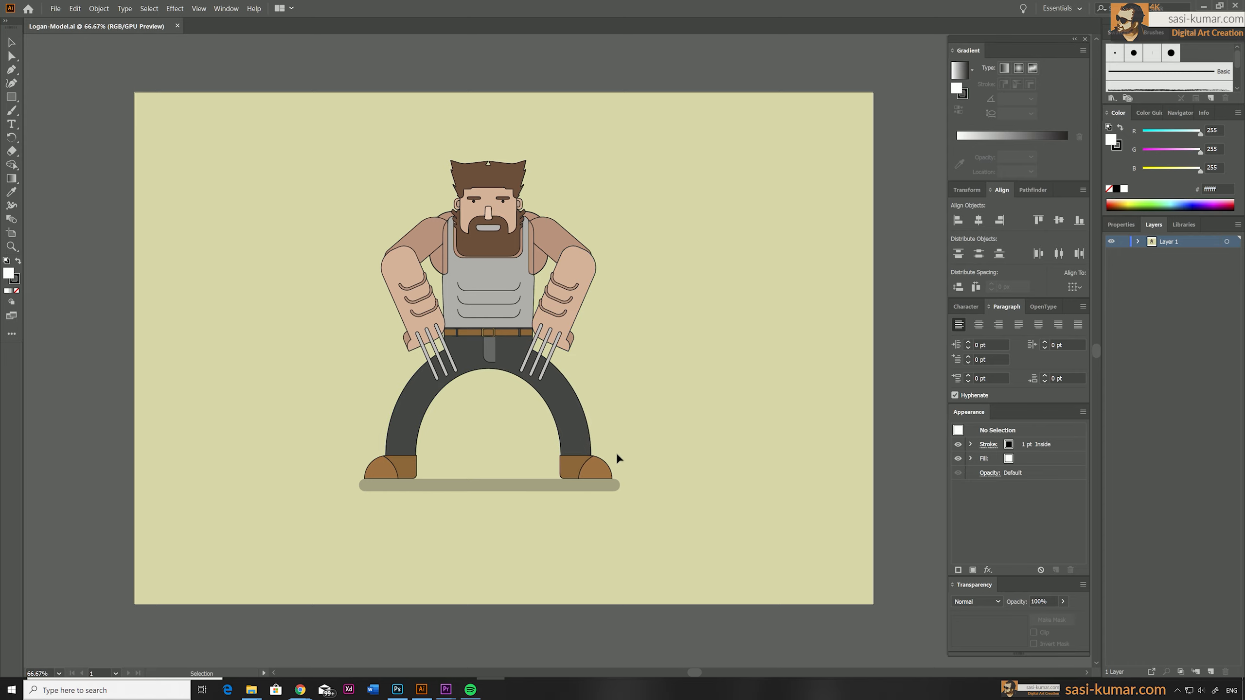
Draw a rectangle as wide as the waist down to the crotch, place it beside the figure, and fill it with the trousers' dark grey.
{"action": "scroll", "coordinate": [731, 385], "scroll_direction": "up", "scroll_amount": 2, "text": "alt"}
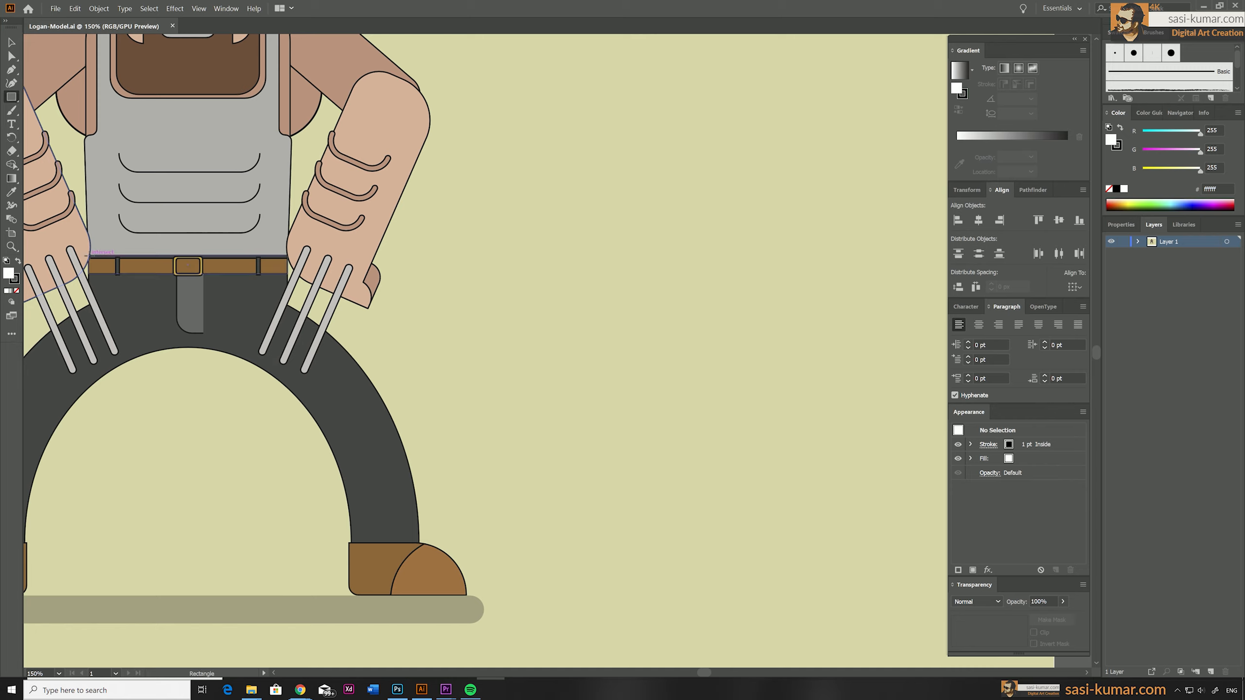
{"action": "mouse_move", "coordinate": [87, 256]}
{"action": "left_mouse_down"}
{"action": "mouse_move", "coordinate": [284, 273]}
{"action": "mouse_move", "coordinate": [247, 354]}
{"action": "mouse_move", "coordinate": [287, 346]}
{"action": "left_mouse_up"}
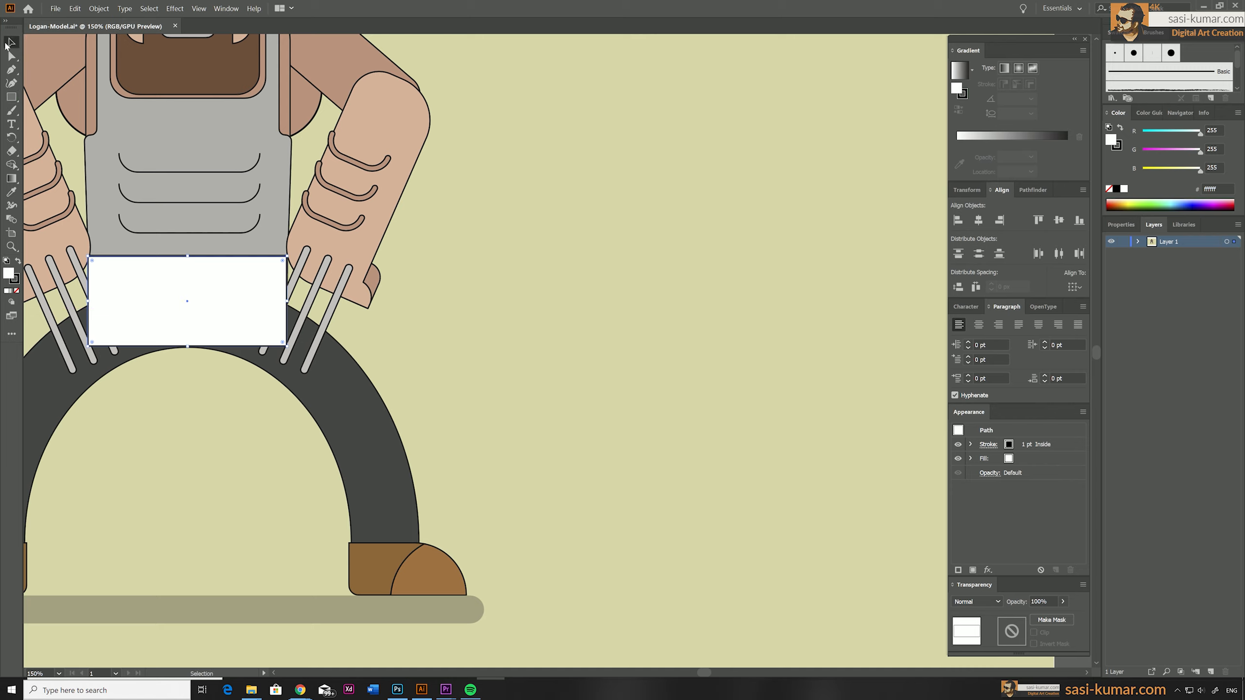
{"action": "left_click_drag", "start_coordinate": [205, 282], "coordinate": [630, 247]}
{"action": "key", "text": "i"}
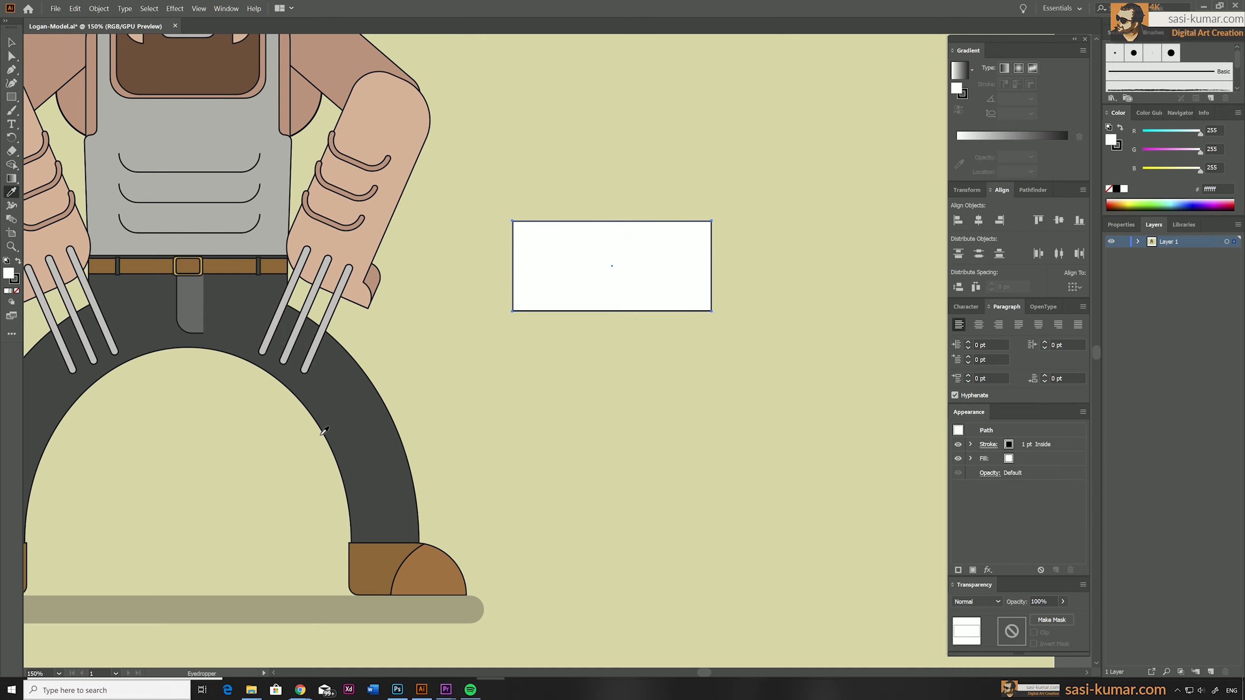
{"action": "left_click", "coordinate": [323, 430]}
Fully round both lower corners of the dark grey rectangle to form the pelvis shape.
{"action": "key", "text": "a"}
{"action": "left_click", "coordinate": [512, 311]}
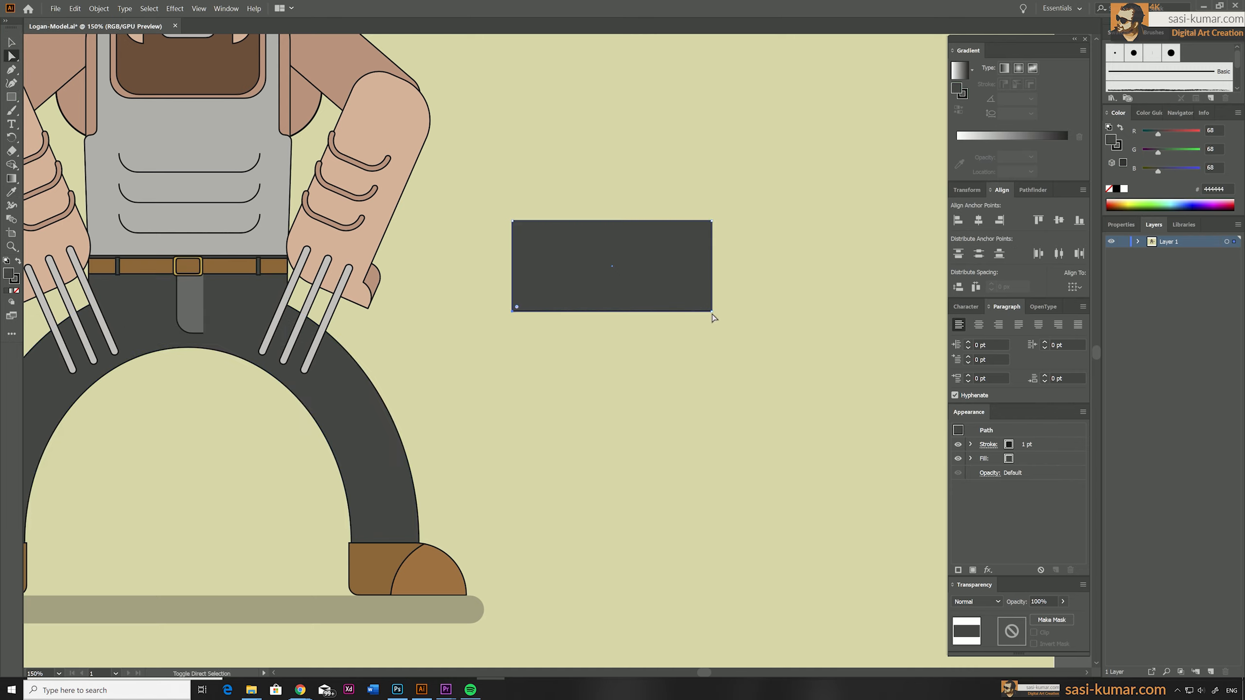
{"action": "left_click_drag", "start_coordinate": [705, 302], "coordinate": [656, 201]}
{"action": "key", "text": "v"}
{"action": "left_click", "coordinate": [659, 109]}
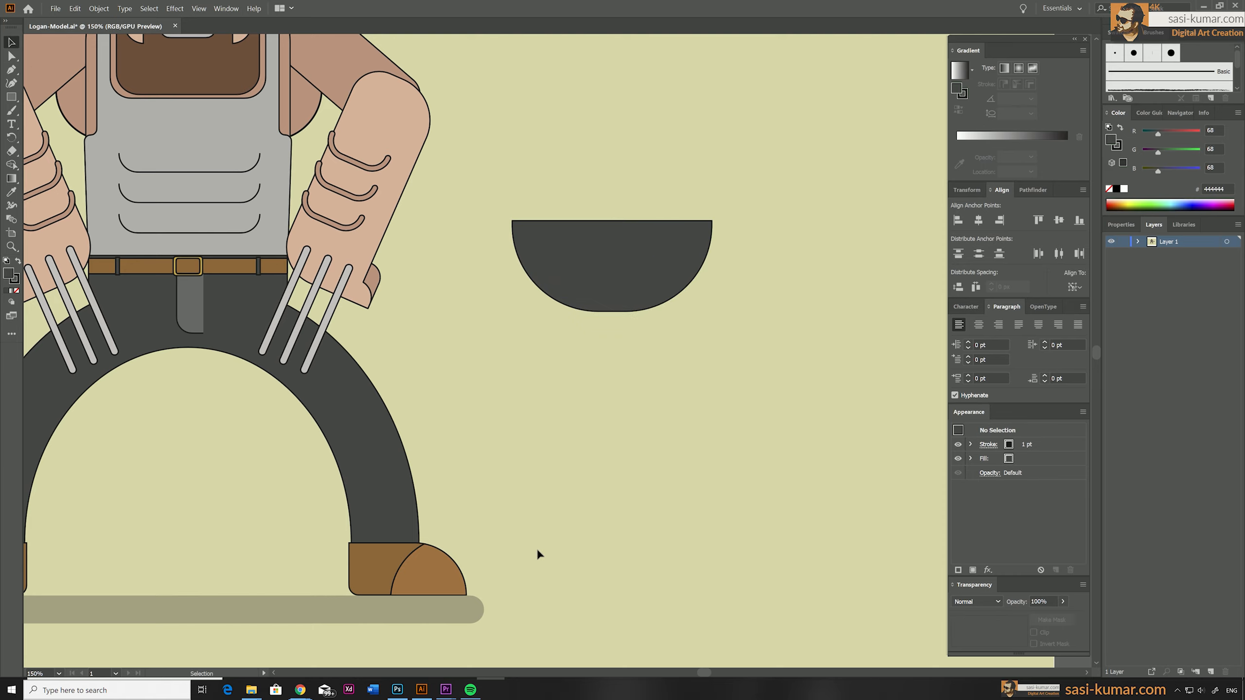
Group the belt, its loops, the buckle and the grey fly piece on the original trousers.
{"action": "left_click", "coordinate": [212, 262]}
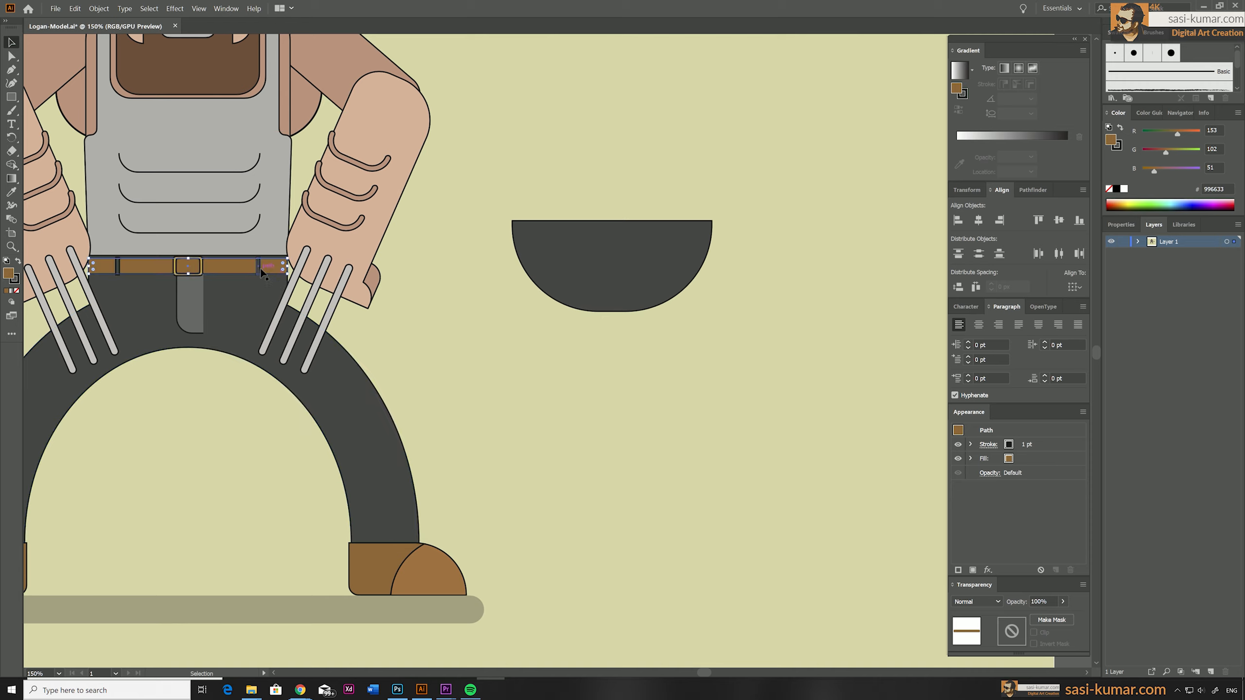
{"action": "left_click", "coordinate": [201, 270]}
{"action": "left_click", "coordinate": [201, 272], "text": "shift"}
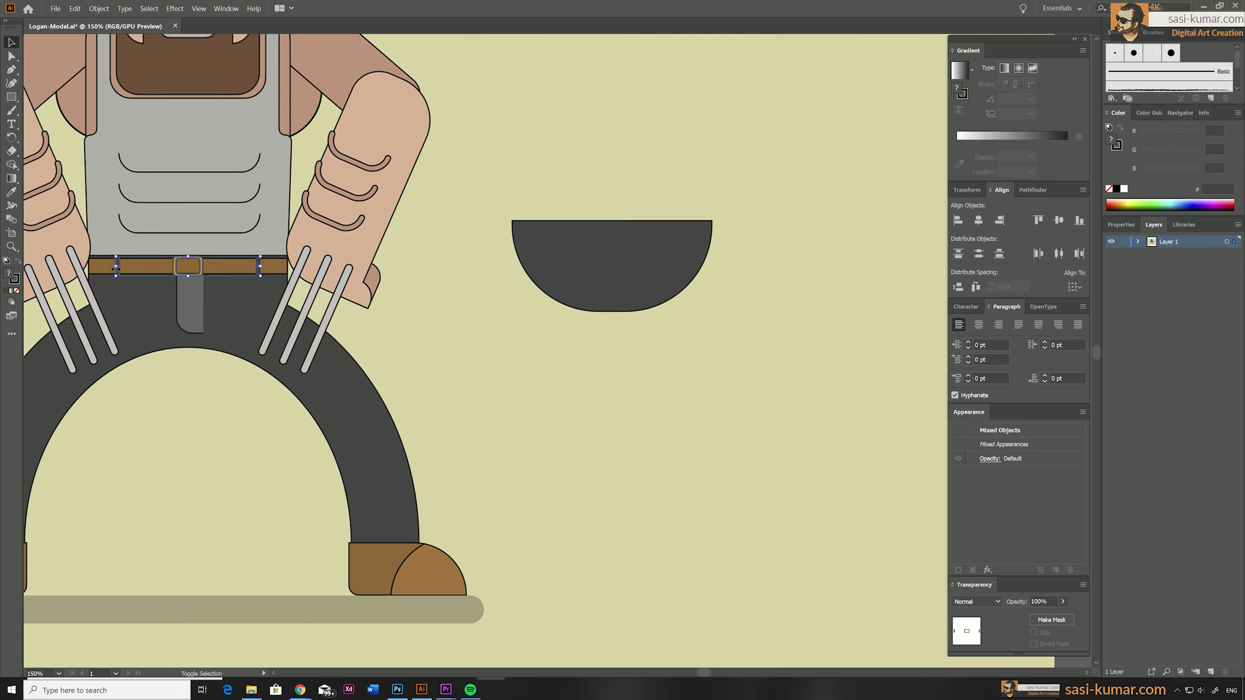
{"action": "left_click", "coordinate": [187, 291], "text": "shift"}
{"action": "key", "text": "ctrl+g"}
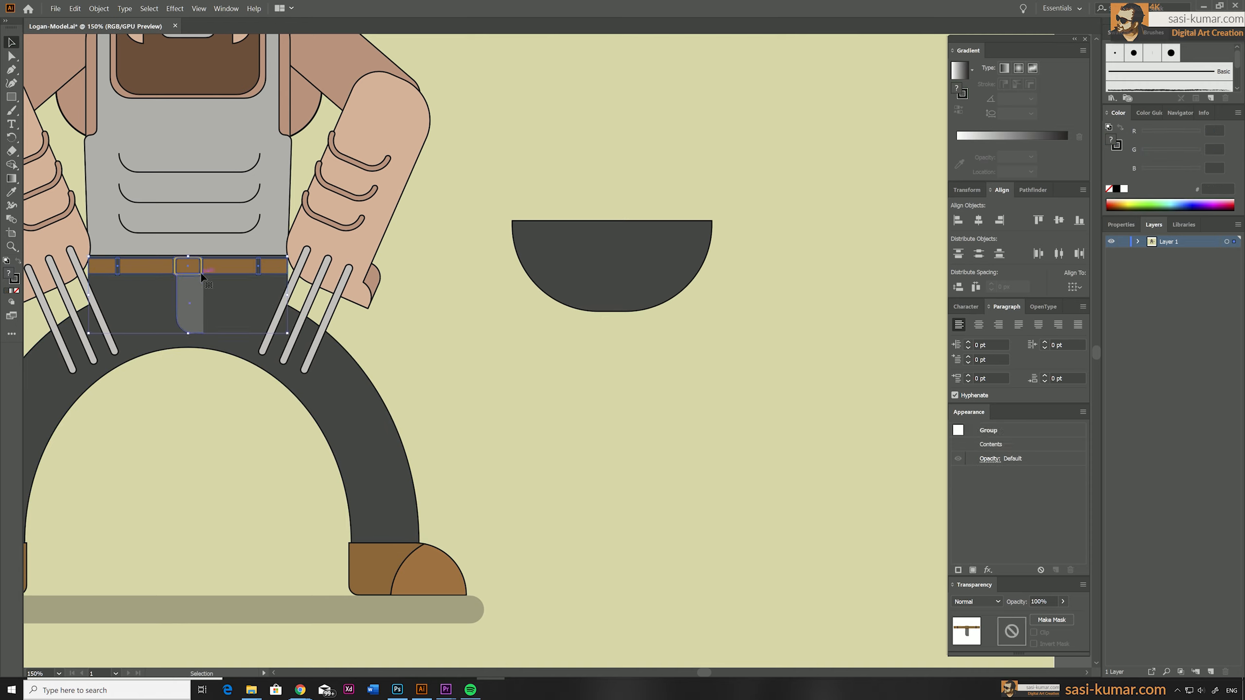
Move the belt group onto the upper edge of the new pelvis shape and bring it to the front.
{"action": "left_click_drag", "start_coordinate": [232, 262], "coordinate": [655, 226]}
{"action": "right_click", "coordinate": [625, 234]}
{"action": "mouse_move", "coordinate": [693, 341]}
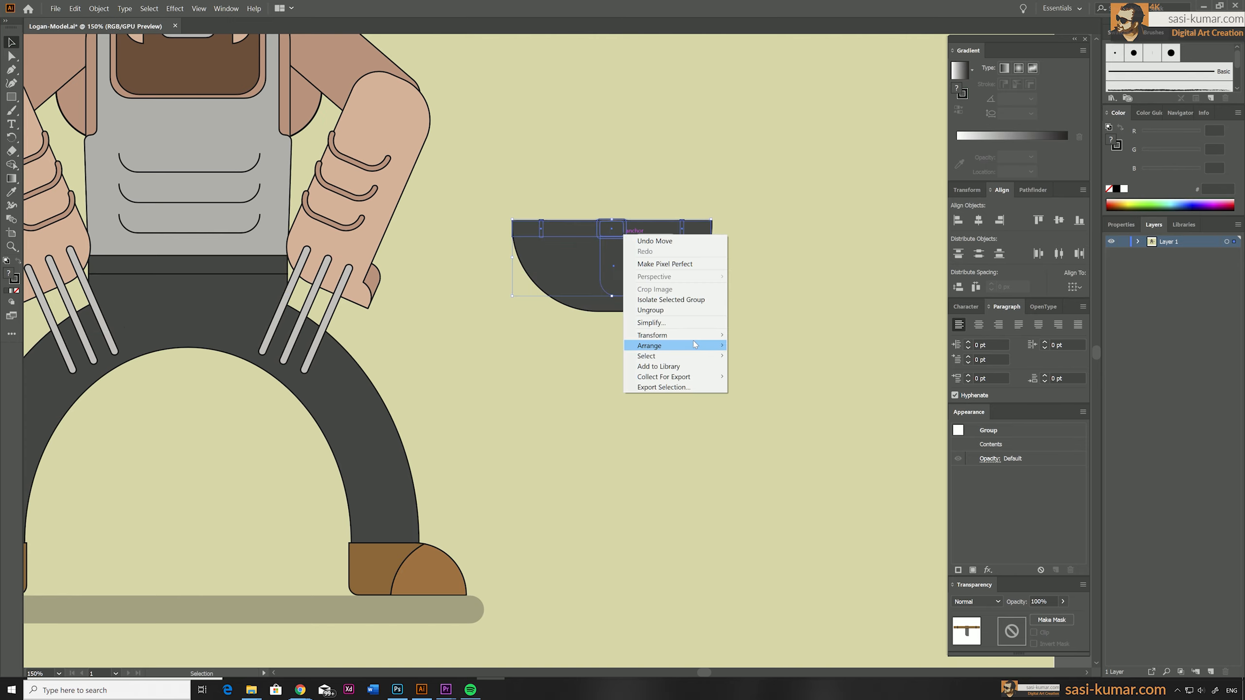
{"action": "left_click", "coordinate": [764, 345]}
{"action": "left_click", "coordinate": [785, 314]}
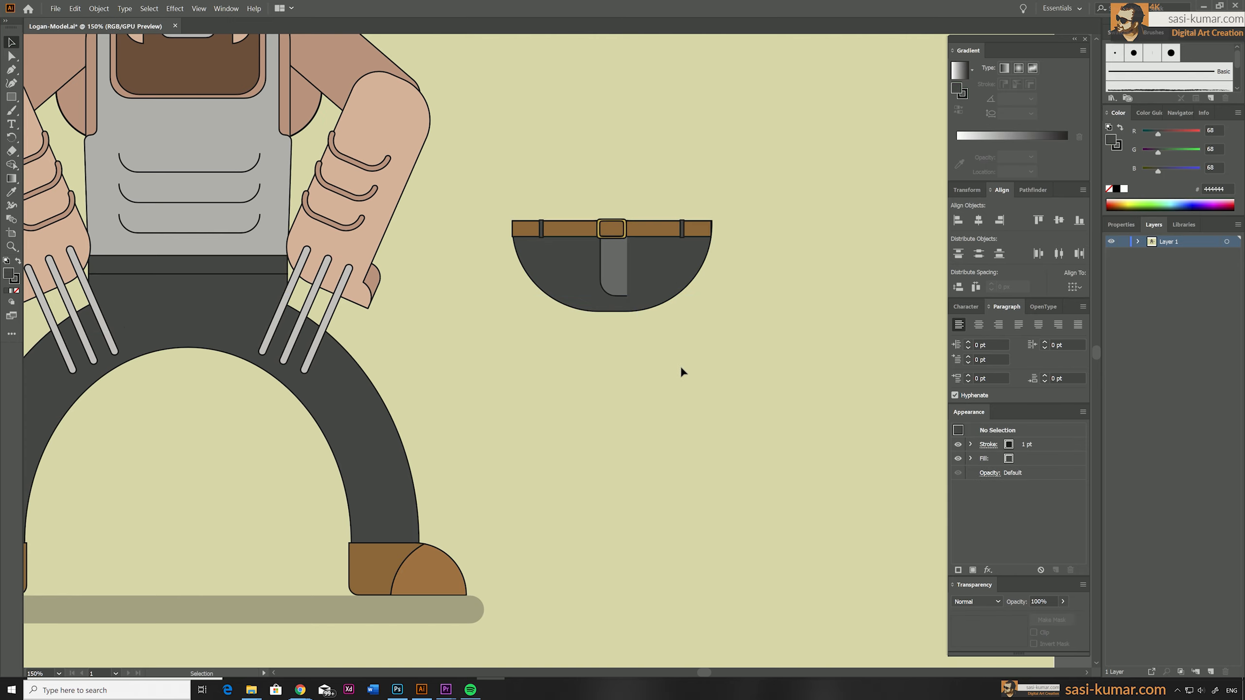
Draw a dark grey thigh rectangle under one end of the belt and strongly round its inner upper corner.
{"action": "left_click_drag", "start_coordinate": [681, 370], "coordinate": [594, 340]}
{"action": "left_click", "coordinate": [11, 97]}
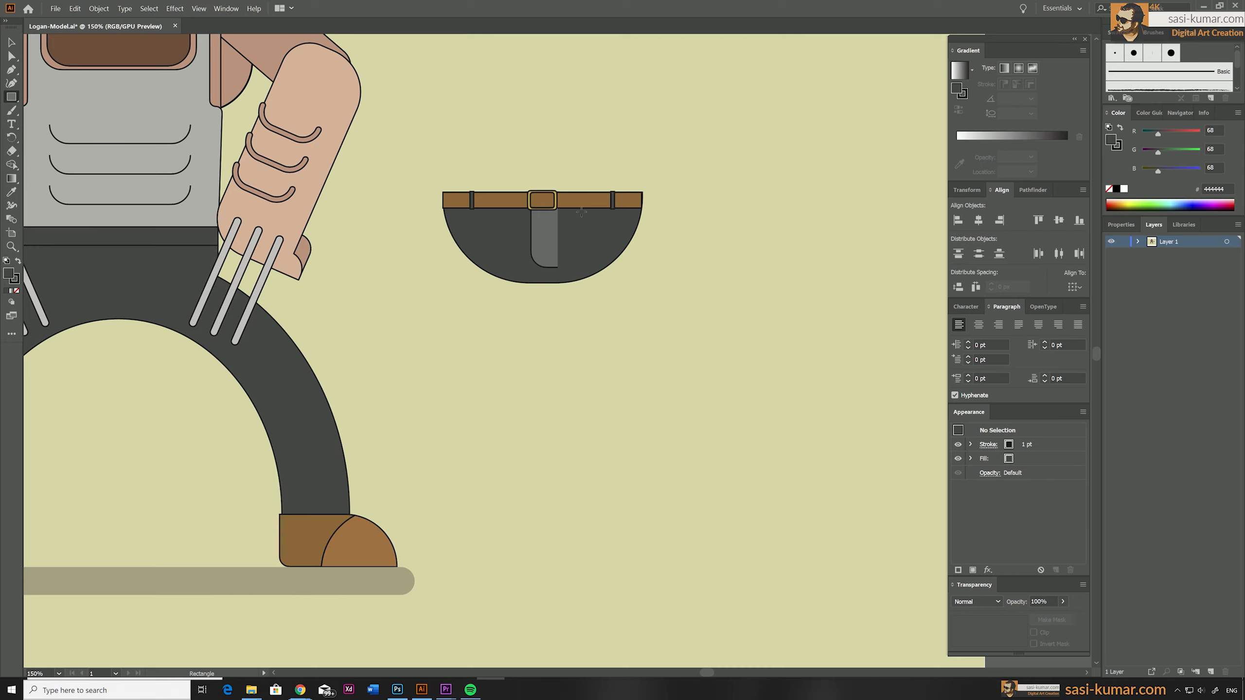
{"action": "left_click_drag", "start_coordinate": [581, 212], "coordinate": [637, 361]}
{"action": "left_click_drag", "start_coordinate": [582, 287], "coordinate": [641, 287]}
{"action": "left_click_drag", "start_coordinate": [608, 280], "coordinate": [609, 276]}
{"action": "left_click", "coordinate": [11, 56]}
{"action": "mouse_move", "coordinate": [569, 208]}
{"action": "left_mouse_down"}
{"action": "mouse_move", "coordinate": [569, 238]}
{"action": "mouse_move", "coordinate": [569, 226]}
{"action": "left_mouse_up"}
{"action": "left_click_drag", "start_coordinate": [575, 231], "coordinate": [621, 296]}
{"action": "left_click", "coordinate": [759, 331]}
Shift the thigh's lower anchor points so the shape tapers and extends slightly toward the knee.
{"action": "key", "text": "v"}
{"action": "key", "text": "a"}
{"action": "left_click_drag", "start_coordinate": [569, 359], "coordinate": [587, 364]}
{"action": "key", "text": "shift+Left"}
{"action": "key", "text": "shift+Down"}
{"action": "key", "text": "shift+Down"}
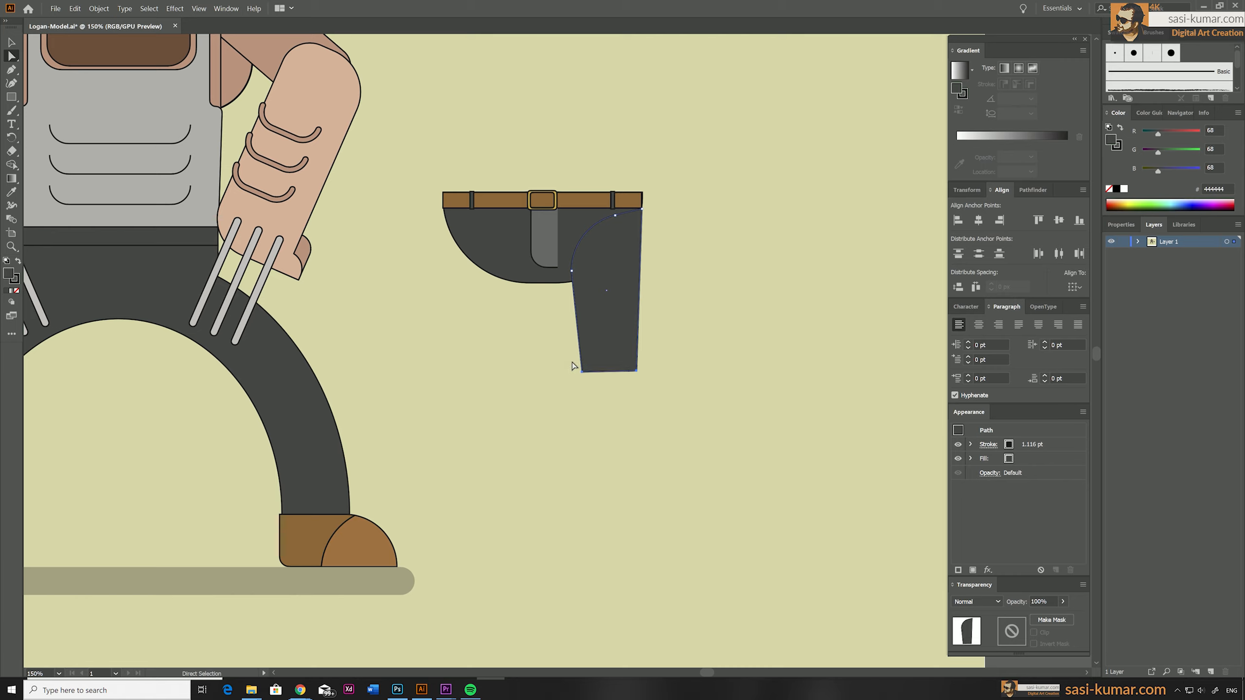
{"action": "left_click", "coordinate": [583, 390]}
Draw a long rectangle below the thigh for the lower leg and round its bottom corners.
{"action": "key", "text": "m"}
{"action": "left_click_drag", "start_coordinate": [580, 352], "coordinate": [638, 533]}
{"action": "left_click", "coordinate": [12, 56]}
{"action": "left_click_drag", "start_coordinate": [554, 498], "coordinate": [657, 550]}
{"action": "left_click_drag", "start_coordinate": [584, 528], "coordinate": [599, 511]}
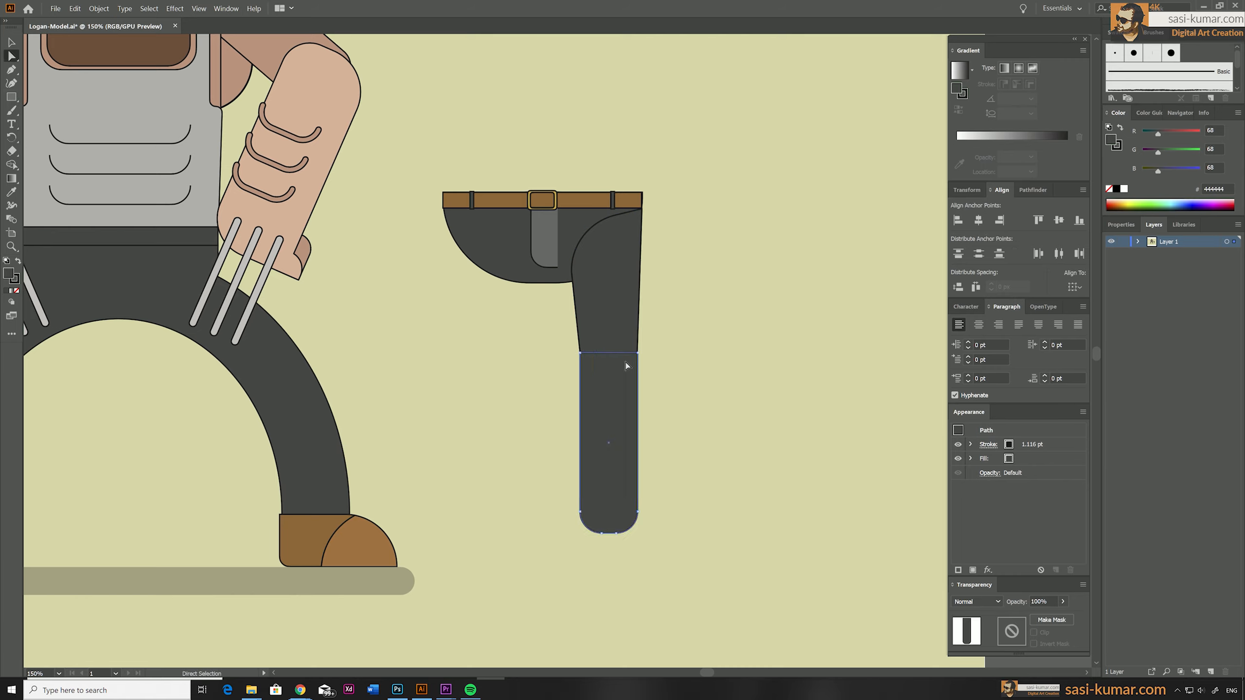
Round the two upper corners of the lower leg to form the knee.
{"action": "left_click", "coordinate": [637, 353]}
{"action": "key", "text": "ctrl+z"}
{"action": "left_click", "coordinate": [580, 353]}
{"action": "left_click", "coordinate": [637, 353], "text": "shift"}
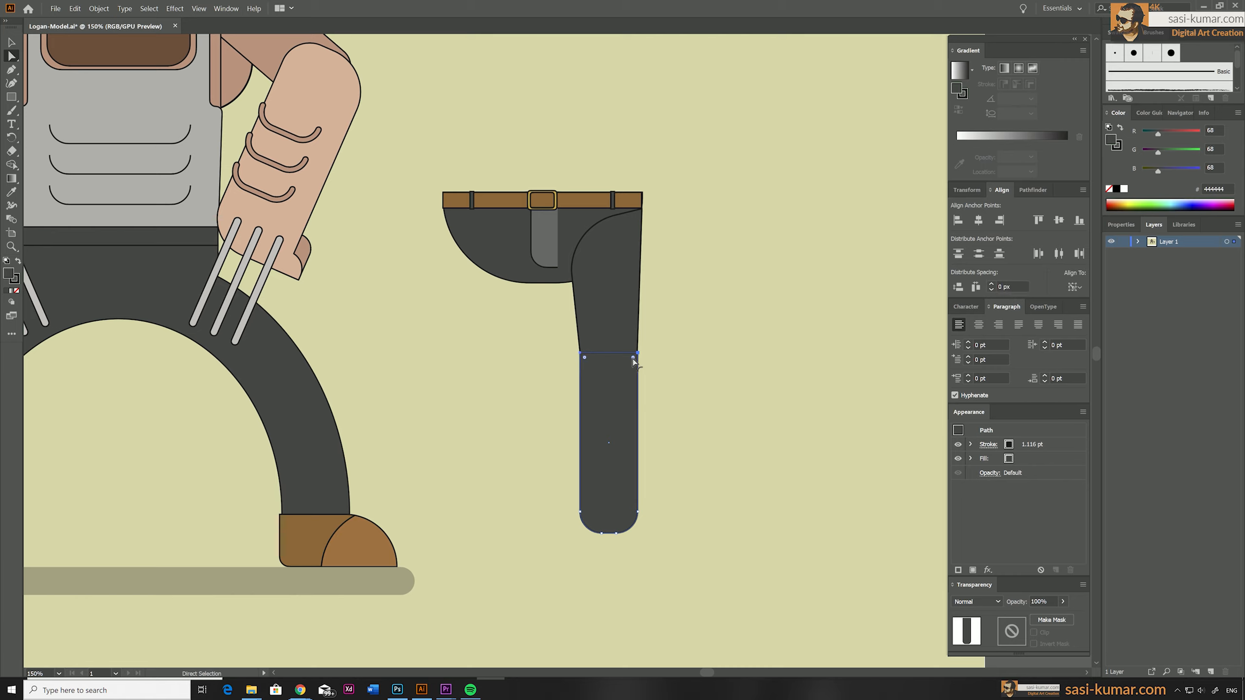
{"action": "mouse_move", "coordinate": [633, 358]}
{"action": "left_mouse_down"}
{"action": "mouse_move", "coordinate": [619, 371]}
{"action": "mouse_move", "coordinate": [643, 351]}
{"action": "left_mouse_up"}
{"action": "left_click", "coordinate": [12, 43]}
{"action": "key", "text": "ctrl+z"}
{"action": "left_click", "coordinate": [691, 359]}
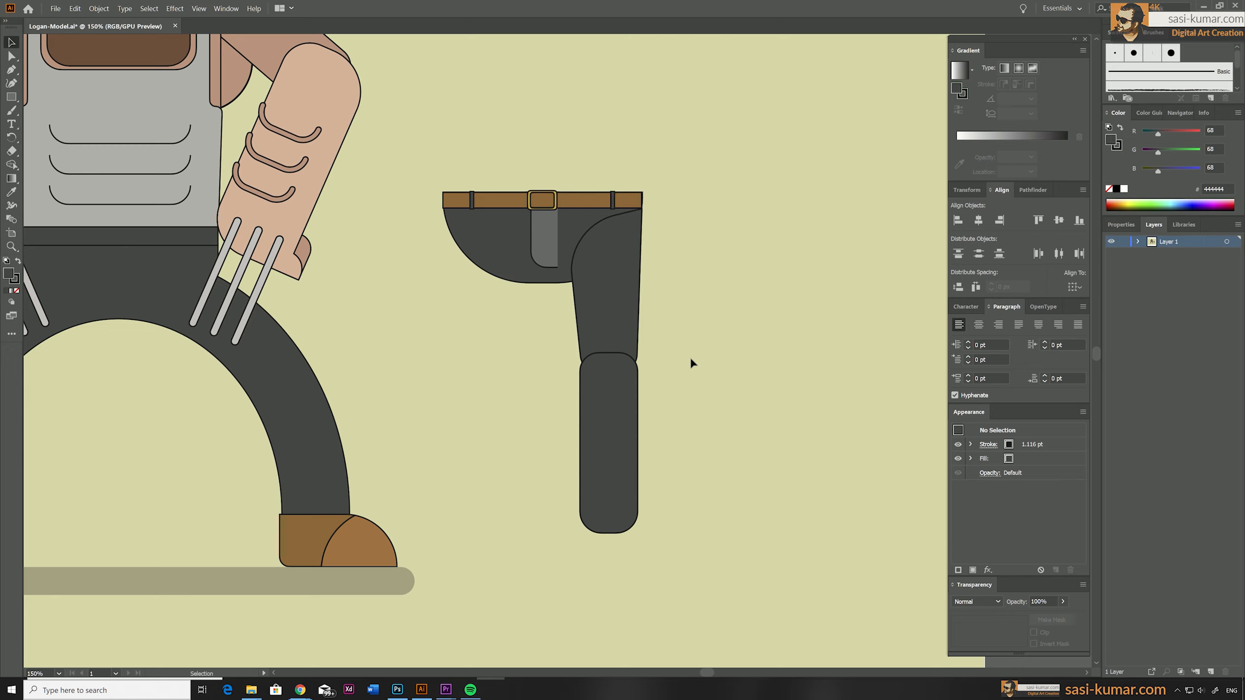
Narrow the lower end of the lower leg so it tapers toward the ankle.
{"action": "left_click", "coordinate": [12, 56]}
{"action": "left_click", "coordinate": [610, 520]}
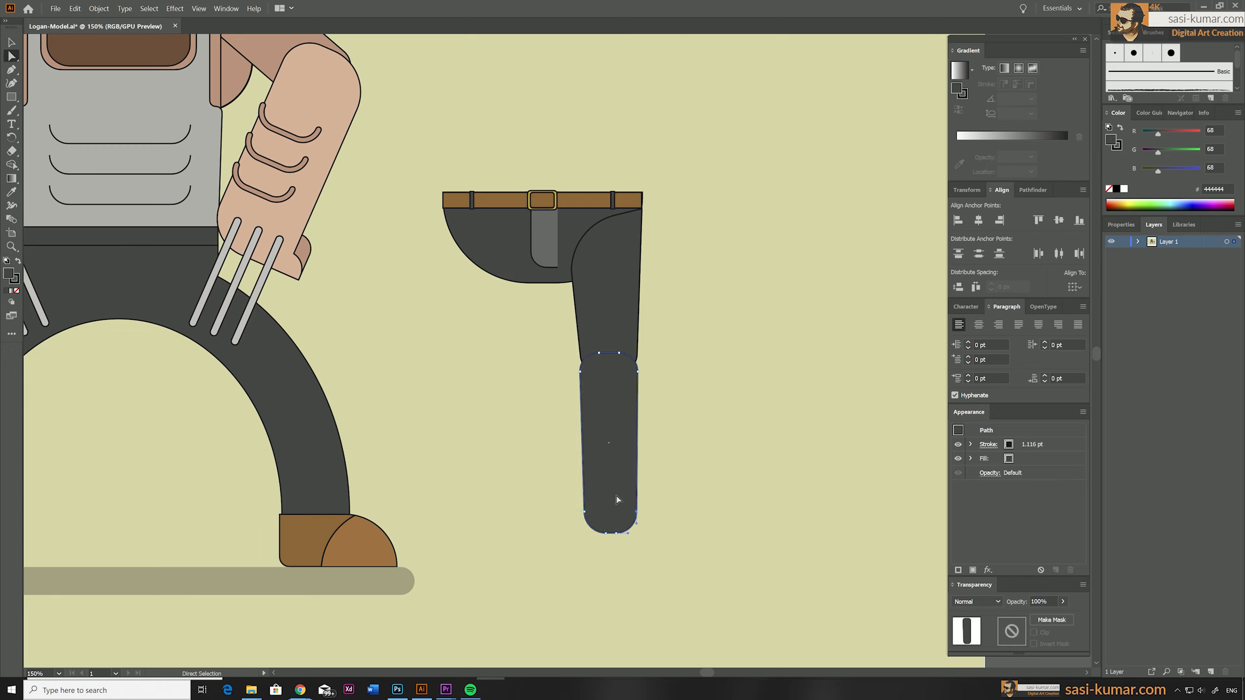
{"action": "left_click", "coordinate": [659, 520]}
Place a copy of the brown shoe at the end of the new leg and bring it to the front.
{"action": "key", "text": "v"}
{"action": "left_click_drag", "start_coordinate": [317, 547], "coordinate": [624, 557]}
{"action": "right_click", "coordinate": [623, 559]}
{"action": "mouse_move", "coordinate": [652, 509]}
{"action": "left_click", "coordinate": [760, 509]}
{"action": "left_click", "coordinate": [744, 532]}
{"action": "left_click_drag", "start_coordinate": [744, 531], "coordinate": [747, 519]}
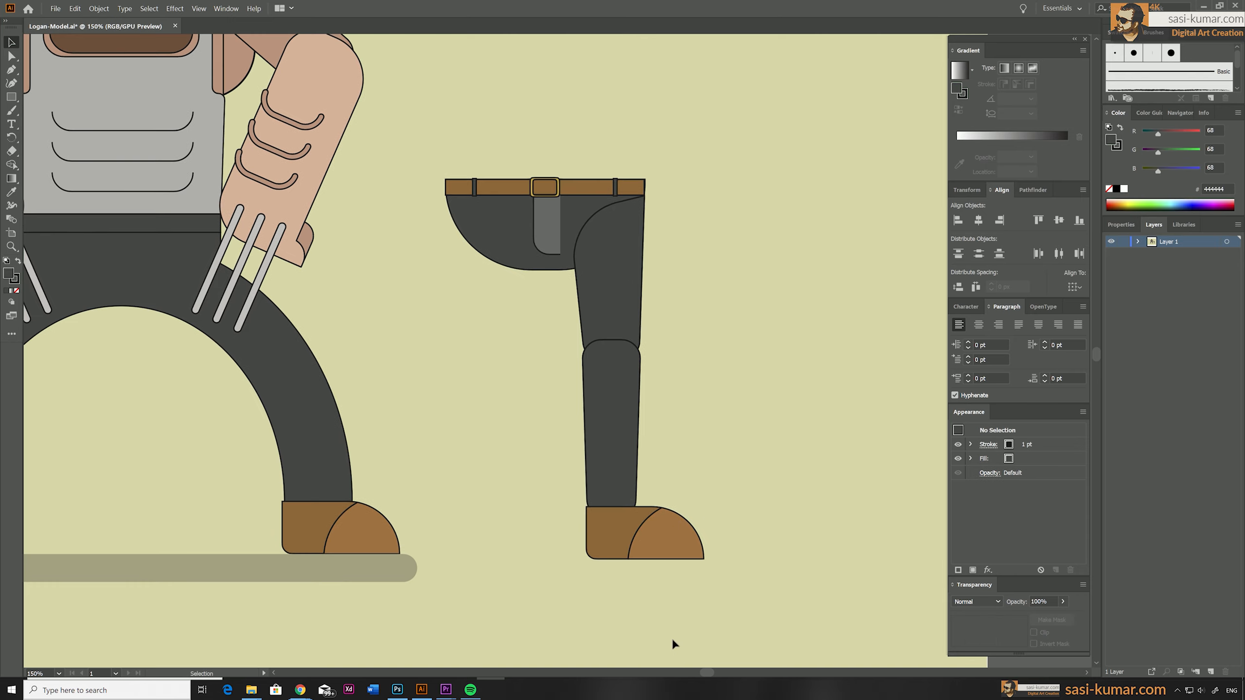
Reflect a copy of the thigh, lower leg and shoe, and position it under the other end of the belt.
{"action": "left_click_drag", "start_coordinate": [673, 640], "coordinate": [613, 338]}
{"action": "left_click", "coordinate": [13, 138]}
{"action": "left_click", "coordinate": [72, 166]}
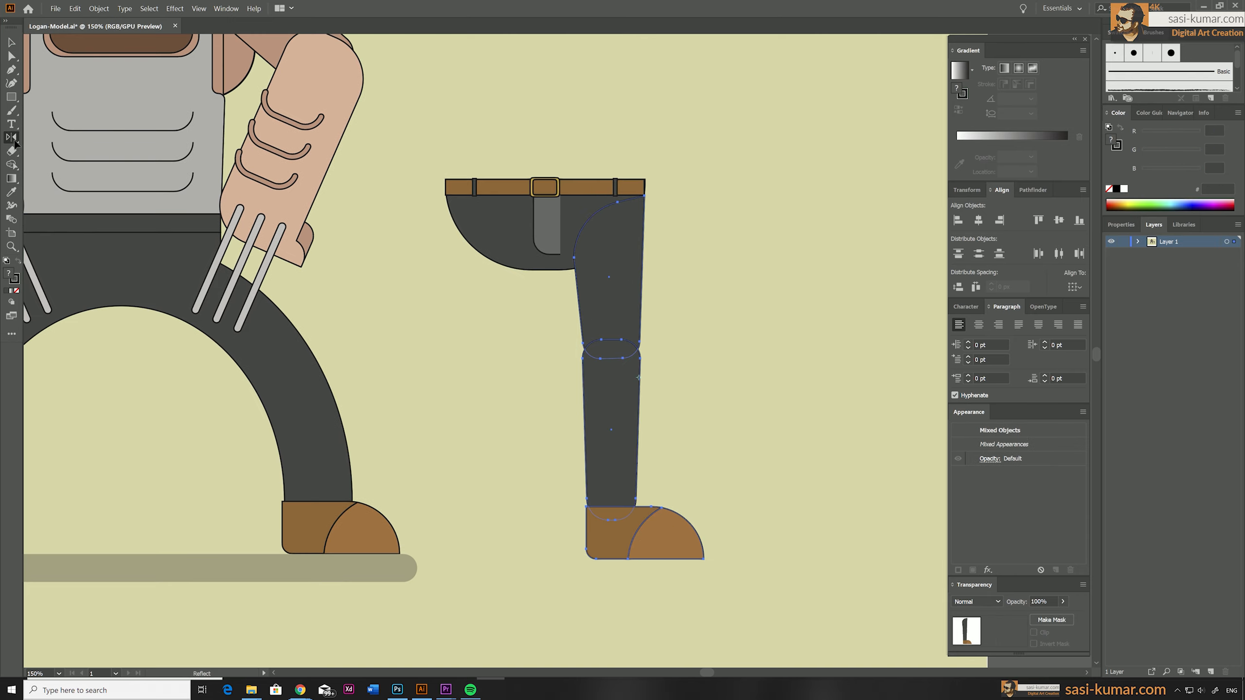
{"action": "double_click", "coordinate": [12, 138]}
{"action": "left_click", "coordinate": [765, 280]}
{"action": "key", "text": "v"}
{"action": "left_click_drag", "start_coordinate": [665, 263], "coordinate": [484, 269]}
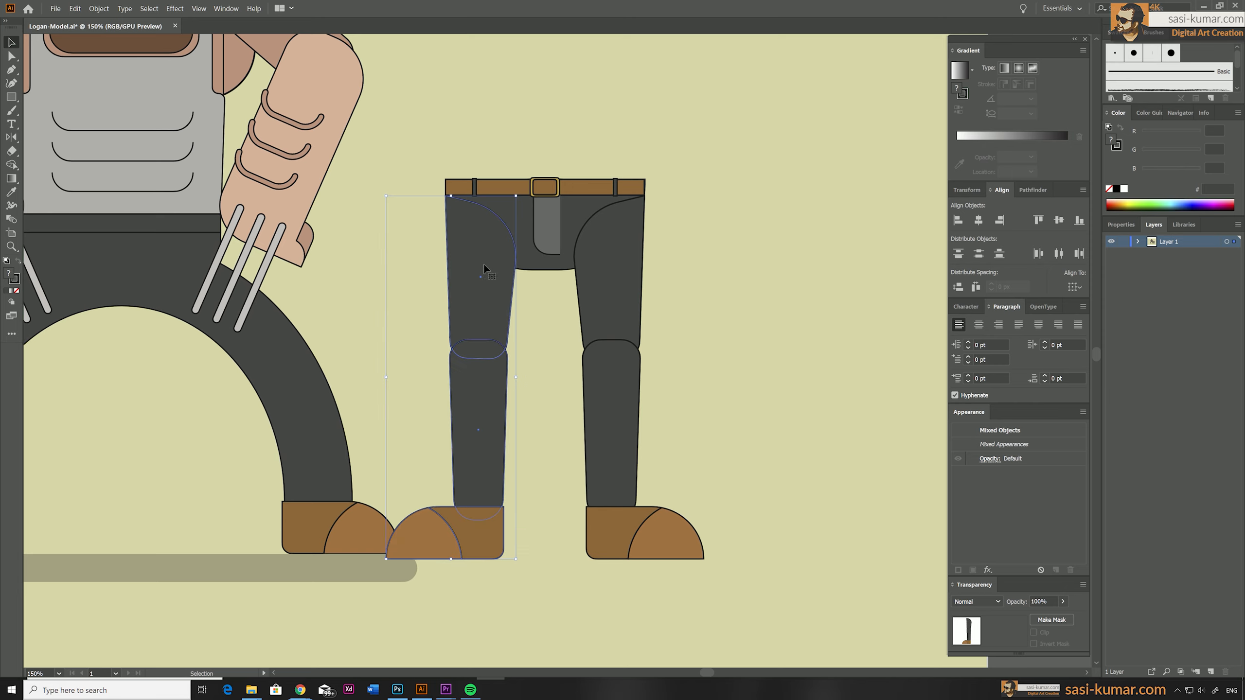
{"action": "left_click", "coordinate": [733, 347]}
Move the complete new pelvis and legs sideways, farther from the original figure.
{"action": "left_click_drag", "start_coordinate": [746, 603], "coordinate": [432, 153]}
{"action": "left_click_drag", "start_coordinate": [470, 231], "coordinate": [456, 442]}
{"action": "left_click", "coordinate": [584, 80]}
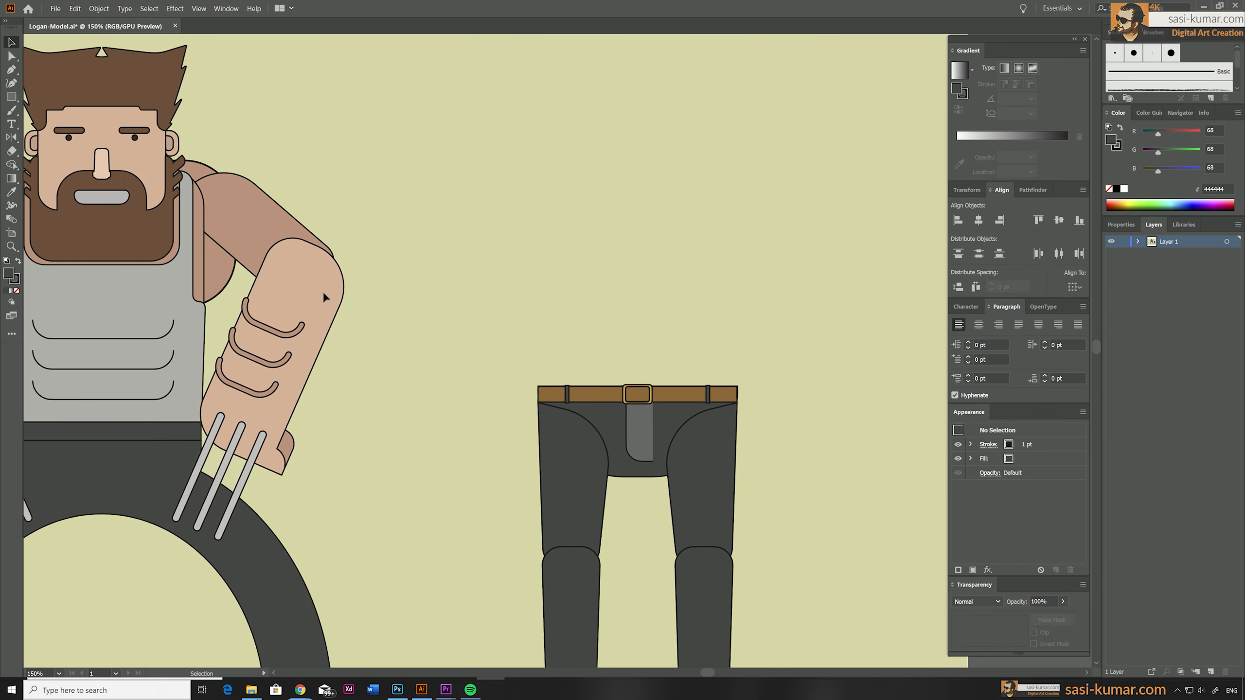
Move the arm with claws nearest the new legs off the figure to their far side, and bring it to the front.
{"action": "left_click", "coordinate": [323, 291]}
{"action": "left_click_drag", "start_coordinate": [291, 349], "coordinate": [598, 266]}
{"action": "right_click", "coordinate": [613, 180]}
{"action": "left_click", "coordinate": [759, 256]}
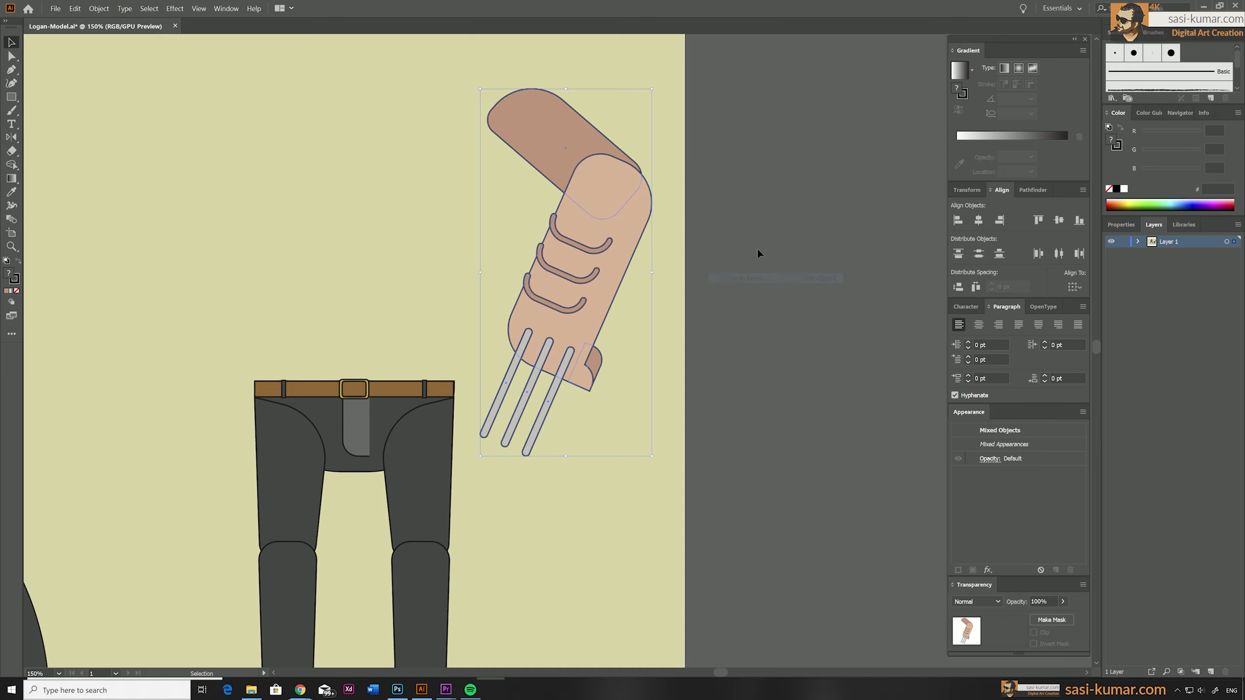
Rotate the separated upper arm closer to vertical, straighten the forearm to vertical, and fit the forearm over the elbow.
{"action": "left_click", "coordinate": [566, 119]}
{"action": "left_click_drag", "start_coordinate": [658, 173], "coordinate": [634, 239]}
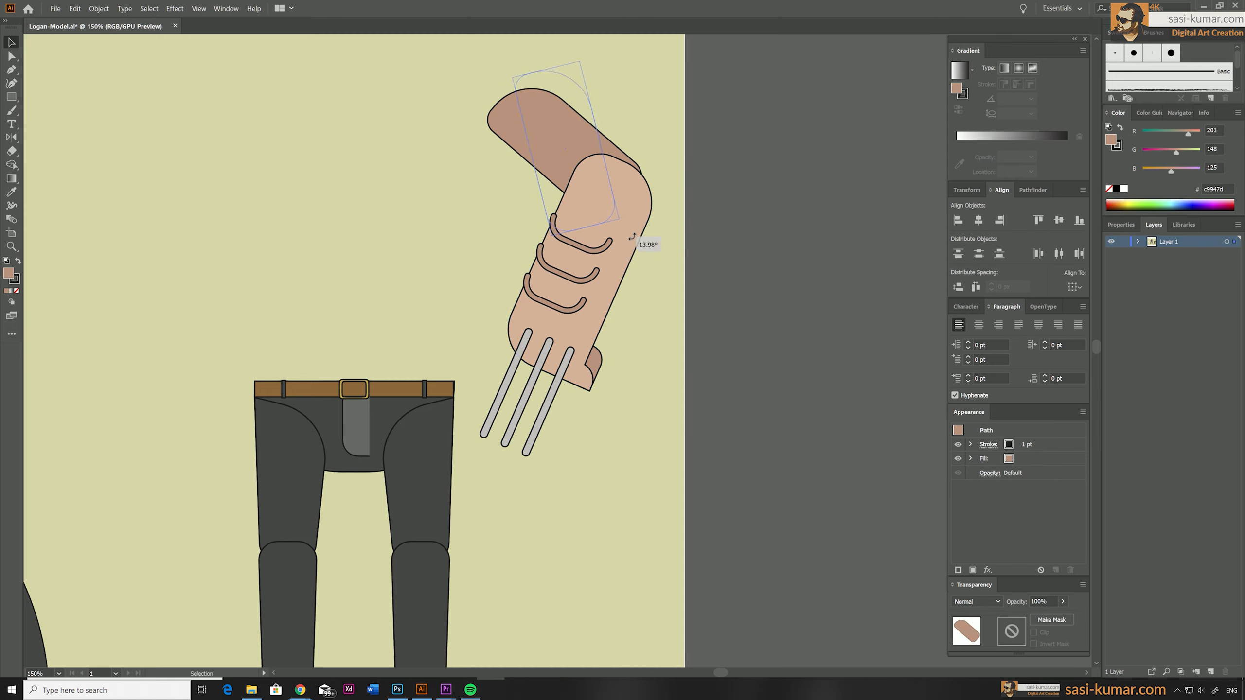
{"action": "left_click", "coordinate": [627, 223]}
{"action": "left_click_drag", "start_coordinate": [674, 192], "coordinate": [634, 134]}
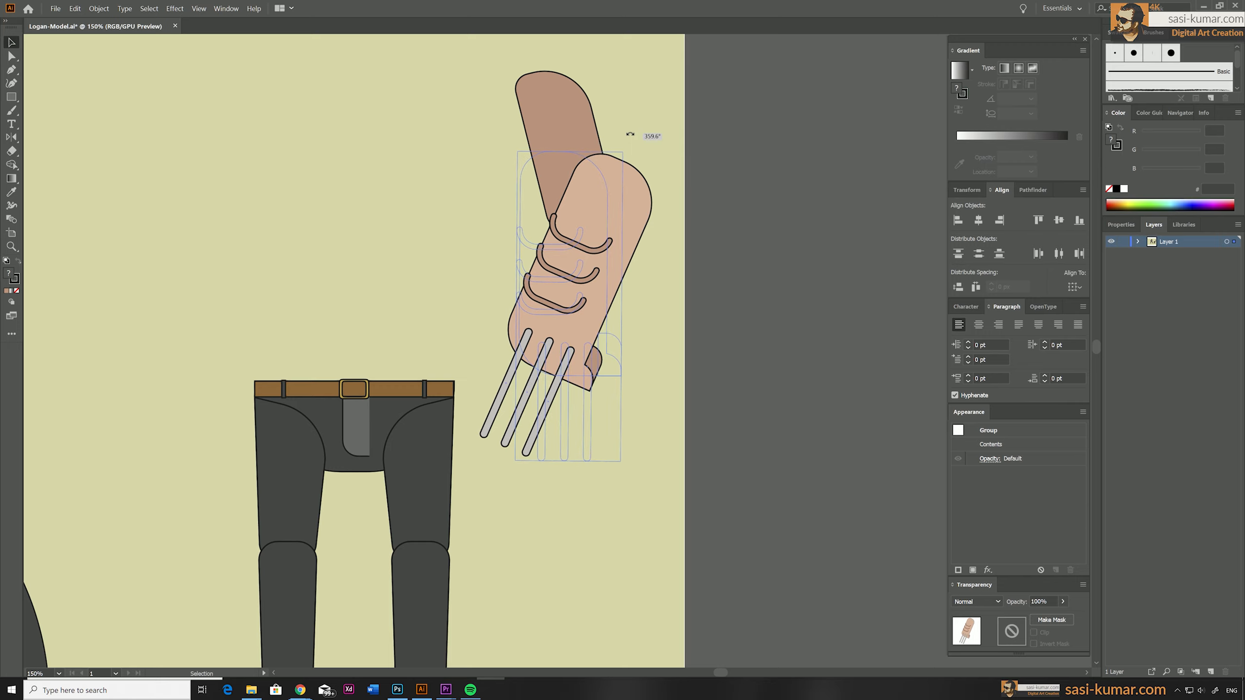
{"action": "left_click_drag", "start_coordinate": [555, 255], "coordinate": [584, 290]}
Move the three claws slightly down and outward on the straightened hand.
{"action": "left_click", "coordinate": [530, 431]}
{"action": "double_click", "coordinate": [592, 458]}
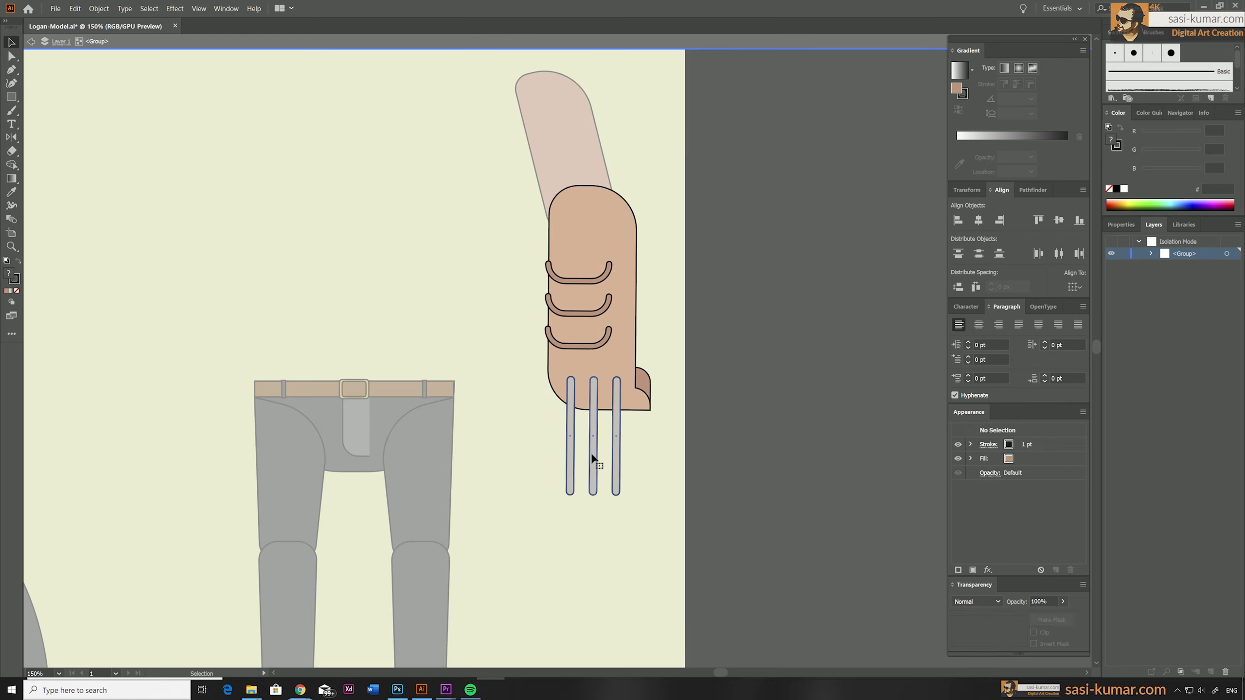
{"action": "double_click", "coordinate": [639, 495]}
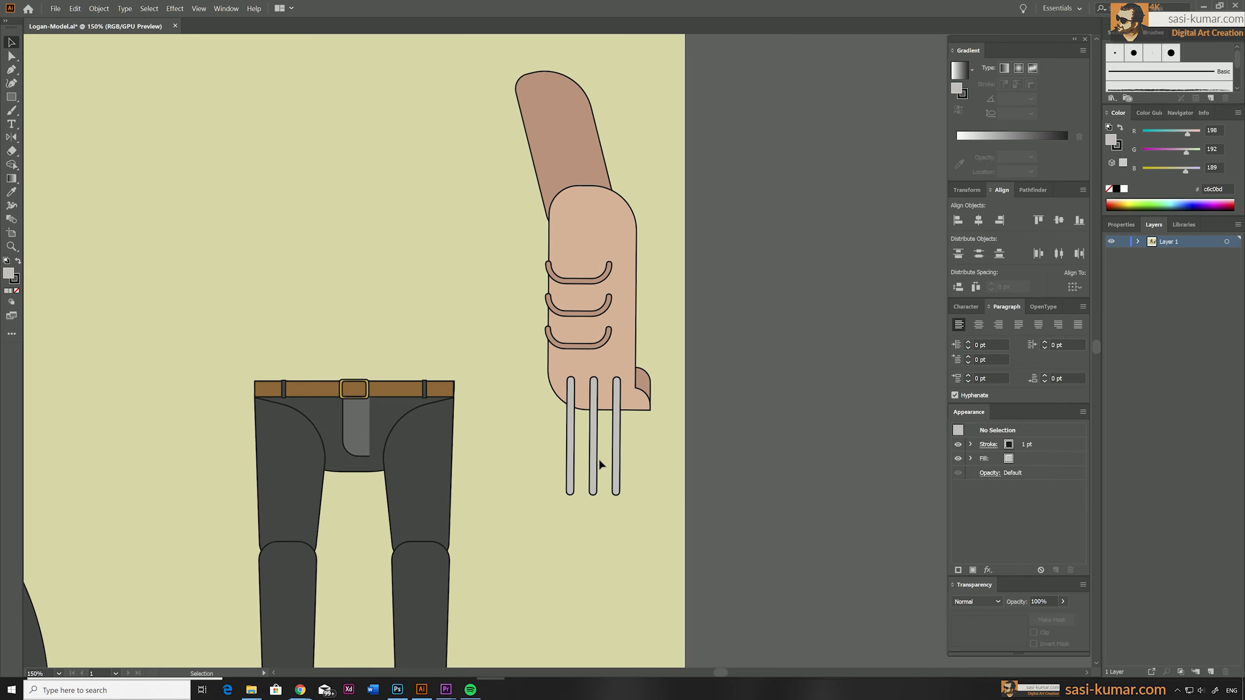
{"action": "left_click_drag", "start_coordinate": [593, 471], "coordinate": [599, 482]}
{"action": "left_click", "coordinate": [667, 492]}
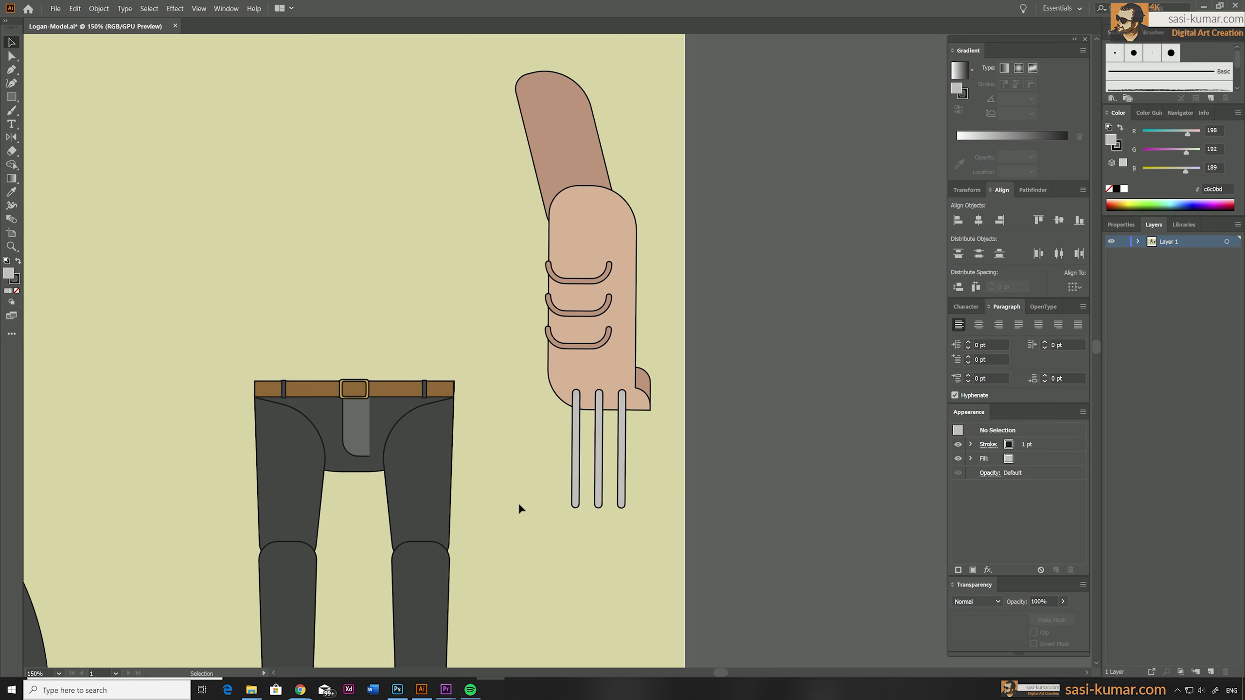
Delete the original arched trousers and both original shoes from the figure.
{"action": "key", "text": "ctrl+minus"}
{"action": "key", "text": "ctrl+minus"}
{"action": "left_click_drag", "start_coordinate": [516, 481], "coordinate": [592, 466]}
{"action": "left_click", "coordinate": [348, 409]}
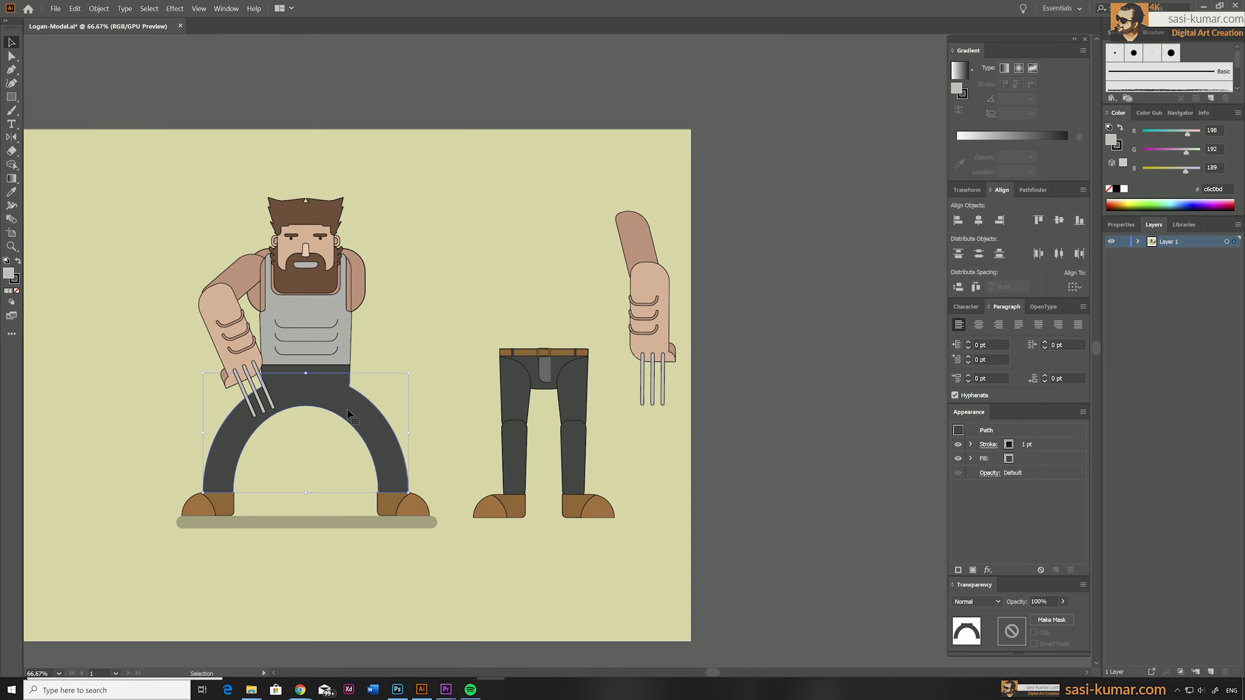
{"action": "key", "text": "Delete"}
{"action": "left_click", "coordinate": [404, 507]}
{"action": "key", "text": "Delete"}
{"action": "left_click", "coordinate": [201, 505]}
Delete the leftover dark waistband and the remaining bent arm from the figure.
{"action": "key", "text": "Delete"}
{"action": "left_click", "coordinate": [318, 368]}
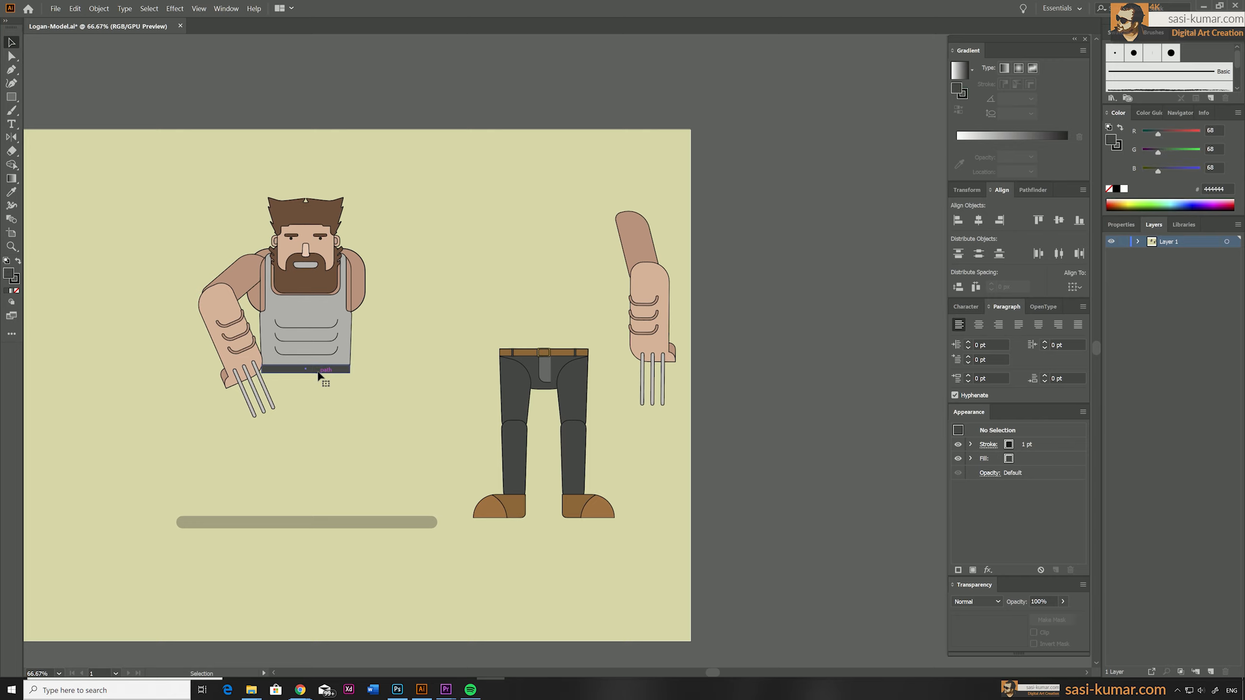
{"action": "key", "text": "Delete"}
{"action": "left_click", "coordinate": [217, 286]}
{"action": "key", "text": "Delete"}
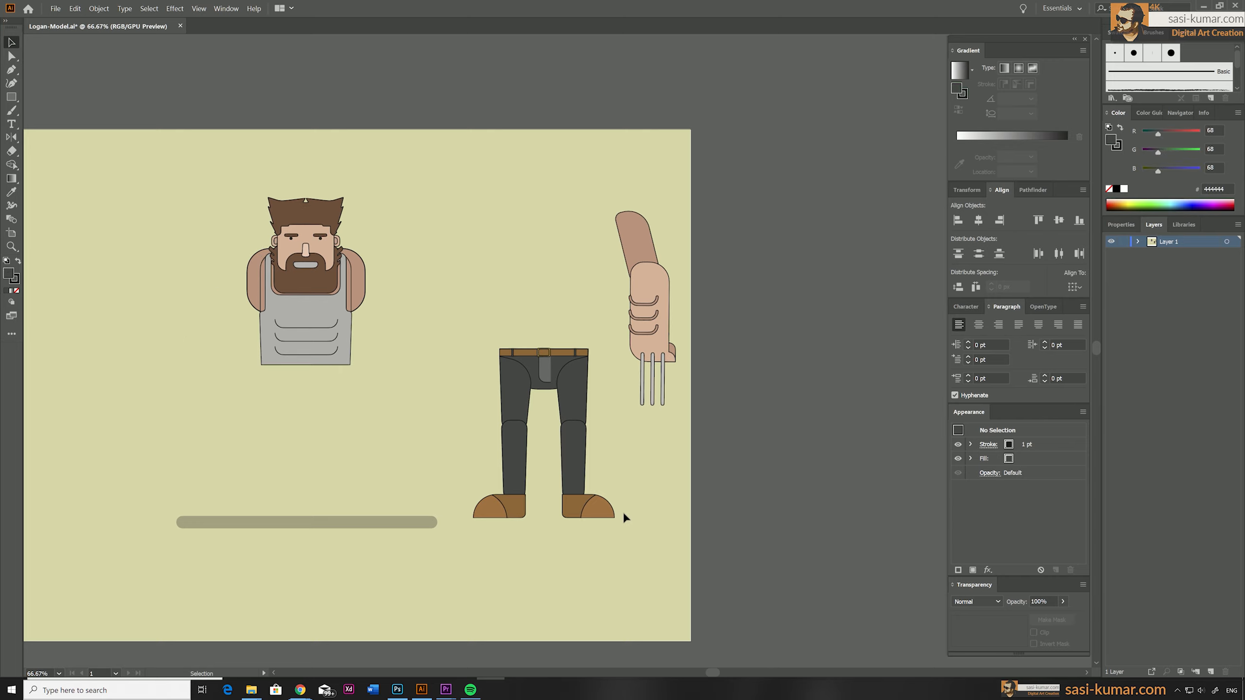
Separate the torso and shoulders from the head by moving them below it and off to one side.
{"action": "key", "text": "ctrl+plus"}
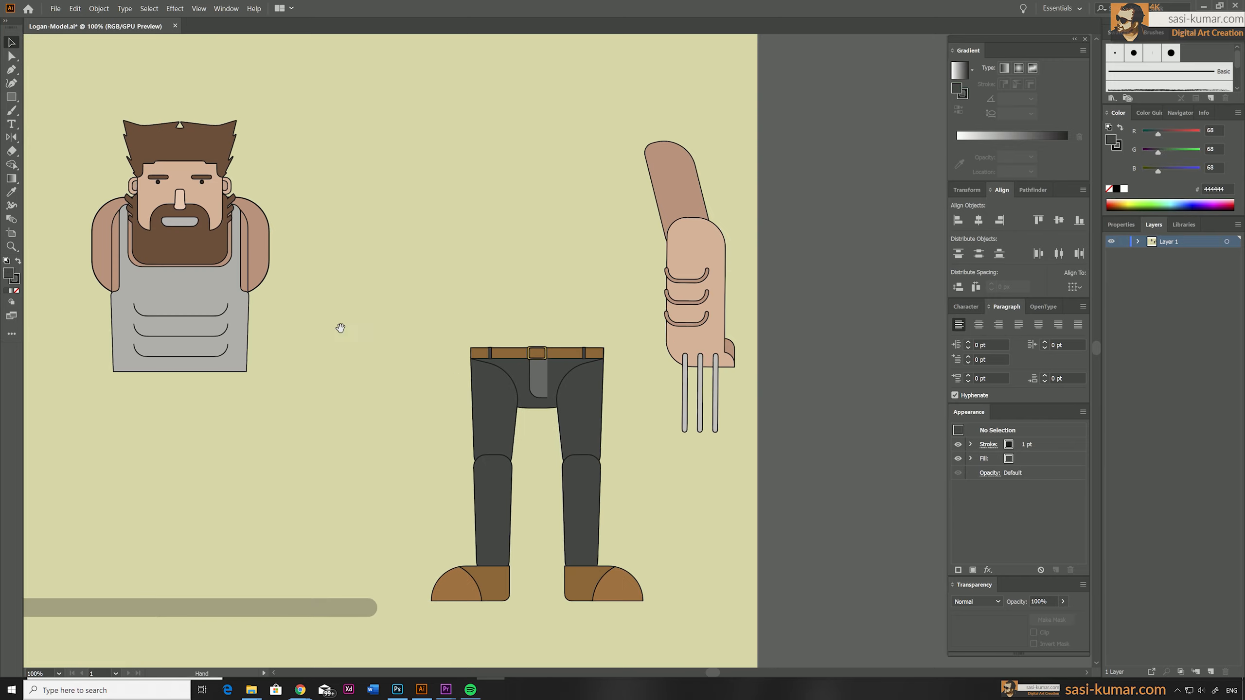
{"action": "left_click_drag", "start_coordinate": [339, 328], "coordinate": [387, 325]}
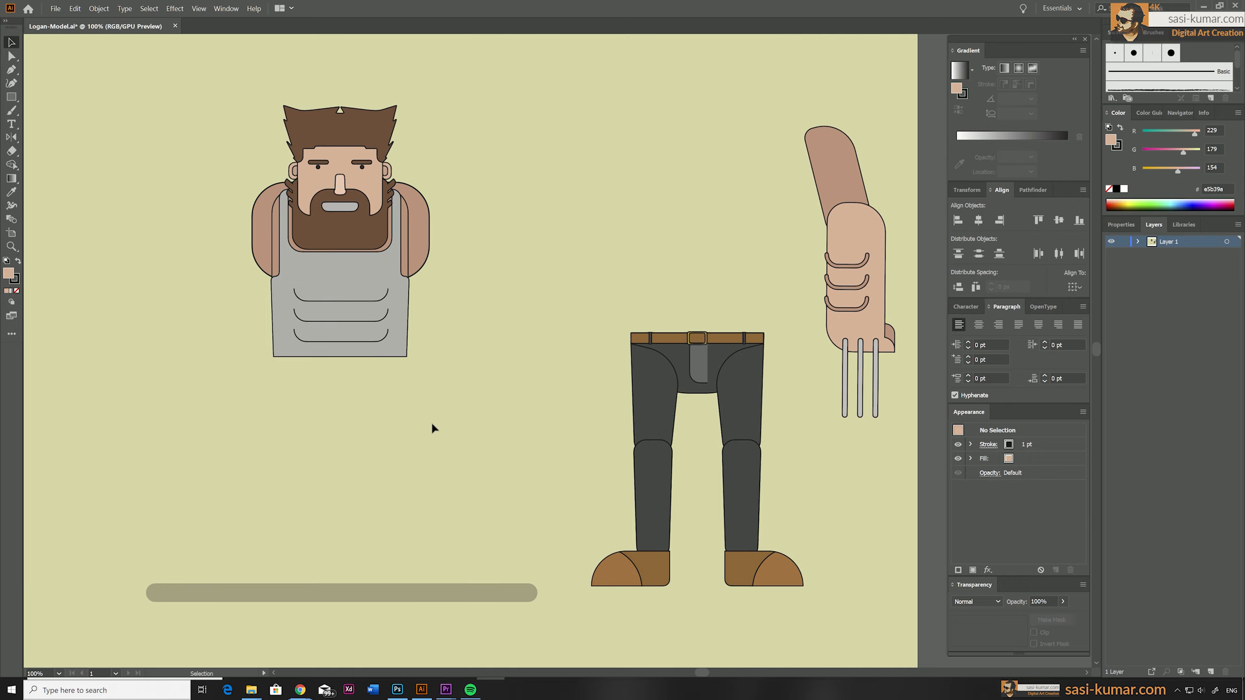
{"action": "left_click", "coordinate": [330, 269]}
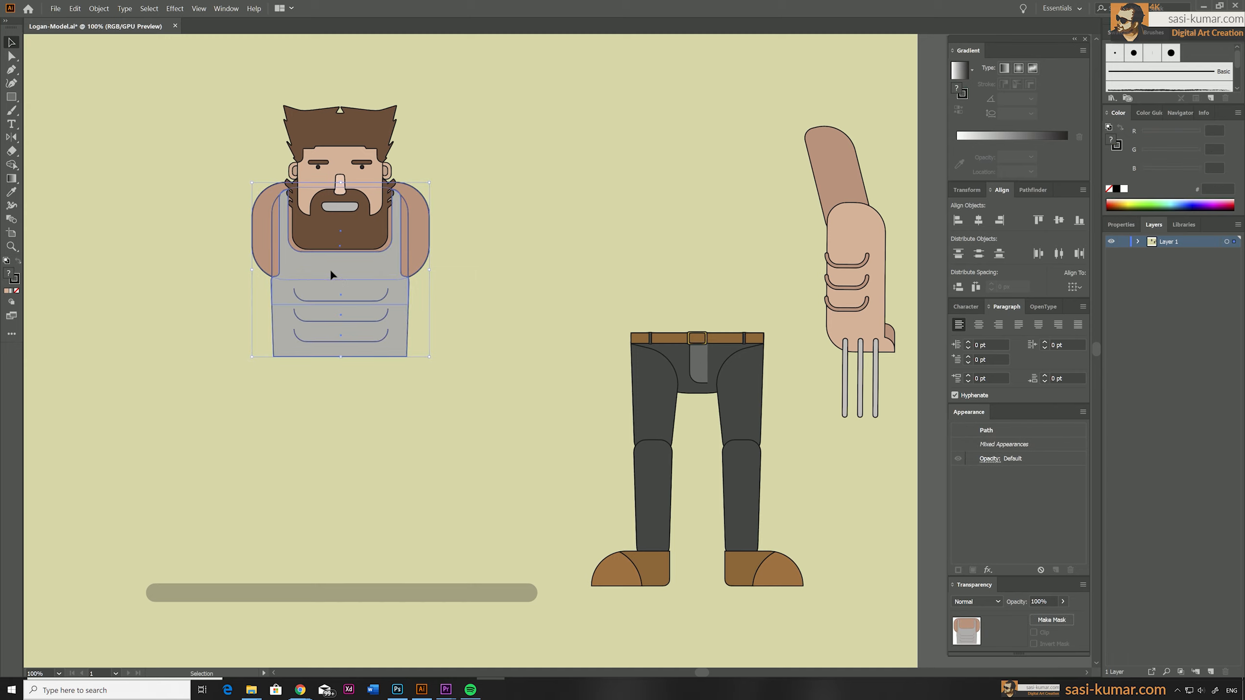
{"action": "left_click_drag", "start_coordinate": [330, 269], "coordinate": [336, 396]}
{"action": "left_click", "coordinate": [461, 270]}
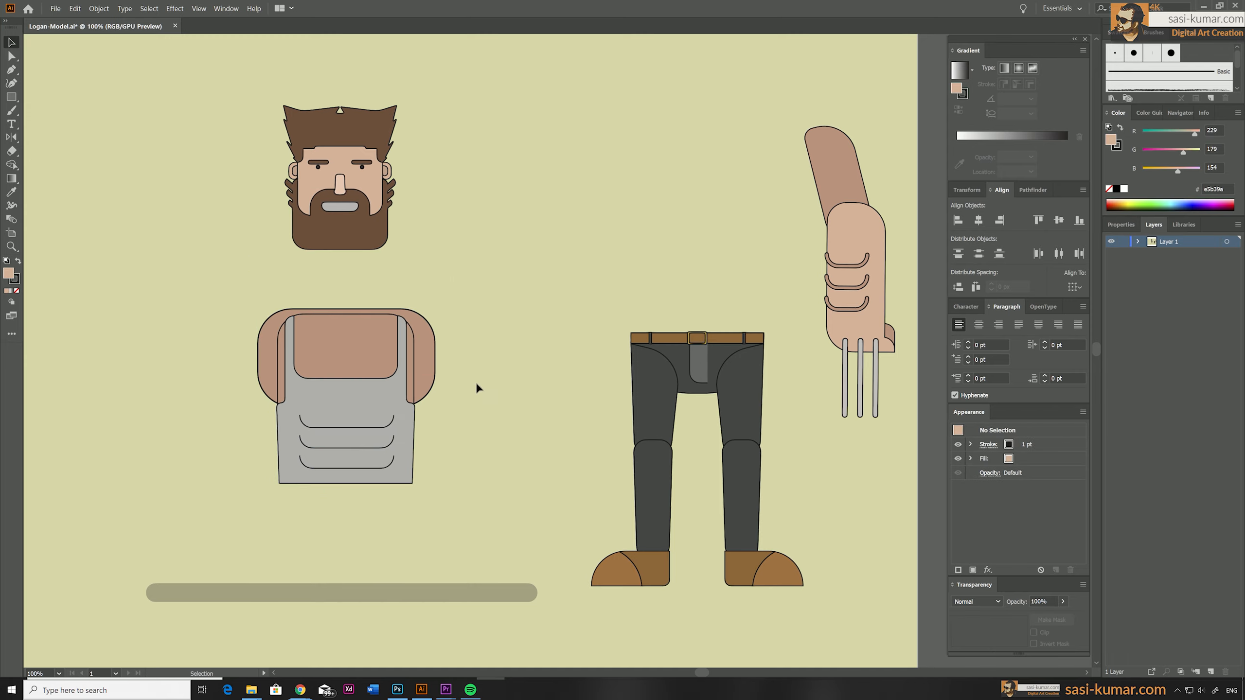
{"action": "left_click_drag", "start_coordinate": [286, 358], "coordinate": [192, 355]}
{"action": "left_click", "coordinate": [493, 311]}
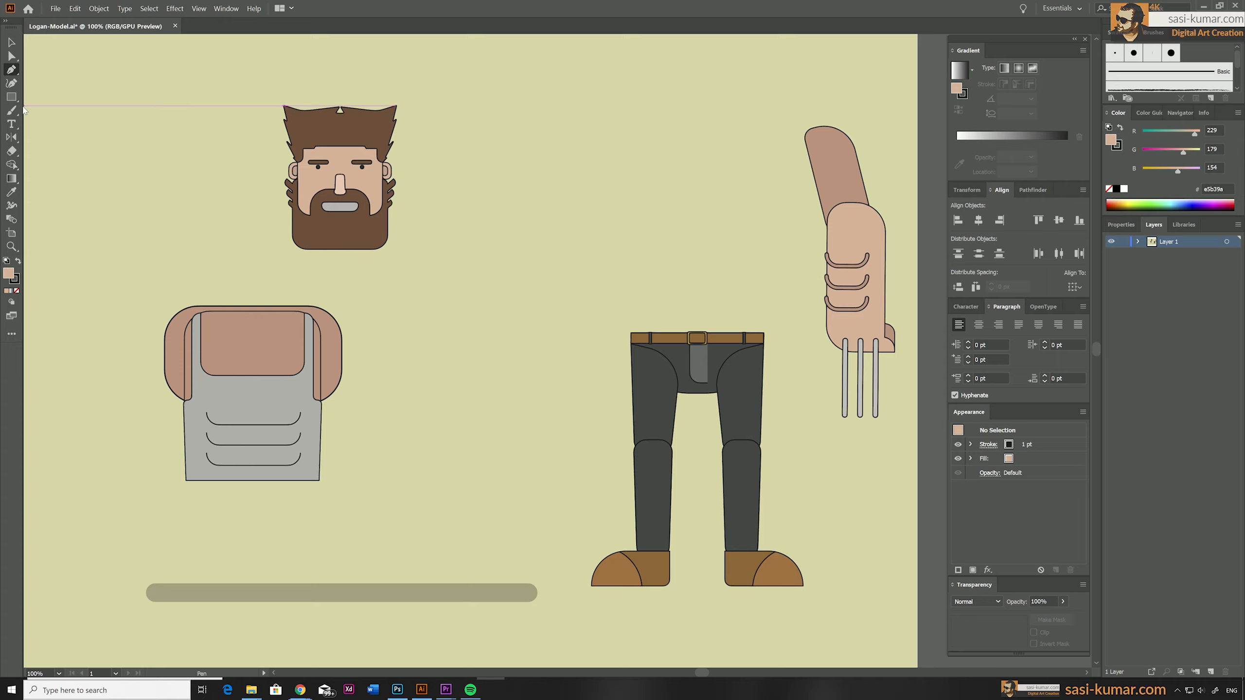
Draw a rectangle covering the chest and shoulders of the torso and round its two lower corners.
{"action": "left_click", "coordinate": [14, 100]}
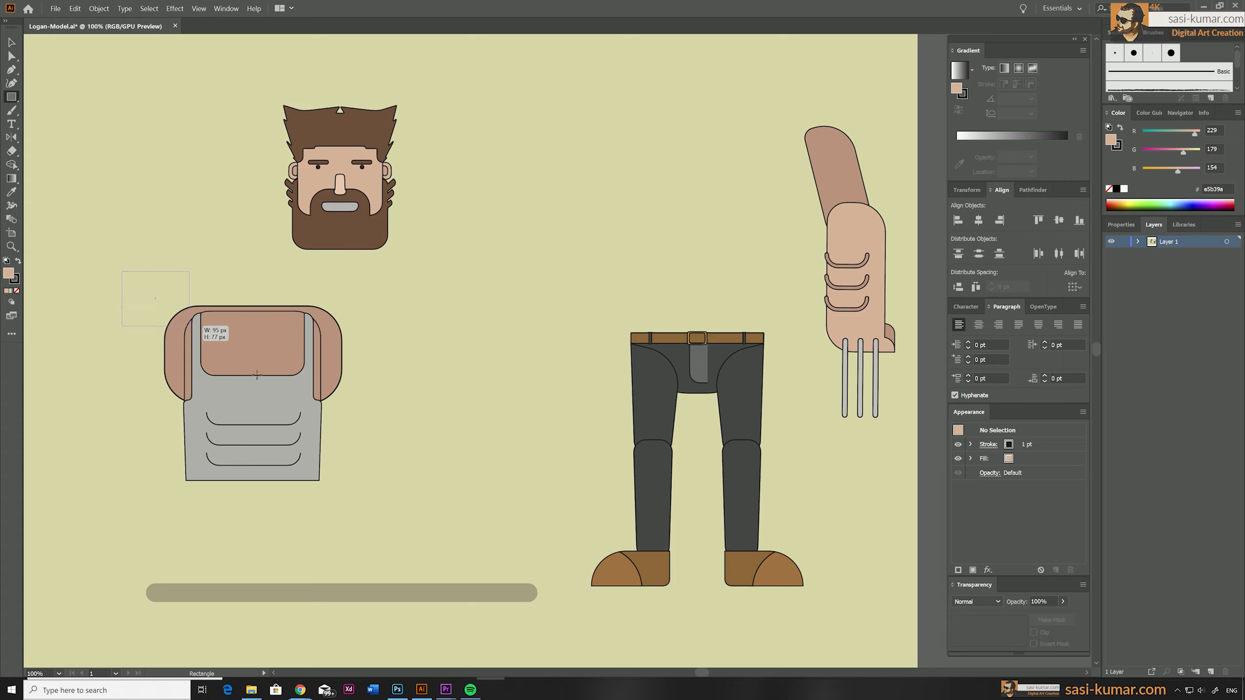
{"action": "left_click_drag", "start_coordinate": [190, 326], "coordinate": [364, 403]}
{"action": "key", "text": "a"}
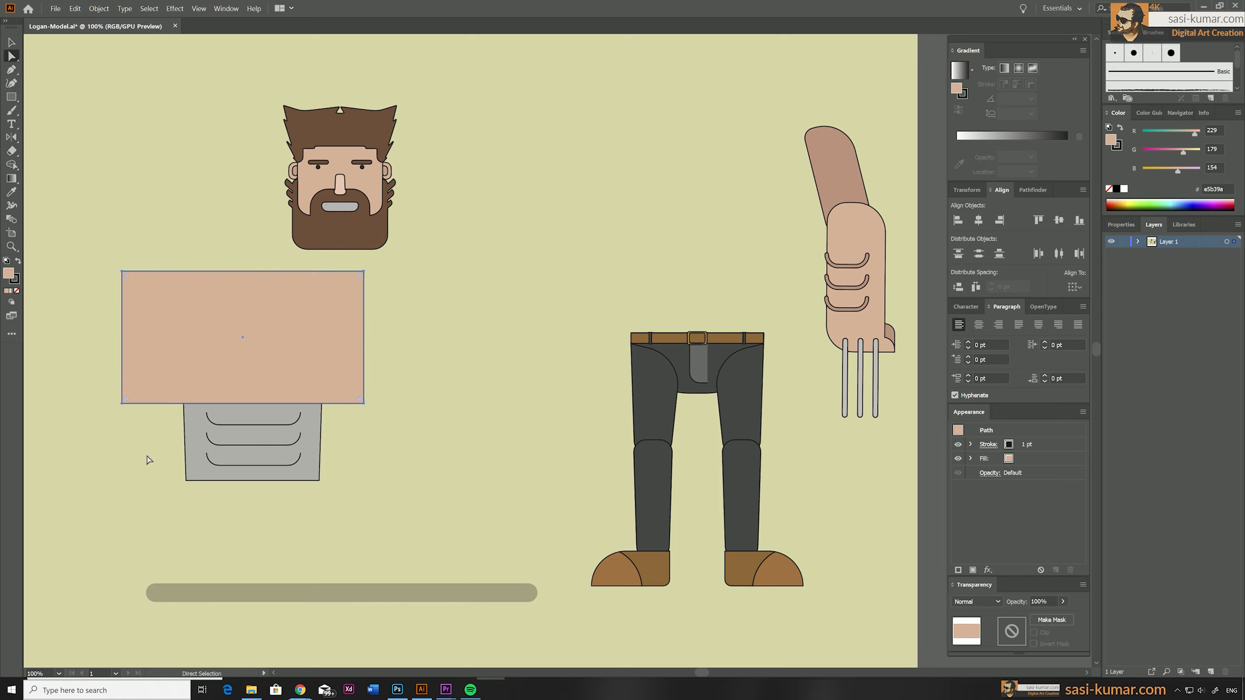
{"action": "left_click", "coordinate": [122, 404]}
{"action": "left_click", "coordinate": [363, 404], "text": "shift"}
{"action": "left_click_drag", "start_coordinate": [332, 387], "coordinate": [276, 354]}
{"action": "key", "text": "v"}
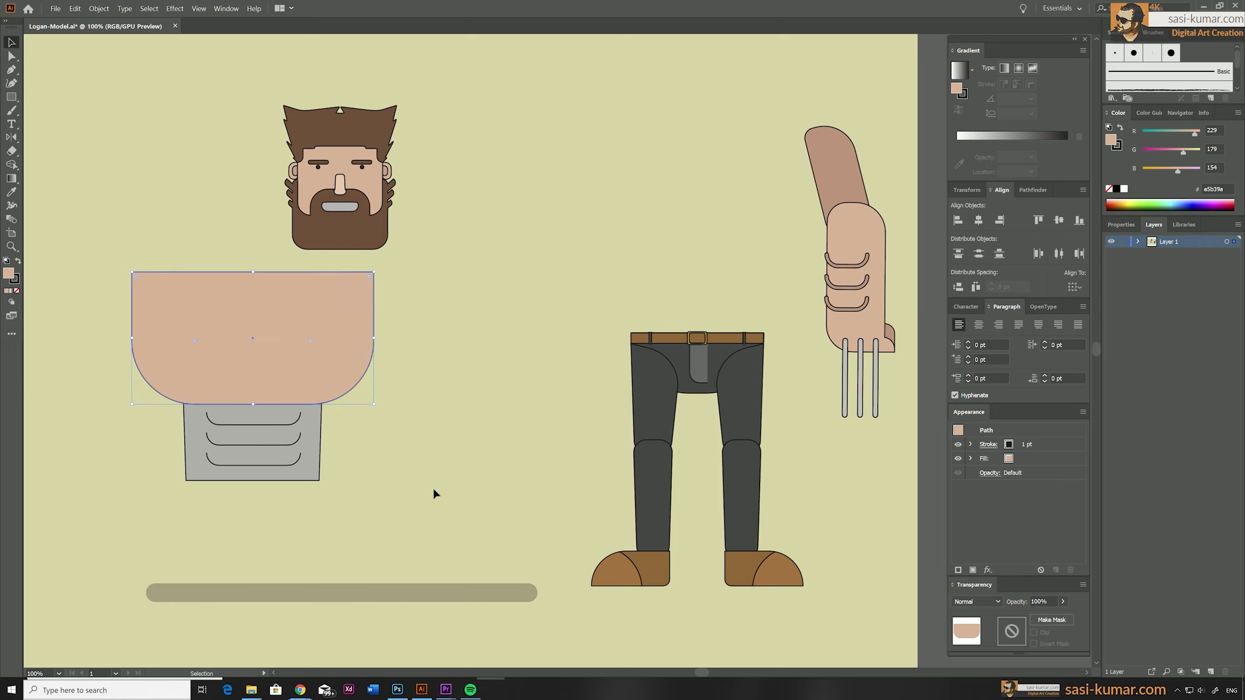
Duplicate the torso together with its covering shape, placing the copy between the original and the legs.
{"action": "left_click_drag", "start_coordinate": [434, 495], "coordinate": [226, 294]}
{"action": "left_click_drag", "start_coordinate": [236, 389], "coordinate": [486, 386]}
{"action": "left_click", "coordinate": [451, 496]}
Reflect the copied covering shape across the horizontal axis and move it down over the copy's abdomen.
{"action": "left_click", "coordinate": [480, 312]}
{"action": "key", "text": "o"}
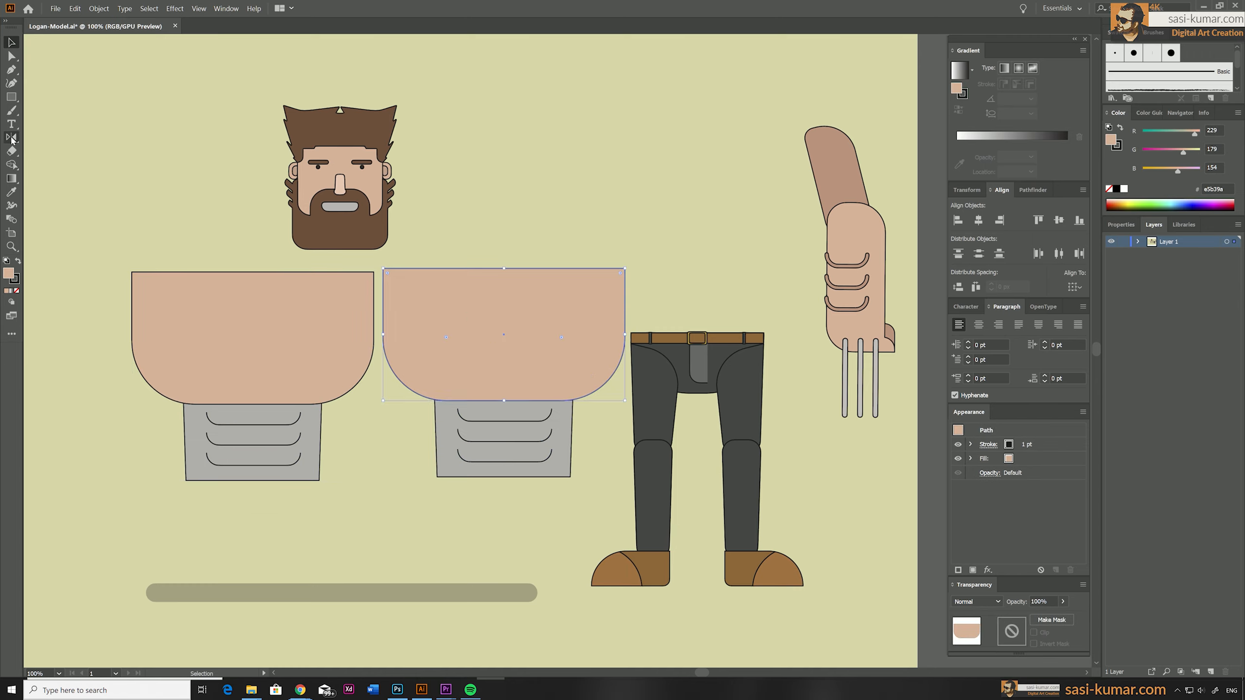
{"action": "key", "text": "Return"}
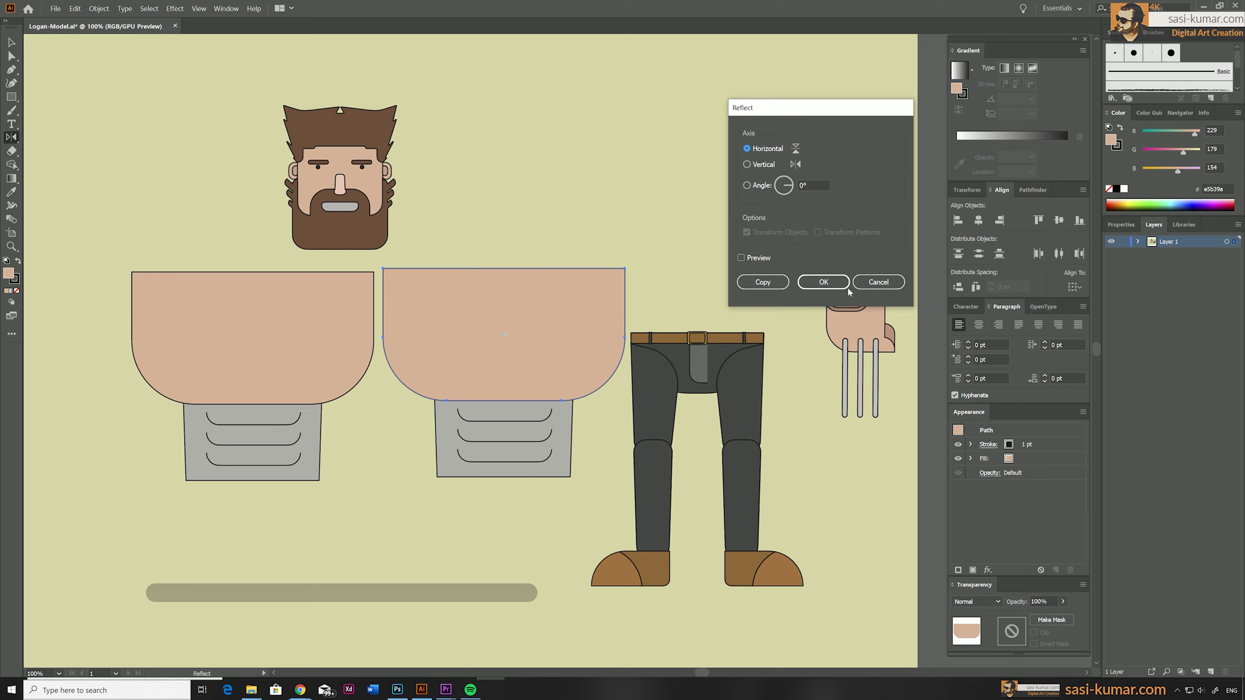
{"action": "left_click", "coordinate": [849, 289]}
{"action": "left_click_drag", "start_coordinate": [455, 278], "coordinate": [435, 425]}
{"action": "left_click_drag", "start_coordinate": [437, 472], "coordinate": [448, 456]}
{"action": "left_click", "coordinate": [514, 547]}
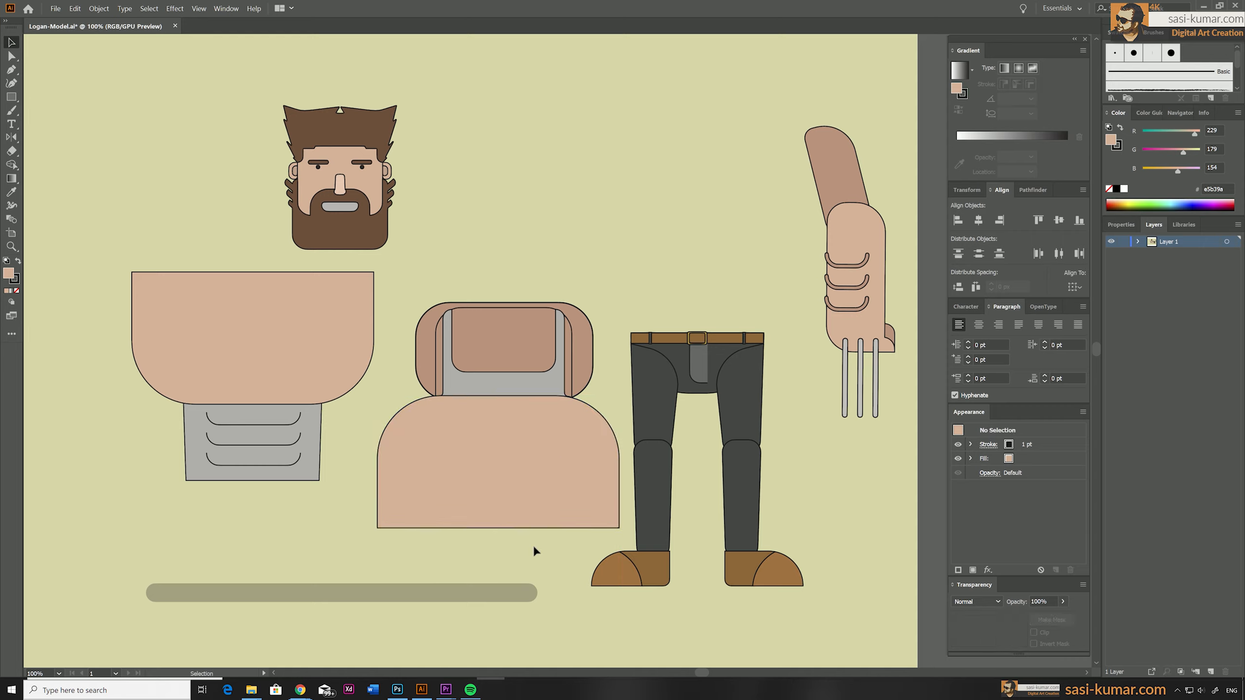
Align each covering shape and the torso parts beneath it to a common horizontal centre.
{"action": "left_click_drag", "start_coordinate": [493, 284], "coordinate": [492, 282]}
{"action": "left_click", "coordinate": [465, 243]}
{"action": "left_click_drag", "start_coordinate": [529, 560], "coordinate": [497, 278]}
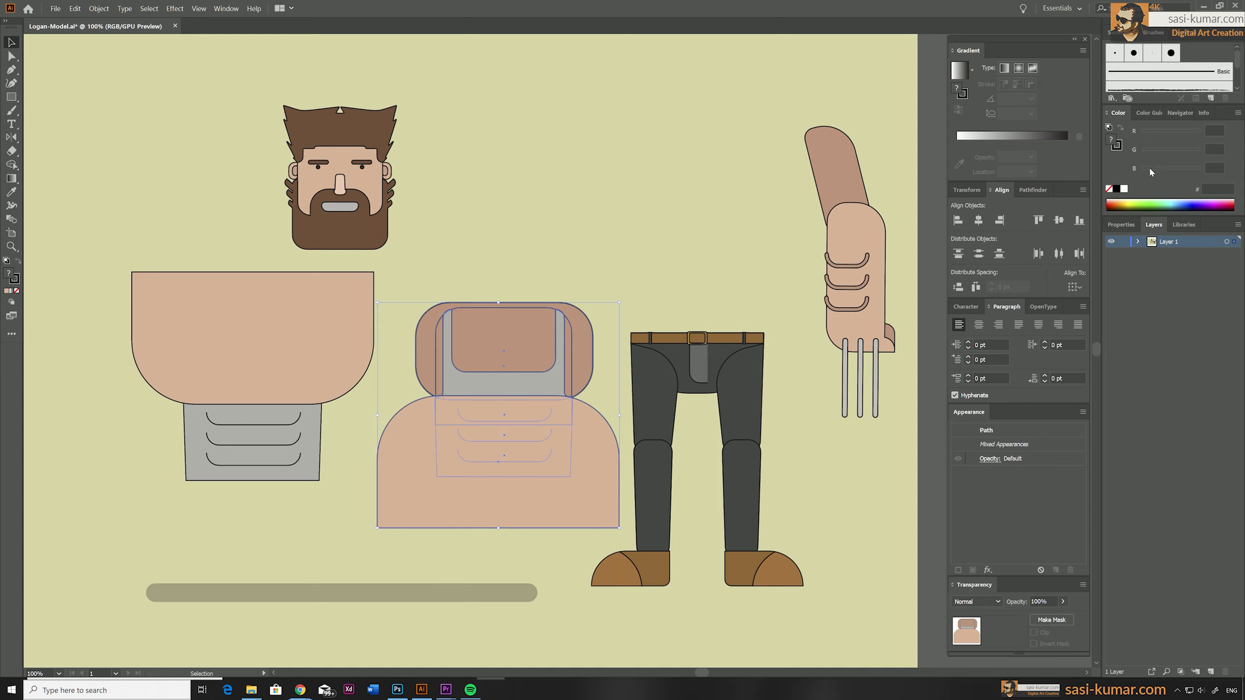
{"action": "left_click", "coordinate": [981, 220]}
{"action": "left_click_drag", "start_coordinate": [208, 542], "coordinate": [279, 252]}
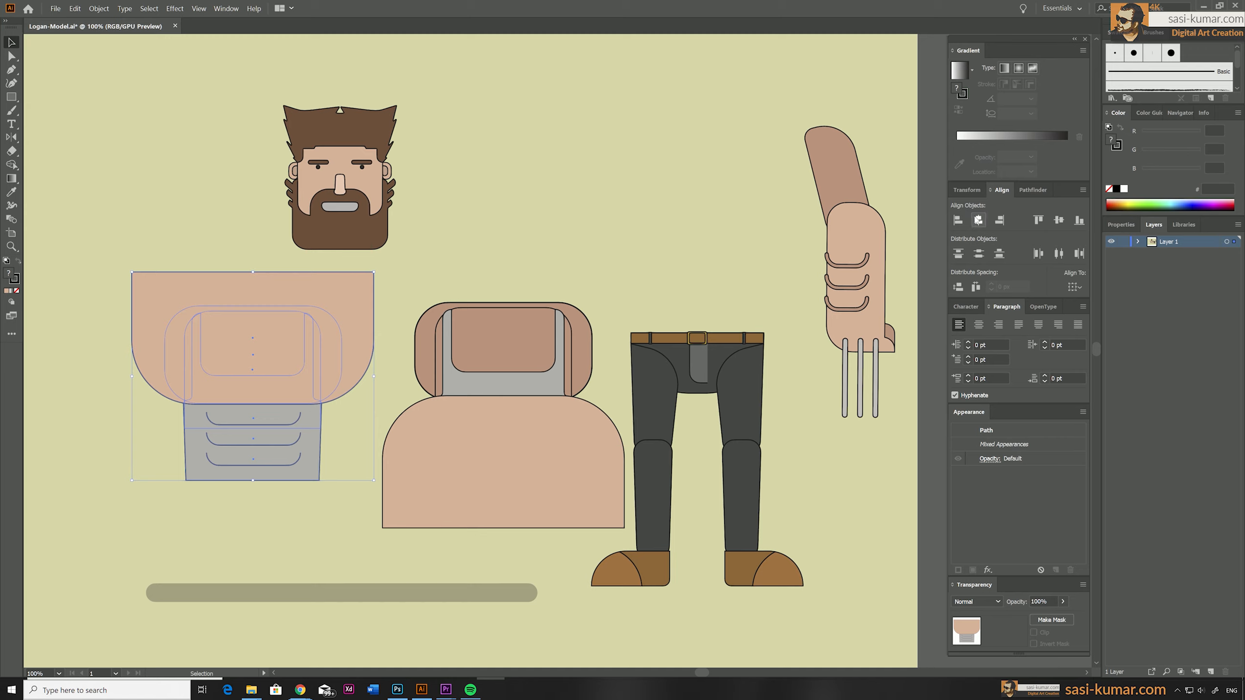
Make a clipping mask from the covering shape on each torso copy, leaving one chest piece and one abdomen piece.
{"action": "left_click_drag", "start_coordinate": [278, 514], "coordinate": [256, 265]}
{"action": "right_click", "coordinate": [282, 326]}
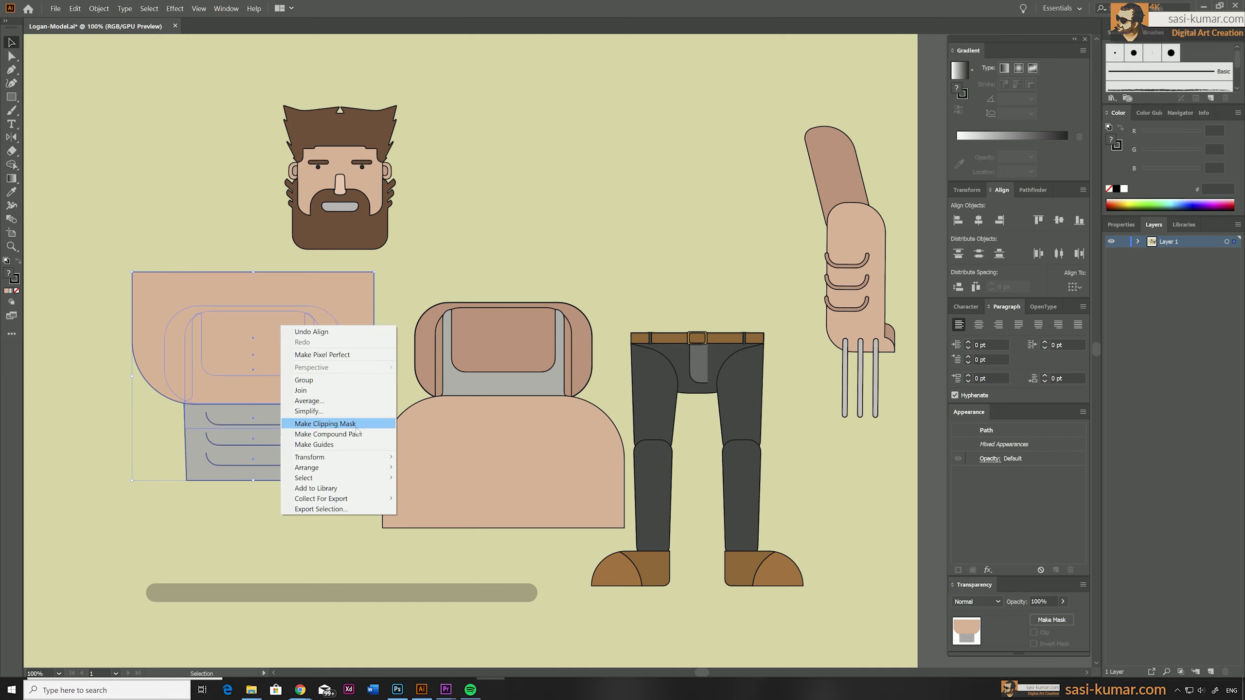
{"action": "left_click", "coordinate": [325, 423]}
{"action": "left_click_drag", "start_coordinate": [520, 590], "coordinate": [505, 377]}
{"action": "right_click", "coordinate": [504, 375]}
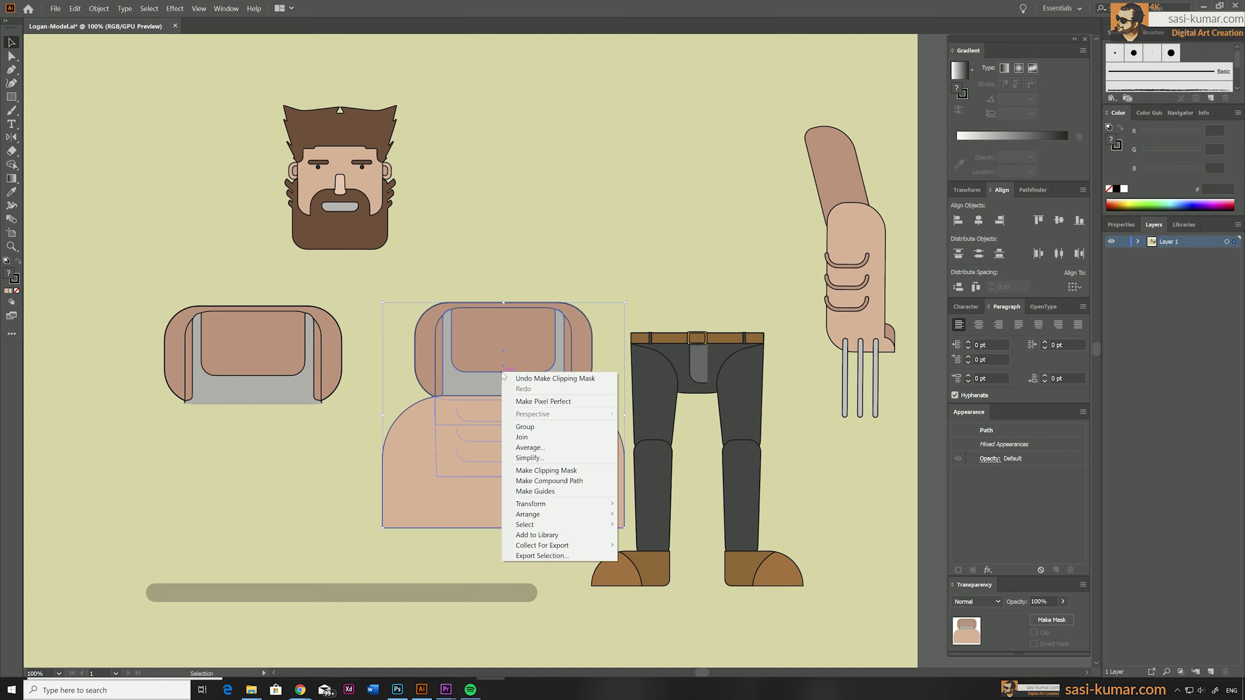
{"action": "left_click", "coordinate": [546, 471]}
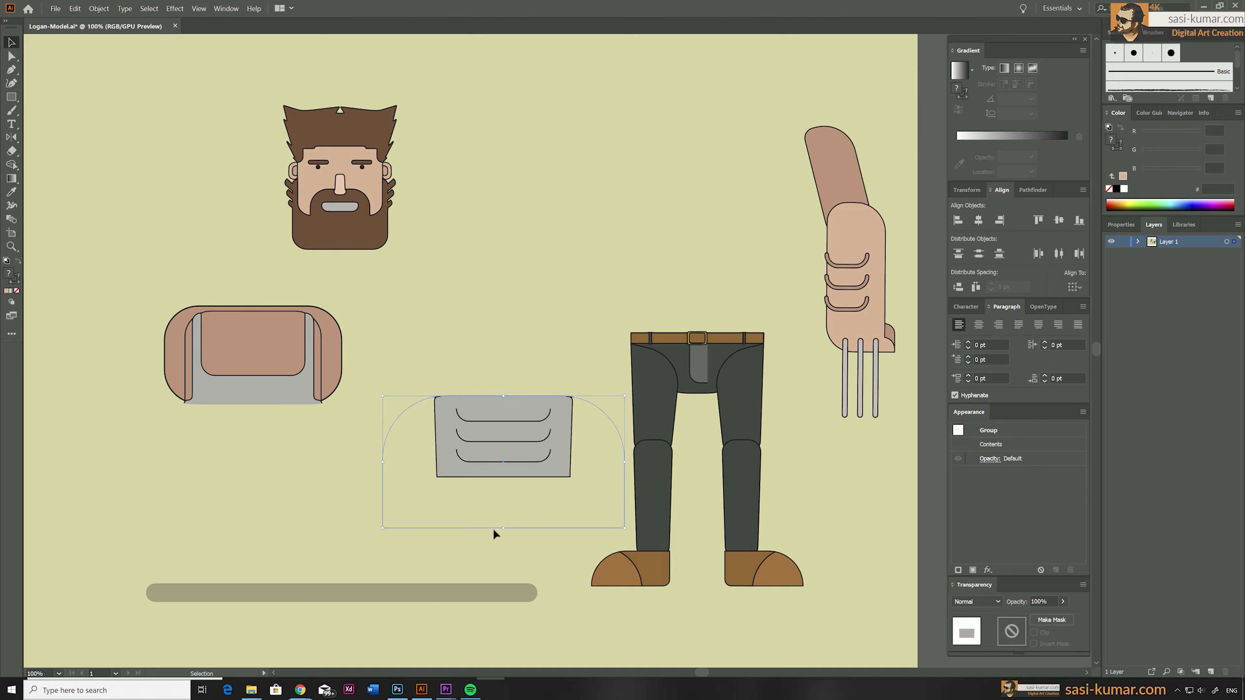
Shrink the abdomen's clipping path in isolation mode to its lower edge and narrow it at the sides.
{"action": "double_click", "coordinate": [602, 414]}
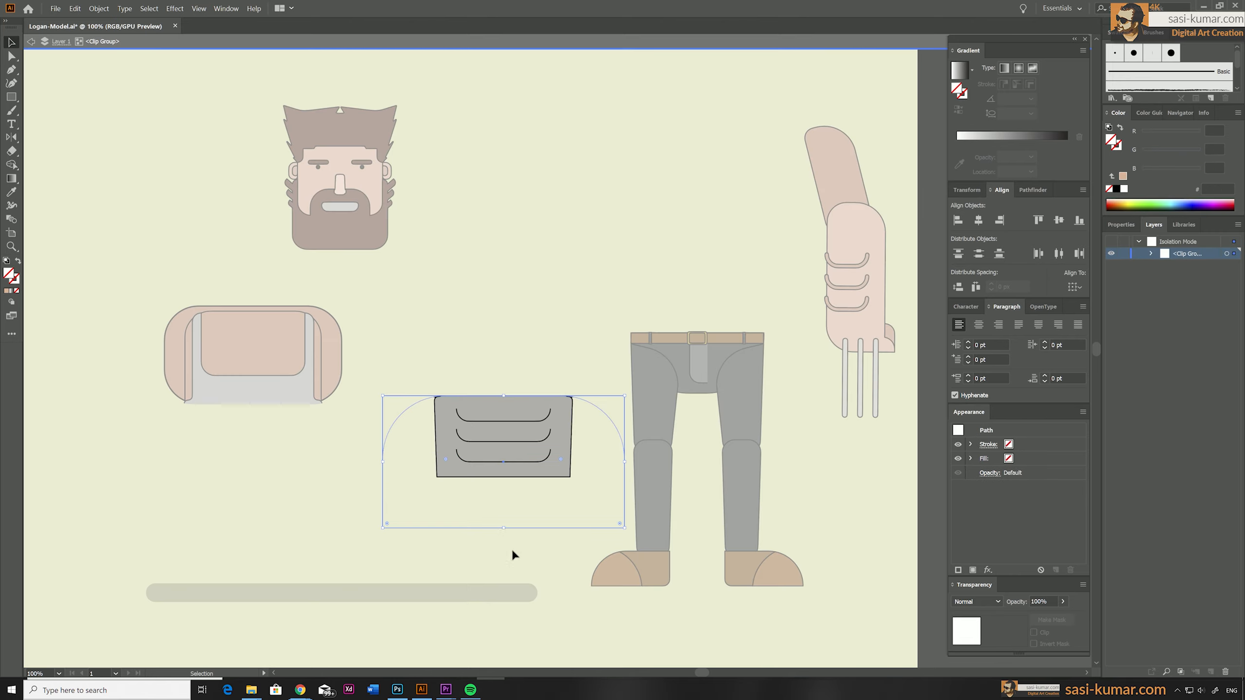
{"action": "left_click_drag", "start_coordinate": [506, 527], "coordinate": [508, 477]}
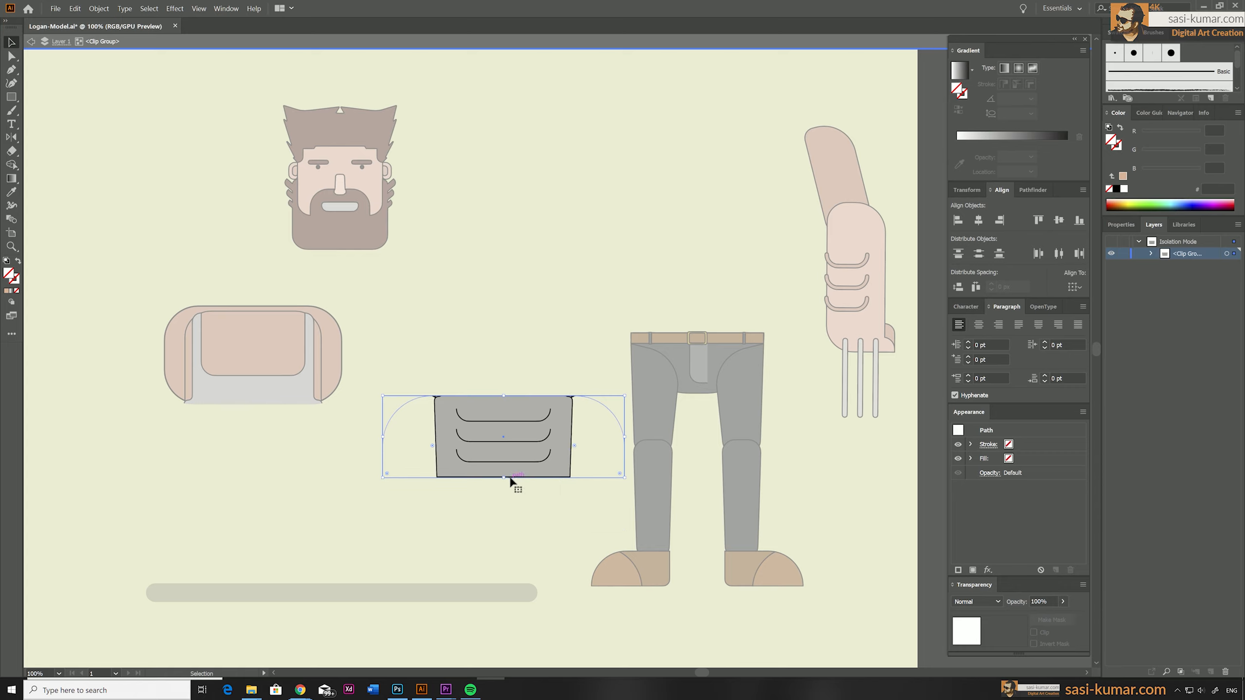
{"action": "left_click_drag", "start_coordinate": [621, 440], "coordinate": [603, 437]}
{"action": "double_click", "coordinate": [130, 452]}
Narrow the chest piece's clipping path in isolation mode and lower its upper edge close to the shoulders.
{"action": "left_click", "coordinate": [248, 376]}
{"action": "double_click", "coordinate": [301, 314]}
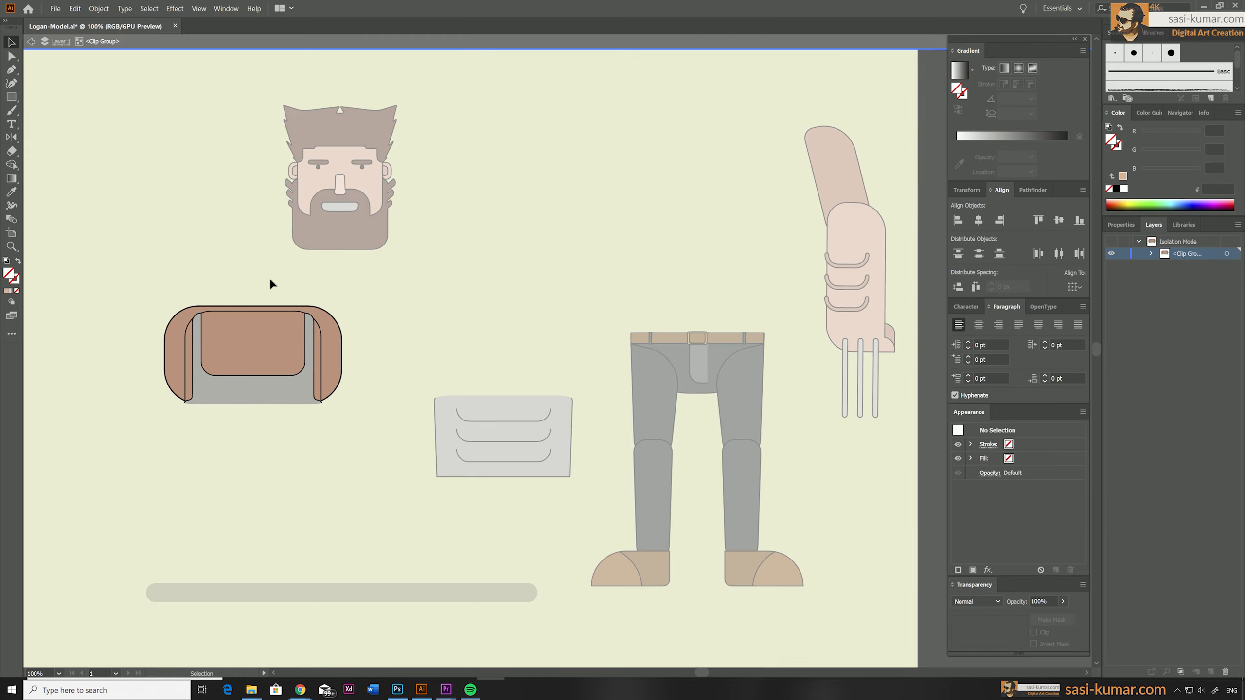
{"action": "left_click", "coordinate": [269, 274]}
{"action": "mouse_move", "coordinate": [374, 338]}
{"action": "left_mouse_down"}
{"action": "mouse_move", "coordinate": [355, 338]}
{"action": "mouse_move", "coordinate": [366, 339]}
{"action": "left_mouse_up"}
{"action": "left_click", "coordinate": [361, 452]}
{"action": "left_click", "coordinate": [256, 274]}
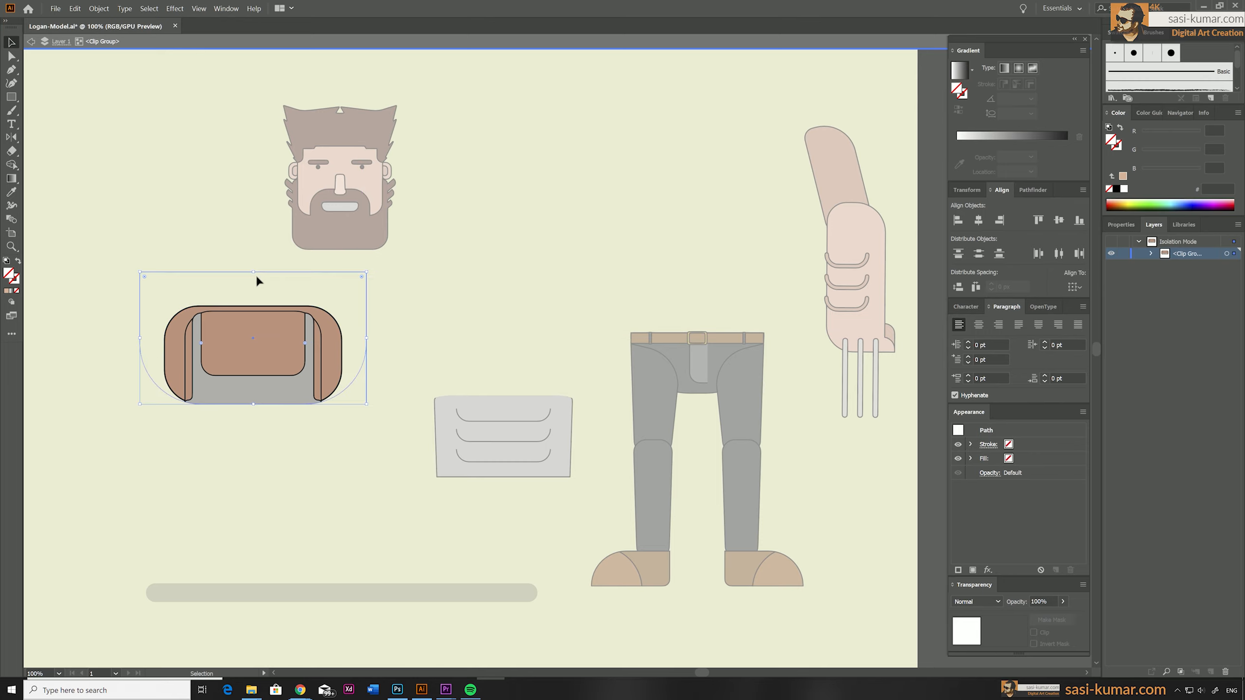
{"action": "left_click_drag", "start_coordinate": [253, 273], "coordinate": [254, 303]}
{"action": "double_click", "coordinate": [491, 293]}
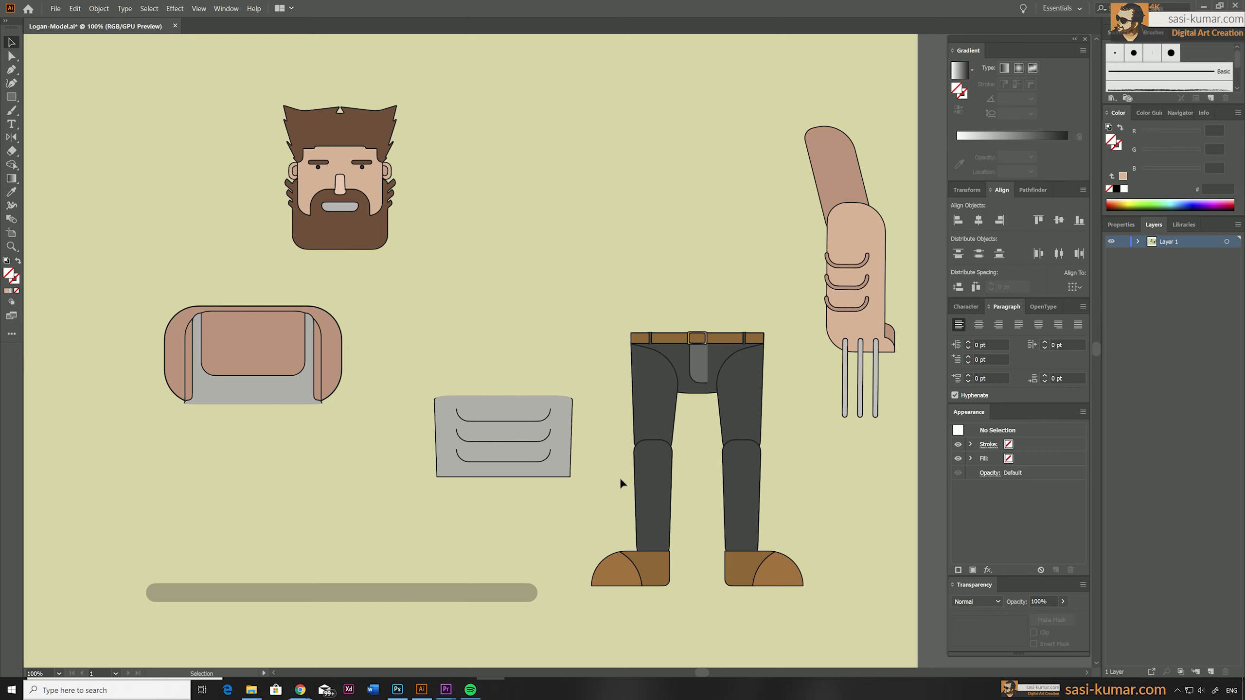
Move the abdomen piece onto the belt and nudge it into line with the trousers.
{"action": "left_click_drag", "start_coordinate": [566, 310], "coordinate": [501, 523]}
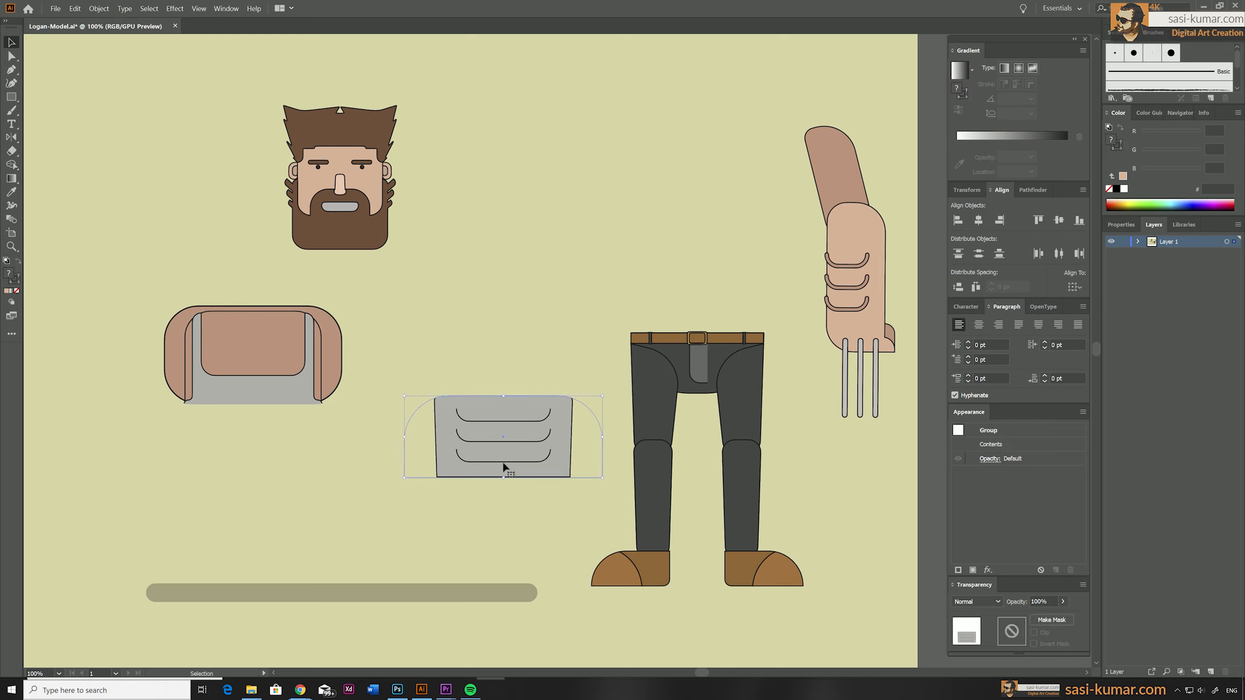
{"action": "left_click_drag", "start_coordinate": [503, 465], "coordinate": [693, 318]}
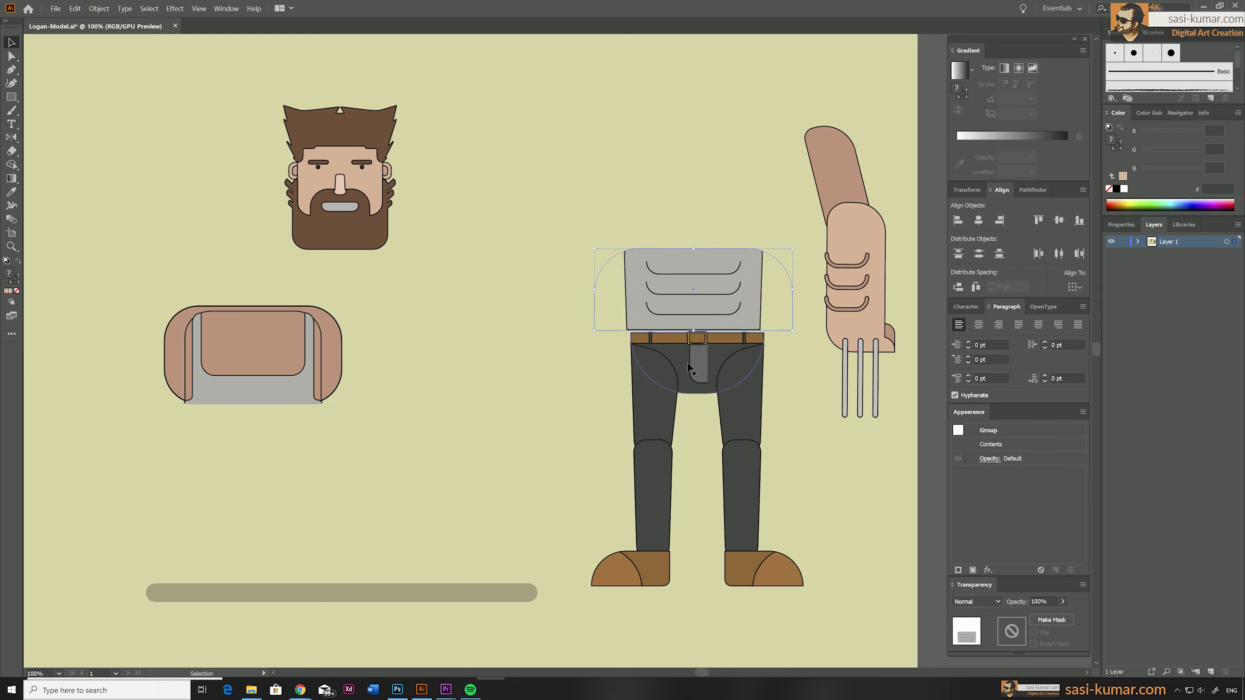
{"action": "key", "text": "Right"}
{"action": "key", "text": "Right"}
{"action": "key", "text": "Right"}
{"action": "key", "text": "Down"}
{"action": "key", "text": "Down"}
{"action": "key", "text": "Down"}
{"action": "key", "text": "Down"}
{"action": "key", "text": "Right"}
{"action": "key", "text": "Right"}
{"action": "left_click", "coordinate": [520, 373]}
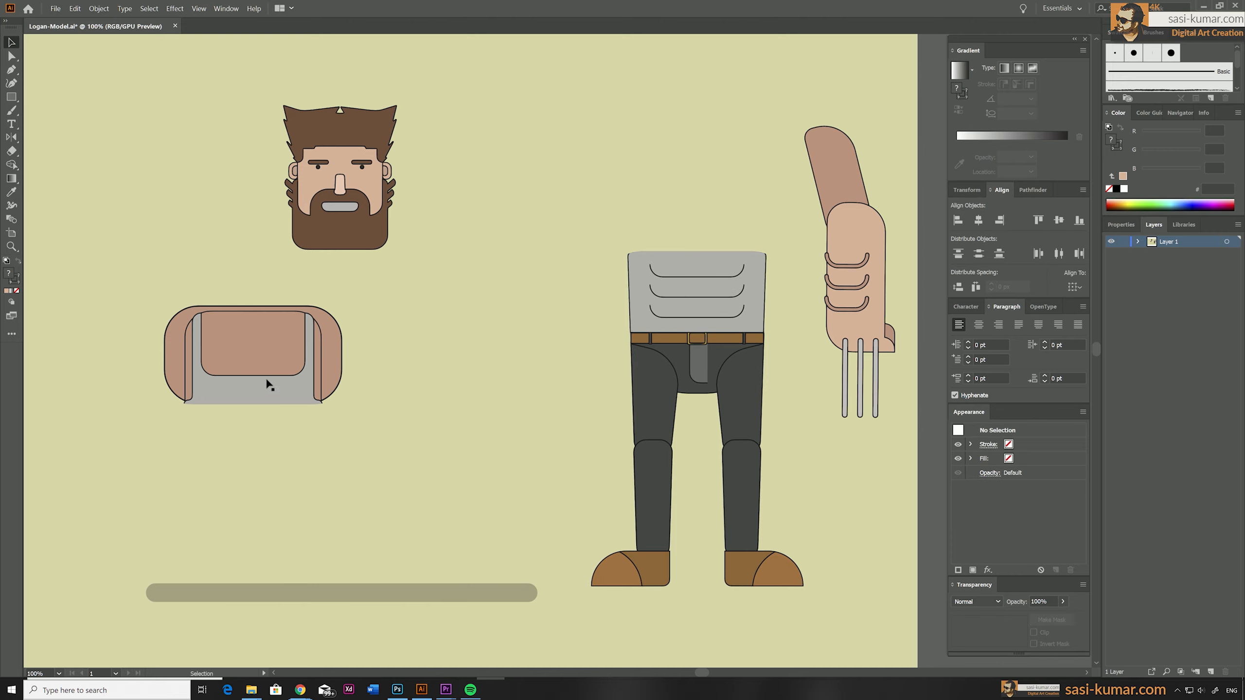
Move the chest piece onto the abdomen and nudge it down so the two join.
{"action": "left_click_drag", "start_coordinate": [265, 377], "coordinate": [484, 261]}
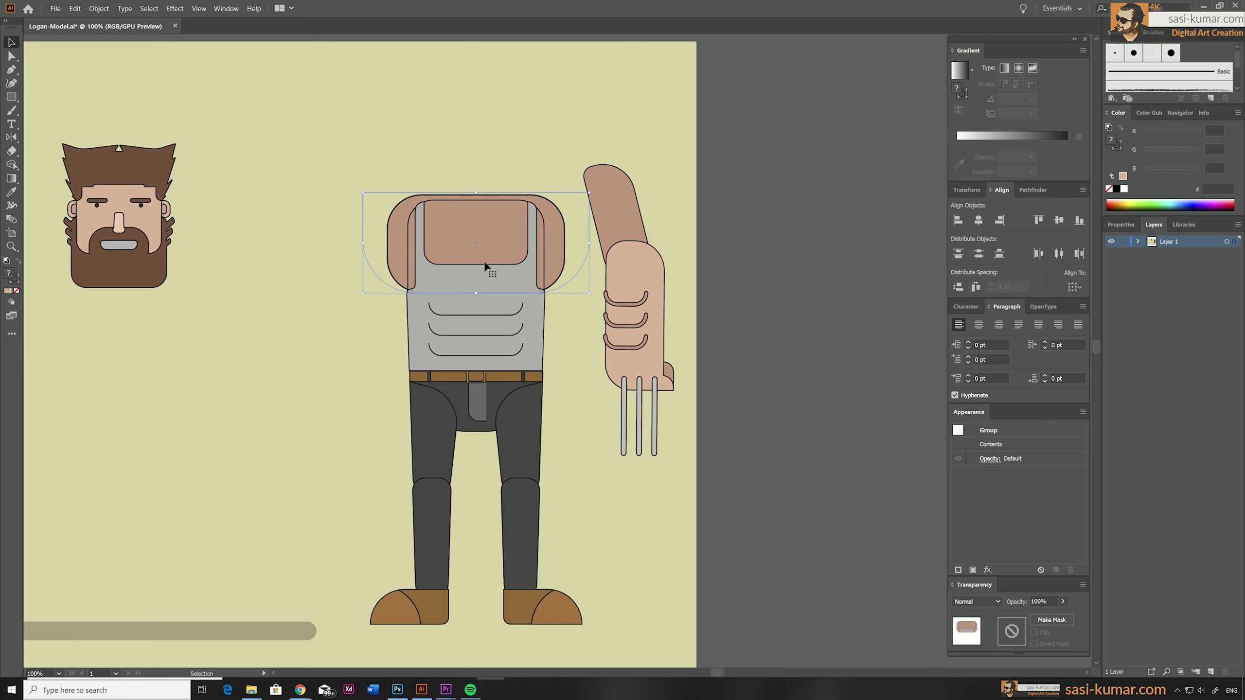
{"action": "key", "text": "Down"}
{"action": "left_click", "coordinate": [522, 629]}
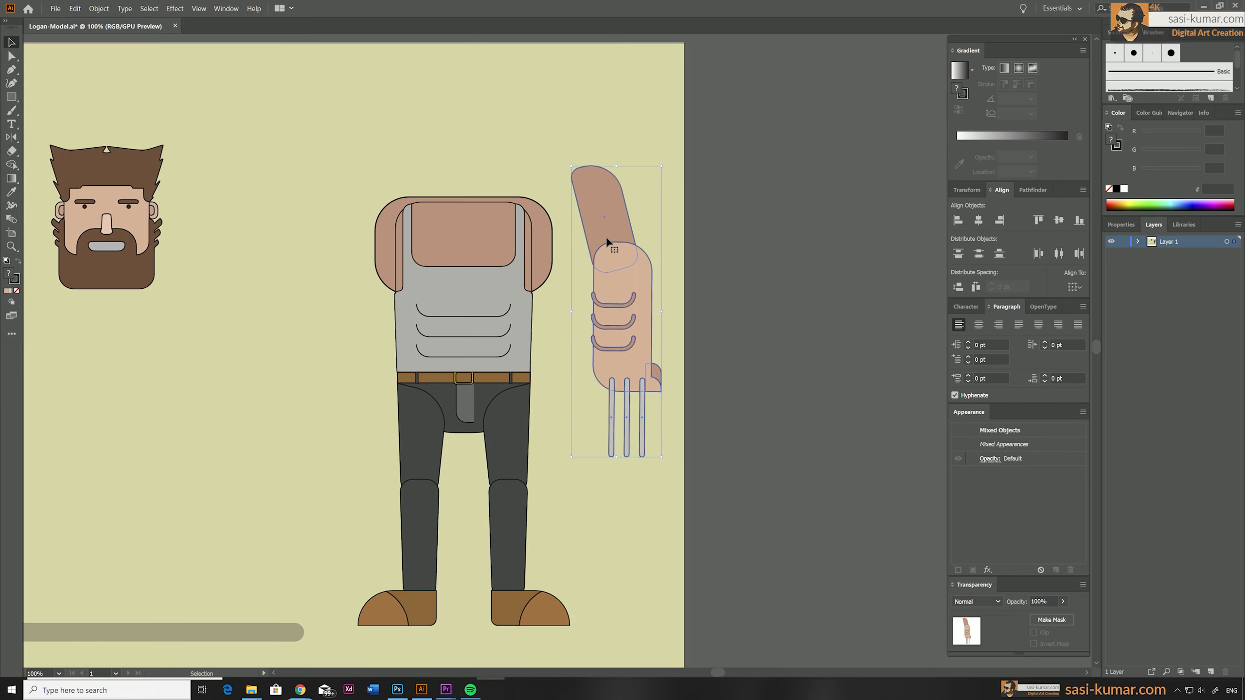
Bring the clawed arm to the front and attach it to the nearest shoulder.
{"action": "right_click", "coordinate": [606, 237]}
{"action": "mouse_move", "coordinate": [649, 340]}
{"action": "left_click", "coordinate": [736, 339]}
{"action": "left_click_drag", "start_coordinate": [603, 192], "coordinate": [560, 237]}
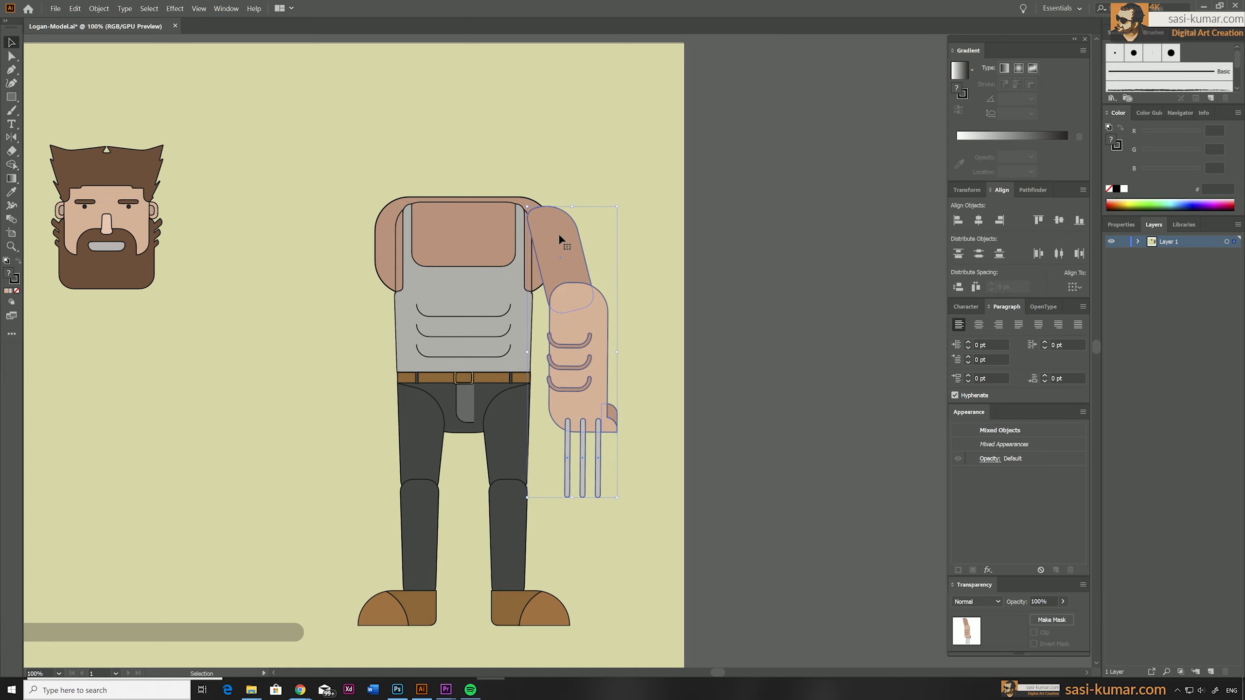
Create a vertically reflected copy of the arm and attach it to the opposite shoulder.
{"action": "double_click", "coordinate": [11, 137]}
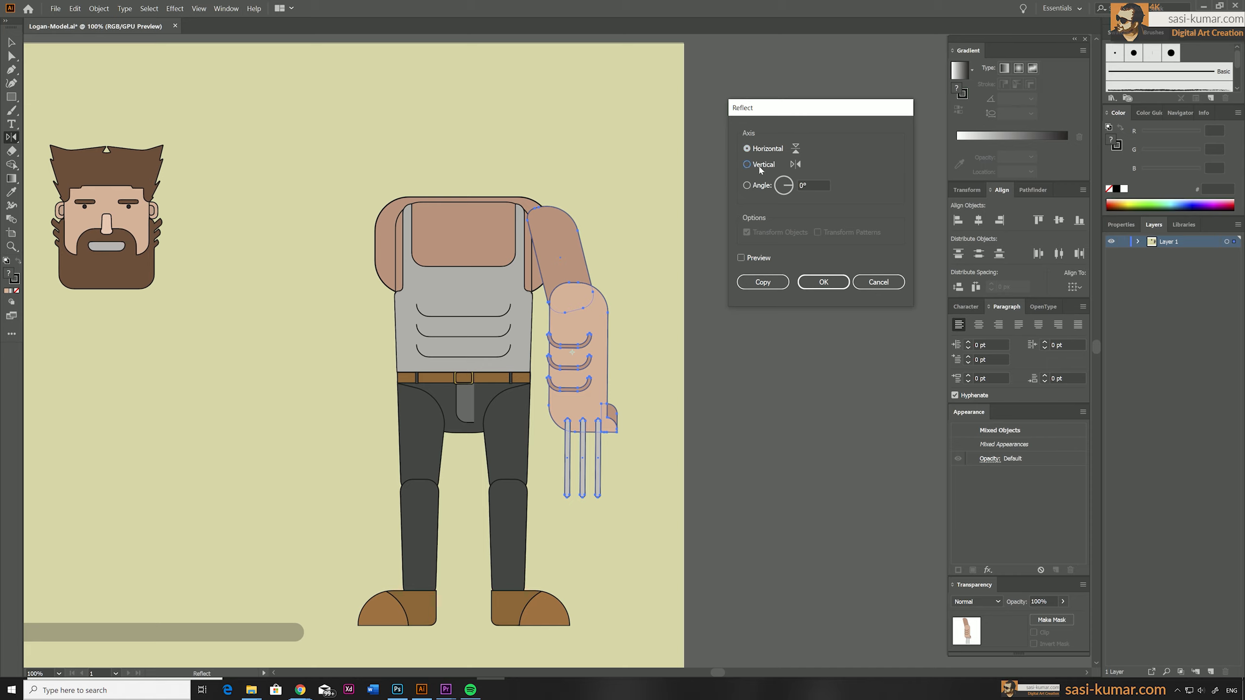
{"action": "left_click", "coordinate": [760, 166]}
{"action": "left_click", "coordinate": [755, 282]}
{"action": "key", "text": "v"}
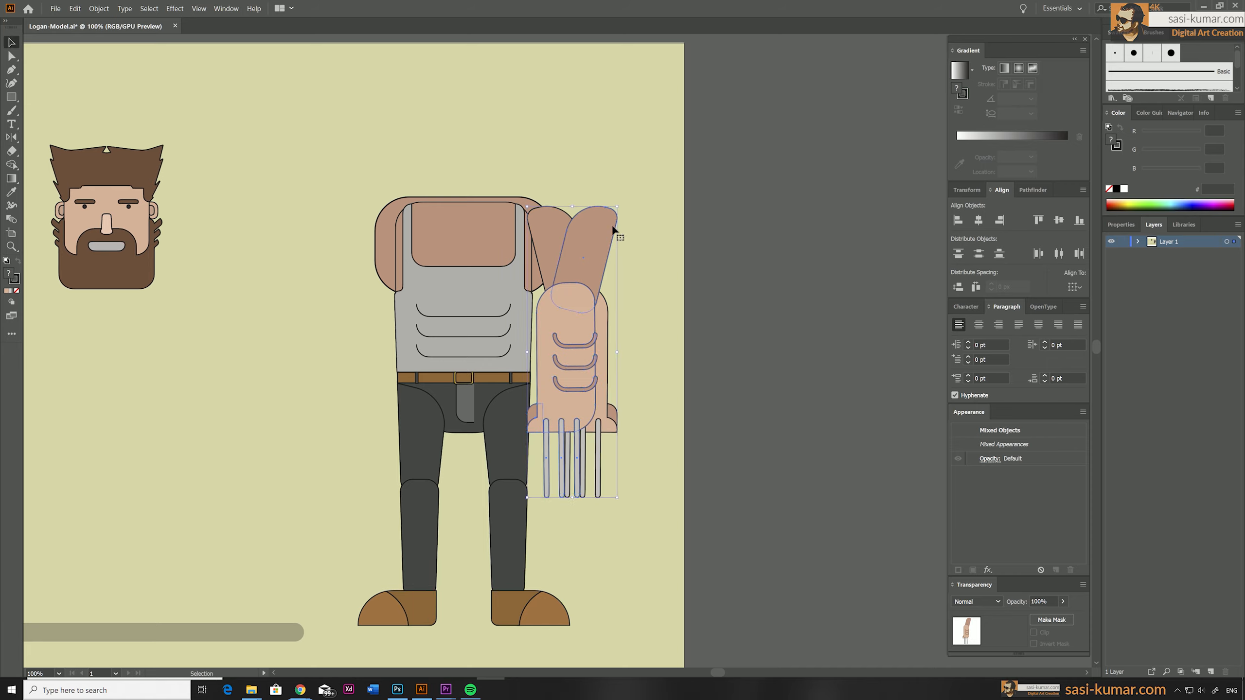
{"action": "left_click_drag", "start_coordinate": [534, 232], "coordinate": [384, 231]}
{"action": "left_click", "coordinate": [609, 159]}
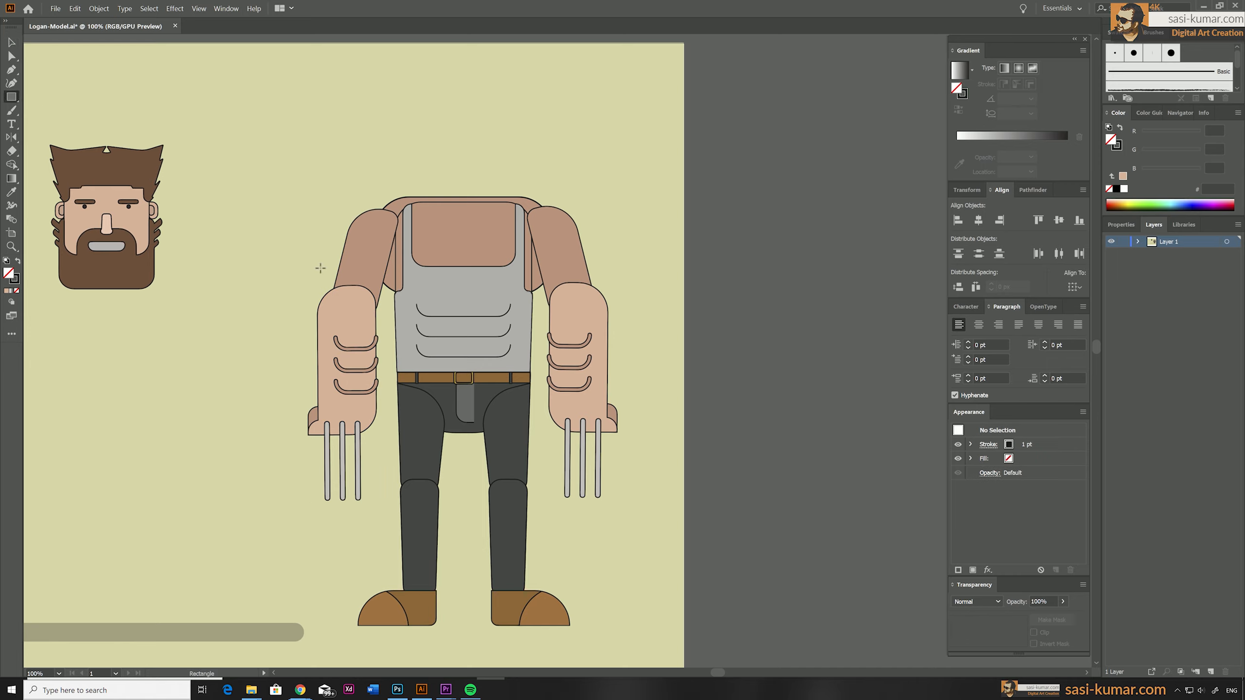
Draw a small neck rectangle over the top centre of the chest and give it the chest's skin colour.
{"action": "left_click_drag", "start_coordinate": [480, 221], "coordinate": [481, 221]}
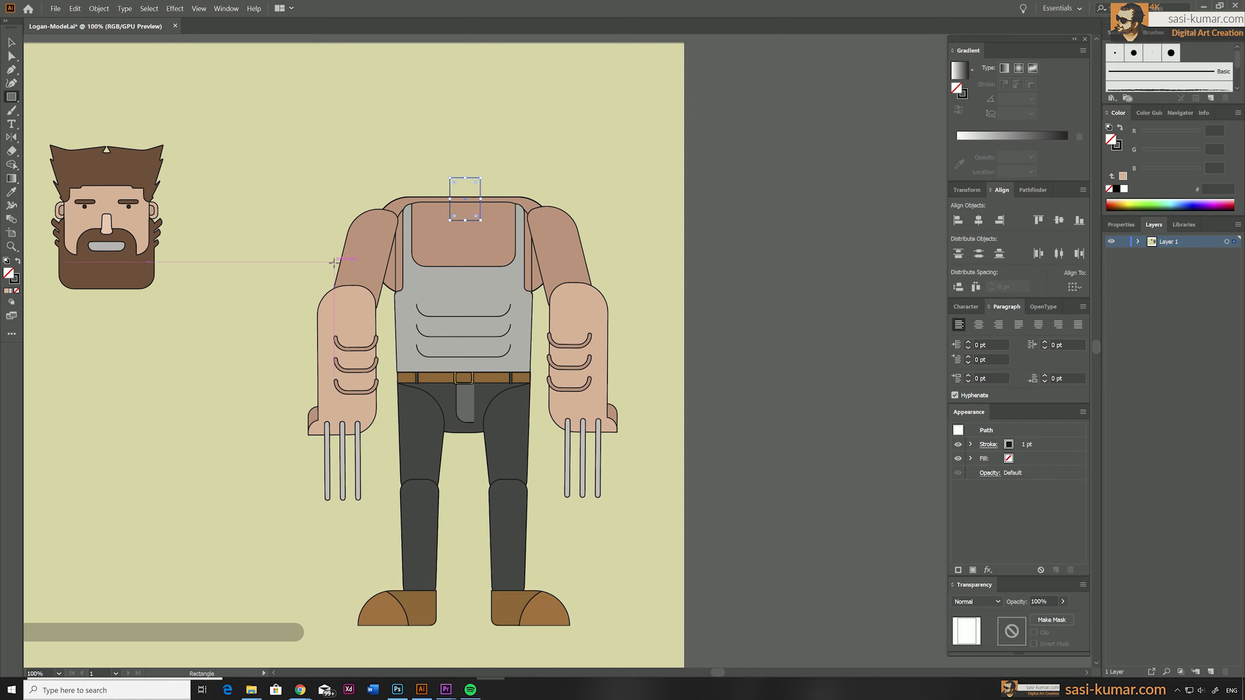
{"action": "key", "text": "i"}
{"action": "left_click", "coordinate": [496, 248]}
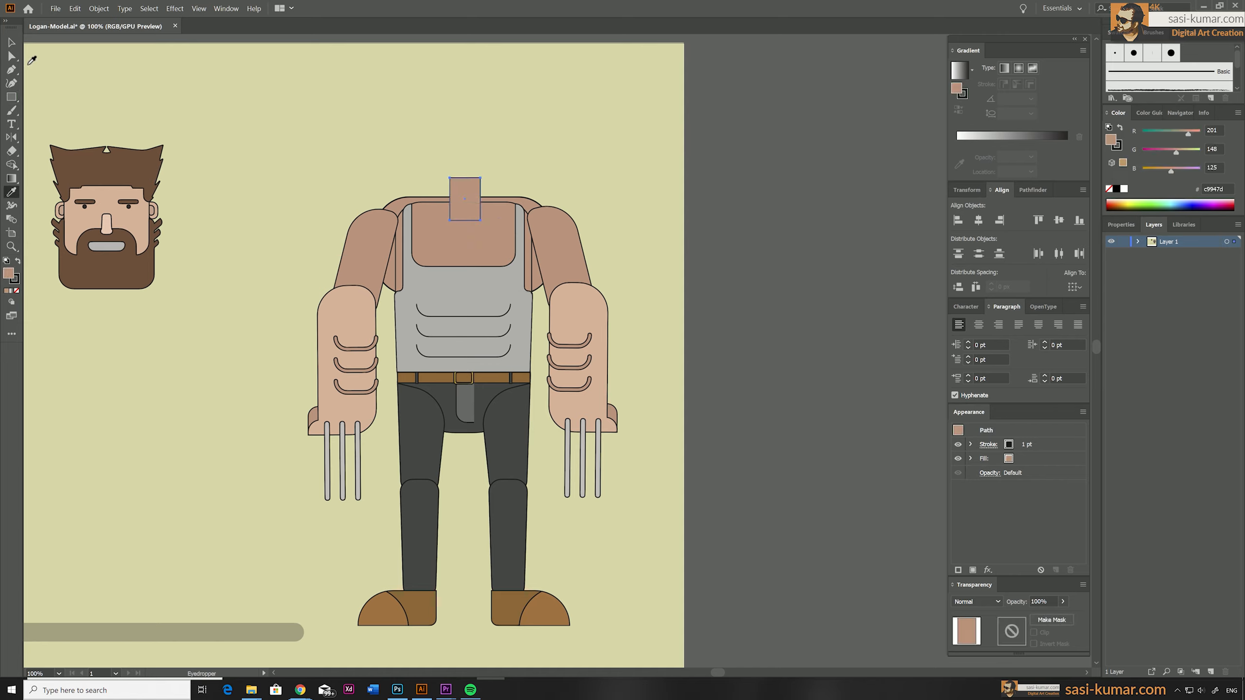
Round the neck's corners and enlarge it into a wider, taller shape.
{"action": "key", "text": "a"}
{"action": "mouse_move", "coordinate": [454, 182]}
{"action": "left_mouse_down"}
{"action": "mouse_move", "coordinate": [492, 199]}
{"action": "mouse_move", "coordinate": [464, 167]}
{"action": "mouse_move", "coordinate": [470, 196]}
{"action": "left_mouse_up"}
{"action": "left_click", "coordinate": [45, 71]}
{"action": "left_click", "coordinate": [460, 197]}
{"action": "left_click", "coordinate": [490, 158]}
Move the whole head onto the neck and bring it in front of the body.
{"action": "left_click", "coordinate": [136, 220]}
{"action": "left_click", "coordinate": [179, 317]}
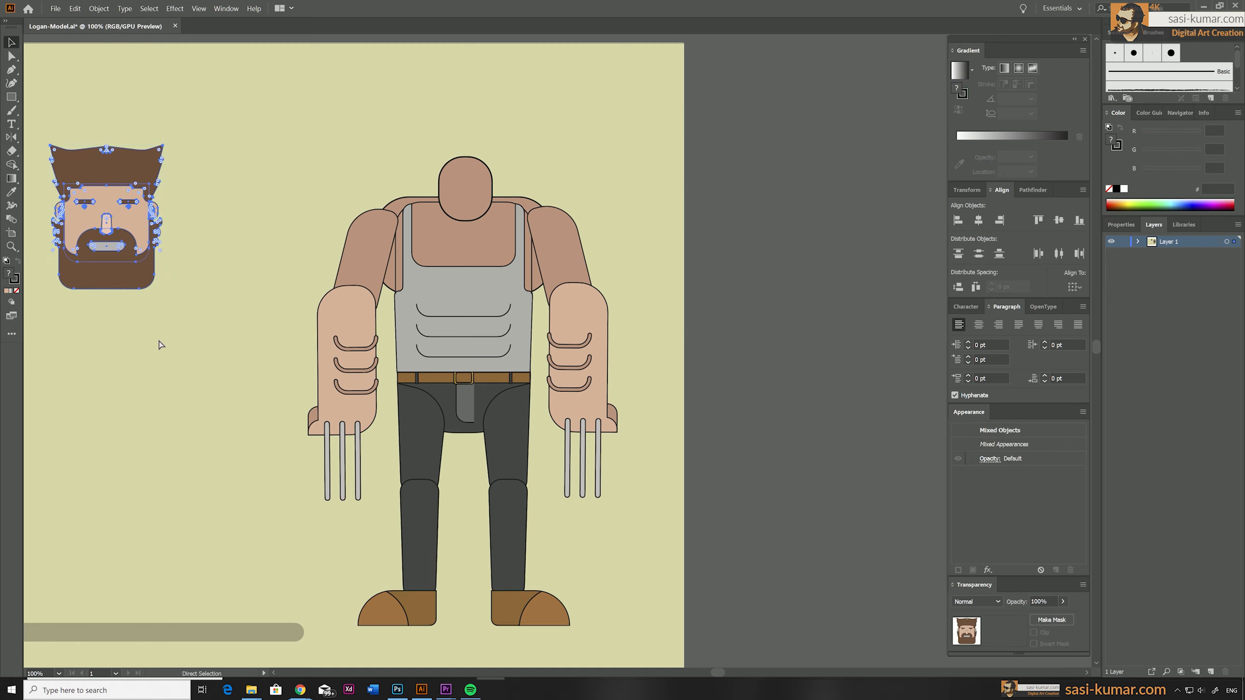
{"action": "left_click_drag", "start_coordinate": [106, 228], "coordinate": [464, 138]}
{"action": "right_click", "coordinate": [463, 139]}
{"action": "mouse_move", "coordinate": [521, 249]}
{"action": "left_click", "coordinate": [585, 248]}
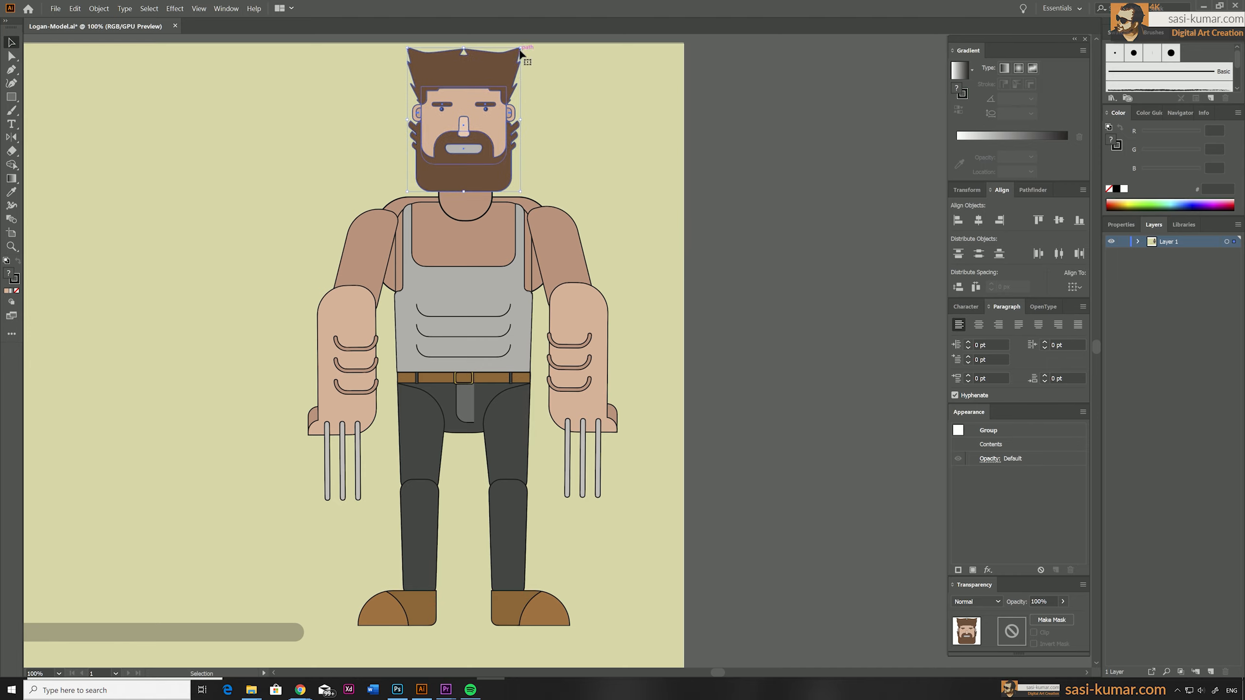
Scale the head down slightly and lower it closer to the shoulders.
{"action": "mouse_move", "coordinate": [520, 48]}
{"action": "left_mouse_down"}
{"action": "mouse_move", "coordinate": [491, 84]}
{"action": "mouse_move", "coordinate": [518, 53]}
{"action": "left_mouse_up"}
{"action": "left_click_drag", "start_coordinate": [478, 111], "coordinate": [478, 120]}
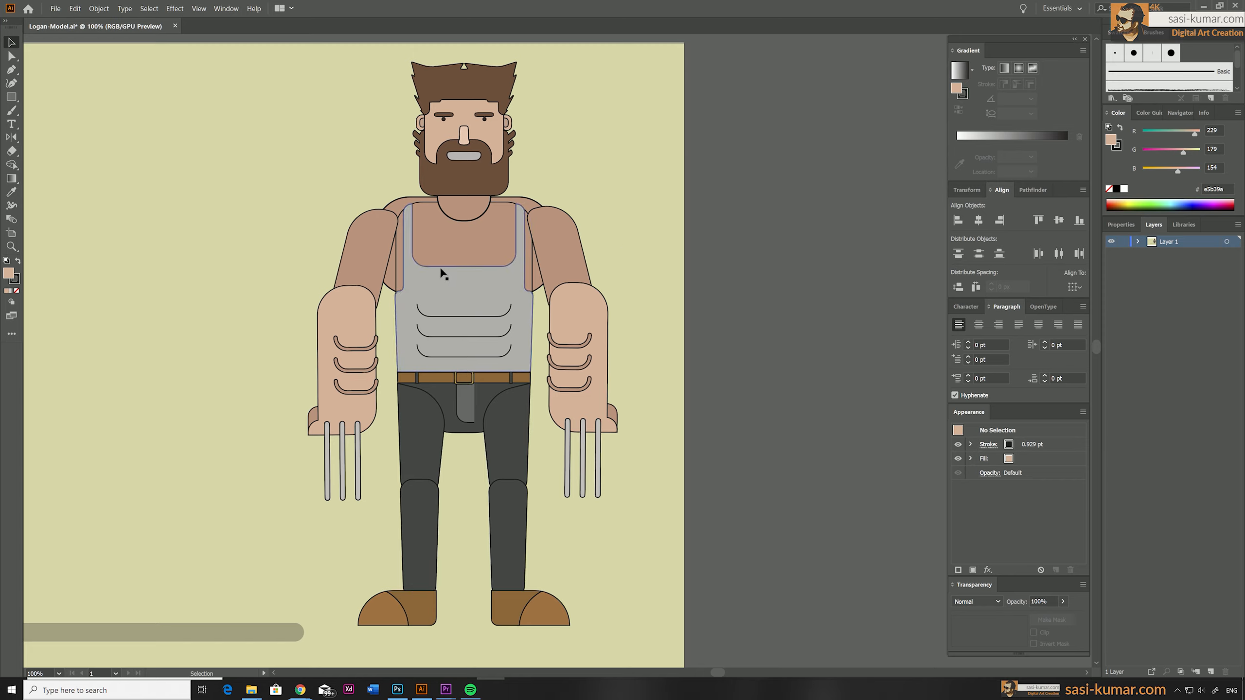
{"action": "left_click", "coordinate": [365, 250]}
{"action": "left_click_drag", "start_coordinate": [267, 493], "coordinate": [350, 278]}
{"action": "left_click", "coordinate": [605, 560]}
Move the assembled figure over the ground shadow and place both lower on the artboard.
{"action": "key", "text": "ctrl+minus"}
{"action": "key", "text": "v"}
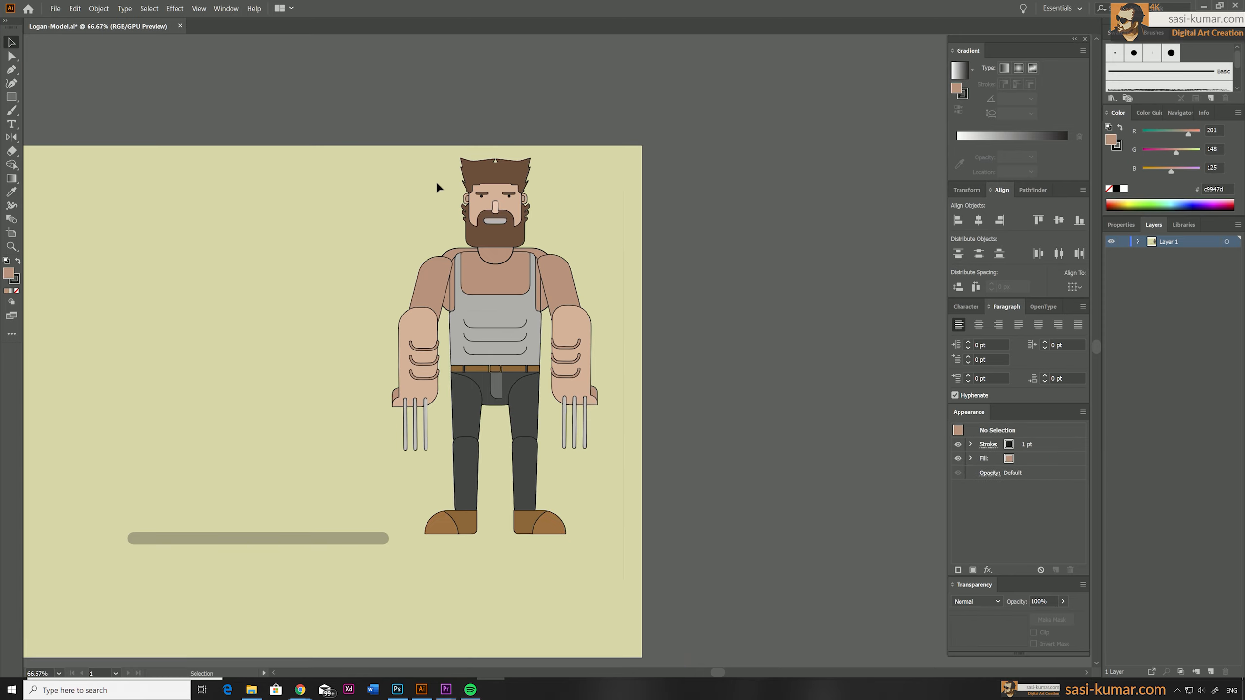
{"action": "left_click_drag", "start_coordinate": [436, 181], "coordinate": [327, 423]}
{"action": "left_click", "coordinate": [343, 539], "text": "shift"}
{"action": "left_click_drag", "start_coordinate": [275, 338], "coordinate": [274, 402]}
{"action": "left_click_drag", "start_coordinate": [464, 347], "coordinate": [595, 285]}
{"action": "left_click", "coordinate": [595, 285]}
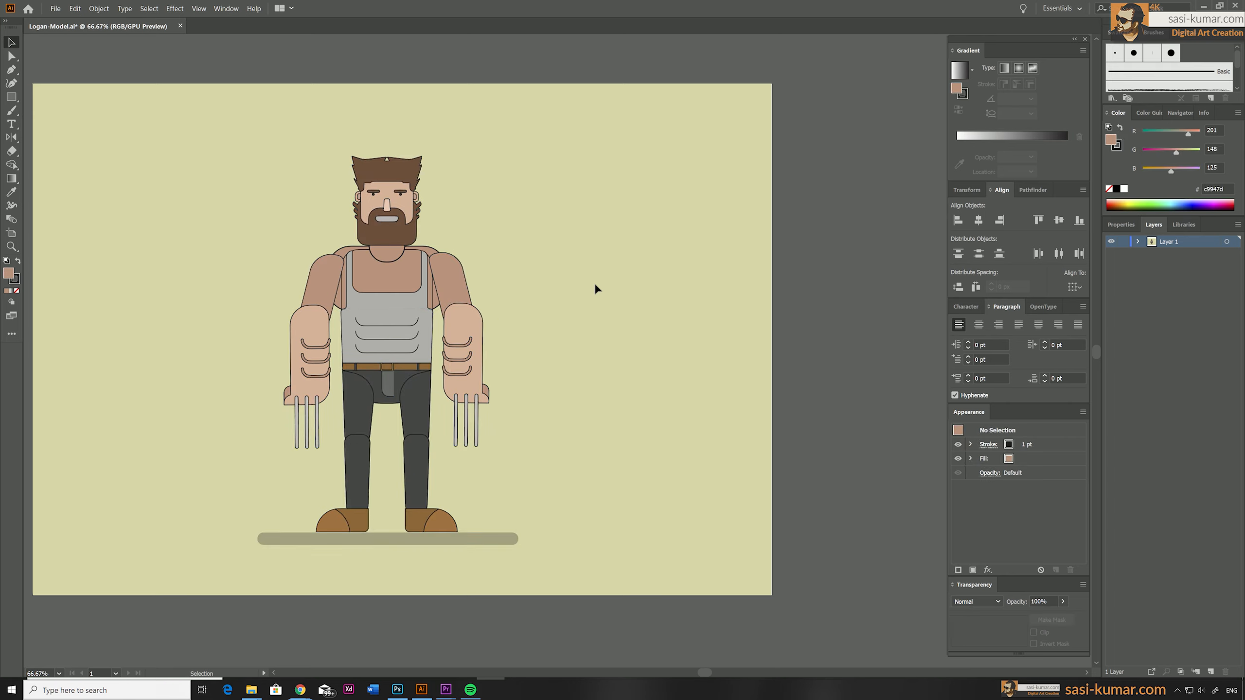
{"action": "scroll", "coordinate": [627, 202], "scroll_direction": "left", "scroll_amount": 3}
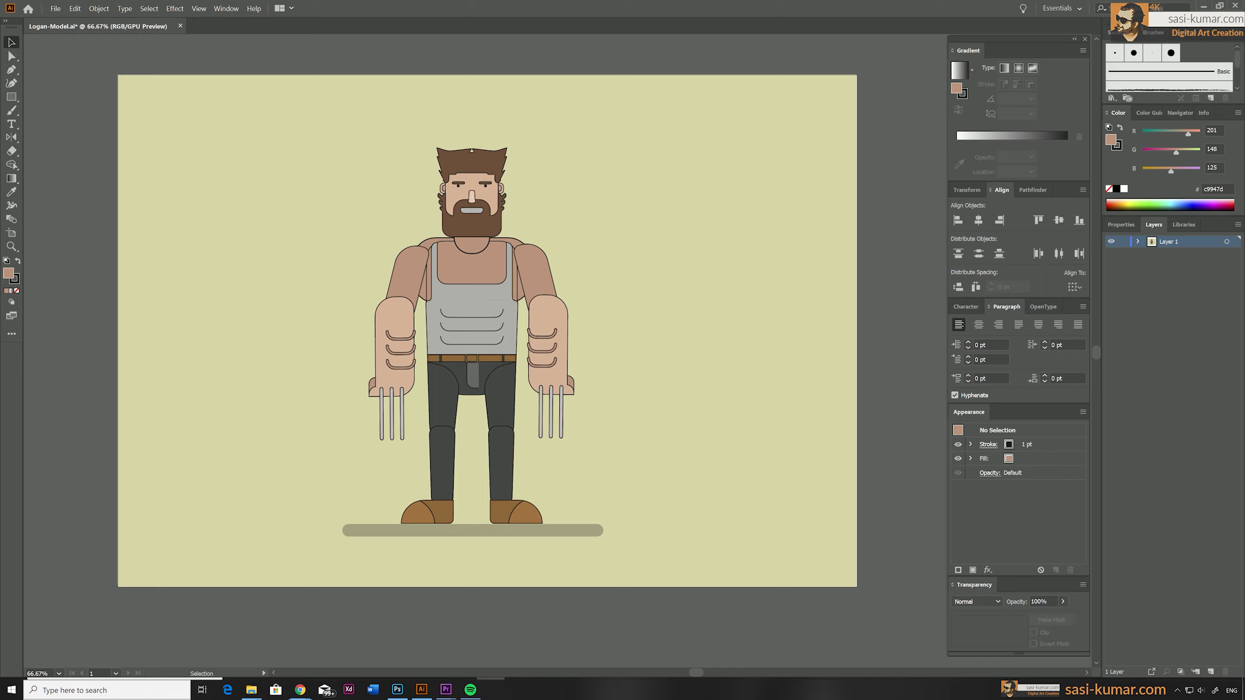
Create a new layer named Head.
{"action": "left_click", "coordinate": [1212, 672]}
{"action": "double_click", "coordinate": [1152, 241]}
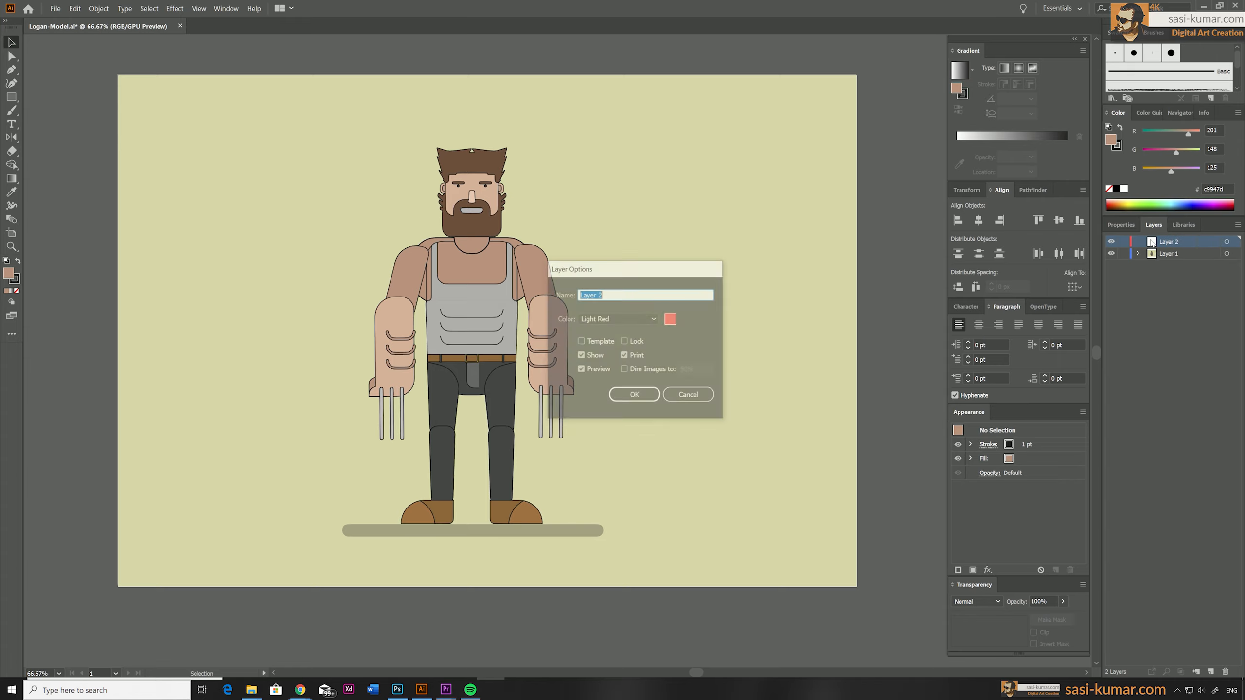
{"action": "type", "text": "Head"}
{"action": "key", "text": "Return"}
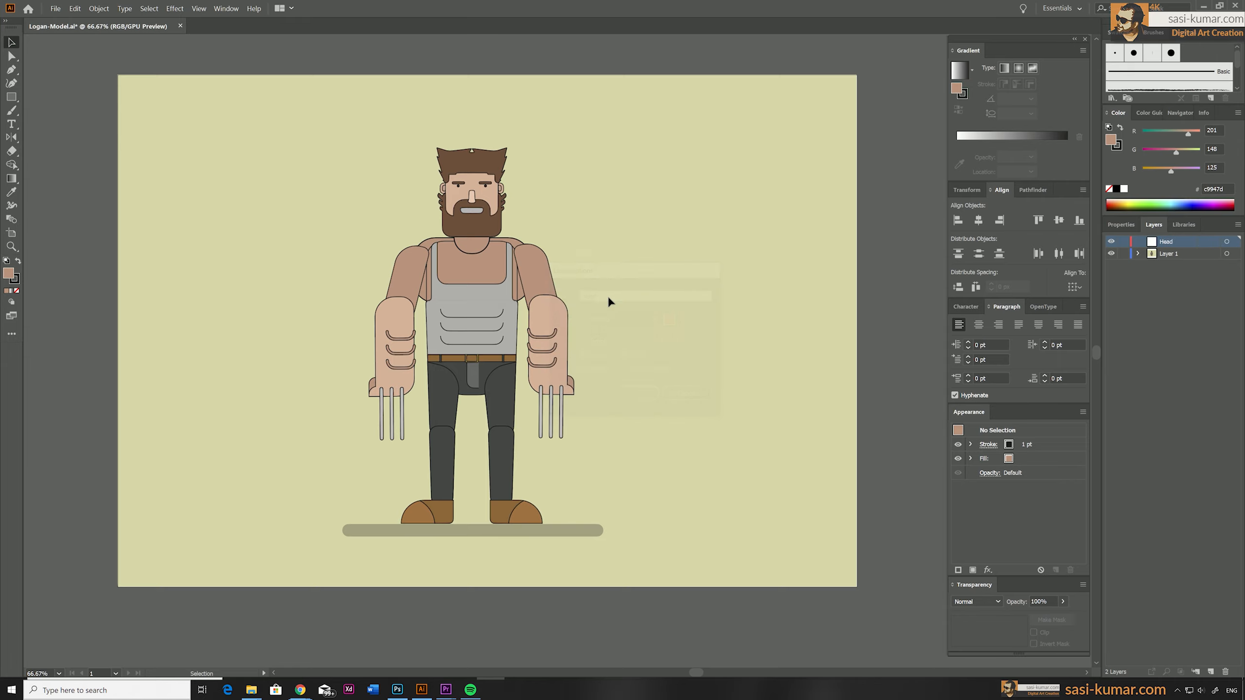
Move the head group from Layer 1 into the Head layer and deselect it.
{"action": "left_click", "coordinate": [492, 177]}
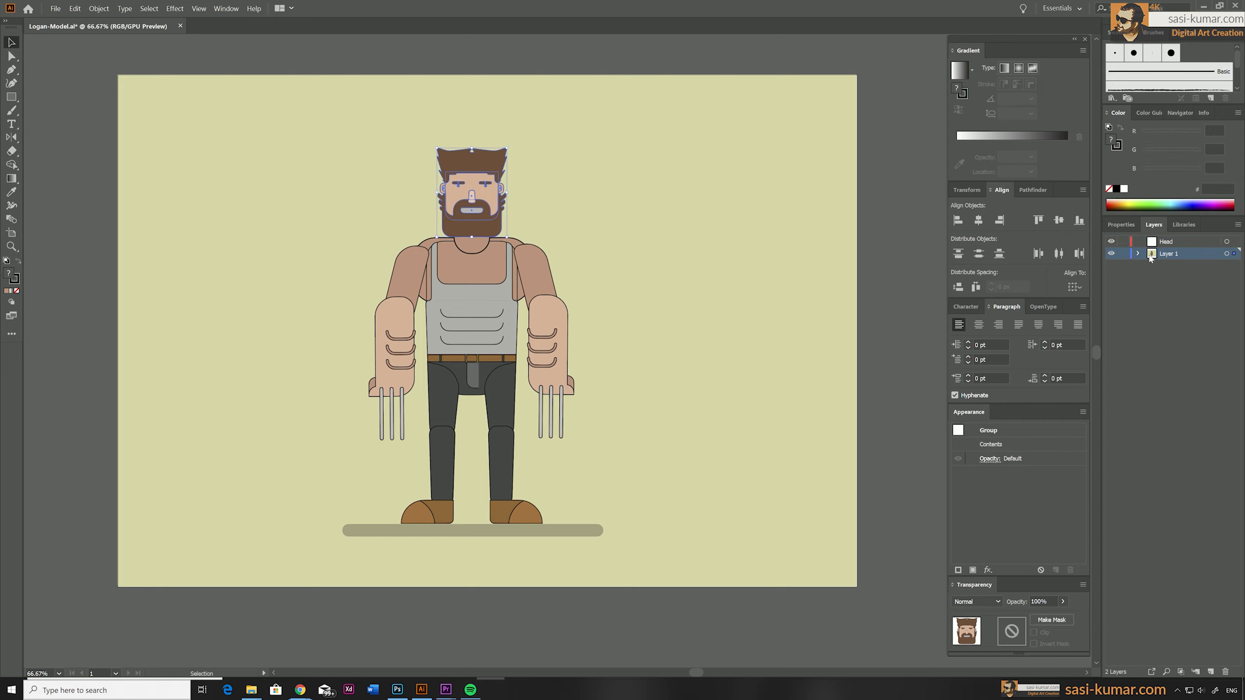
{"action": "left_click_drag", "start_coordinate": [1235, 254], "coordinate": [1234, 242]}
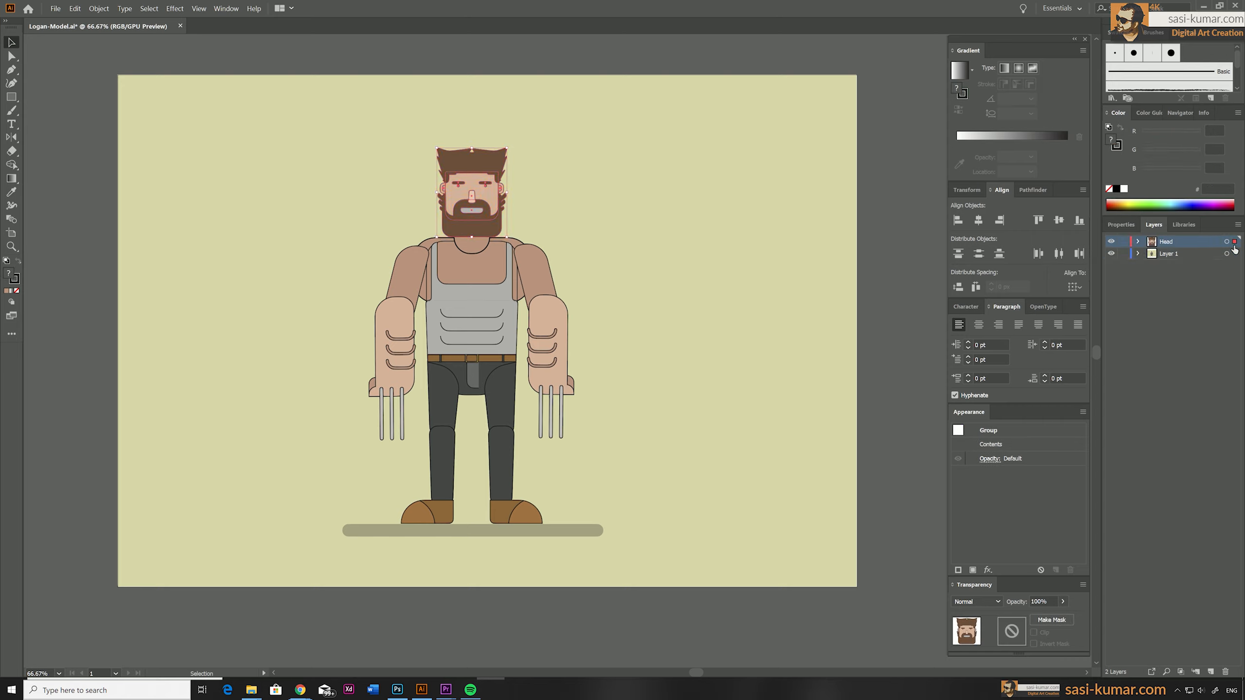
{"action": "left_click", "coordinate": [642, 261]}
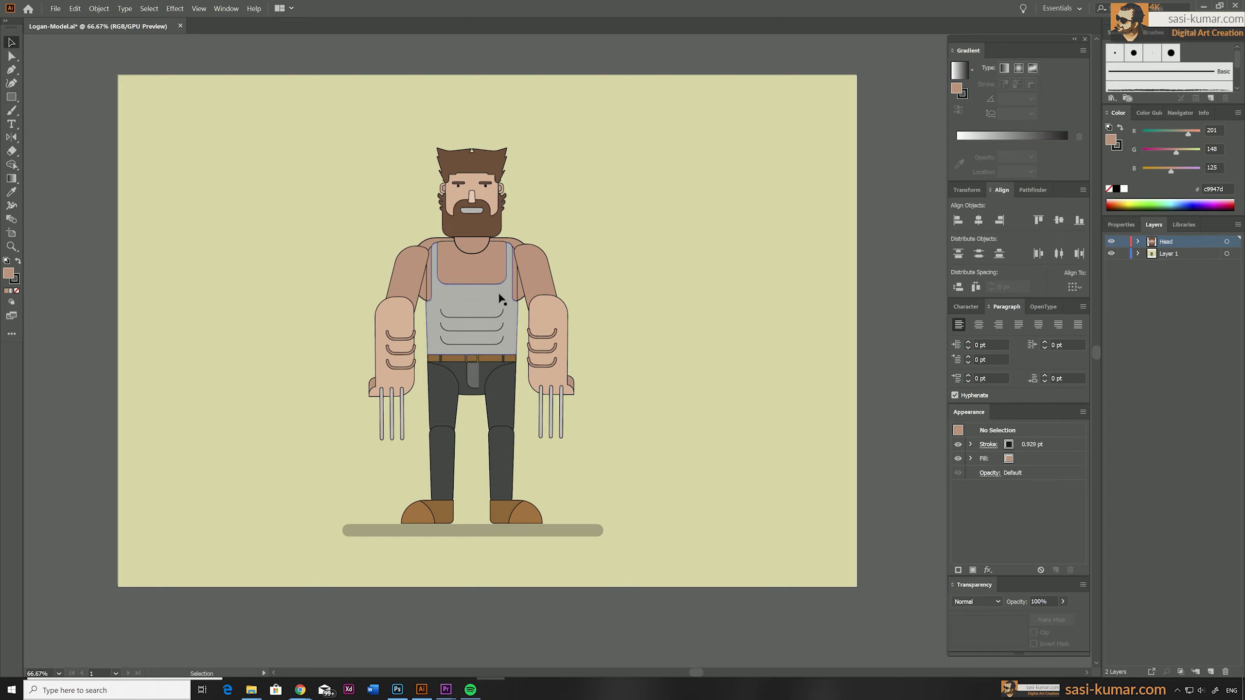
Create a layer named R-Arm directly above Layer 1 and move the upper arm on the drawing's right side into it.
{"action": "left_click", "coordinate": [1189, 256]}
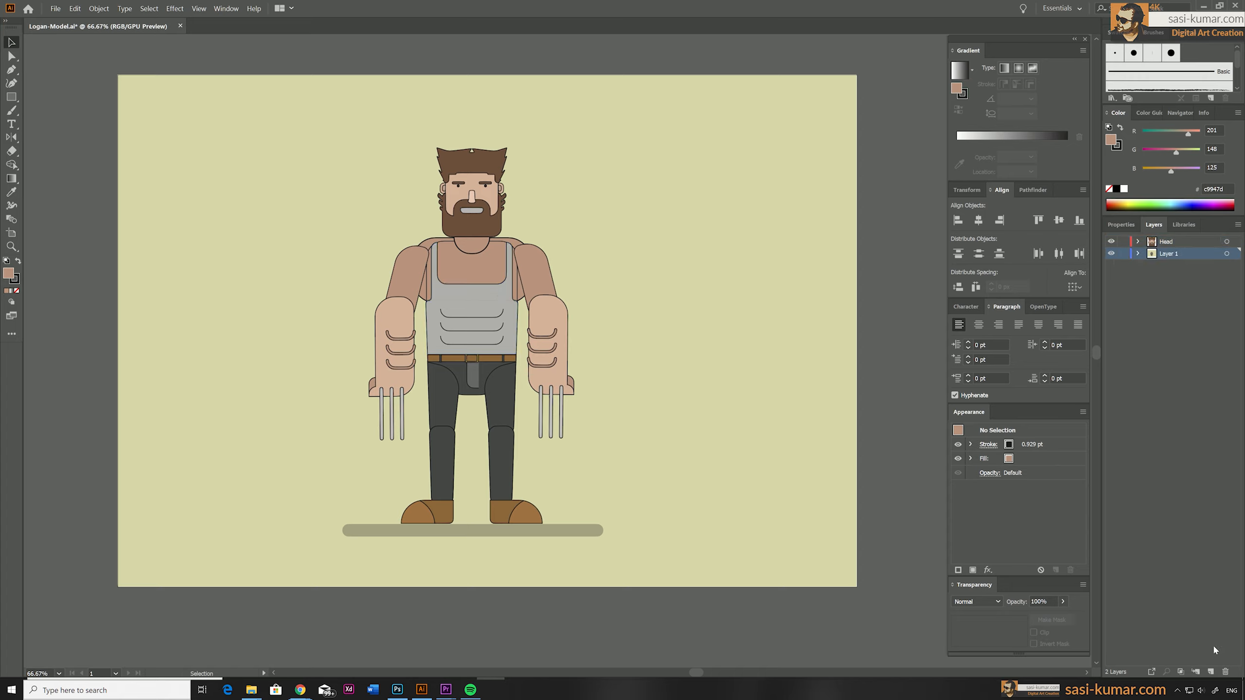
{"action": "left_click", "coordinate": [1211, 672]}
{"action": "double_click", "coordinate": [1167, 259]}
{"action": "type", "text": "R"}
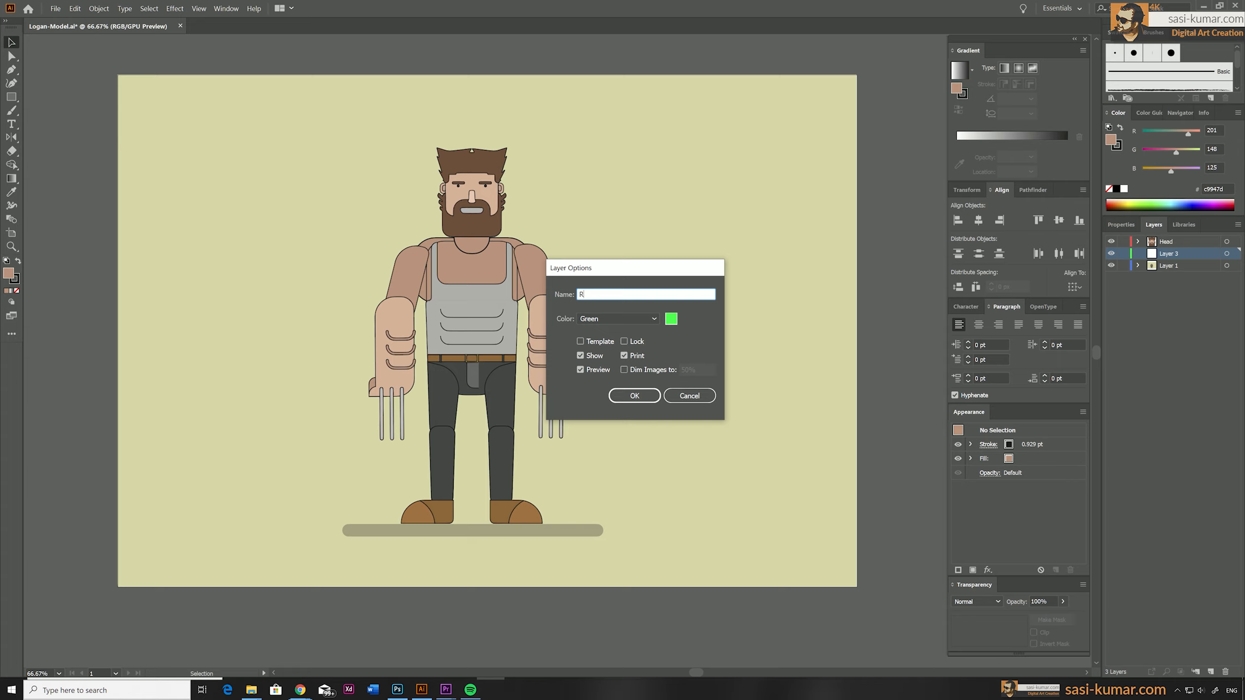
{"action": "type", "text": "-Artm"}
{"action": "key", "text": "Return"}
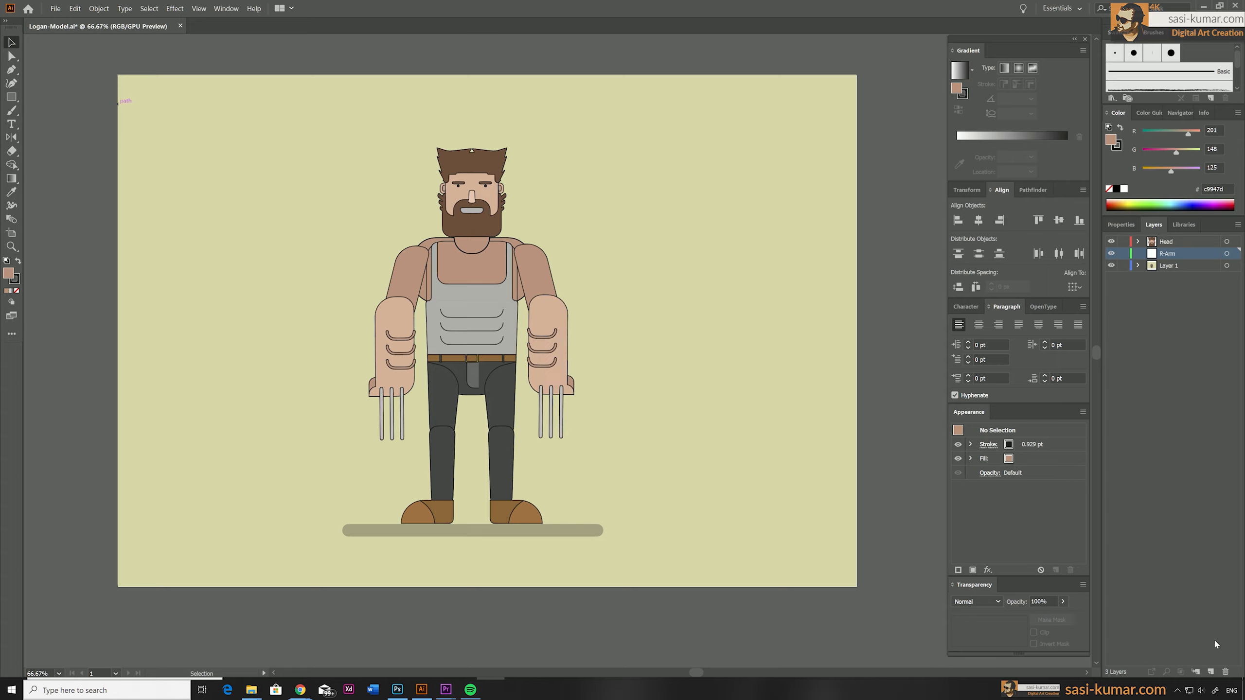
{"action": "left_click", "coordinate": [540, 278]}
{"action": "left_click_drag", "start_coordinate": [1235, 266], "coordinate": [1234, 253]}
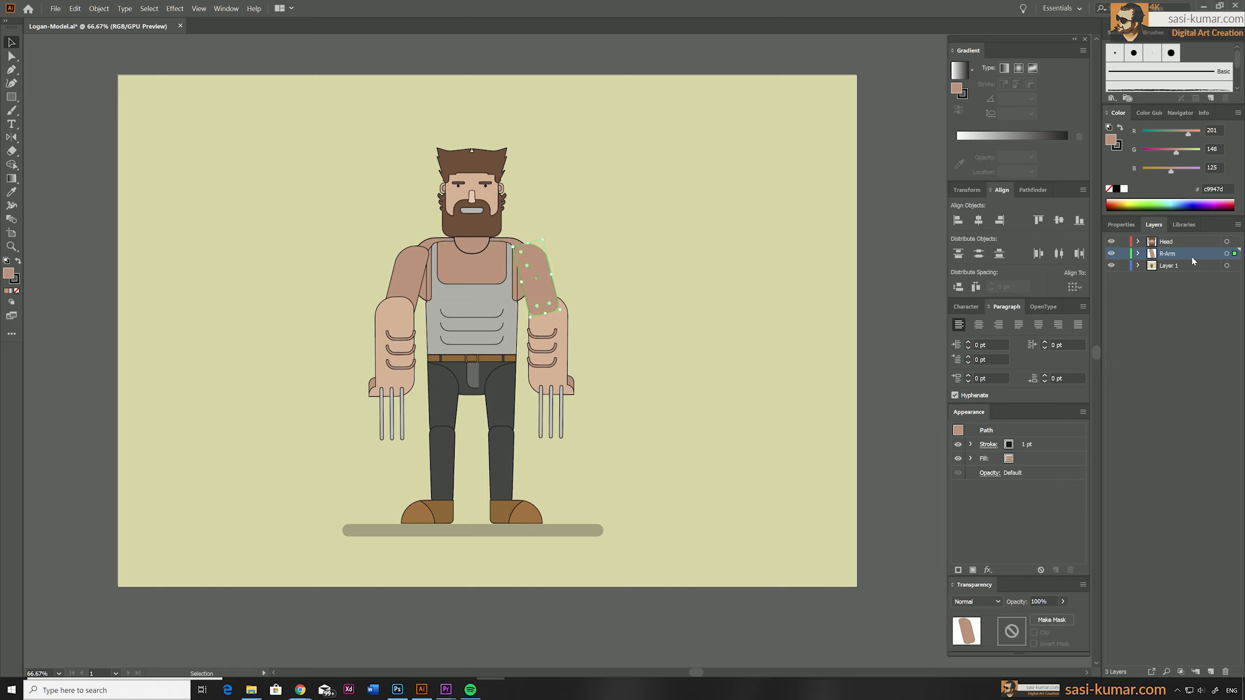
Create a layer named R-ForeArm above R-Arm and move the forearm group on the drawing's right side into it.
{"action": "left_click", "coordinate": [1210, 672]}
{"action": "double_click", "coordinate": [1155, 256]}
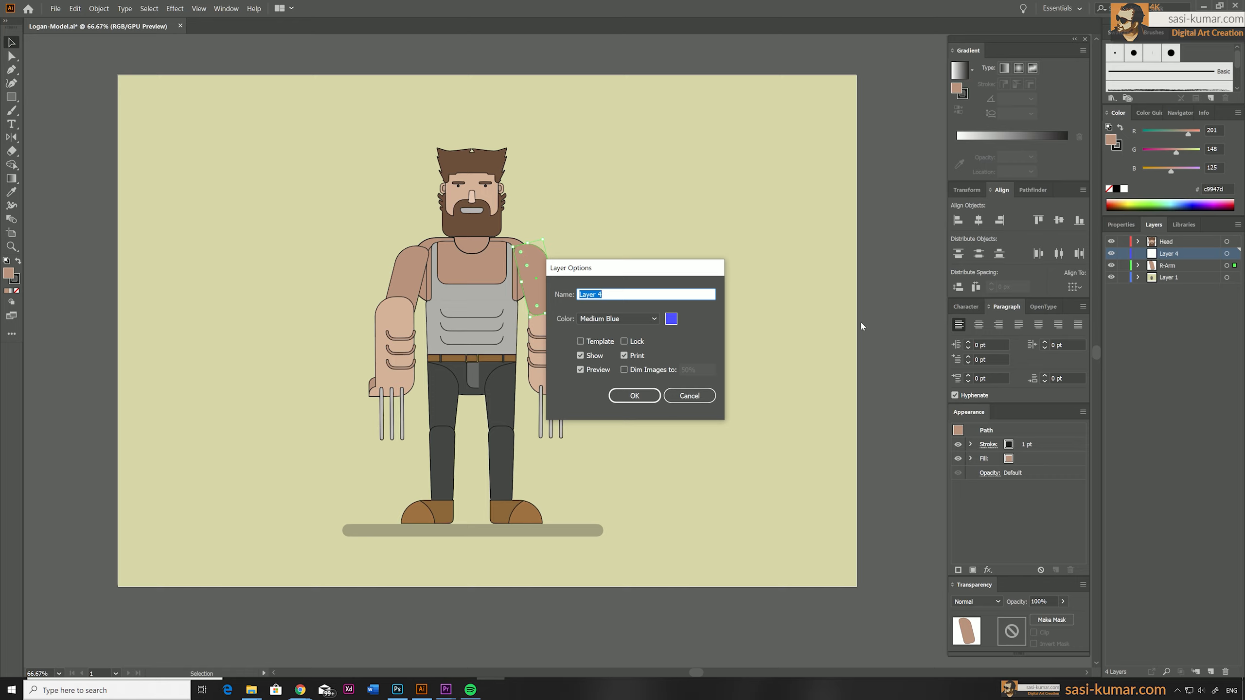
{"action": "type", "text": "R-ForeArm"}
{"action": "key", "text": "Return"}
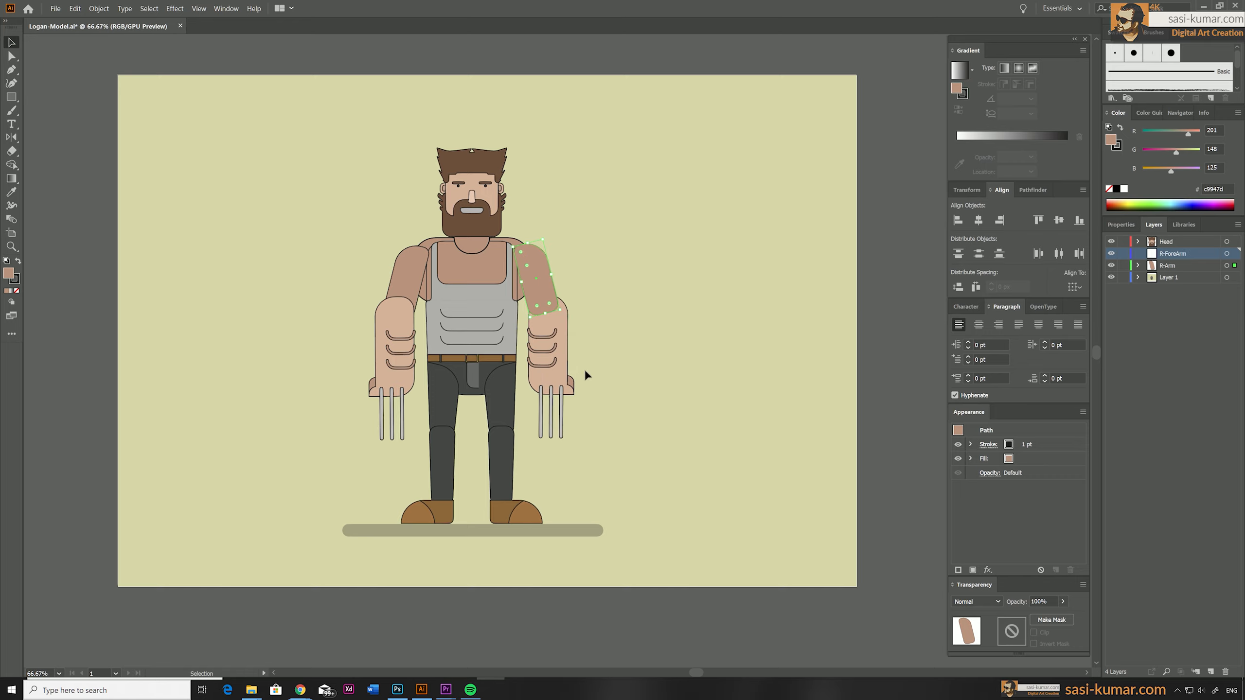
{"action": "left_click", "coordinate": [553, 348]}
{"action": "left_click_drag", "start_coordinate": [1235, 278], "coordinate": [1235, 253]}
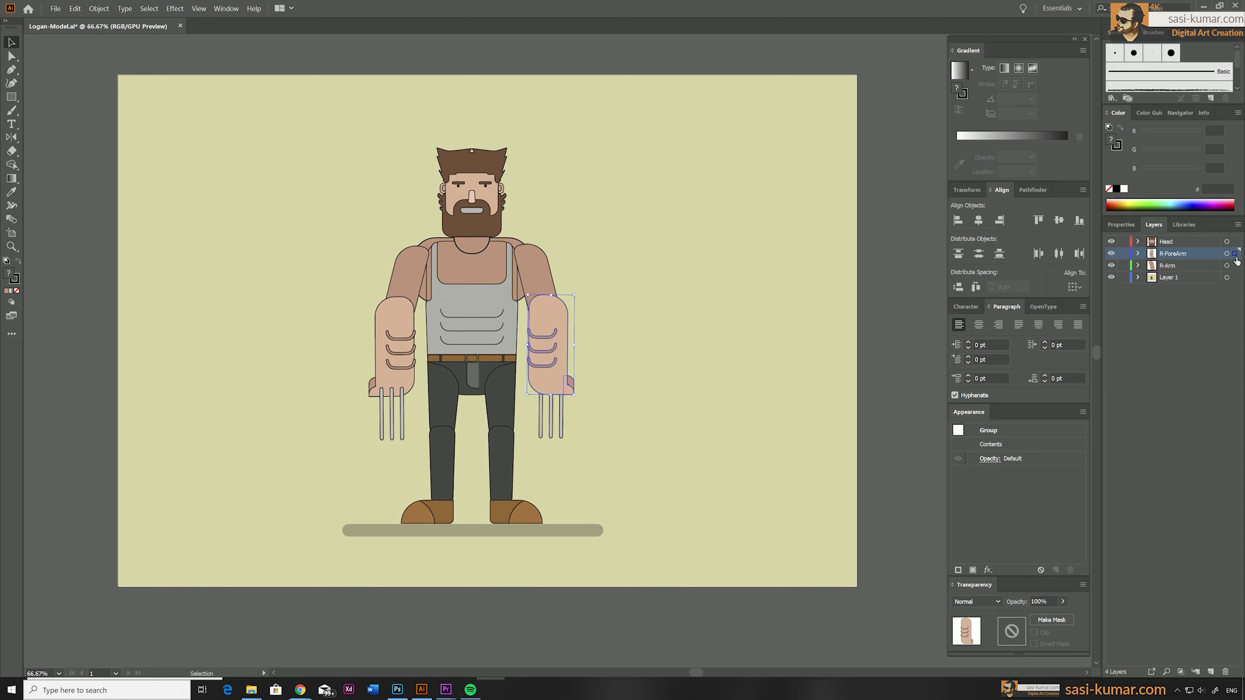
Add another new layer directly above the R-ForeArm layer.
{"action": "left_click", "coordinate": [1210, 671]}
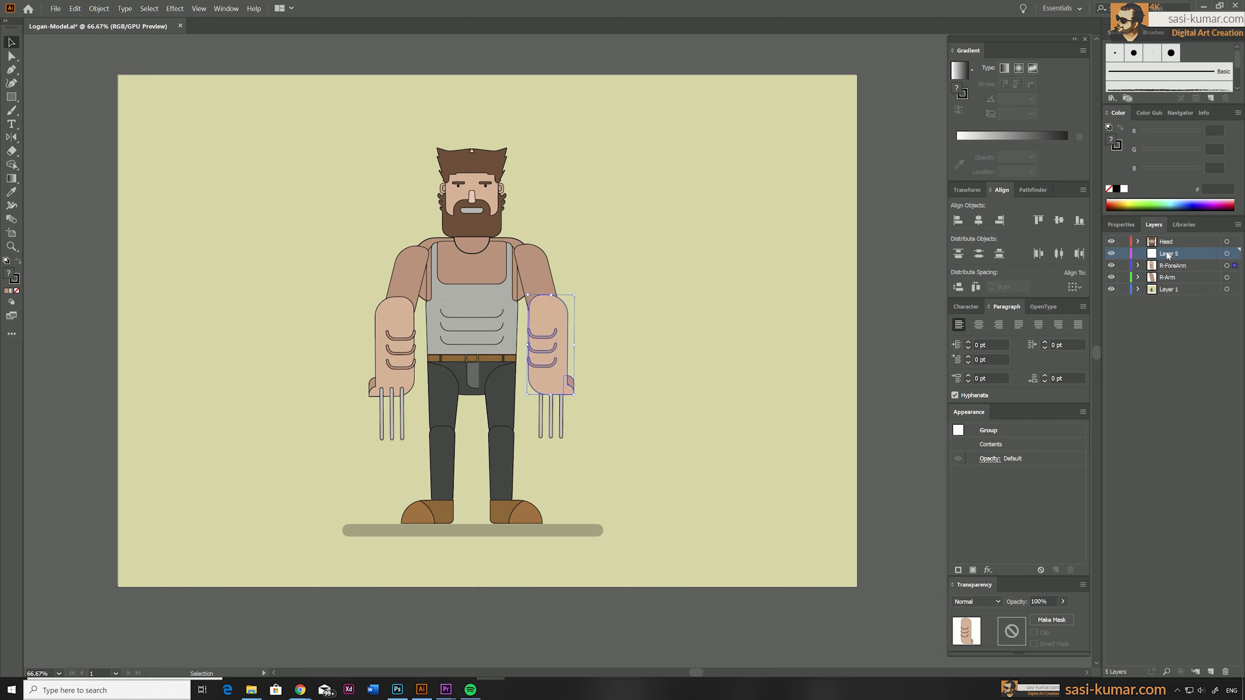
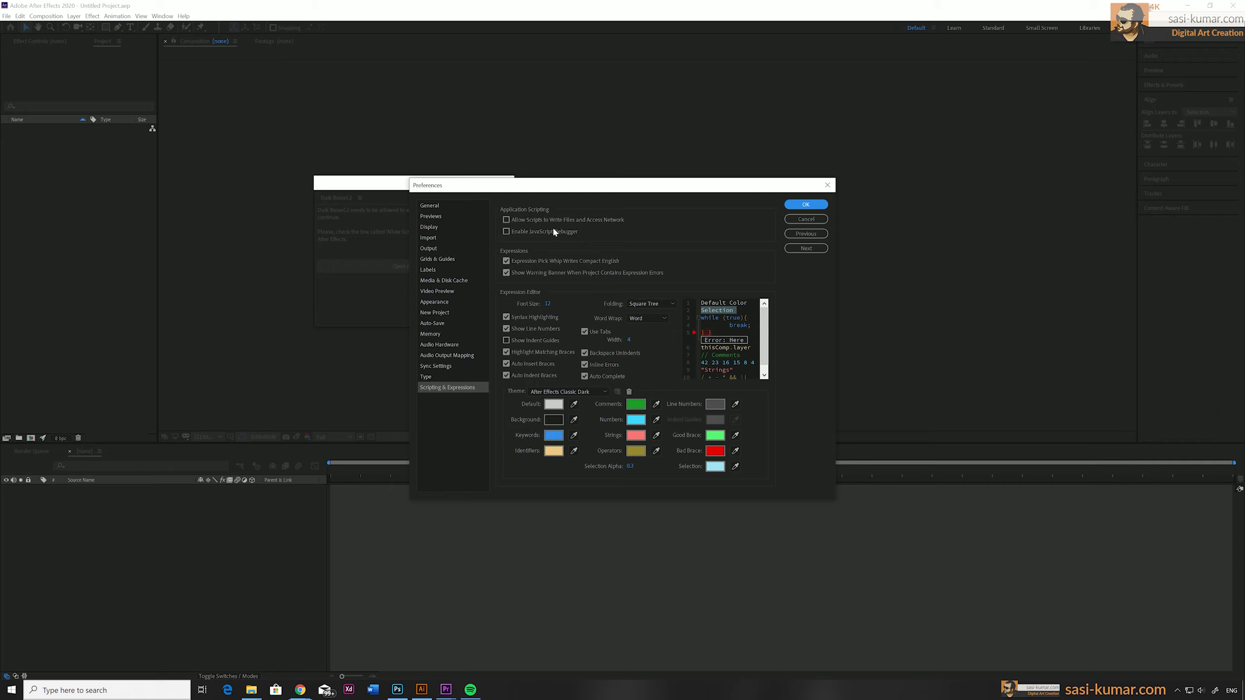
In After Effects, allow scripts to write files and access the network, and start the enlarged Duik Bassel.2 script in English.
{"action": "left_click", "coordinate": [505, 220]}
{"action": "left_click", "coordinate": [792, 203]}
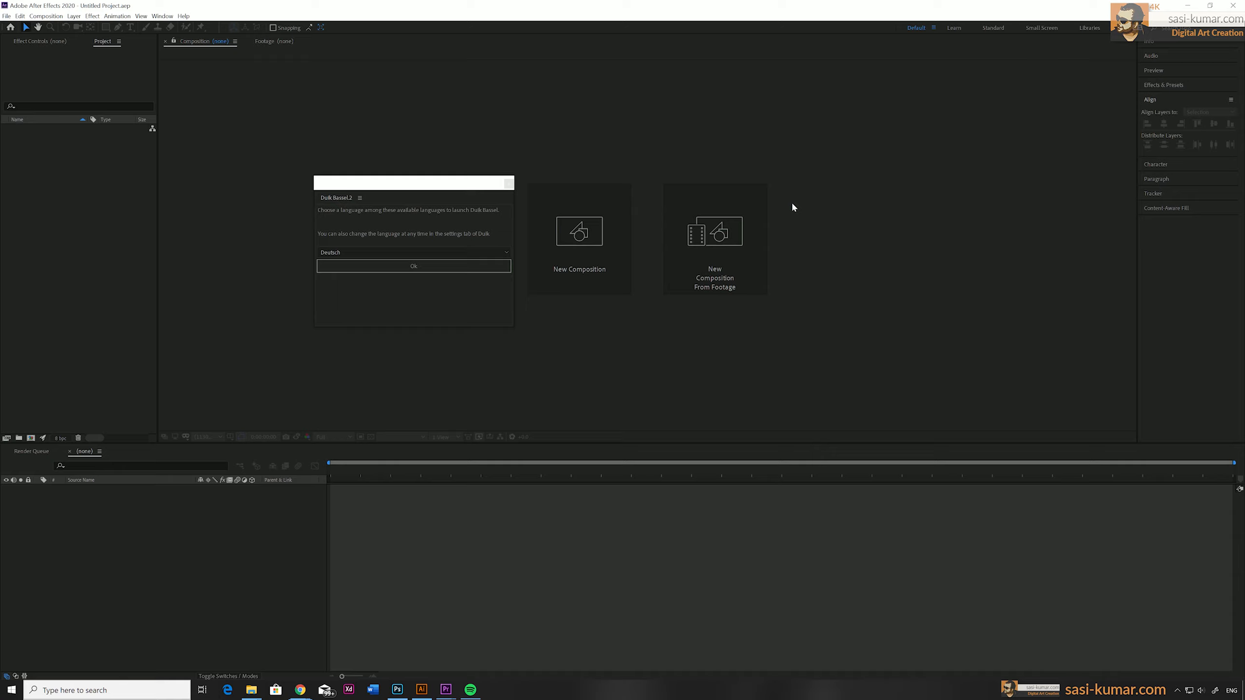
{"action": "left_click", "coordinate": [493, 253]}
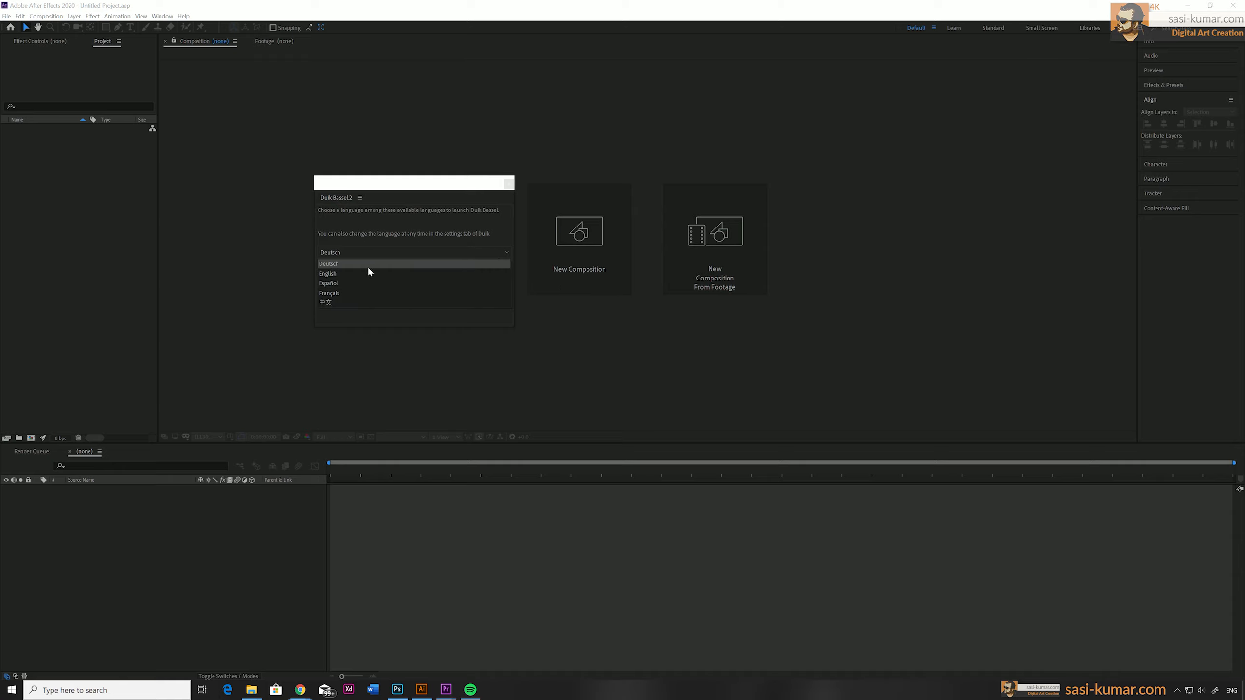
{"action": "left_click", "coordinate": [354, 273]}
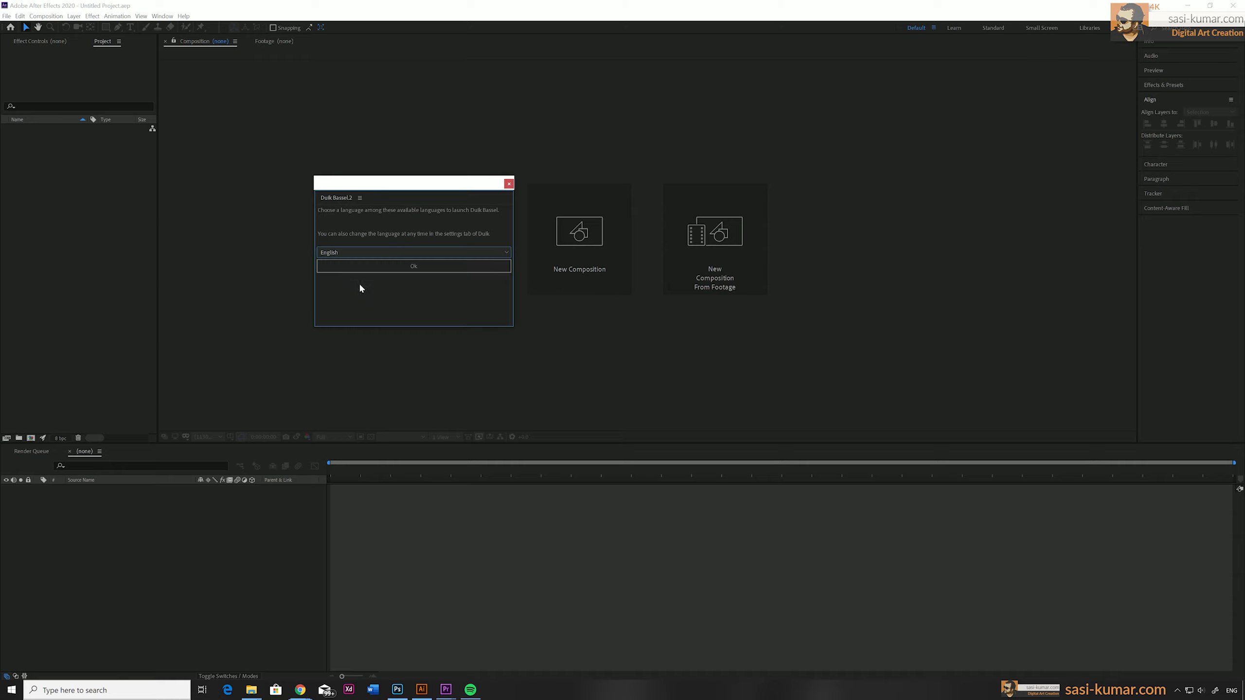
{"action": "left_click", "coordinate": [421, 275]}
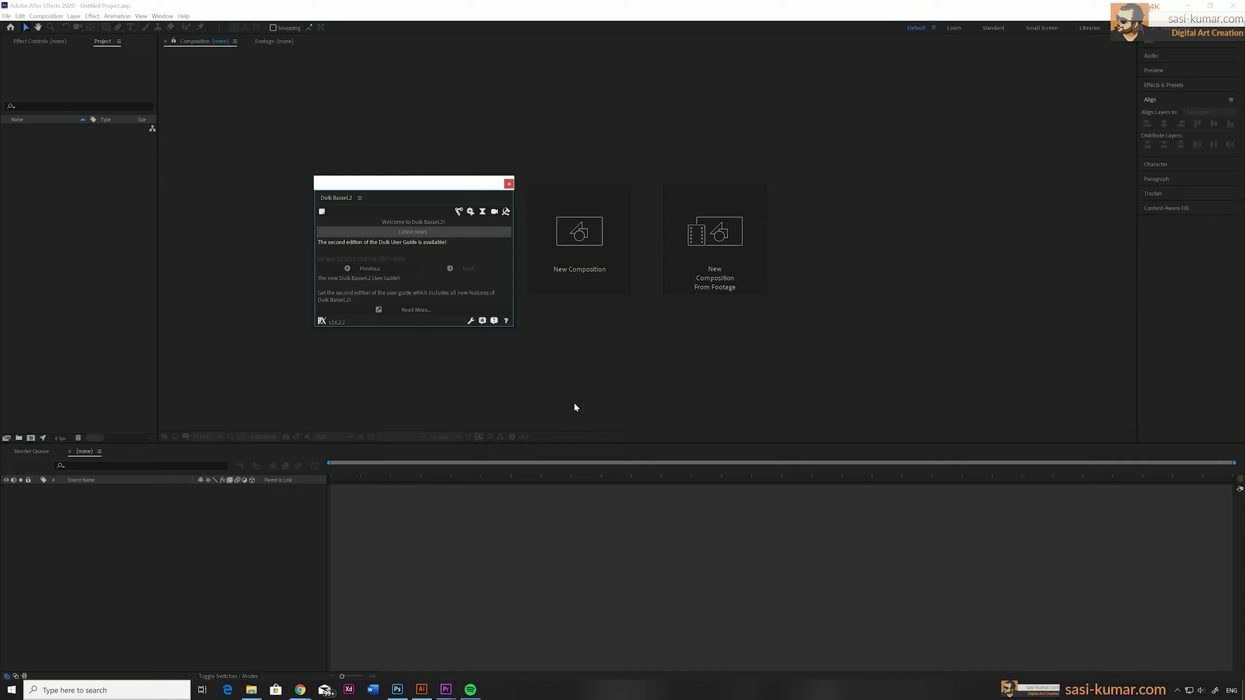
{"action": "left_click_drag", "start_coordinate": [512, 326], "coordinate": [610, 512]}
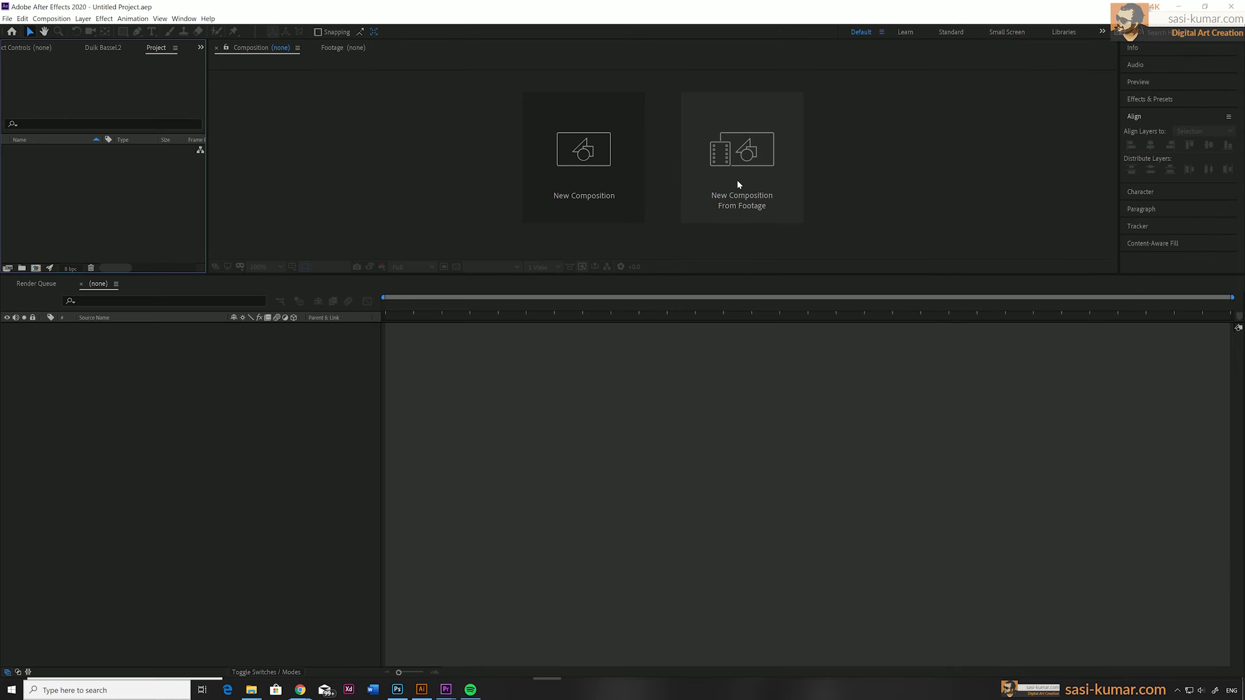
Import Logan-Model-v1.10.ai as a composition and open it with enough viewing space to show the whole character.
{"action": "left_click", "coordinate": [739, 185]}
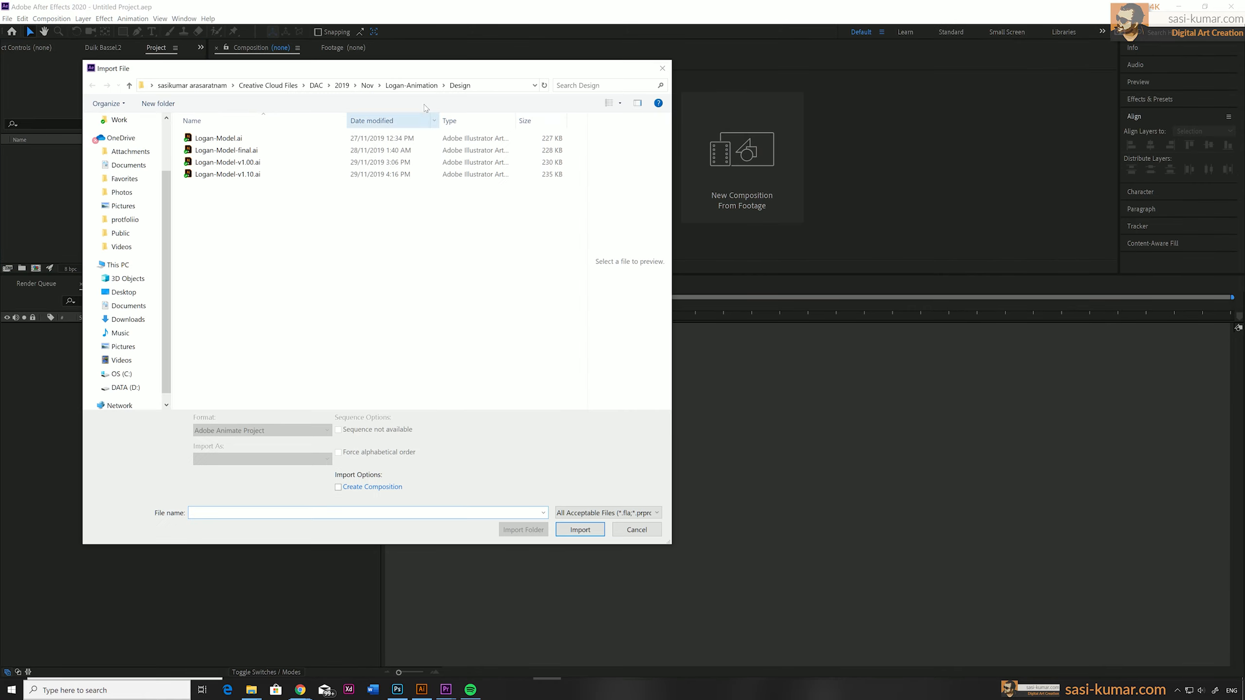
{"action": "left_click", "coordinate": [249, 176]}
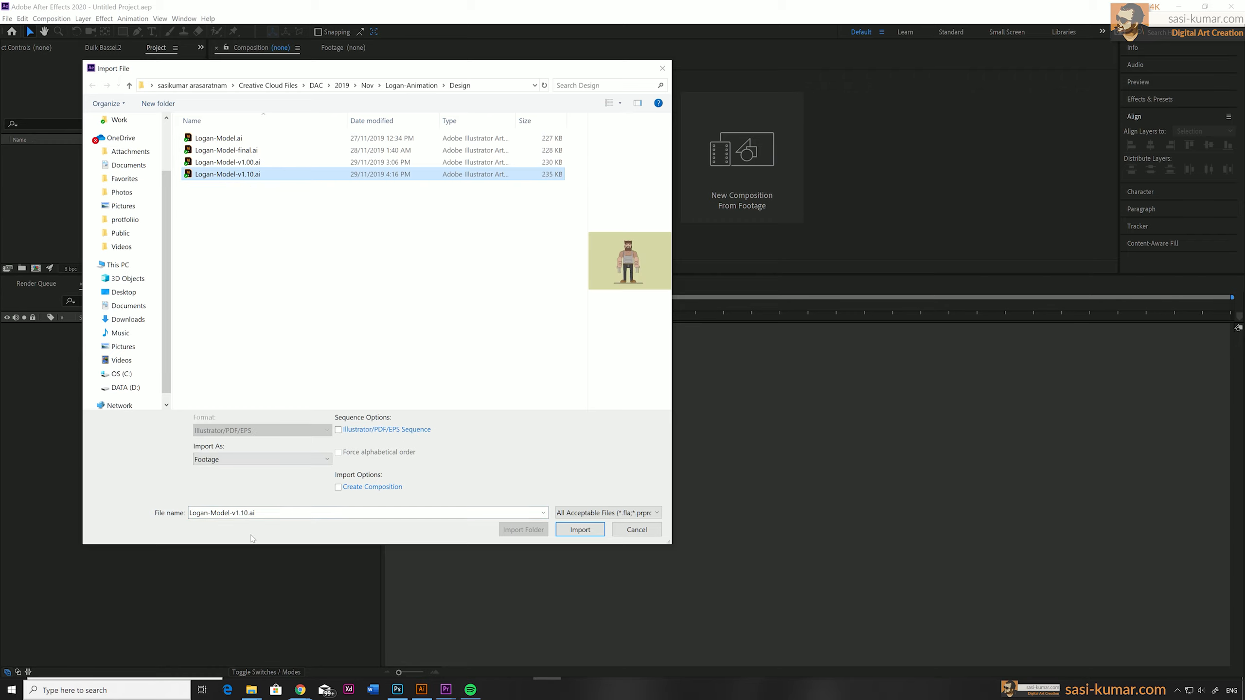
{"action": "left_click", "coordinate": [266, 460]}
{"action": "left_click", "coordinate": [252, 491]}
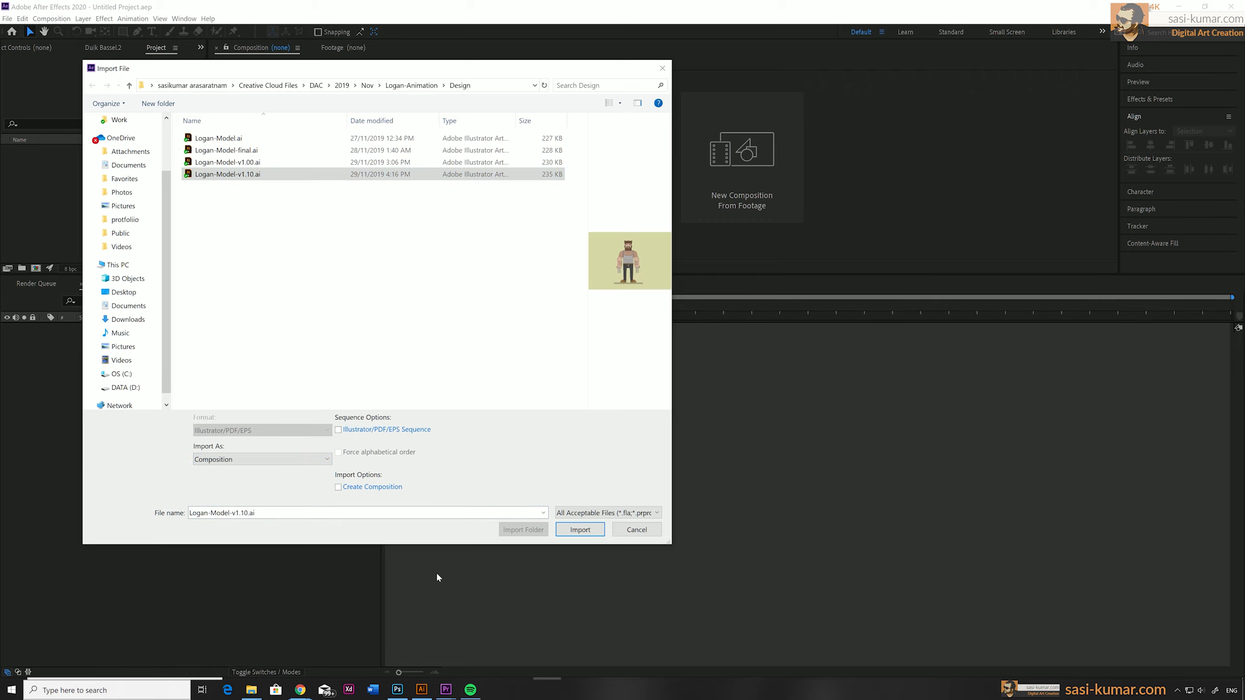
{"action": "left_click", "coordinate": [593, 533]}
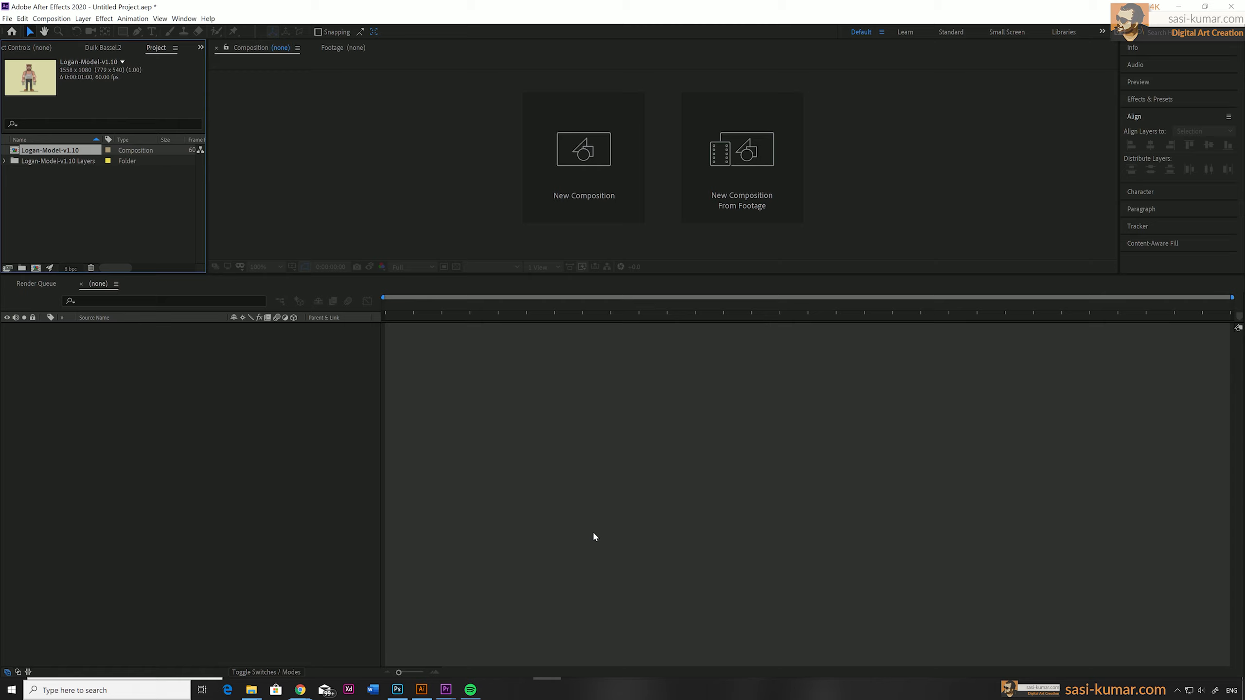
{"action": "double_click", "coordinate": [18, 151]}
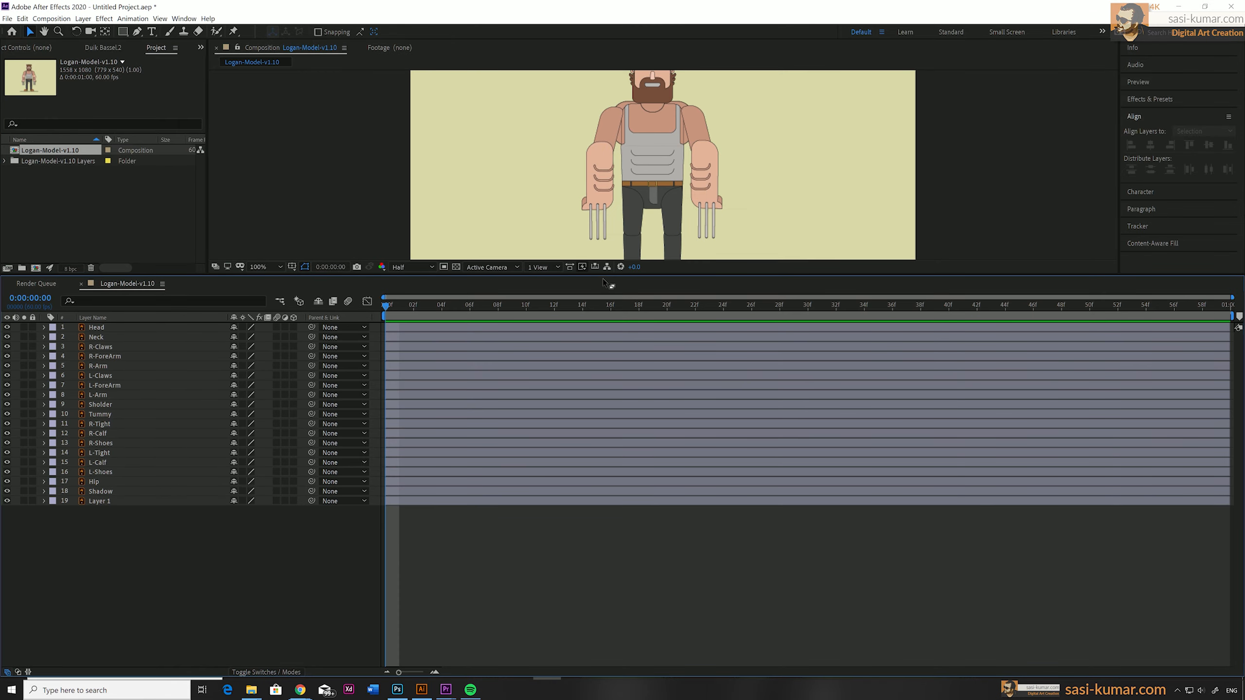
{"action": "left_click_drag", "start_coordinate": [603, 277], "coordinate": [603, 396]}
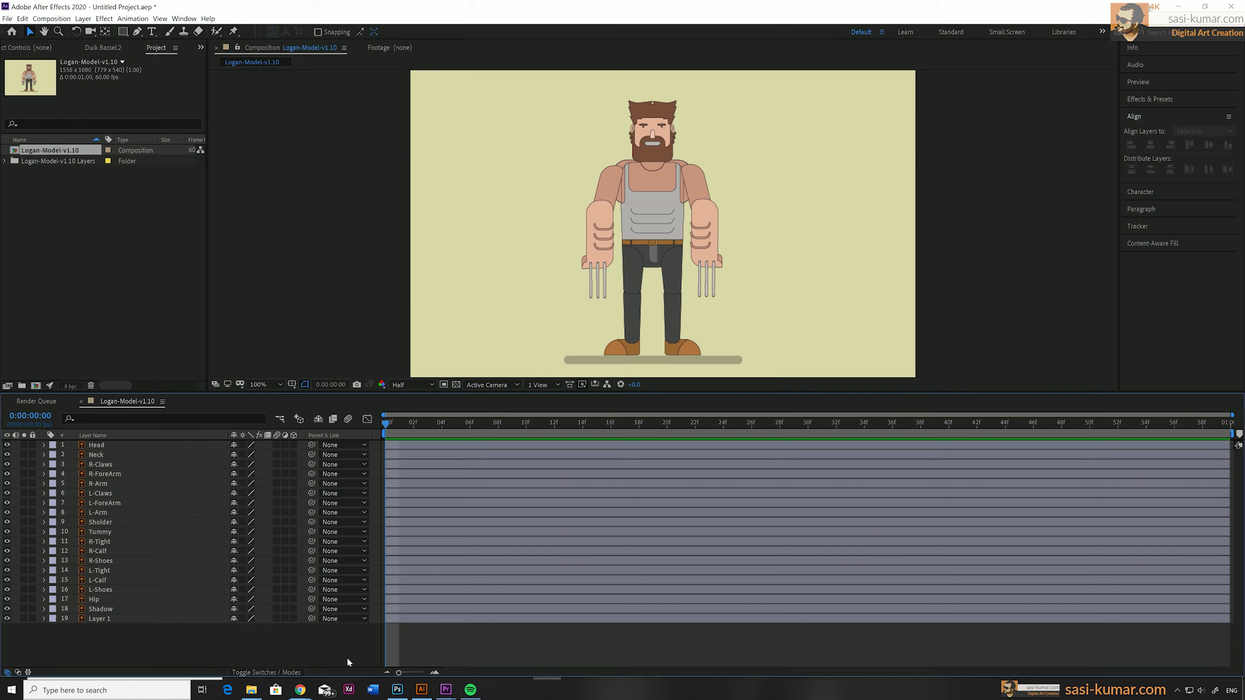
Reorder the layers so R-Shoes sits directly above R-Calf and L-Shoes directly above L-Calf.
{"action": "left_click_drag", "start_coordinate": [110, 560], "coordinate": [110, 542]}
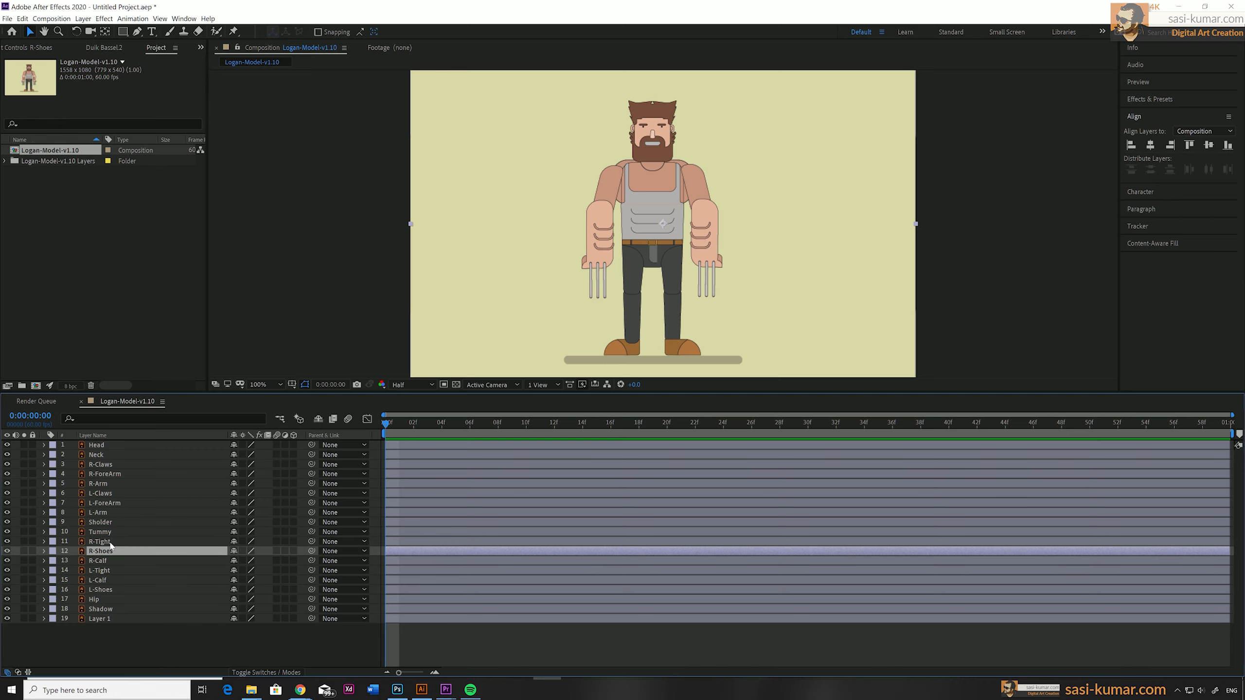
{"action": "left_click", "coordinate": [106, 590]}
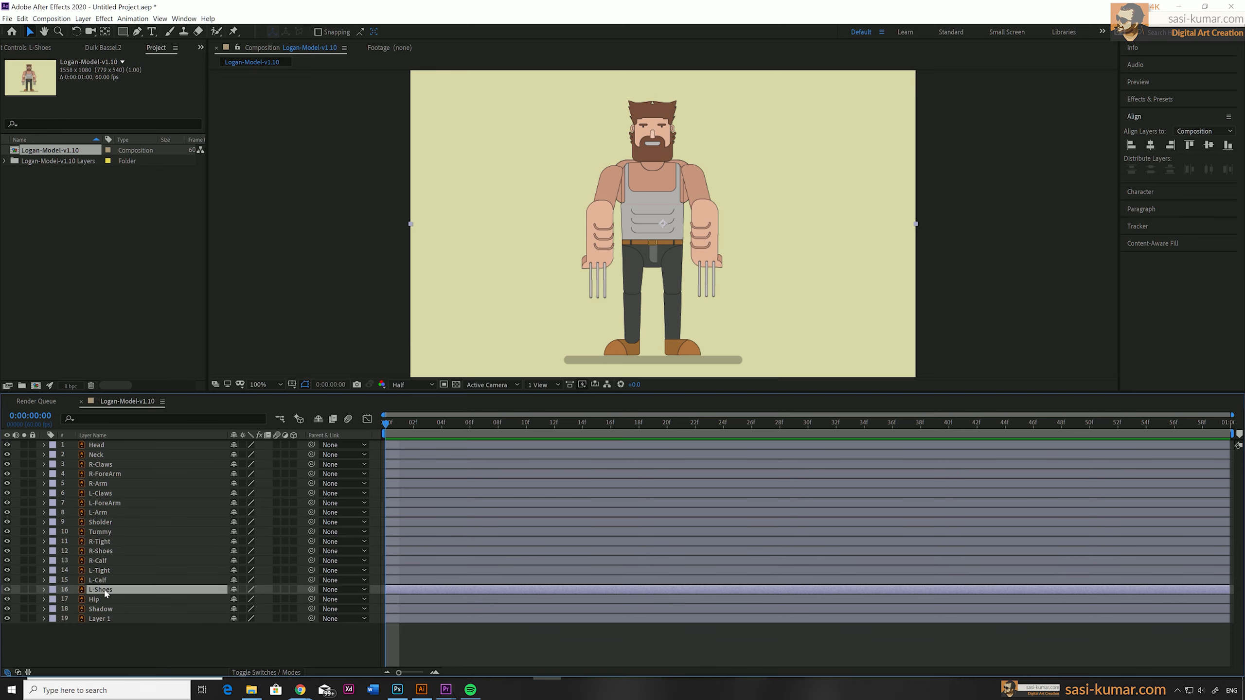
{"action": "left_click_drag", "start_coordinate": [106, 592], "coordinate": [105, 583]}
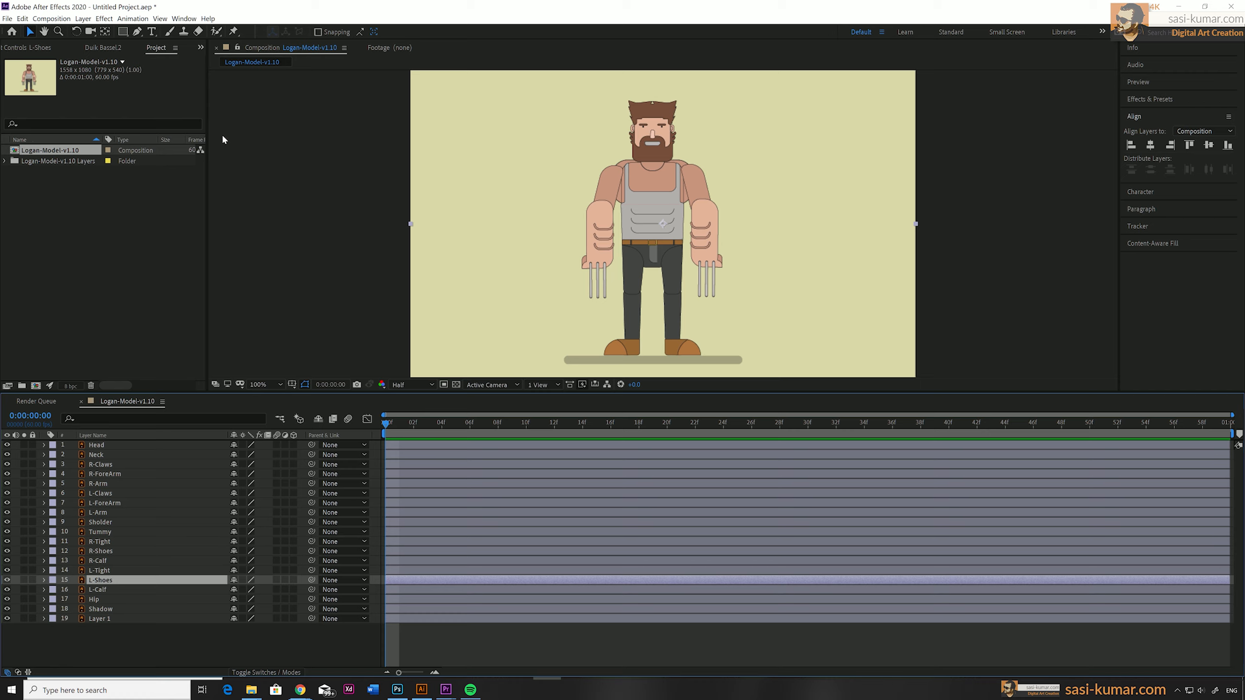
Display the Duik Bassel.2 script and return to the list of project items.
{"action": "left_click", "coordinate": [175, 19]}
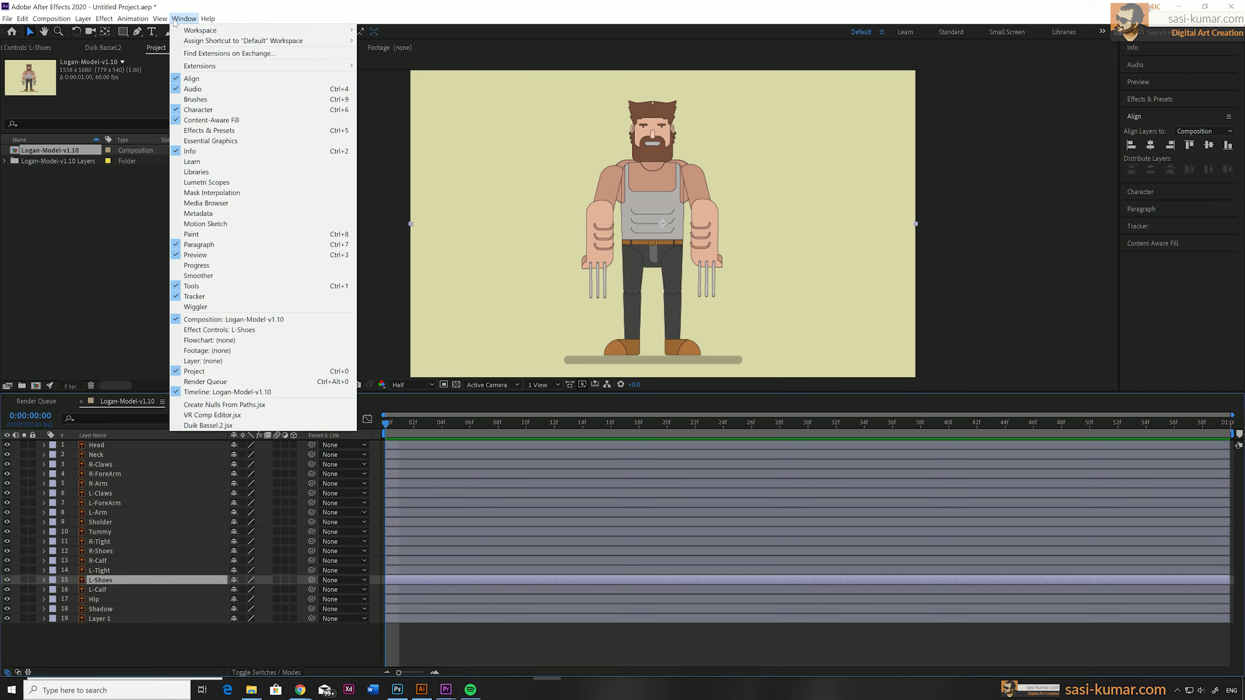
{"action": "left_click", "coordinate": [223, 425]}
{"action": "left_click", "coordinate": [200, 47]}
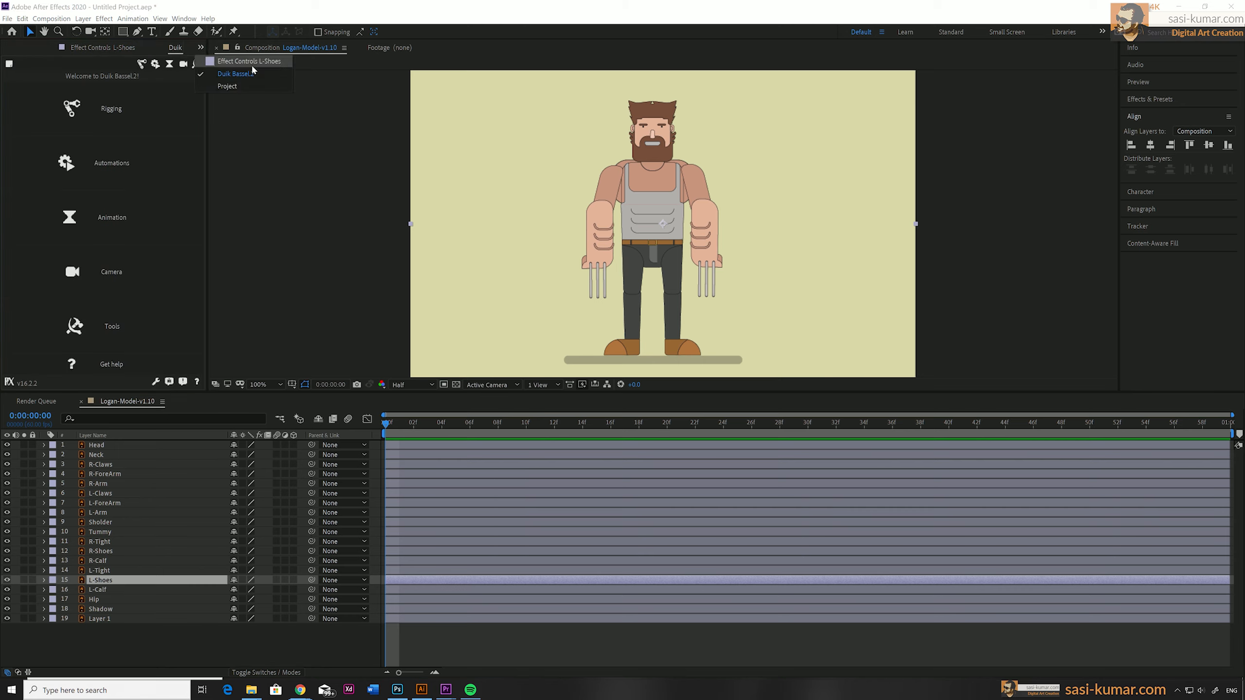
{"action": "left_click", "coordinate": [247, 86]}
Duplicate the Logan-Model-v1.10 composition and open the copy.
{"action": "left_click", "coordinate": [45, 156]}
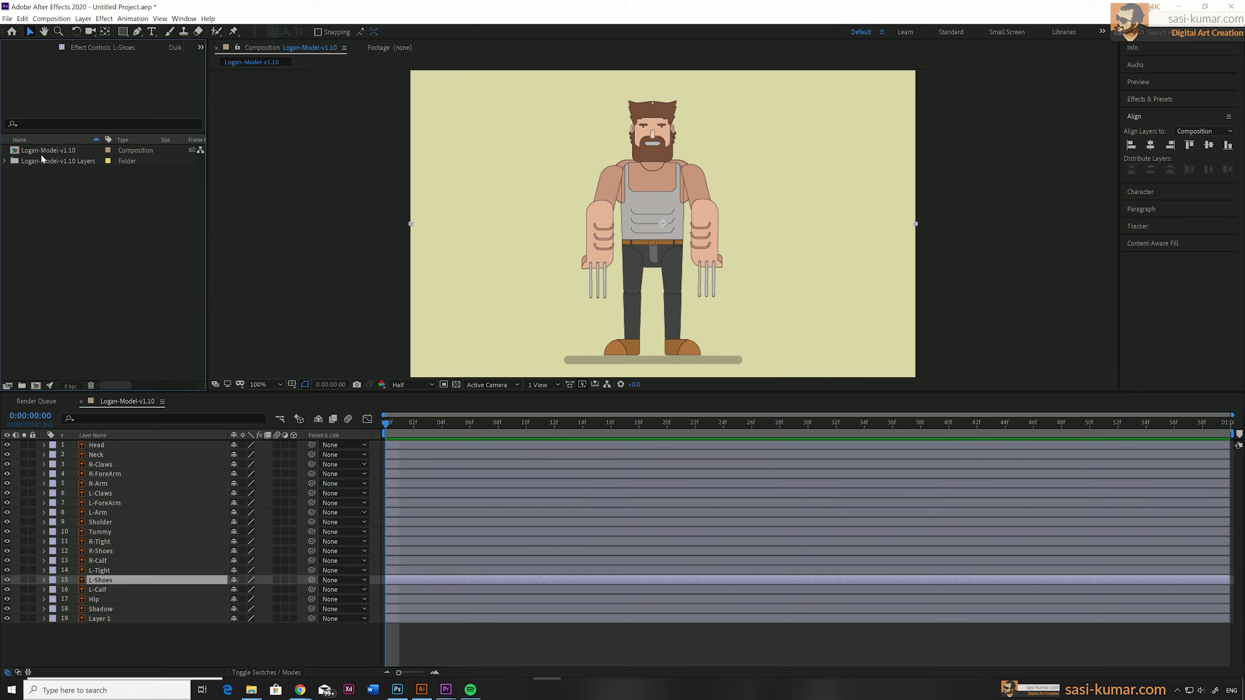
{"action": "left_click", "coordinate": [42, 151]}
{"action": "key", "text": "ctrl+d"}
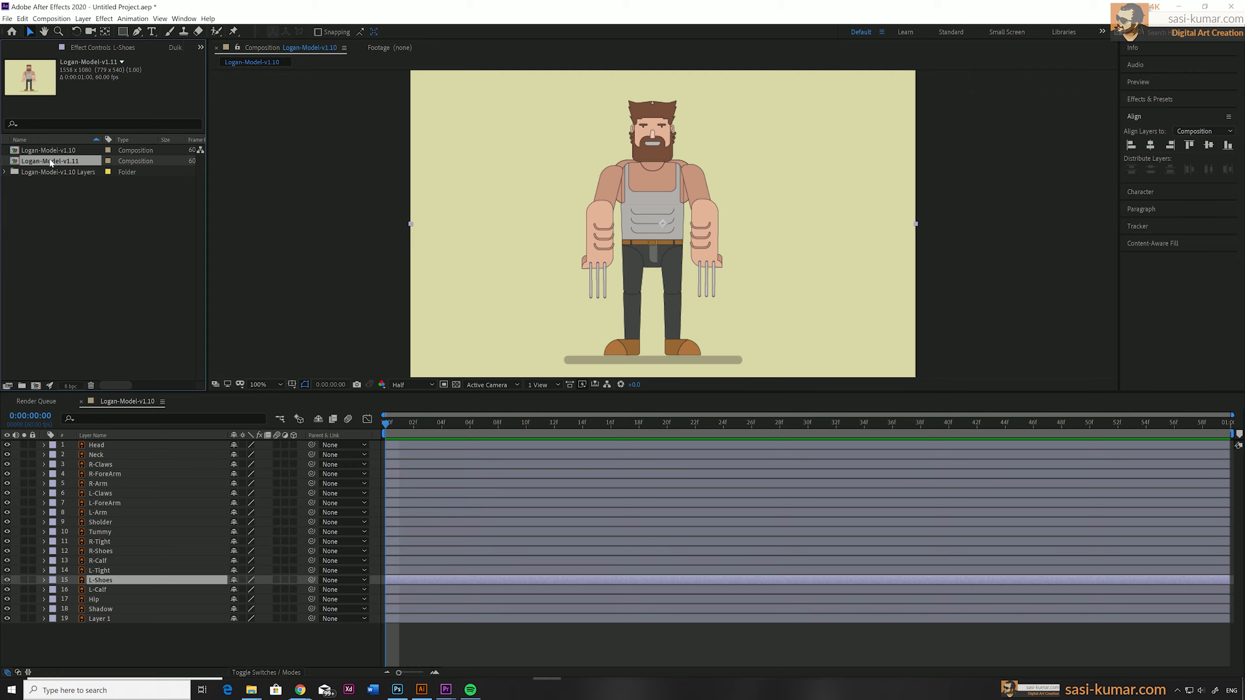
{"action": "double_click", "coordinate": [51, 163]}
Rename the duplicated composition as Logan-Model-Rigging.
{"action": "right_click", "coordinate": [50, 161]}
{"action": "left_click", "coordinate": [61, 305]}
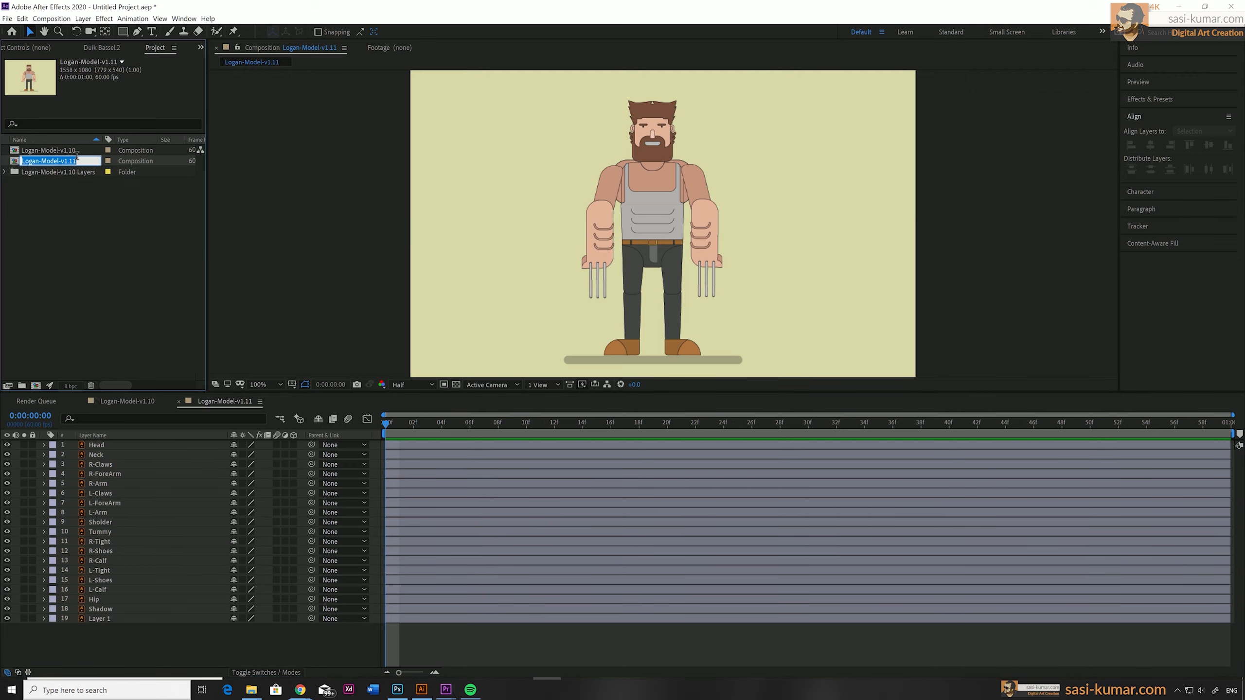
{"action": "left_click", "coordinate": [78, 160]}
{"action": "type", "text": "-Rigging"}
{"action": "key", "text": "Return"}
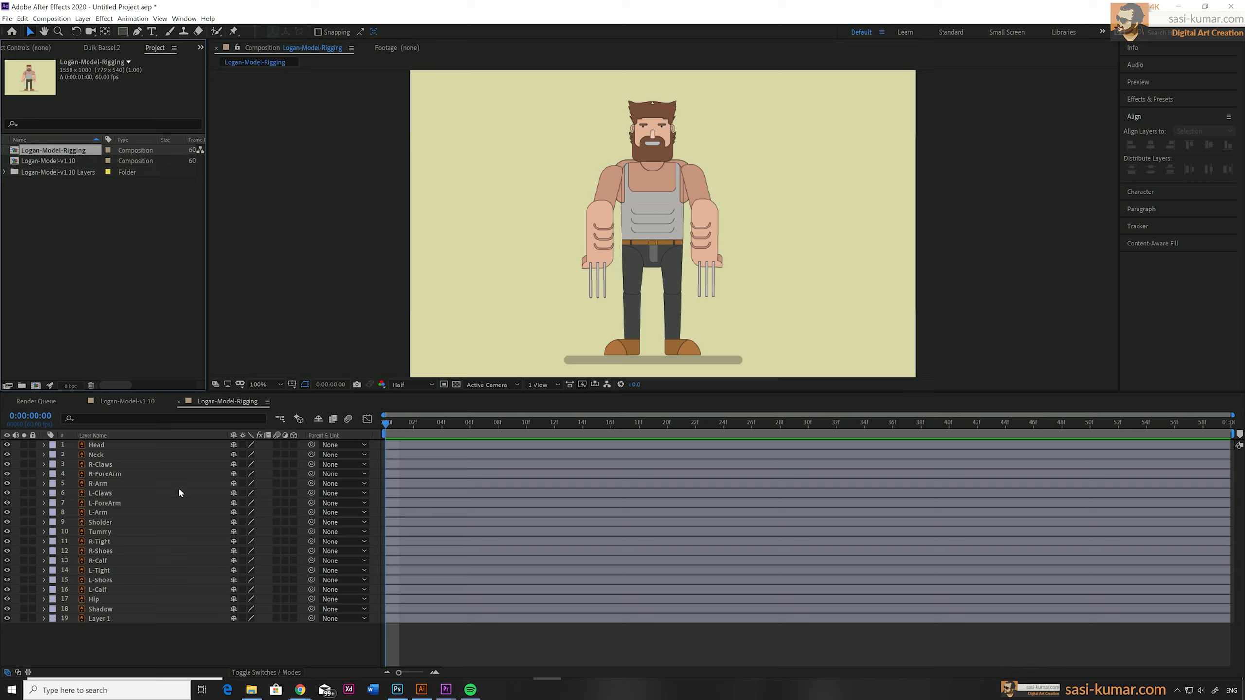
Create a Hominoid structure with Duik's rigging tools in the Logan-Model-Rigging composition.
{"action": "left_click", "coordinate": [100, 49]}
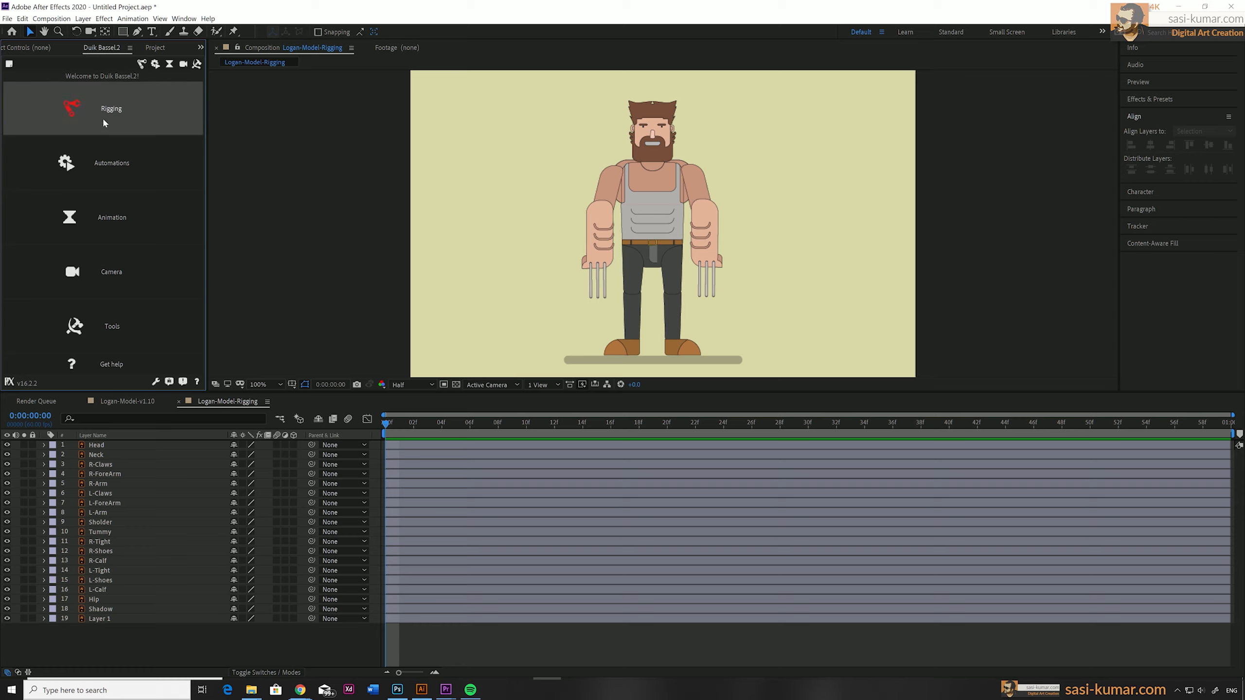
{"action": "left_click_drag", "start_coordinate": [206, 153], "coordinate": [265, 148]}
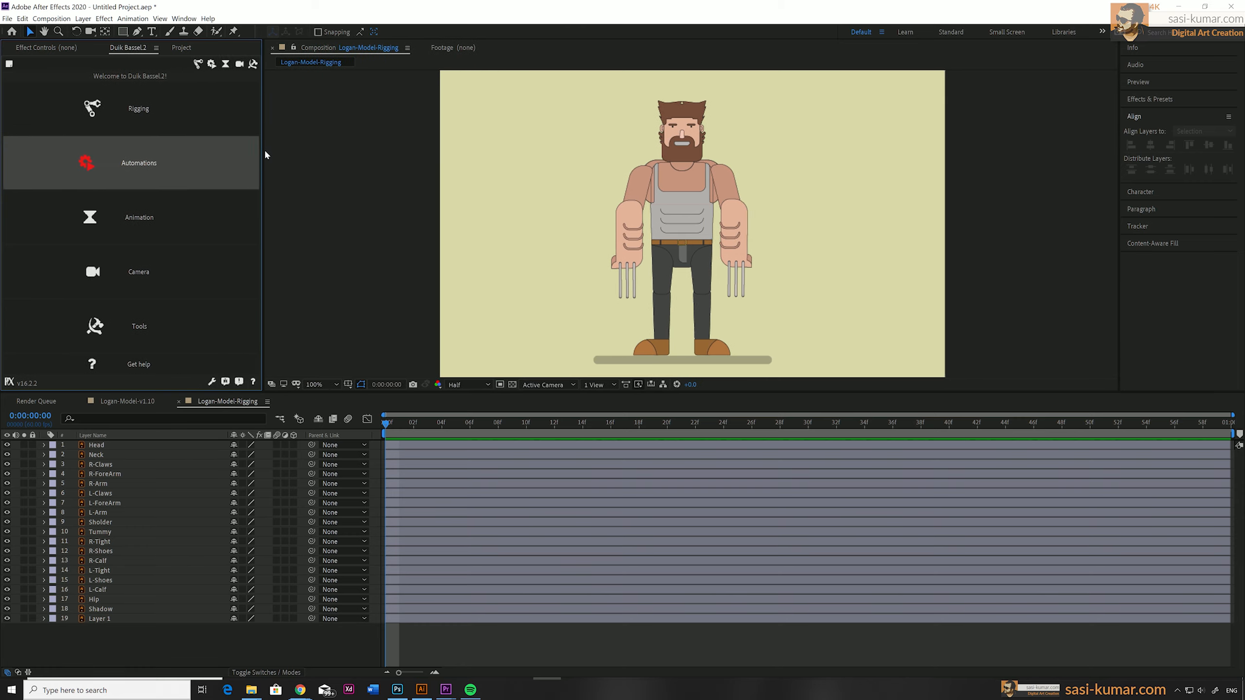
{"action": "left_click", "coordinate": [199, 64]}
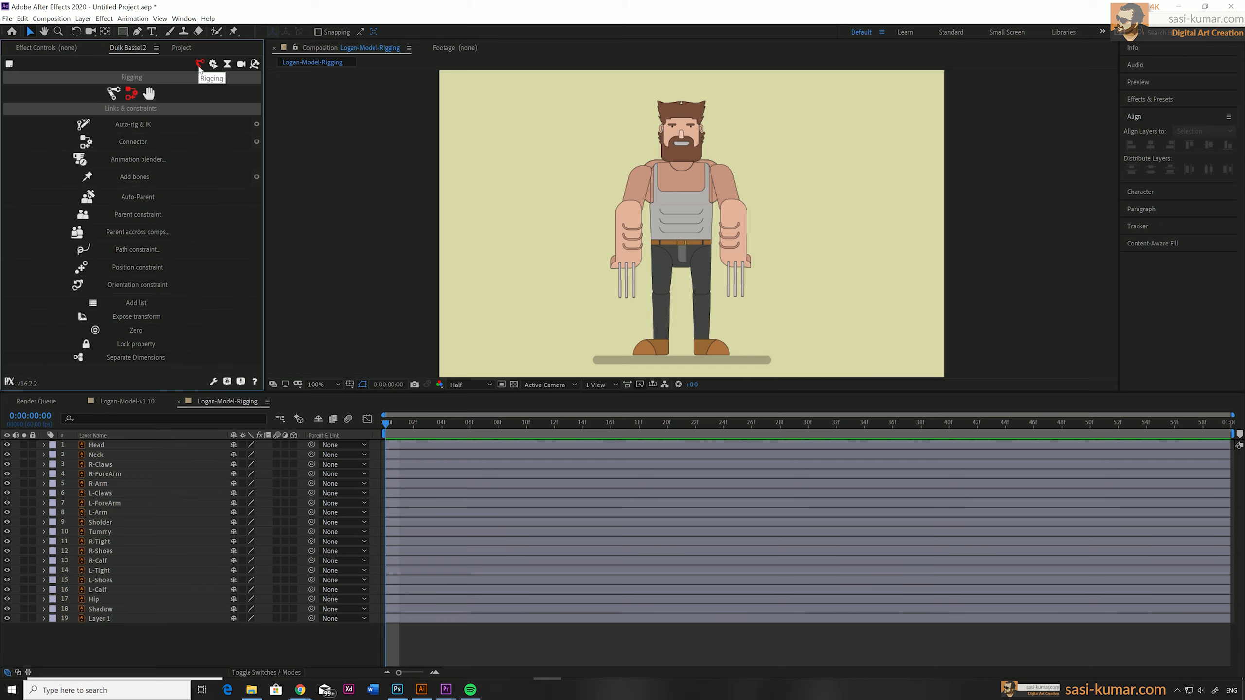
{"action": "left_click", "coordinate": [113, 94]}
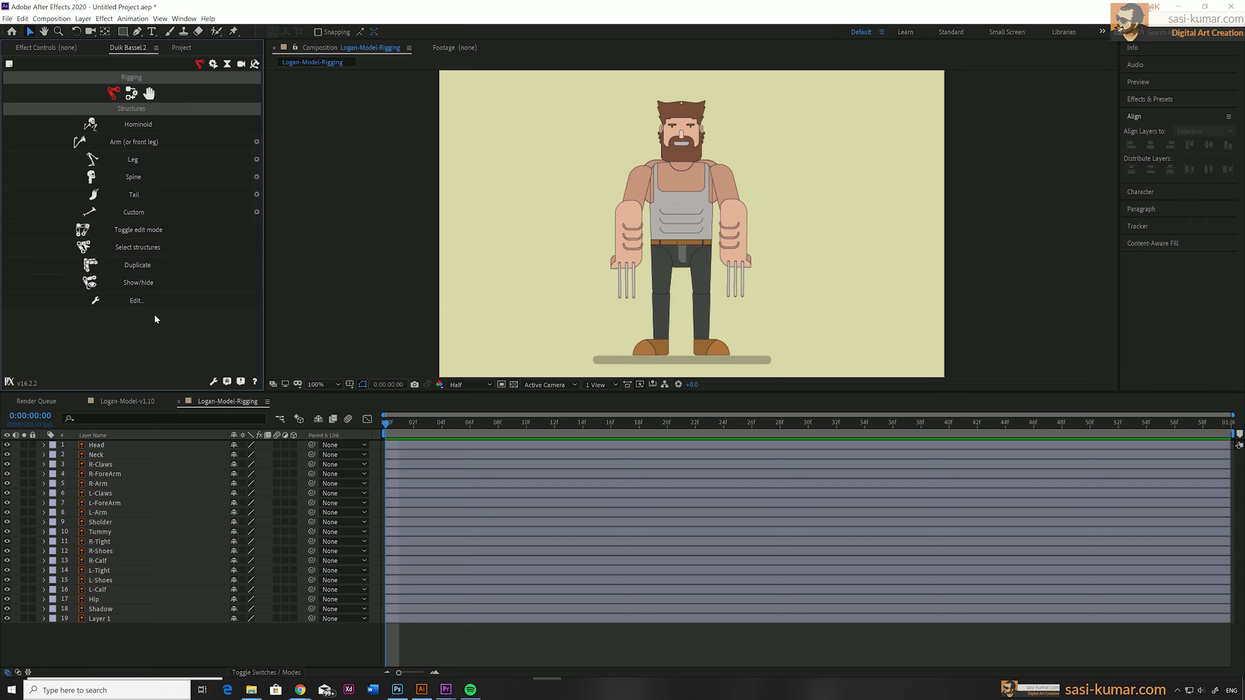
{"action": "left_click", "coordinate": [150, 127]}
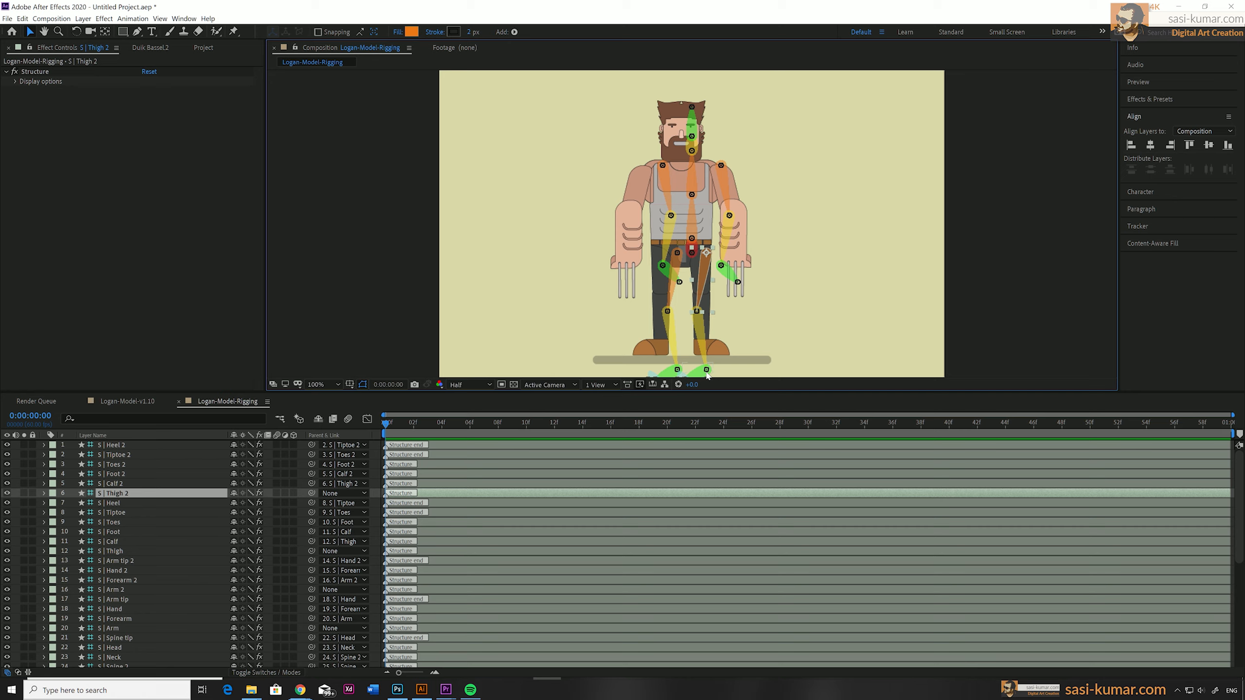
Move both arm structures and both leg structures off the body to the empty areas on either side of the character.
{"action": "left_click", "coordinate": [664, 169]}
{"action": "left_click_drag", "start_coordinate": [664, 169], "coordinate": [579, 169]}
{"action": "left_click", "coordinate": [737, 166]}
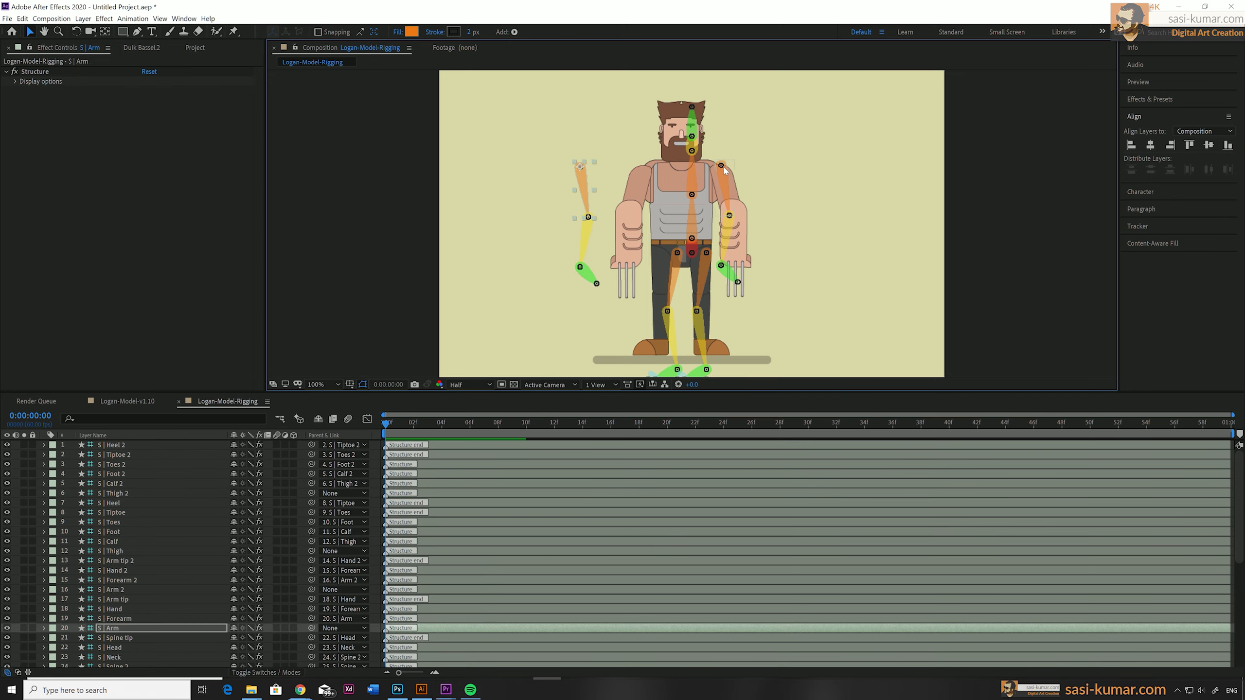
{"action": "left_click_drag", "start_coordinate": [738, 165], "coordinate": [818, 155]}
{"action": "left_click_drag", "start_coordinate": [708, 259], "coordinate": [784, 252]}
{"action": "left_click_drag", "start_coordinate": [677, 252], "coordinate": [553, 262]}
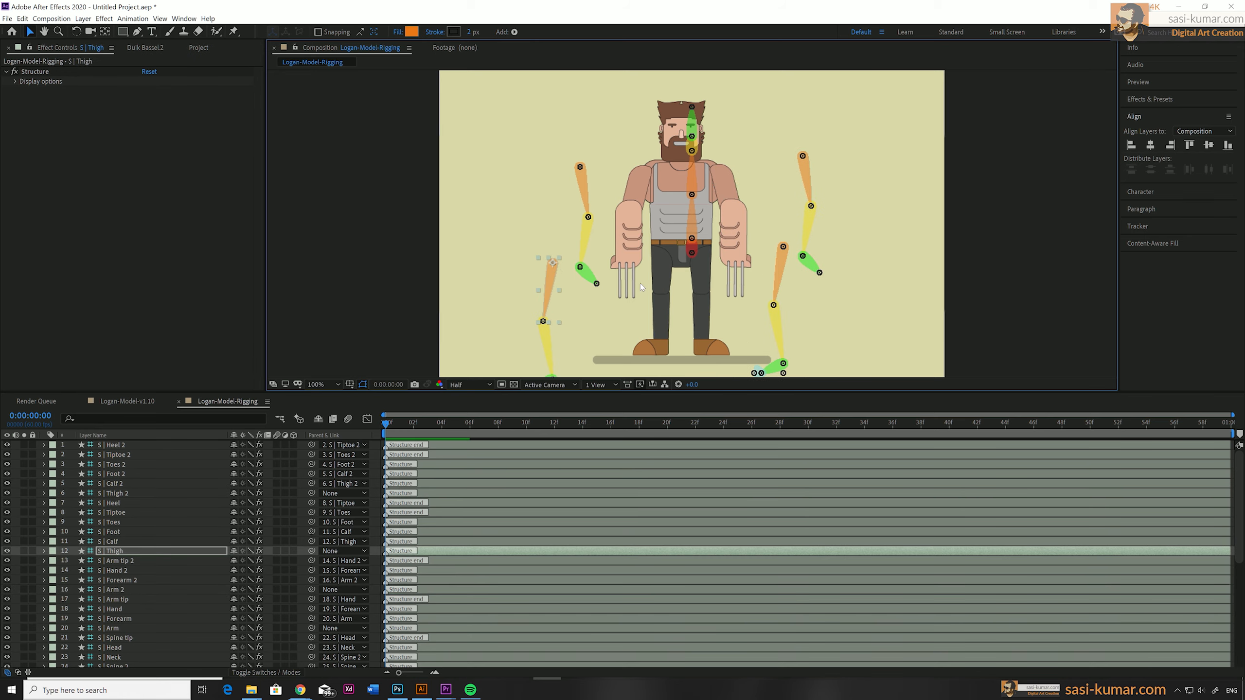
Shift the Hips structure sideways to align it with the centre of the character's pelvis.
{"action": "left_click", "coordinate": [693, 251]}
{"action": "left_click_drag", "start_coordinate": [694, 254], "coordinate": [684, 253]}
{"action": "scroll", "coordinate": [660, 289], "scroll_direction": "up", "scroll_amount": 6}
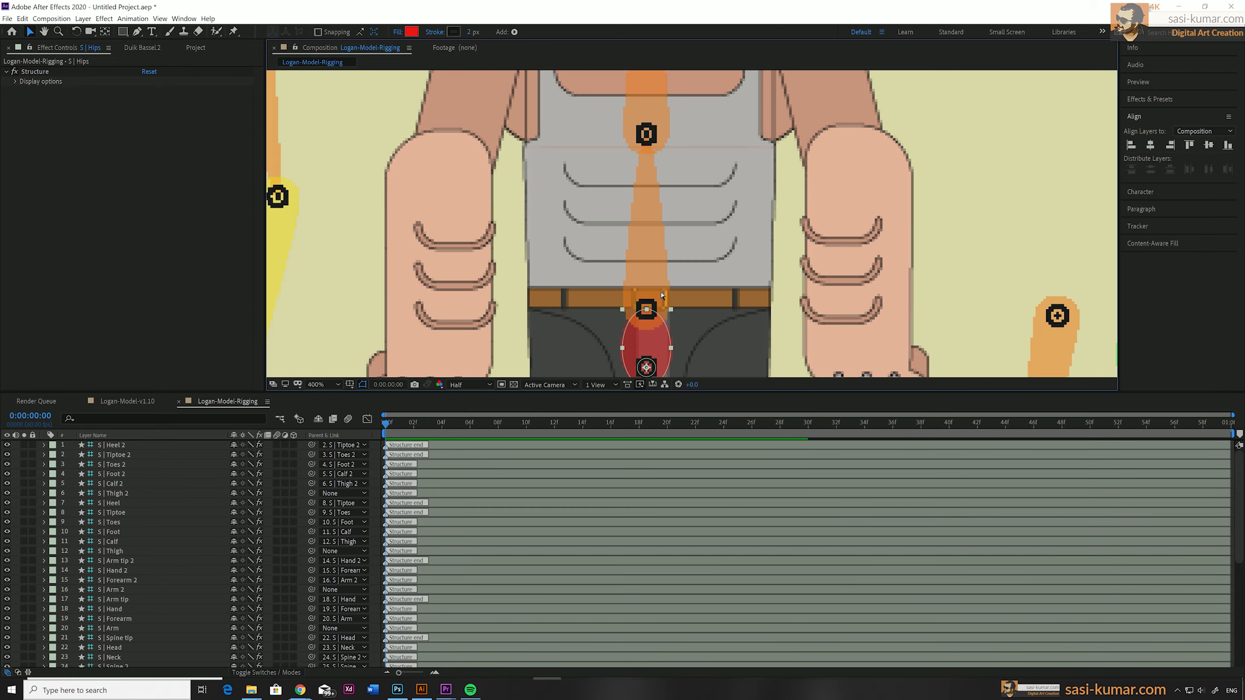
{"action": "left_click_drag", "start_coordinate": [647, 314], "coordinate": [734, 67]}
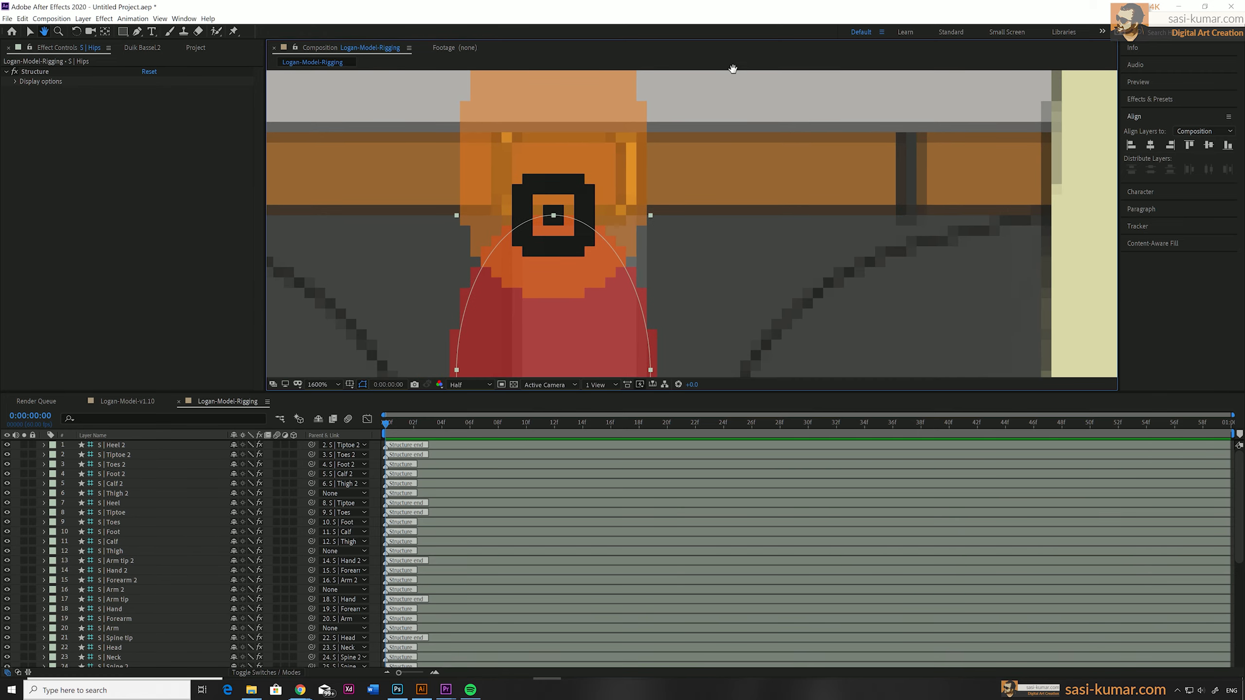
{"action": "scroll", "coordinate": [725, 133], "scroll_direction": "down", "scroll_amount": 1}
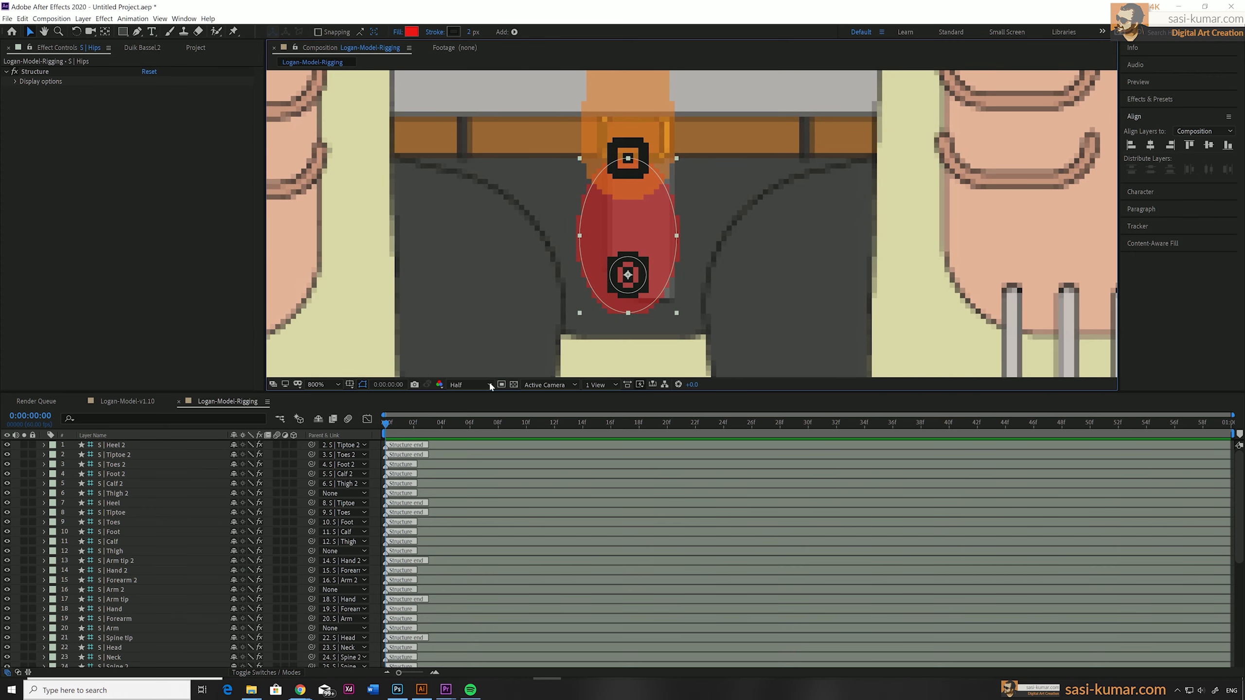
Try the composition preview at Full resolution and return it to Half.
{"action": "left_click", "coordinate": [486, 385]}
{"action": "left_click", "coordinate": [472, 411]}
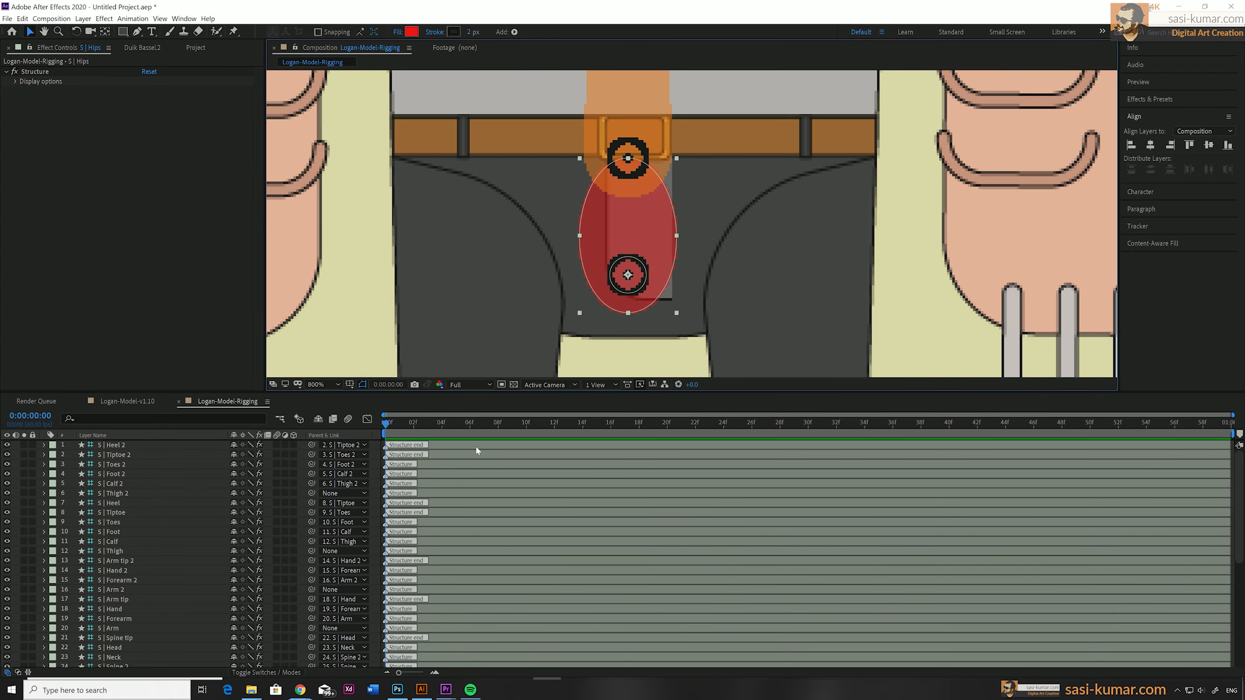
{"action": "left_click", "coordinate": [484, 384]}
{"action": "left_click", "coordinate": [471, 418]}
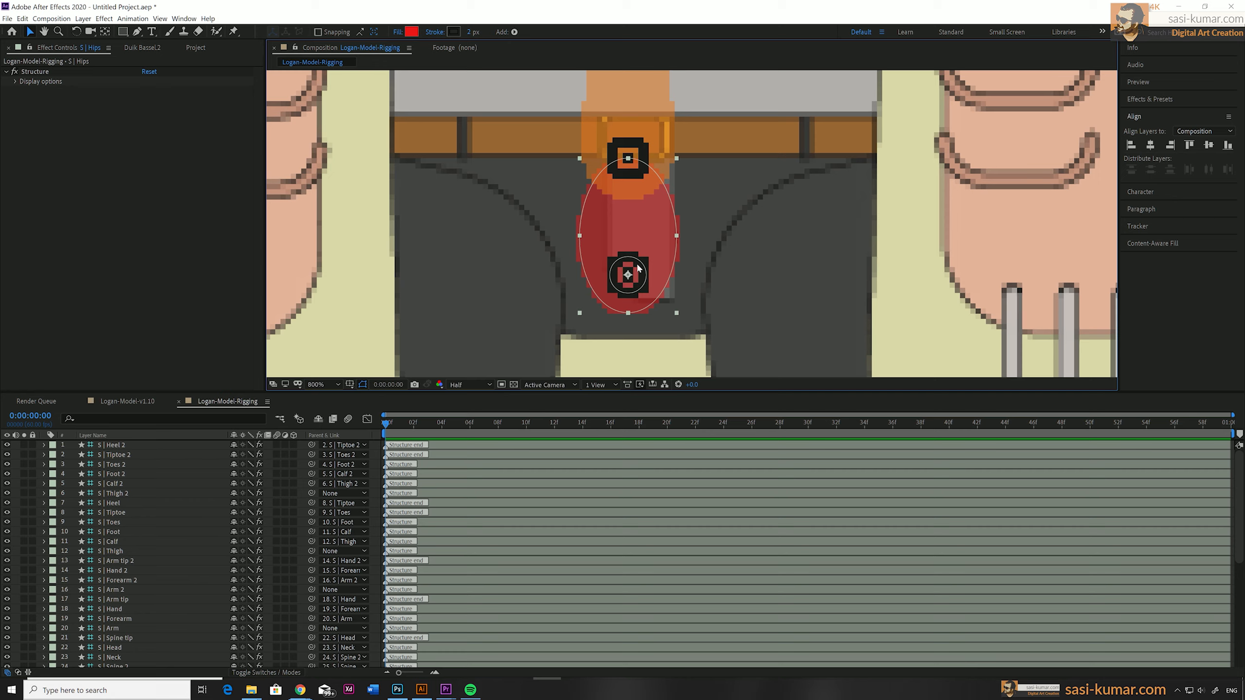
Lower the Hips structure towards the crotch and place the base of the Spine structure just below the belt.
{"action": "left_click_drag", "start_coordinate": [639, 268], "coordinate": [647, 289]}
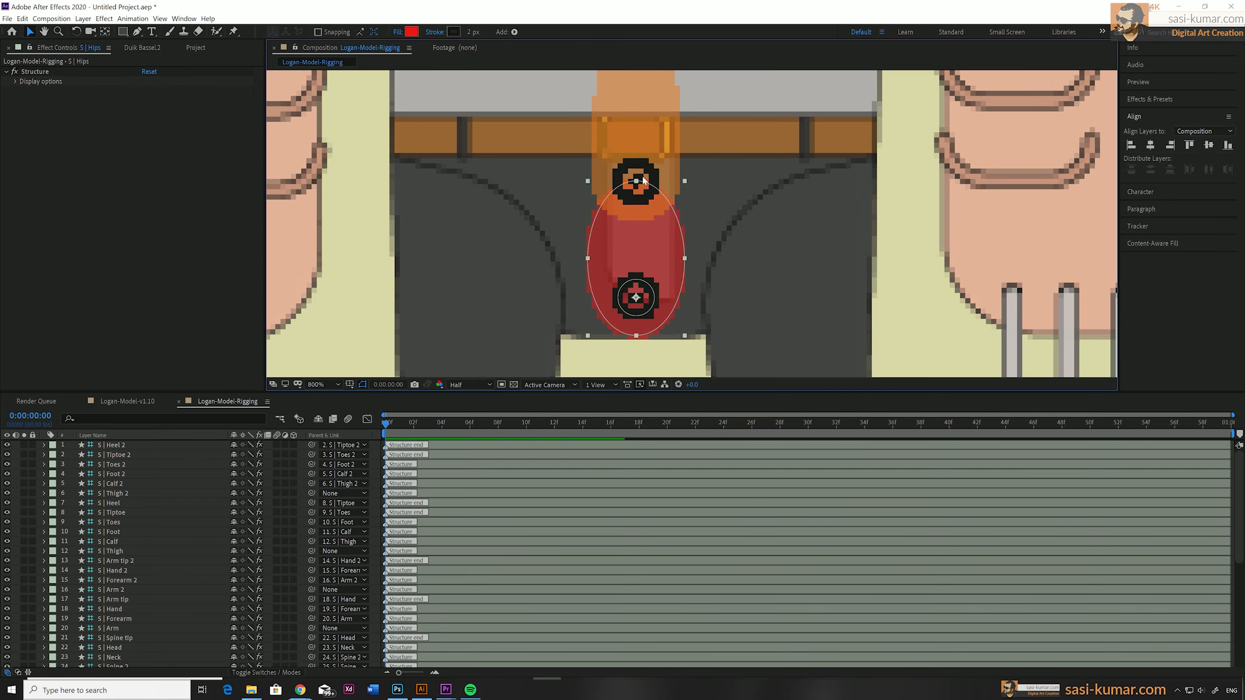
{"action": "left_click_drag", "start_coordinate": [650, 201], "coordinate": [651, 188]}
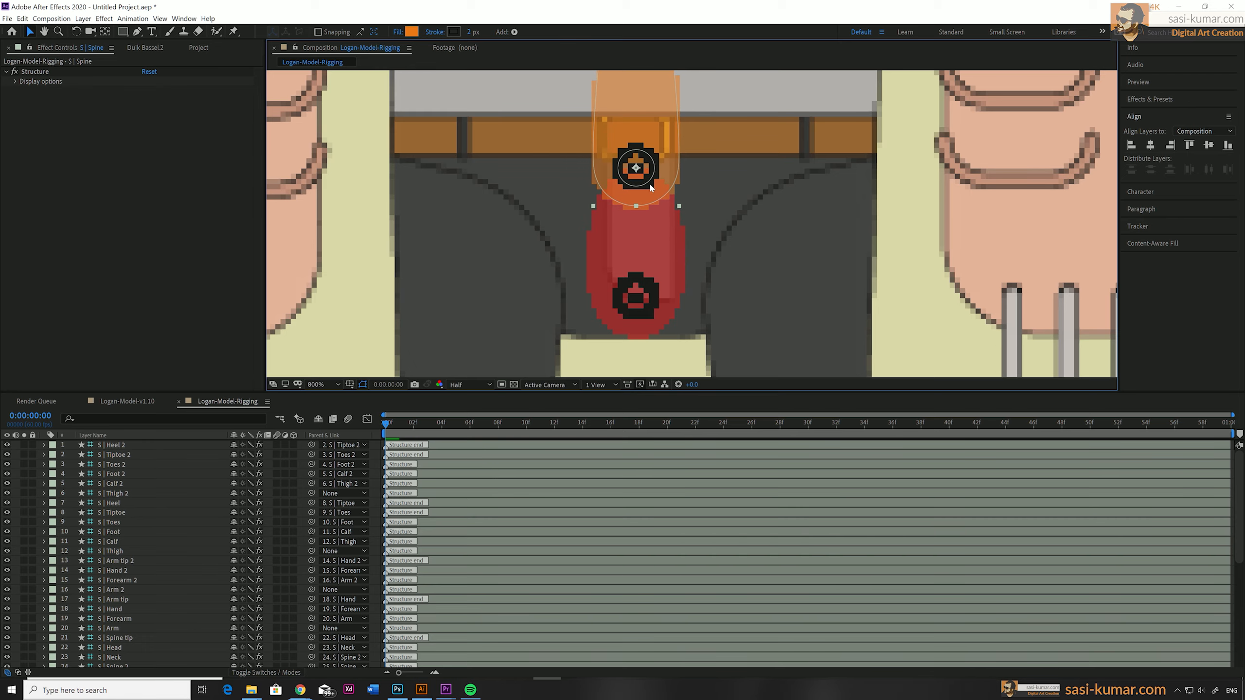
{"action": "left_click_drag", "start_coordinate": [694, 109], "coordinate": [678, 283]}
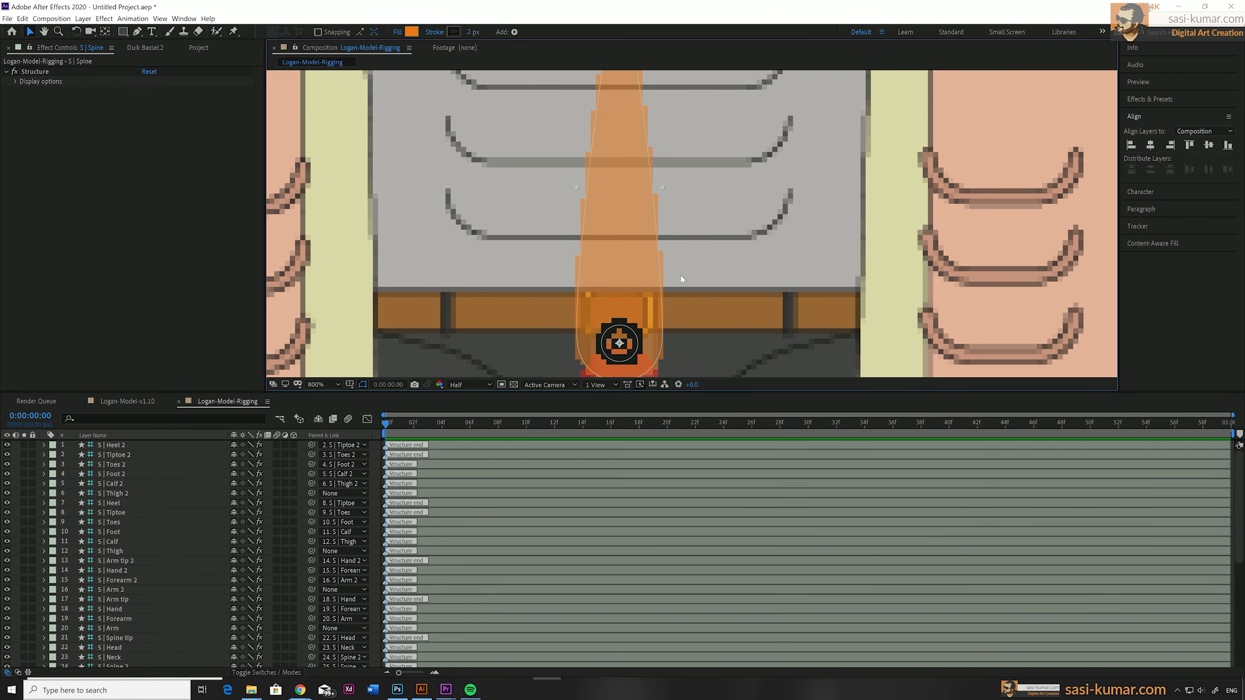
Position the Spine 2, Neck and Head structures along the body's centre line, with the neck at the collar and the head at the beard.
{"action": "scroll", "coordinate": [681, 279], "scroll_direction": "down", "scroll_amount": 3}
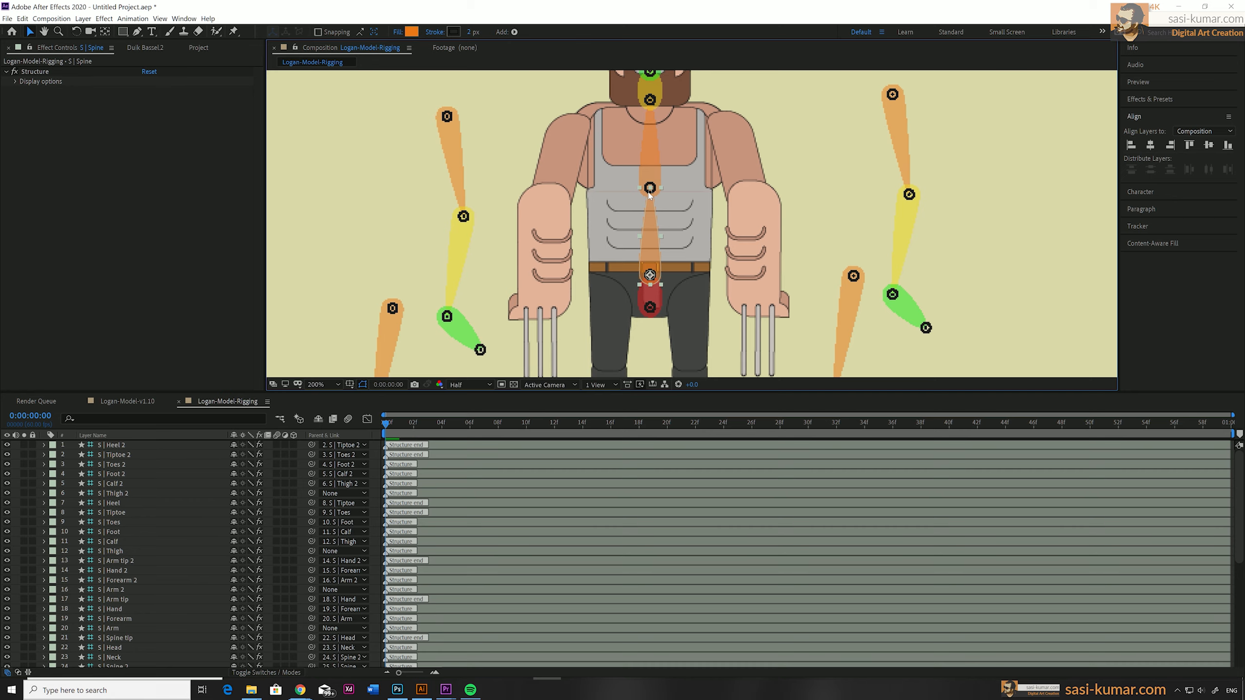
{"action": "left_click_drag", "start_coordinate": [649, 189], "coordinate": [649, 193]}
{"action": "left_click_drag", "start_coordinate": [672, 148], "coordinate": [651, 231]}
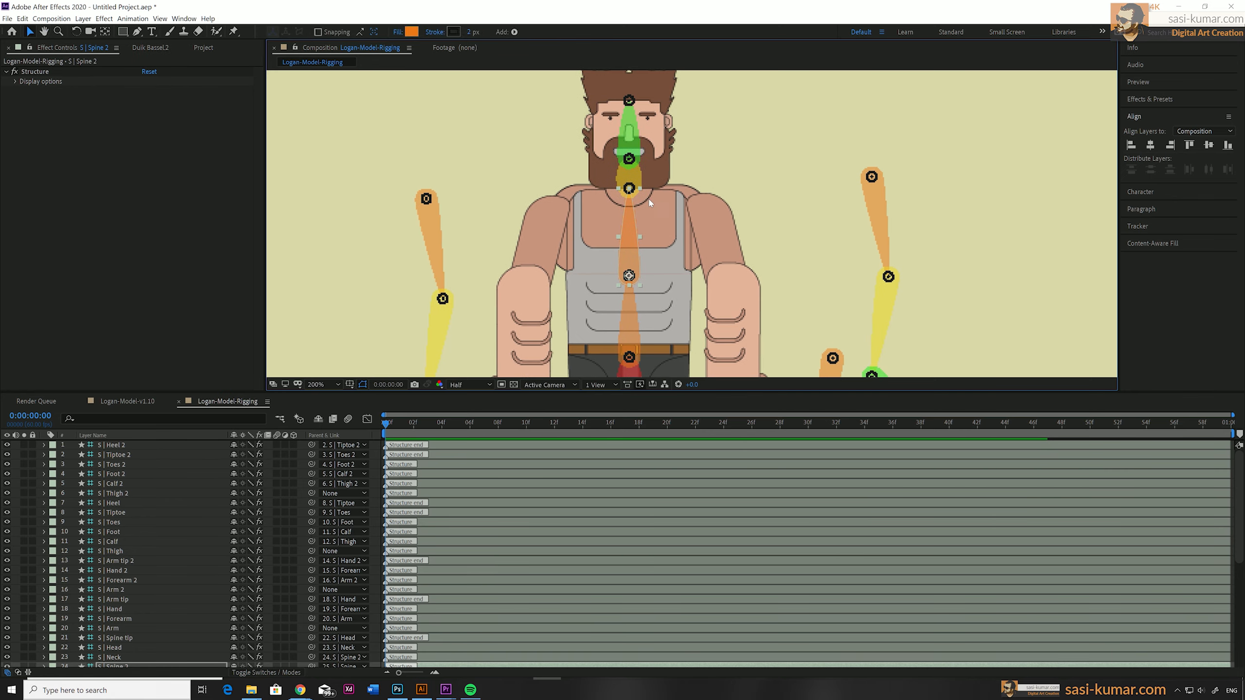
{"action": "left_click", "coordinate": [632, 187]}
{"action": "mouse_move", "coordinate": [631, 188]}
{"action": "left_mouse_down"}
{"action": "mouse_move", "coordinate": [629, 205]}
{"action": "mouse_move", "coordinate": [632, 185]}
{"action": "left_mouse_up"}
{"action": "left_click", "coordinate": [630, 161]}
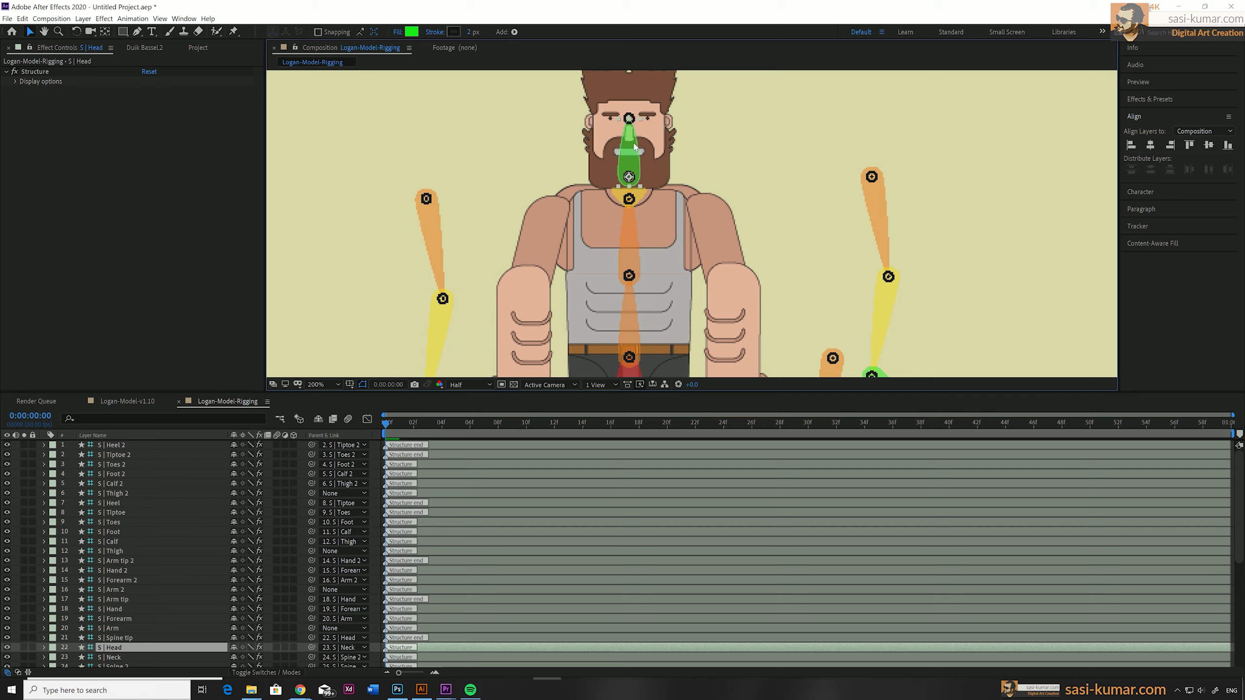
Move the Spine tip structure up to the top of the character's hair.
{"action": "left_click", "coordinate": [631, 121]}
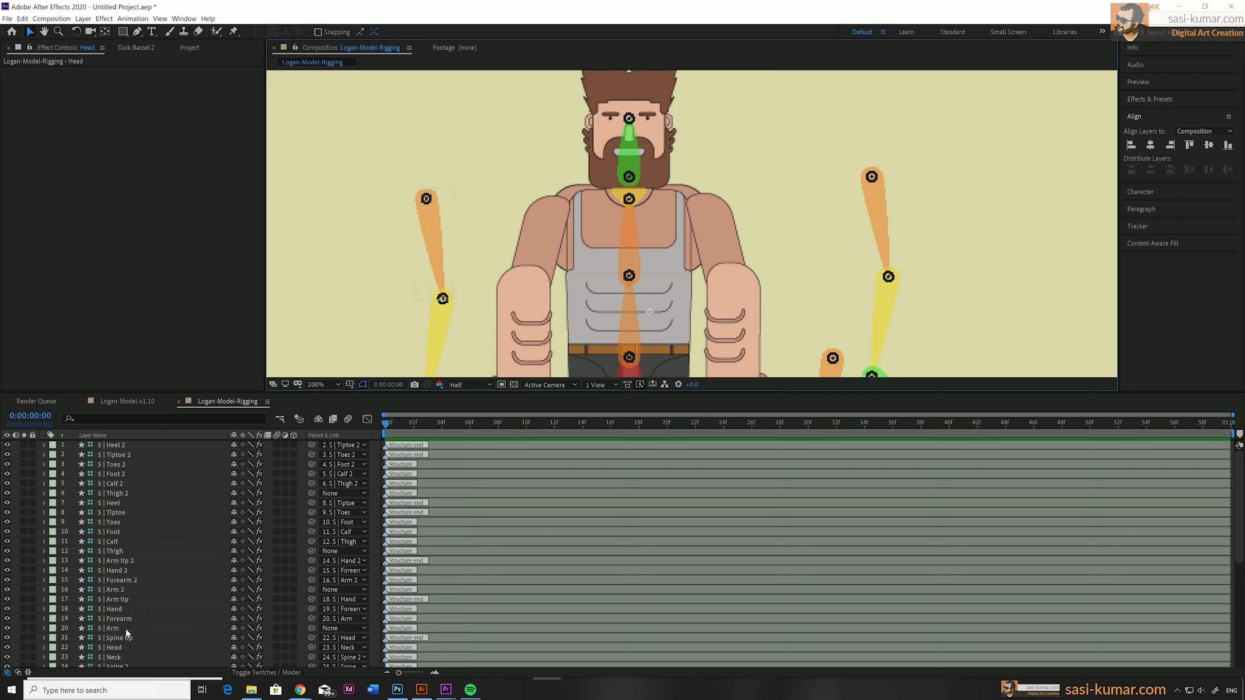
{"action": "scroll", "coordinate": [129, 613], "scroll_direction": "down", "scroll_amount": 3}
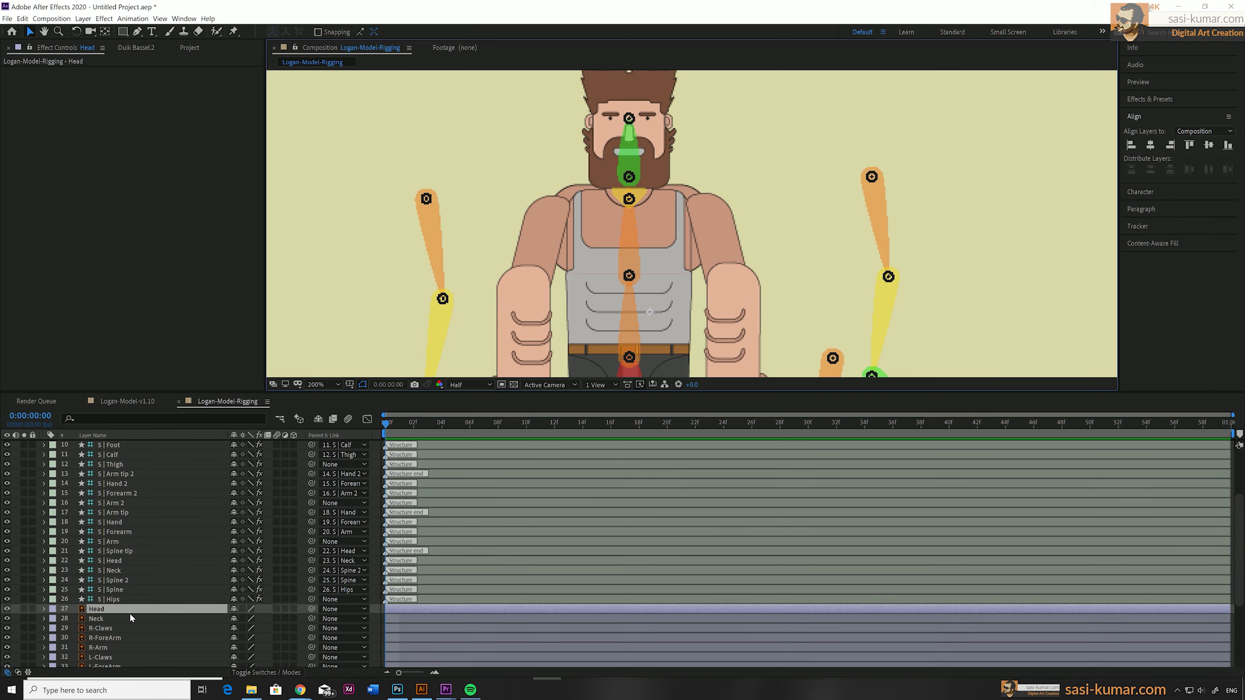
{"action": "left_click", "coordinate": [136, 571]}
{"action": "left_click", "coordinate": [139, 561]}
{"action": "left_click", "coordinate": [140, 551]}
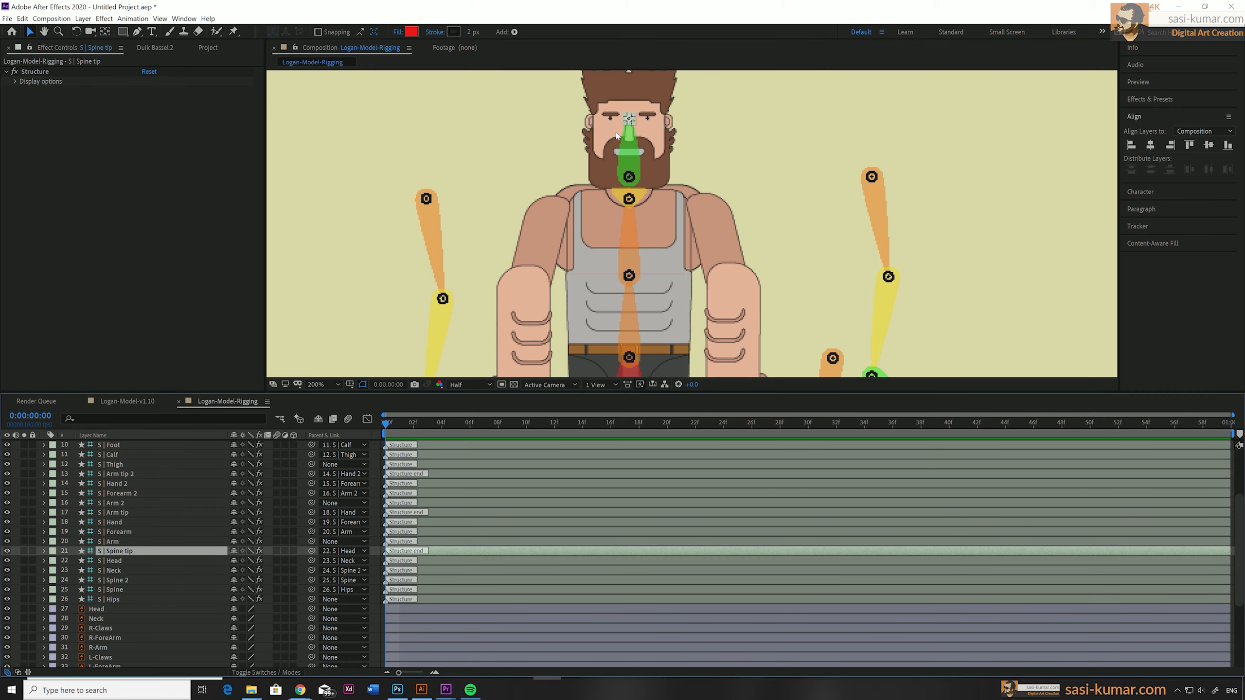
{"action": "mouse_move", "coordinate": [676, 133]}
{"action": "left_mouse_down"}
{"action": "mouse_move", "coordinate": [676, 224]}
{"action": "mouse_move", "coordinate": [628, 205]}
{"action": "mouse_move", "coordinate": [627, 162]}
{"action": "left_mouse_up"}
{"action": "key", "text": "v"}
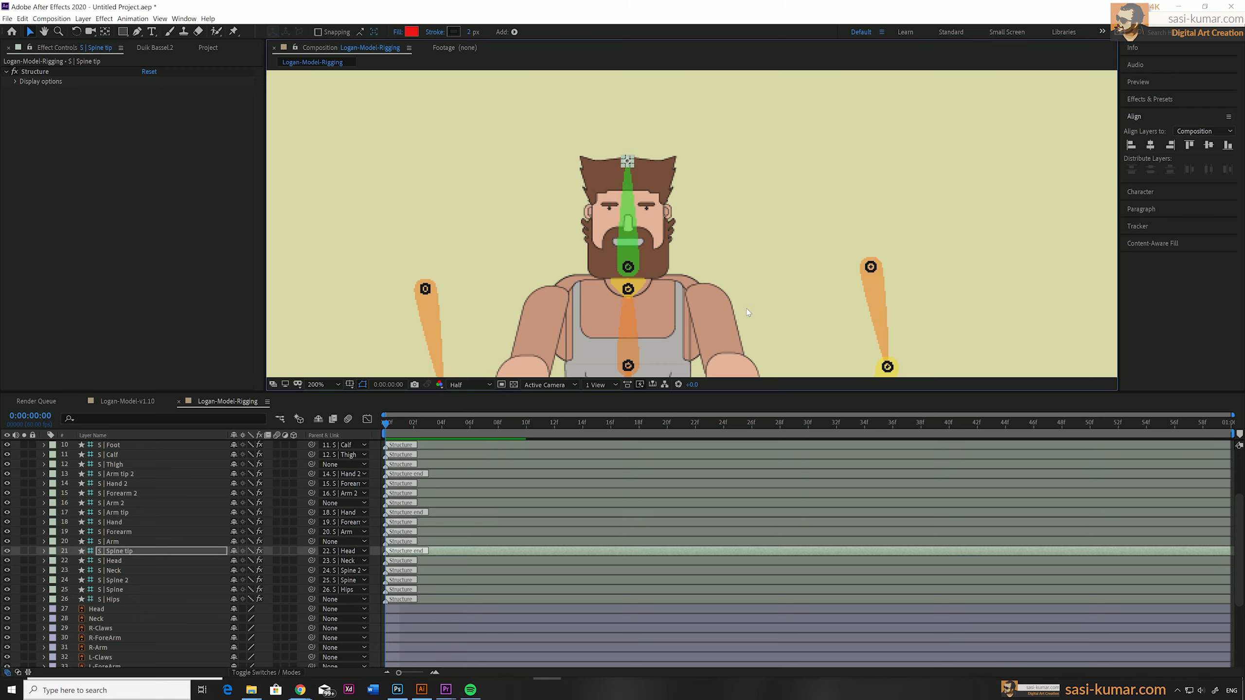
Fit the first arm structure to the arm on the viewer's left, placing Arm at the shoulder and Forearm at the elbow.
{"action": "left_click", "coordinate": [754, 263]}
{"action": "key", "text": "space"}
{"action": "left_click_drag", "start_coordinate": [748, 331], "coordinate": [712, 189]}
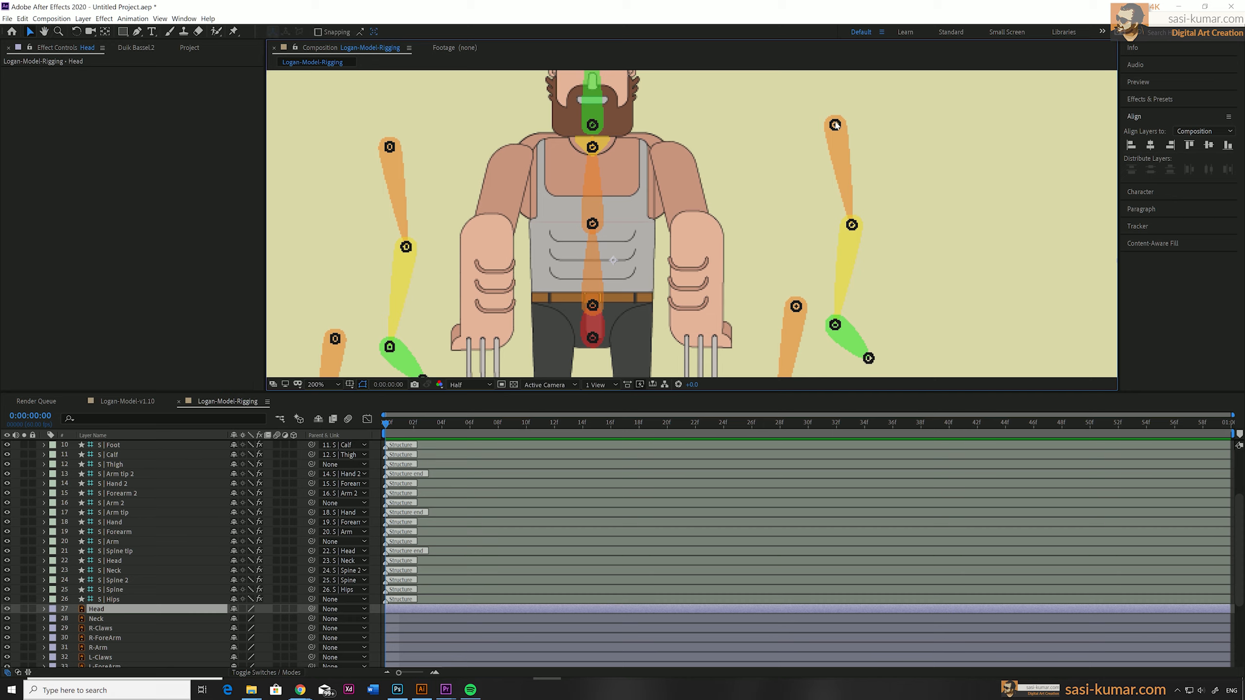
{"action": "left_click", "coordinate": [111, 542]}
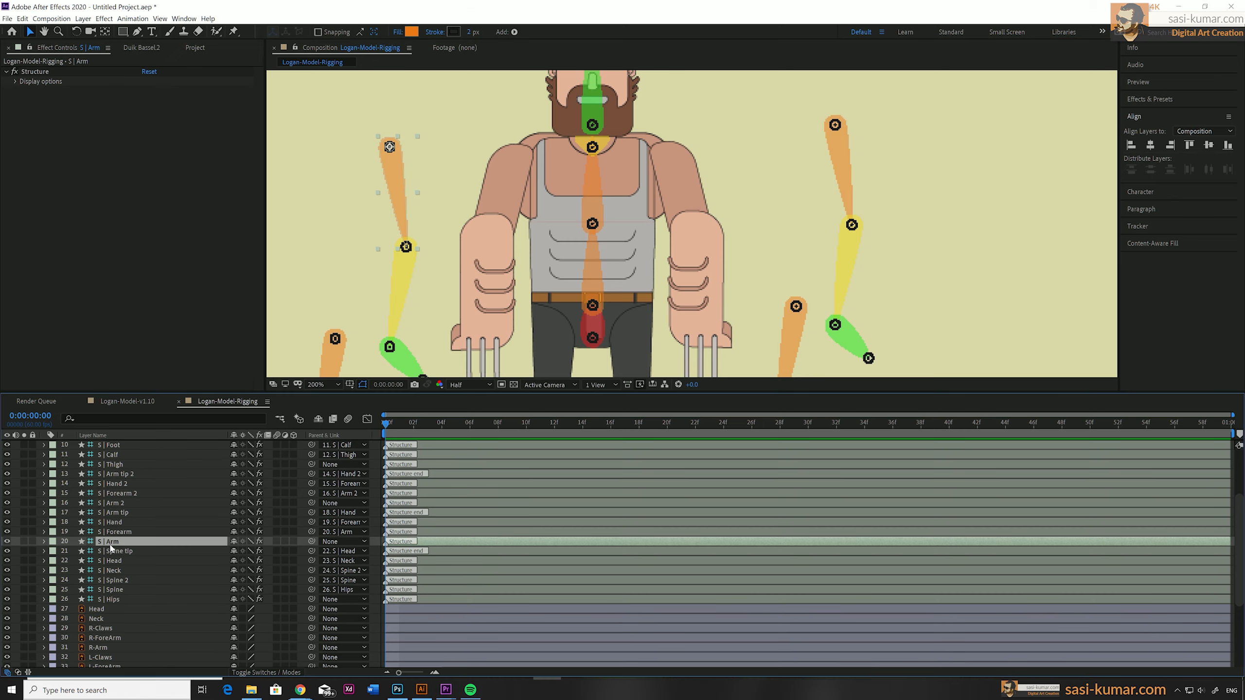
{"action": "left_click_drag", "start_coordinate": [389, 147], "coordinate": [520, 152]}
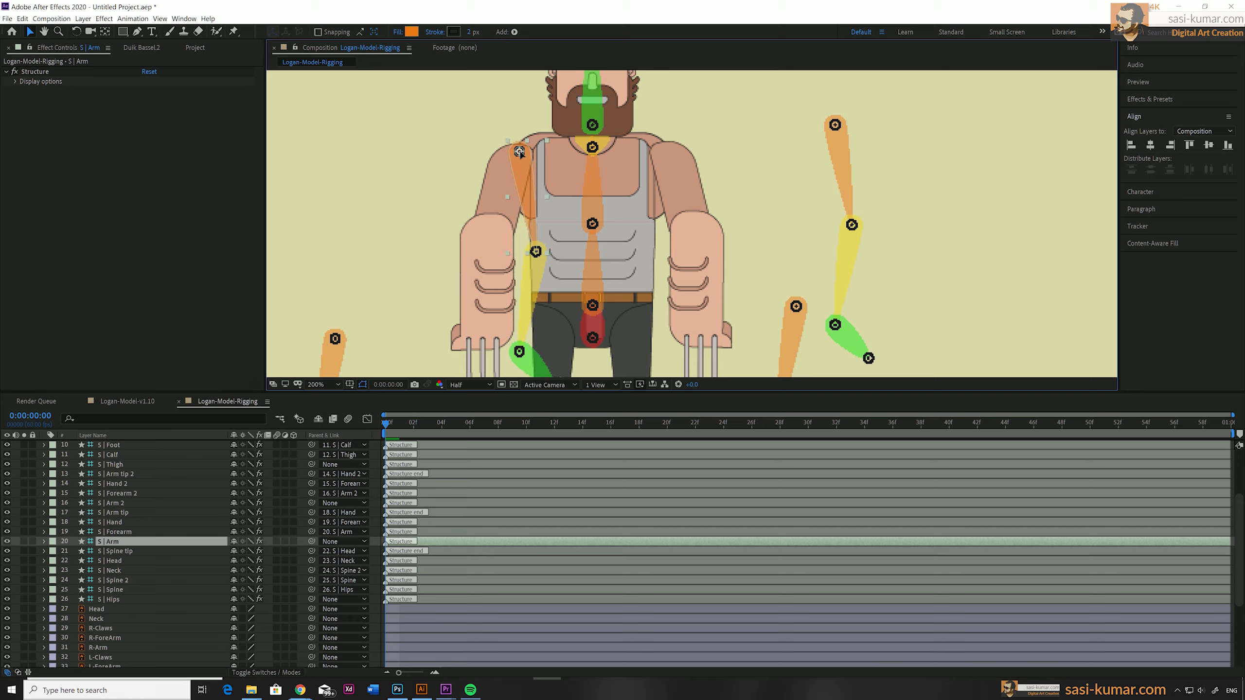
{"action": "key", "text": "Left"}
{"action": "key", "text": "Left"}
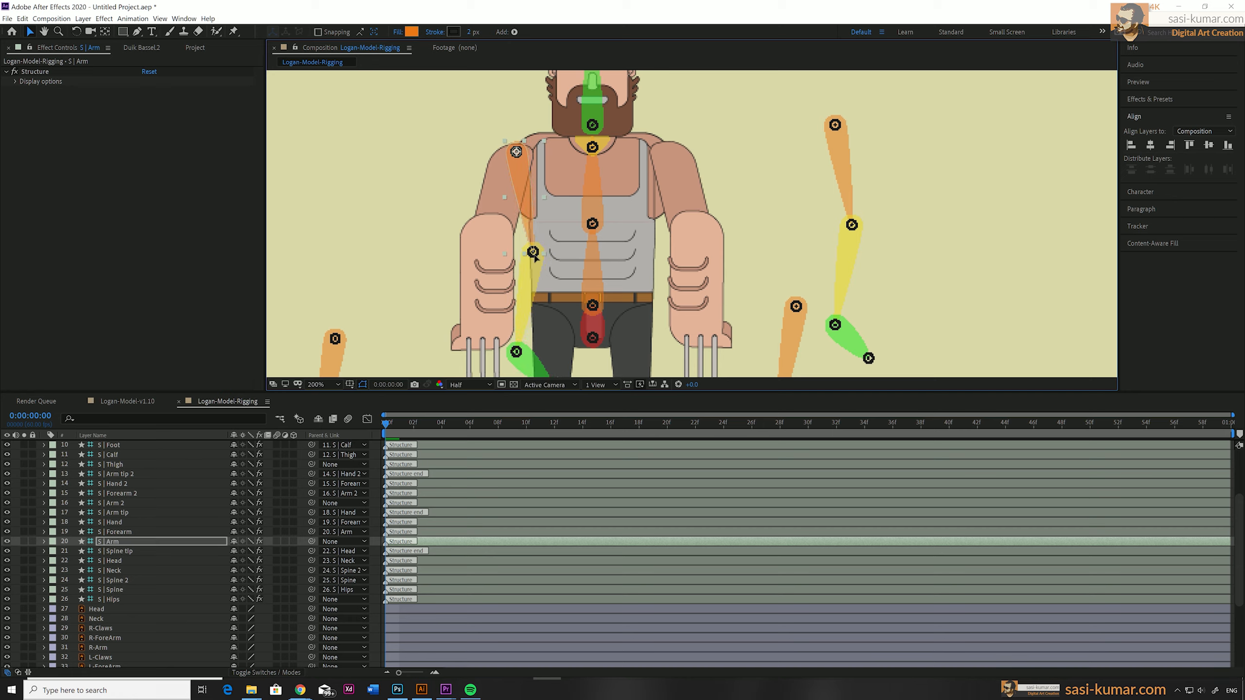
{"action": "left_click", "coordinate": [545, 269]}
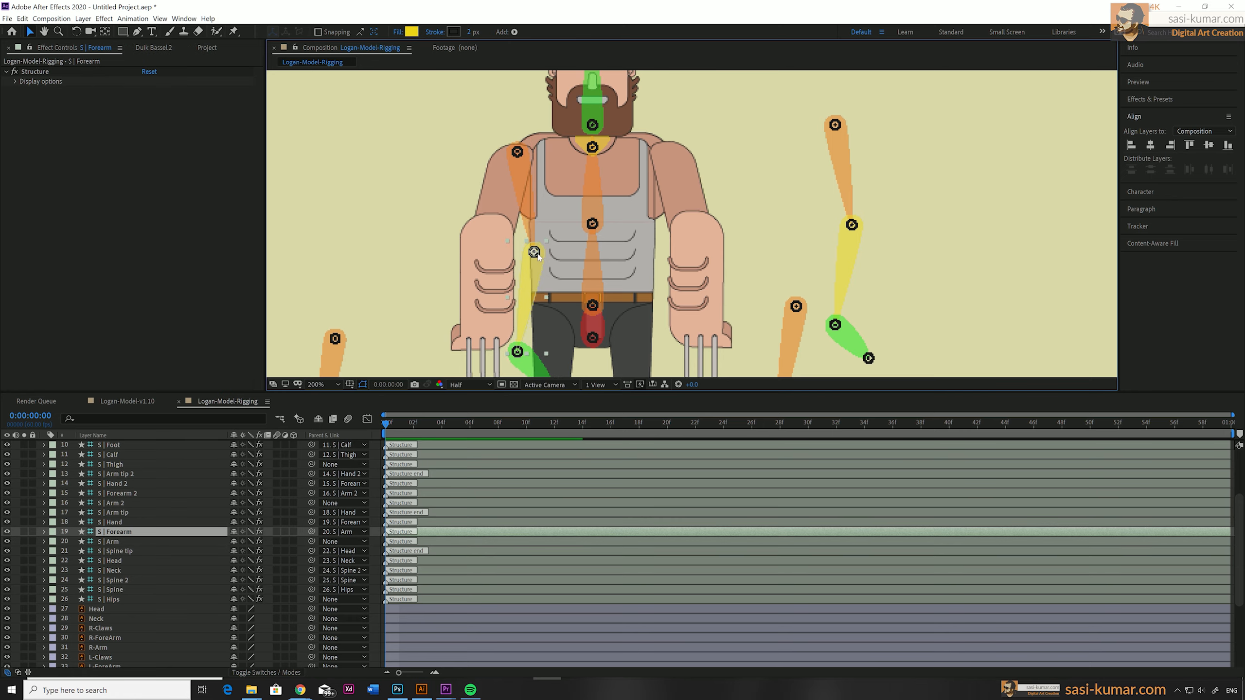
{"action": "left_click_drag", "start_coordinate": [536, 254], "coordinate": [496, 226]}
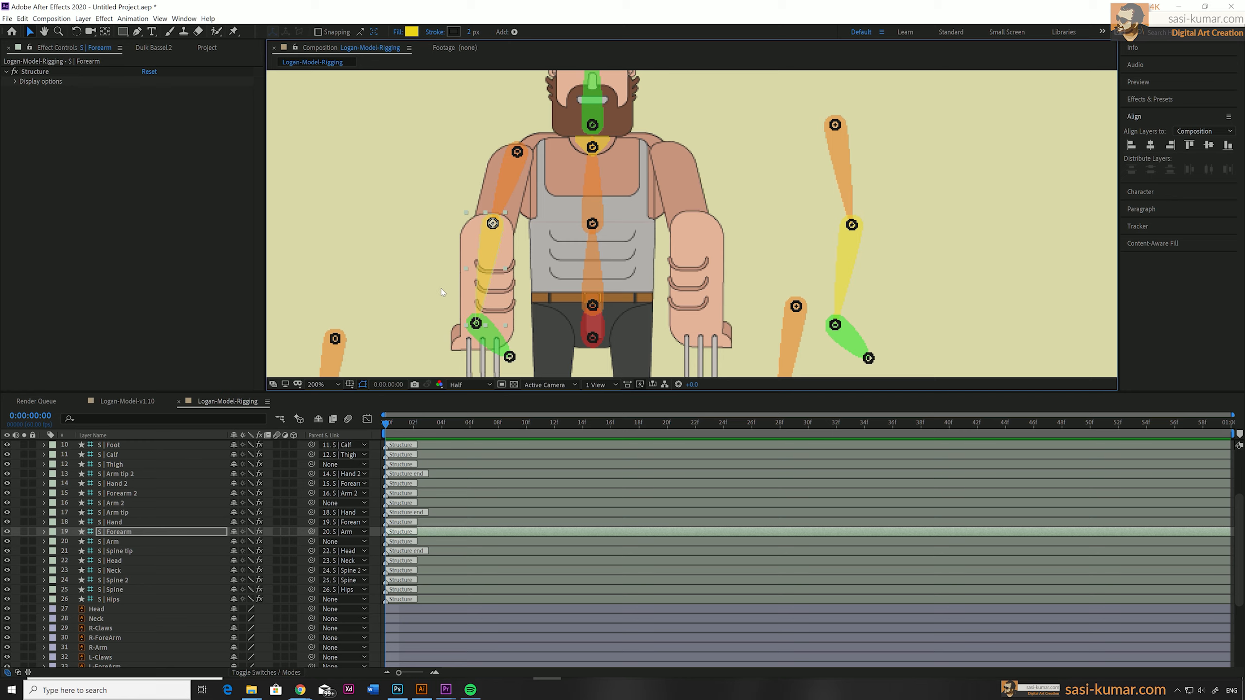
Place the Hand structure at the same arm's wrist and the Arm tip just below it among the claws.
{"action": "key", "text": "h"}
{"action": "left_click_drag", "start_coordinate": [434, 290], "coordinate": [441, 209]}
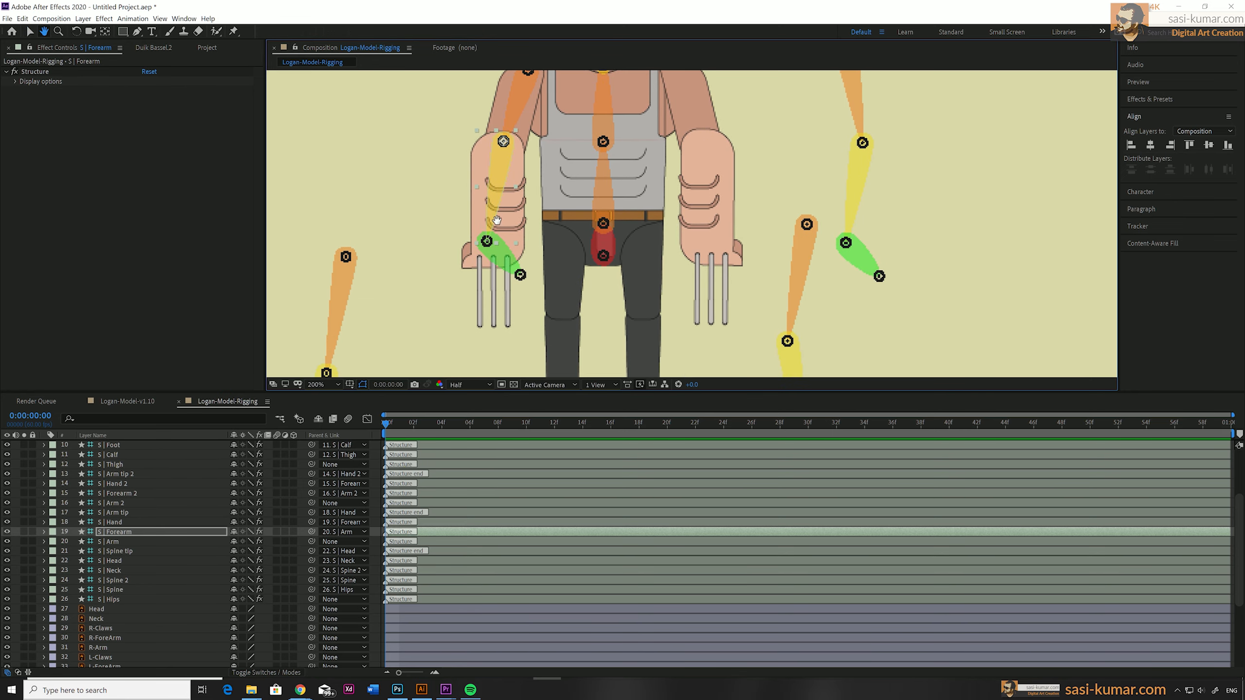
{"action": "key", "text": "v"}
{"action": "left_click", "coordinate": [489, 247]}
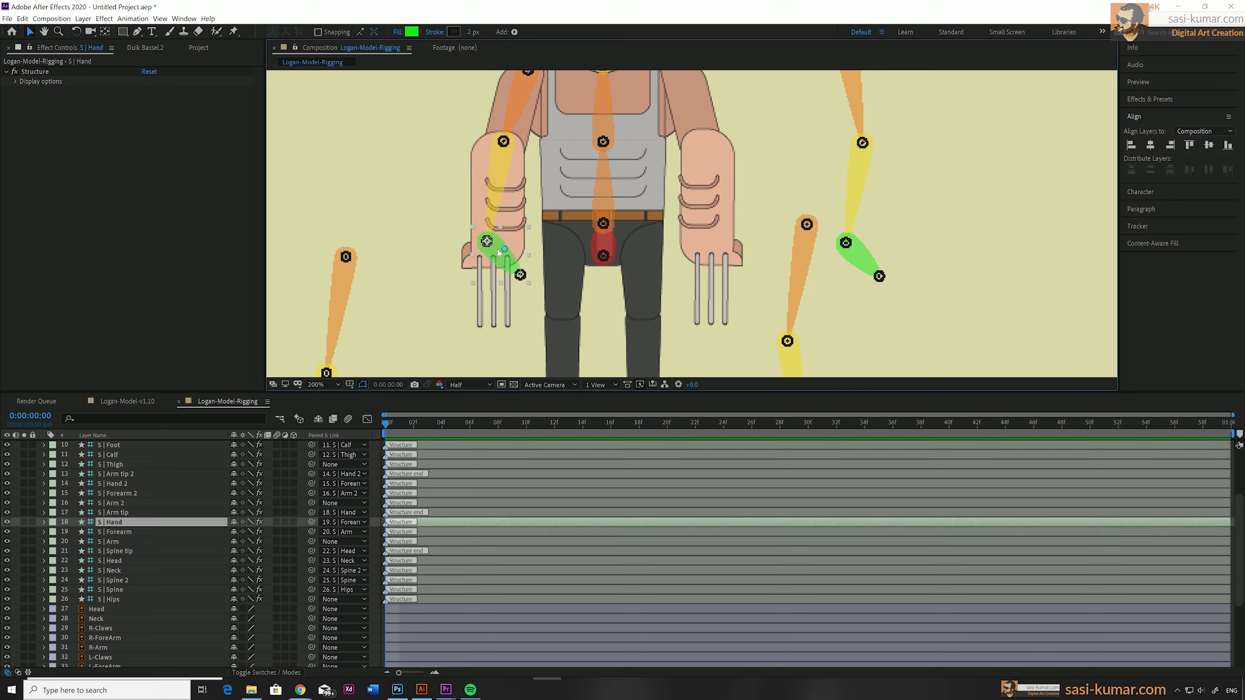
{"action": "left_click_drag", "start_coordinate": [489, 242], "coordinate": [532, 290]}
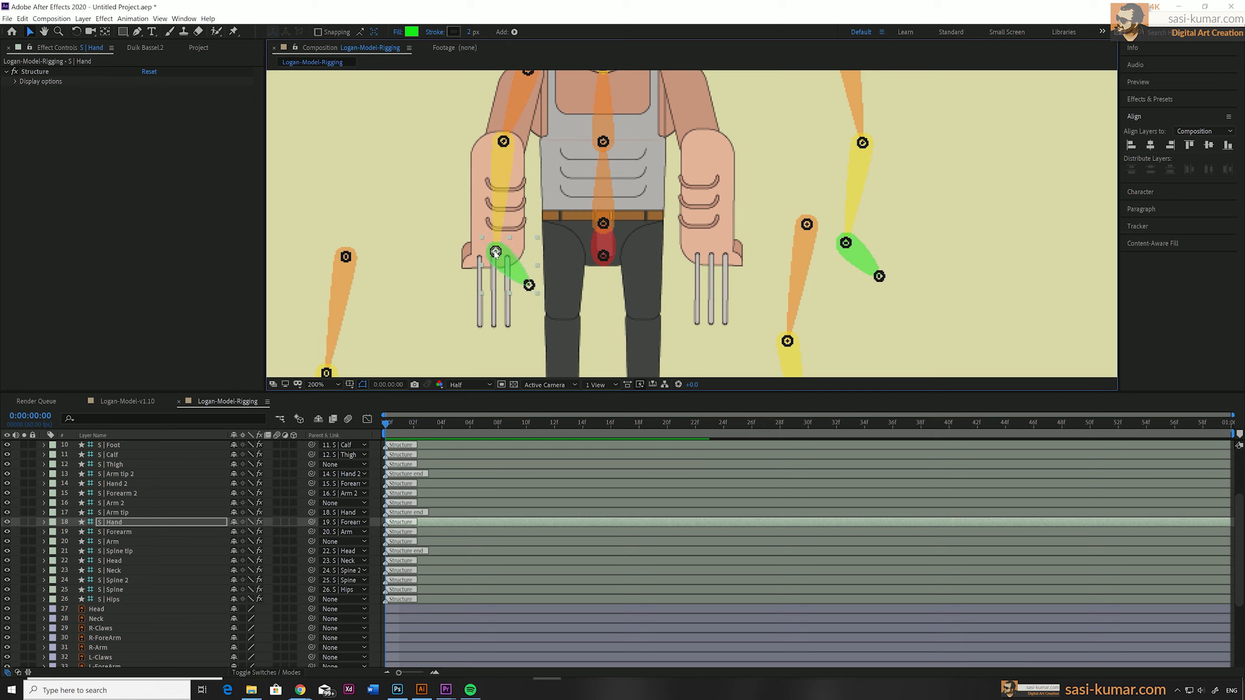
{"action": "left_click", "coordinate": [130, 512]}
{"action": "left_click_drag", "start_coordinate": [529, 288], "coordinate": [496, 274]}
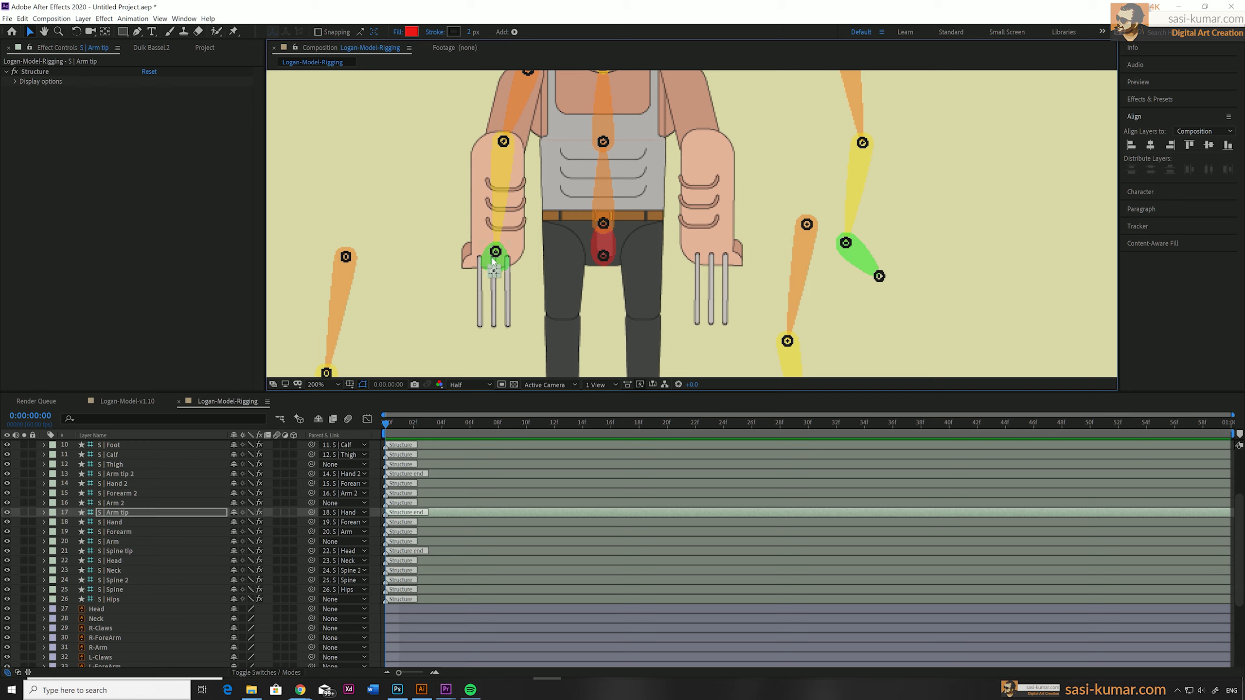
Place the Arm 2 structure on the opposite shoulder and the Forearm 2 structure at that arm's elbow.
{"action": "left_click", "coordinate": [122, 502]}
{"action": "left_click_drag", "start_coordinate": [771, 168], "coordinate": [738, 276]}
{"action": "left_click_drag", "start_coordinate": [812, 154], "coordinate": [646, 181]}
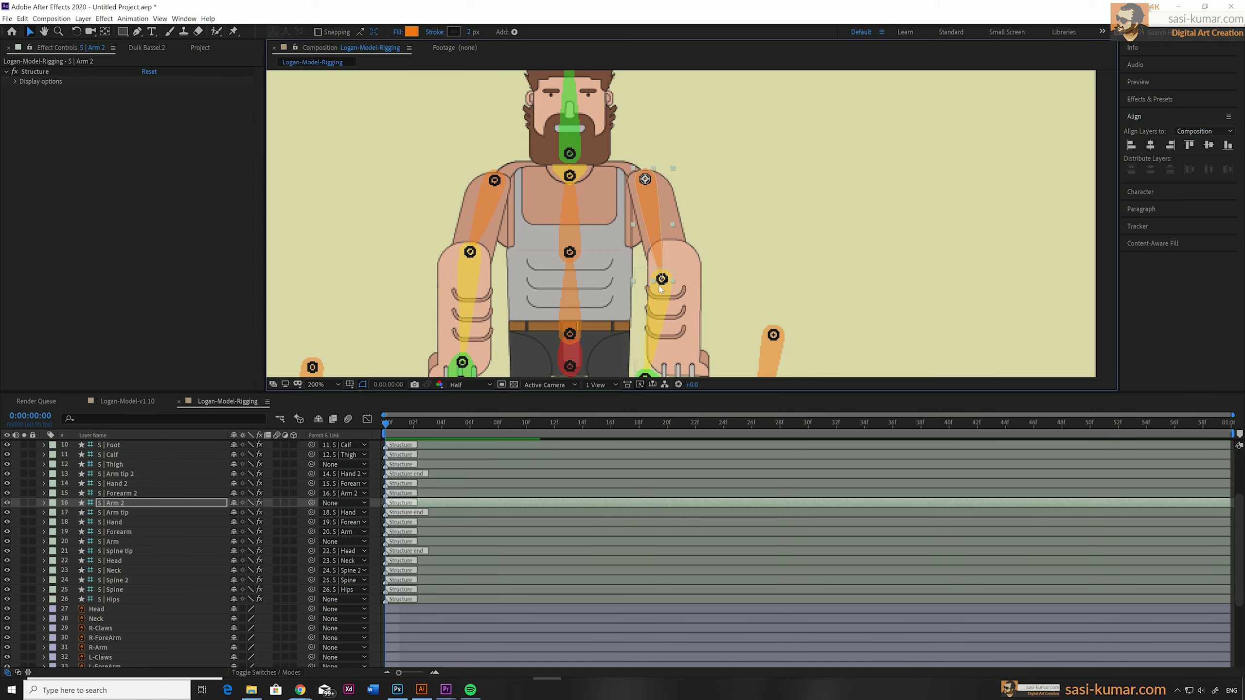
{"action": "left_click_drag", "start_coordinate": [662, 279], "coordinate": [672, 250]}
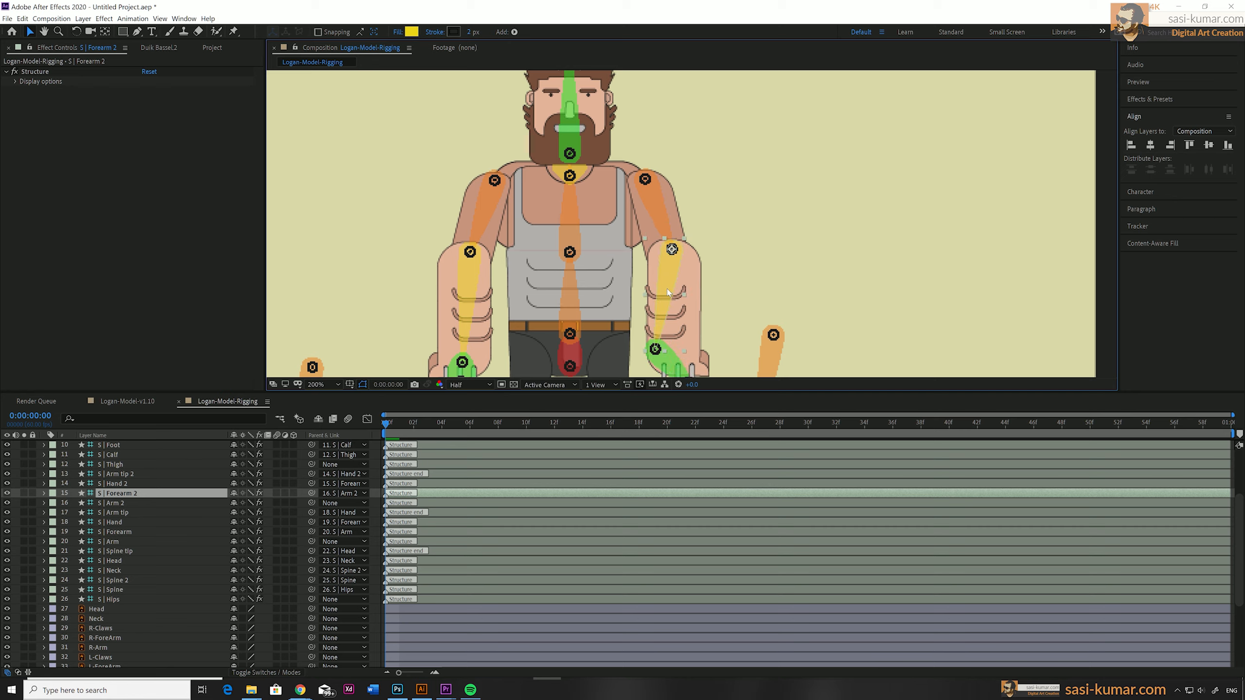
Move the Hand 2 structure to the centre of the wrist above the second set of claws.
{"action": "key", "text": "h"}
{"action": "left_click_drag", "start_coordinate": [655, 349], "coordinate": [647, 253]}
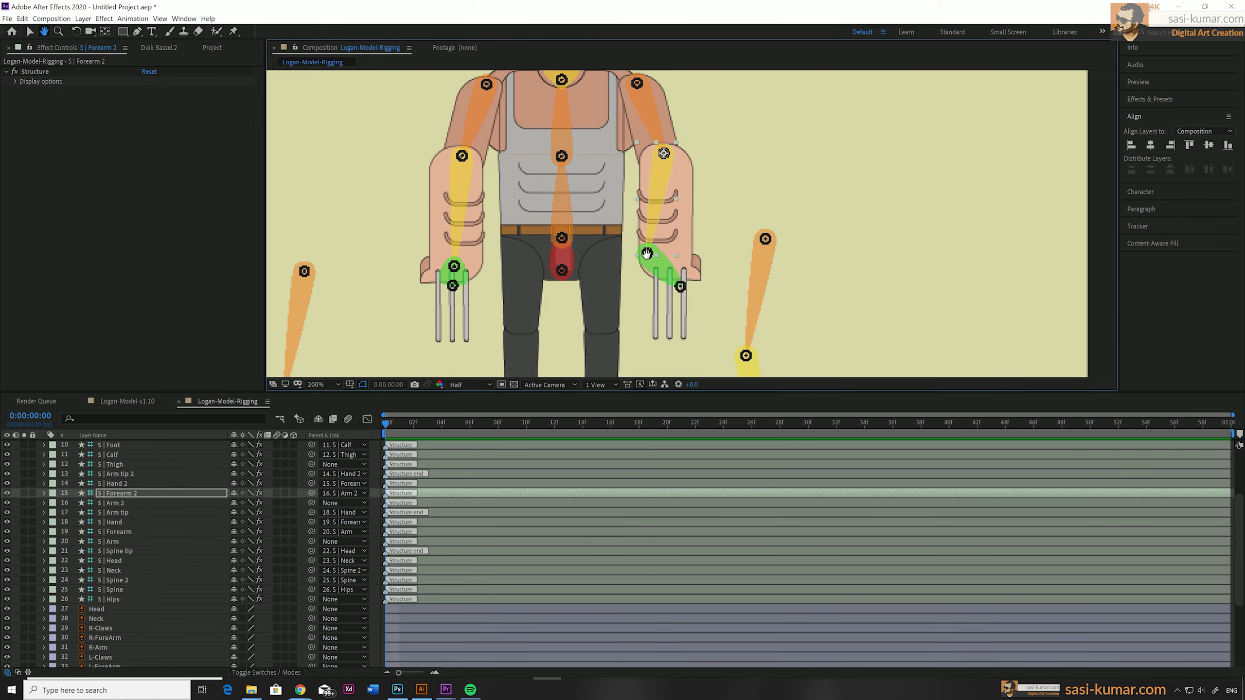
{"action": "key", "text": "v"}
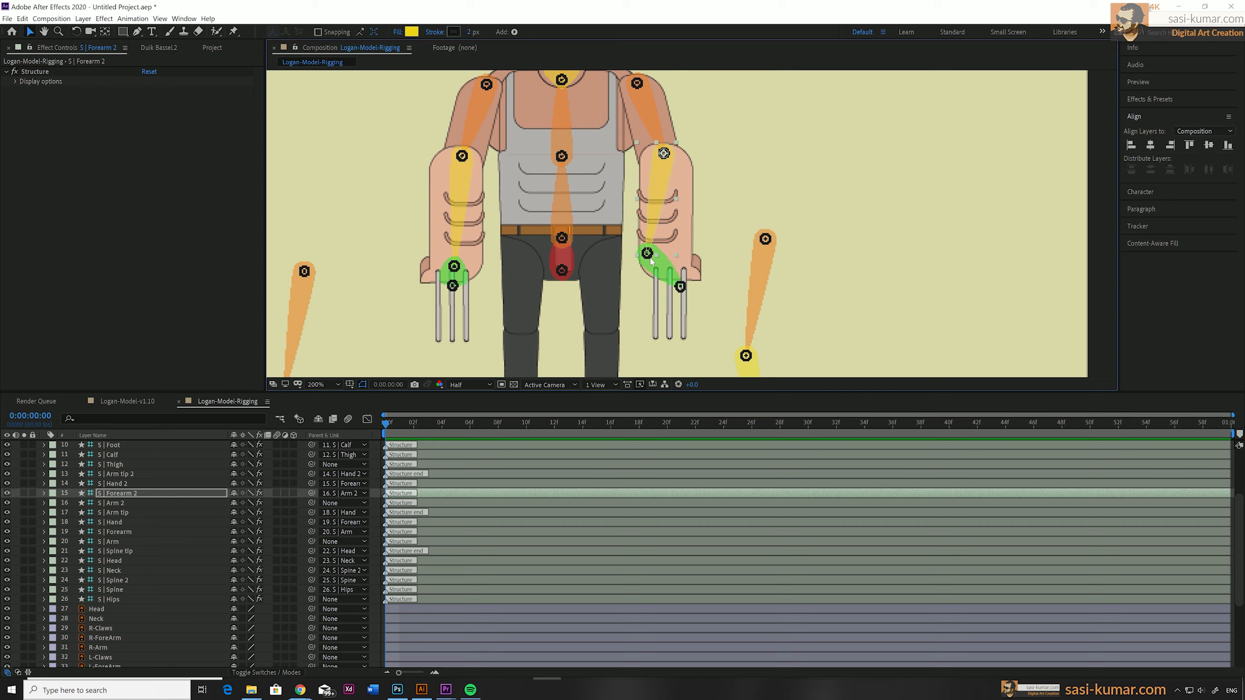
{"action": "left_click", "coordinate": [655, 266]}
{"action": "left_click_drag", "start_coordinate": [647, 258], "coordinate": [668, 267]}
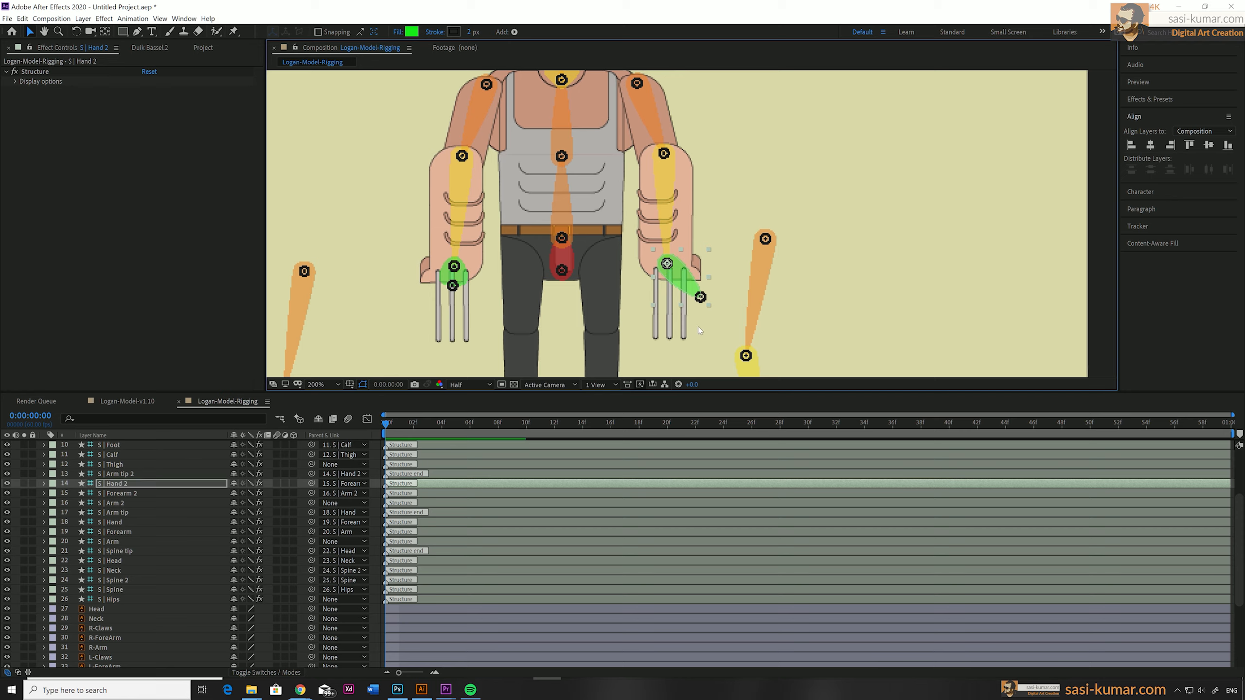
Move Arm tip 2 and Arm tip outwards to the outer edges of their respective hands.
{"action": "left_click", "coordinate": [121, 475]}
{"action": "left_click_drag", "start_coordinate": [702, 299], "coordinate": [700, 281]}
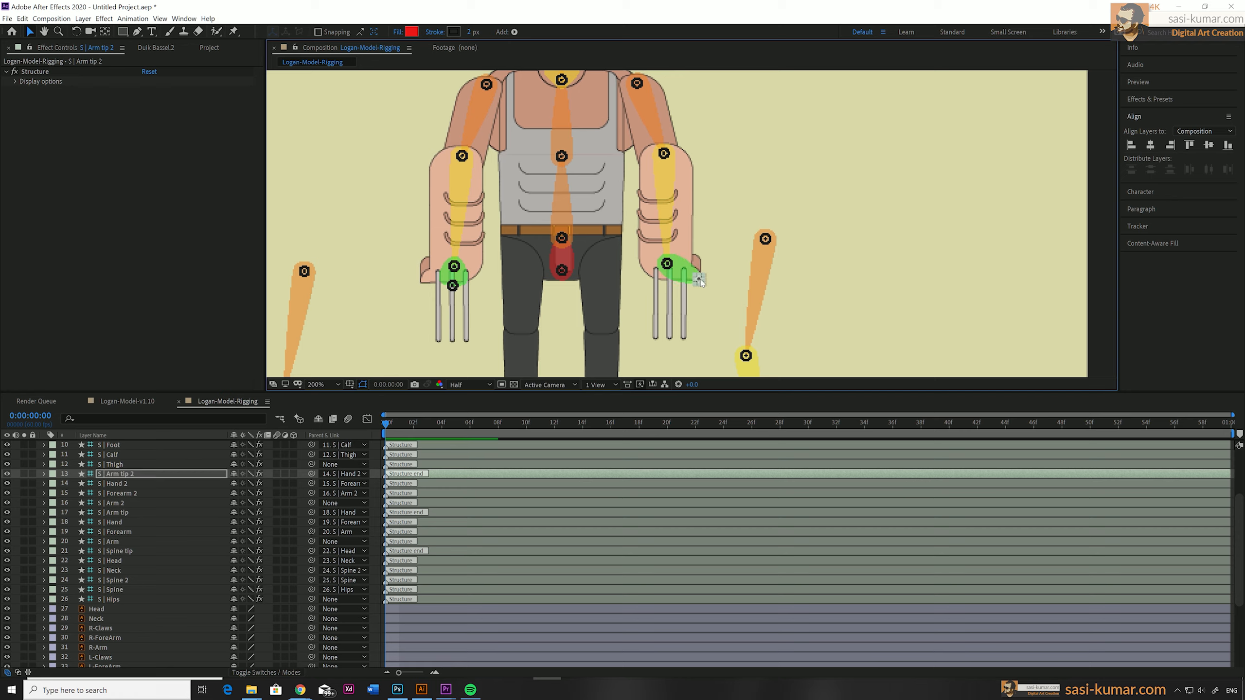
{"action": "left_click", "coordinate": [121, 514]}
{"action": "left_click_drag", "start_coordinate": [453, 286], "coordinate": [425, 284]}
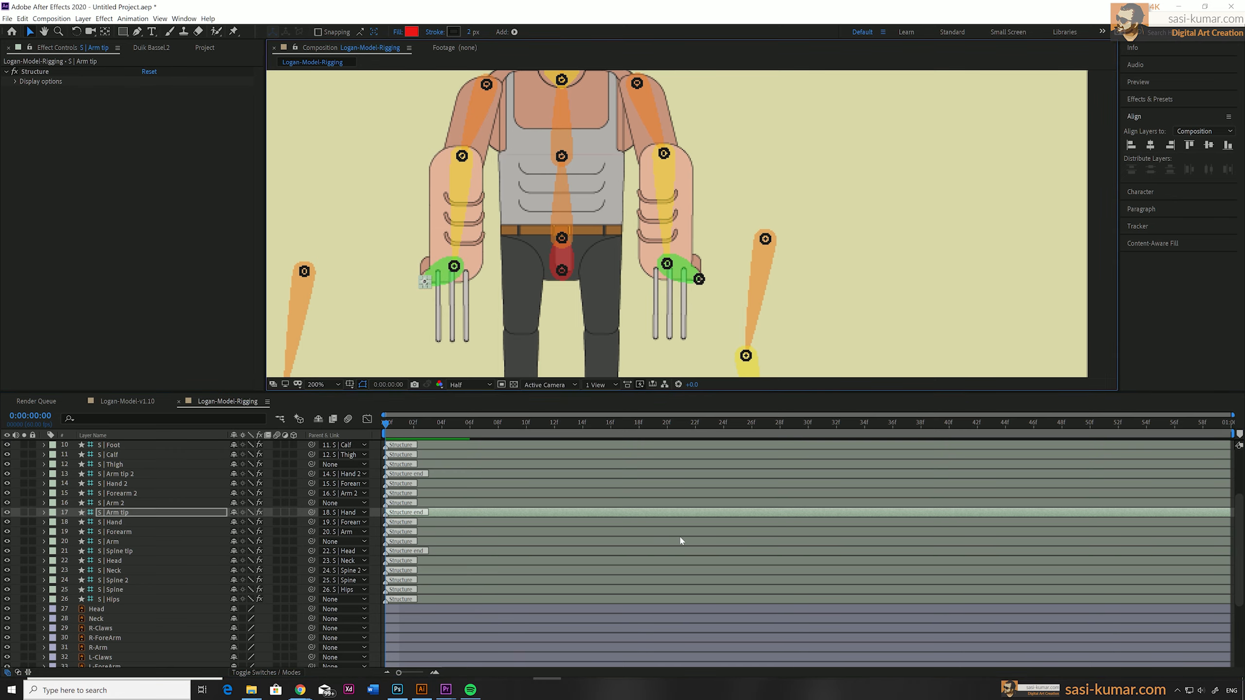
Fit the first leg structure to the leg on the viewer's left, aligning its hip, knee, ankle, toe and heel joints.
{"action": "left_click", "coordinate": [120, 466]}
{"action": "left_click_drag", "start_coordinate": [305, 271], "coordinate": [527, 257]}
{"action": "left_click_drag", "start_coordinate": [520, 343], "coordinate": [520, 274]}
{"action": "left_click_drag", "start_coordinate": [508, 304], "coordinate": [520, 262]}
{"action": "left_click", "coordinate": [534, 321]}
{"action": "left_click_drag", "start_coordinate": [535, 353], "coordinate": [515, 311]}
{"action": "left_click_drag", "start_coordinate": [472, 330], "coordinate": [479, 325]}
{"action": "left_click_drag", "start_coordinate": [515, 330], "coordinate": [528, 326]}
Place Thigh 2, Calf 2 and Foot 2 at the opposite leg's hip, knee and ankle.
{"action": "left_click_drag", "start_coordinate": [758, 111], "coordinate": [598, 128]}
{"action": "left_click_drag", "start_coordinate": [578, 244], "coordinate": [596, 212]}
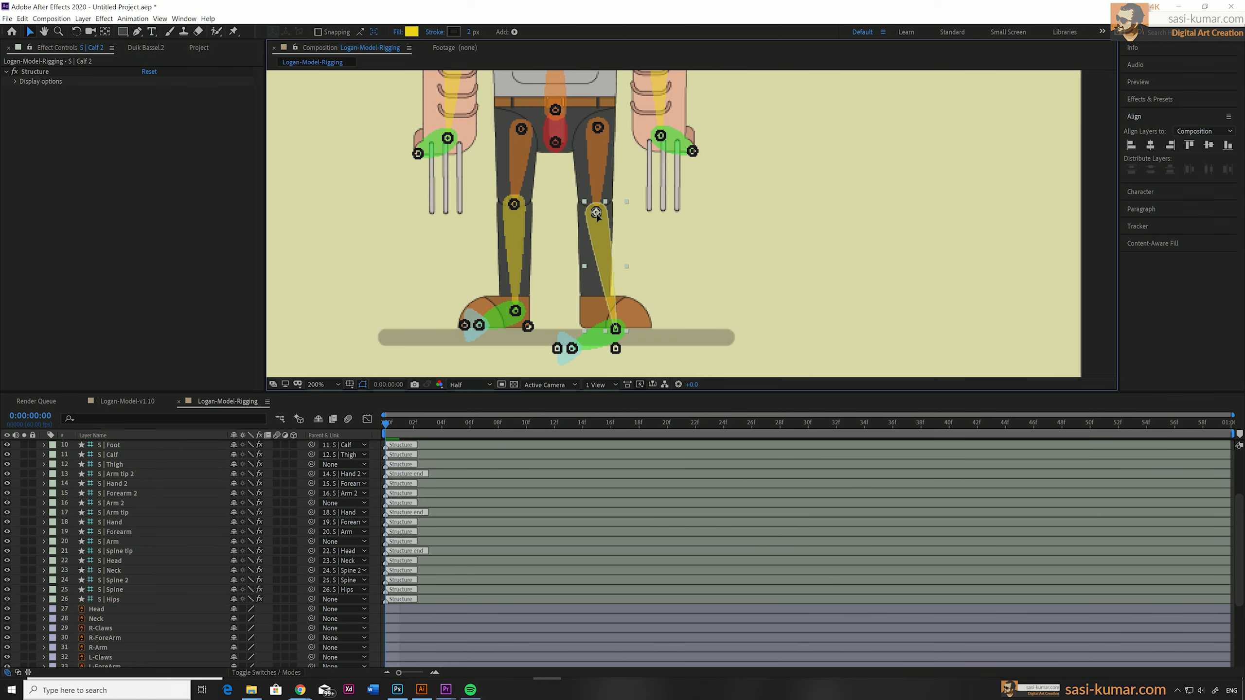
{"action": "left_click_drag", "start_coordinate": [616, 329], "coordinate": [594, 312]}
Rotate the Foot 2 structure to about -148° so it points outwards, and fit its heel and toe joints to the shoe.
{"action": "key", "text": "r"}
{"action": "left_click_drag", "start_coordinate": [247, 455], "coordinate": [174, 454]}
{"action": "left_click", "coordinate": [648, 325]}
{"action": "left_click_drag", "start_coordinate": [594, 314], "coordinate": [587, 326]}
{"action": "left_click", "coordinate": [637, 322]}
{"action": "left_click_drag", "start_coordinate": [649, 329], "coordinate": [655, 326]}
Collapse the Foot 2 rotation property and enlarge the timeline area to list more layers.
{"action": "left_click", "coordinate": [716, 284]}
{"action": "scroll", "coordinate": [717, 284], "scroll_direction": "down", "scroll_amount": 1}
{"action": "left_click_drag", "start_coordinate": [745, 168], "coordinate": [763, 237]}
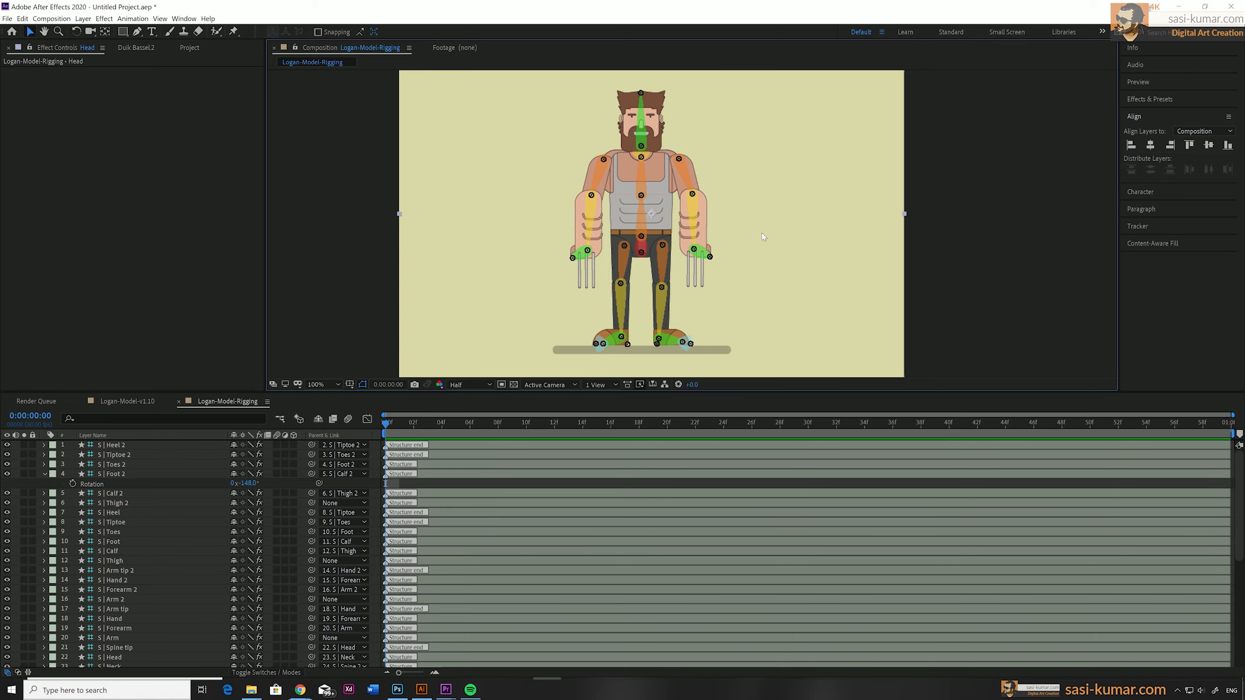
{"action": "left_click", "coordinate": [44, 474]}
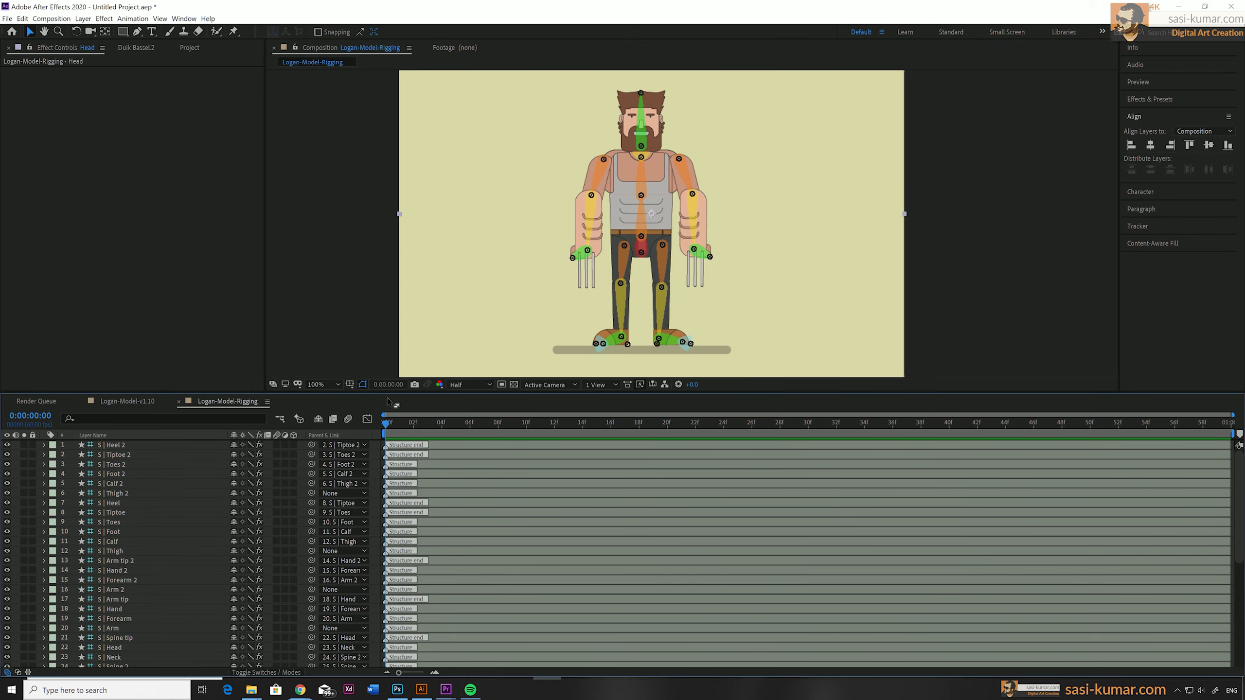
{"action": "left_click_drag", "start_coordinate": [388, 398], "coordinate": [389, 343]}
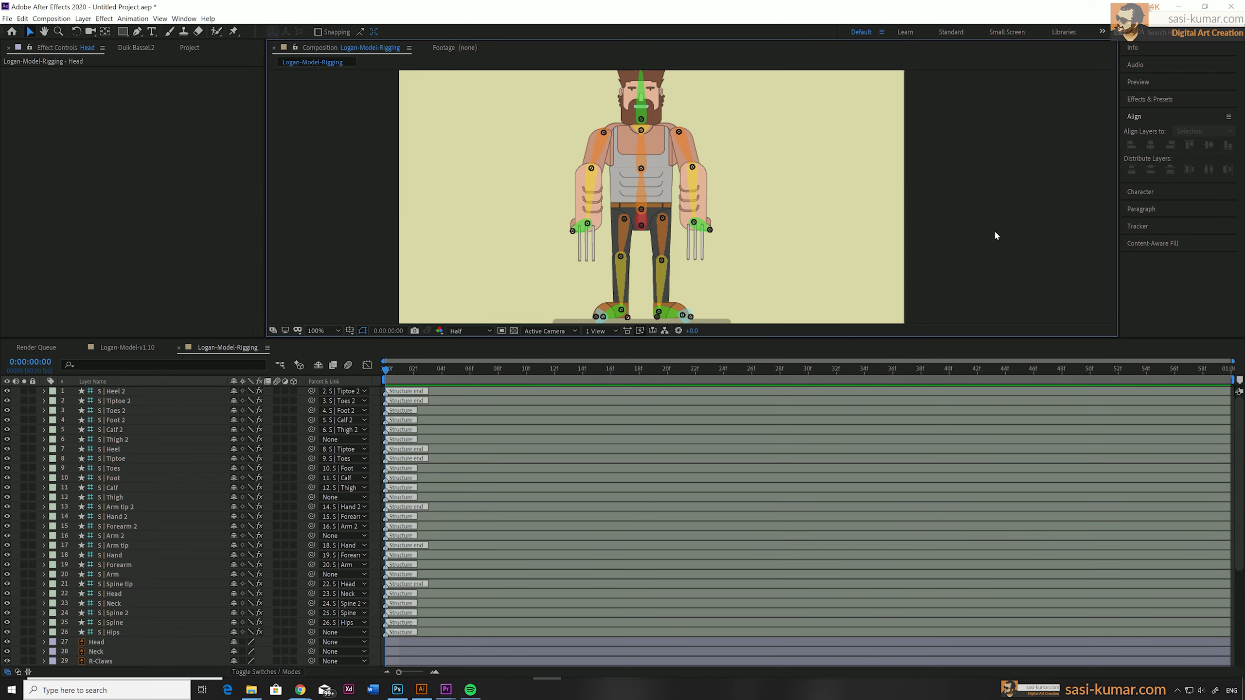
{"action": "scroll", "coordinate": [994, 236], "scroll_direction": "down", "scroll_amount": 2}
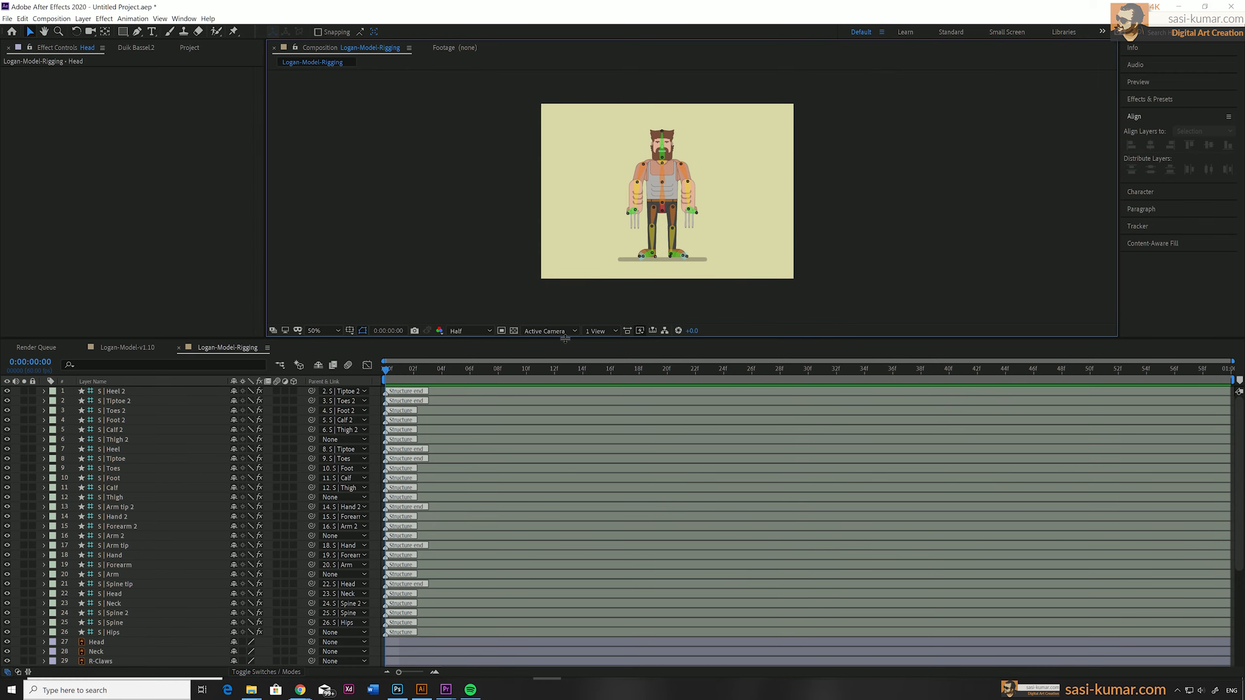
{"action": "left_click_drag", "start_coordinate": [564, 339], "coordinate": [570, 167]}
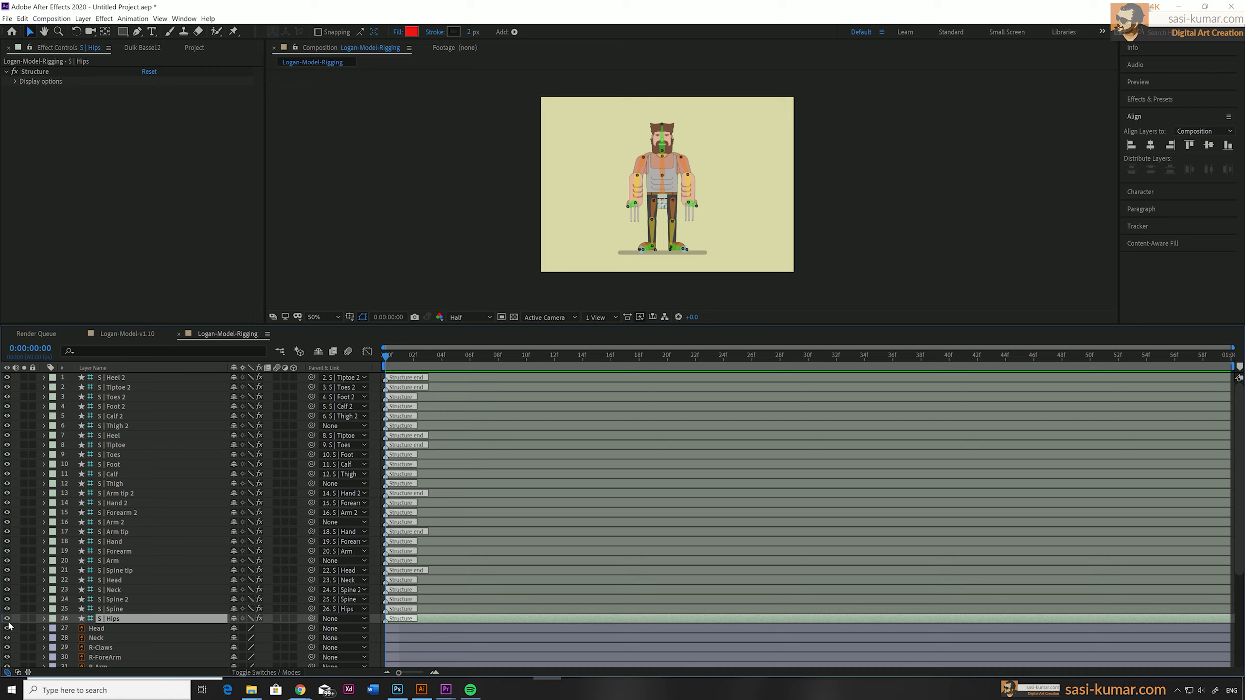
Hide all structure layers from Hips through Heel 2 and enlarge the composition view of the bare artwork.
{"action": "left_click_drag", "start_coordinate": [7, 619], "coordinate": [8, 378]}
{"action": "left_click", "coordinate": [679, 307]}
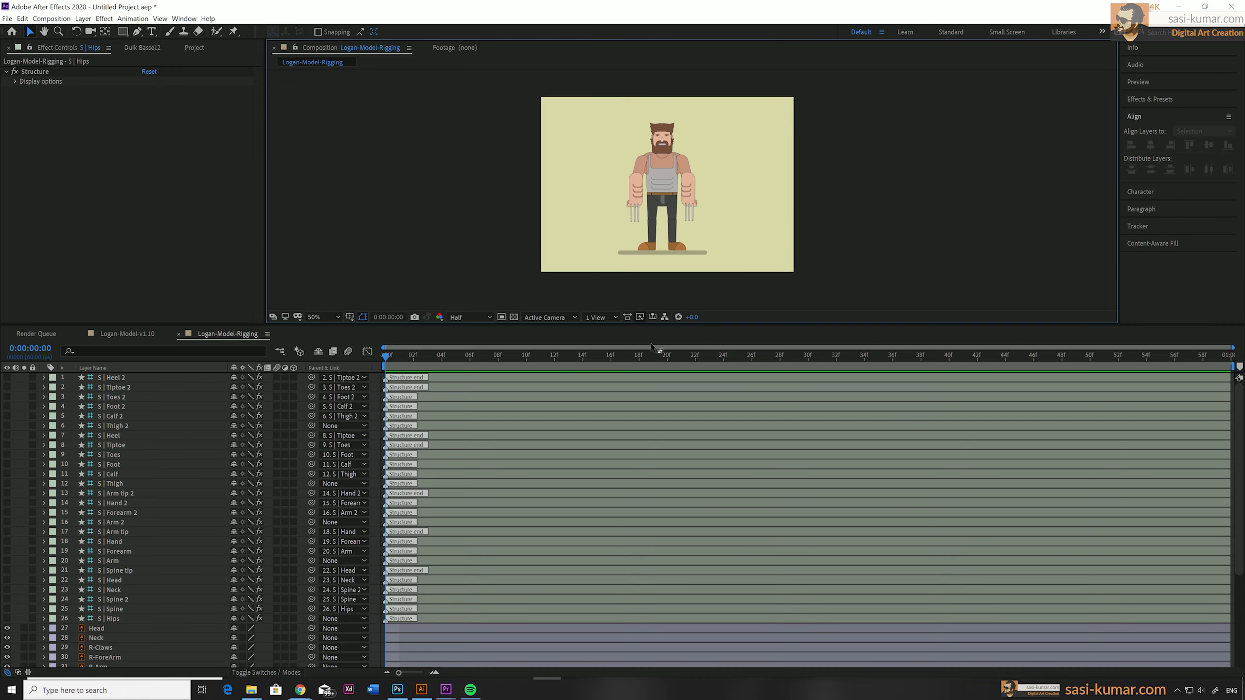
{"action": "left_click_drag", "start_coordinate": [672, 326], "coordinate": [672, 327]}
{"action": "left_click_drag", "start_coordinate": [656, 397], "coordinate": [642, 434]}
{"action": "key", "text": "period"}
{"action": "key", "text": "period"}
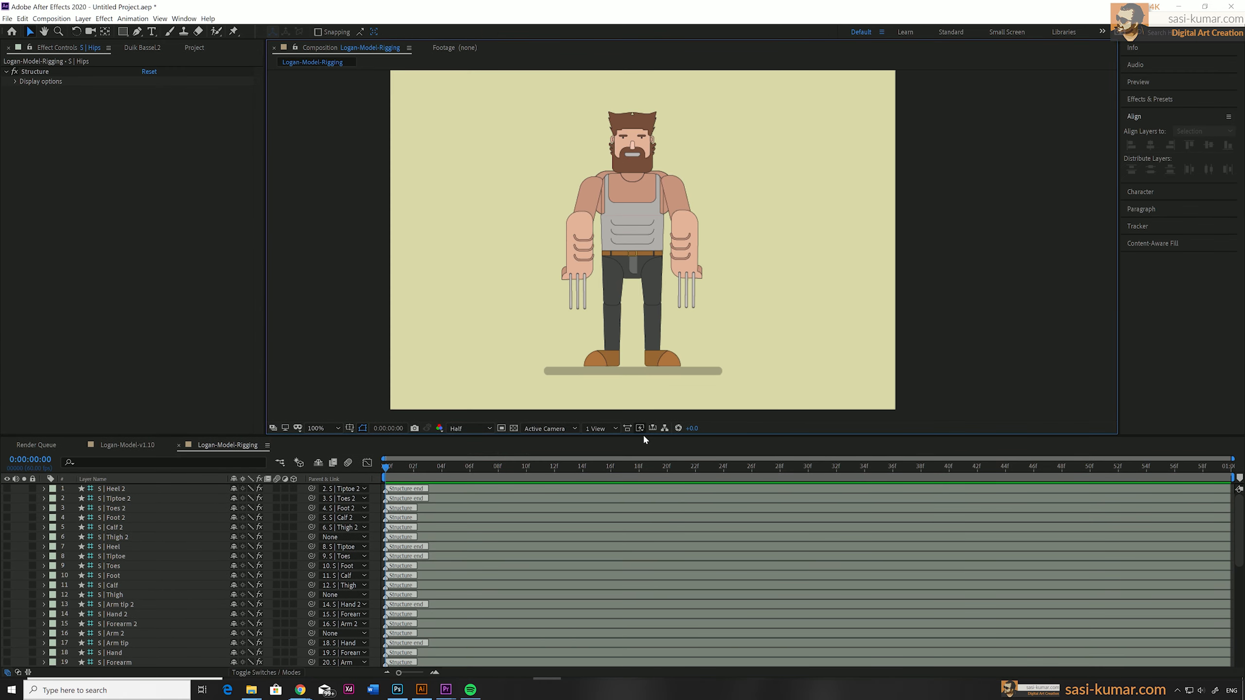
Move the Head layer's anchor point to the bottom of the beard and the Neck layer's to the base of the neck.
{"action": "key", "text": "space"}
{"action": "left_click_drag", "start_coordinate": [702, 300], "coordinate": [723, 449]}
{"action": "left_click", "coordinate": [598, 221]}
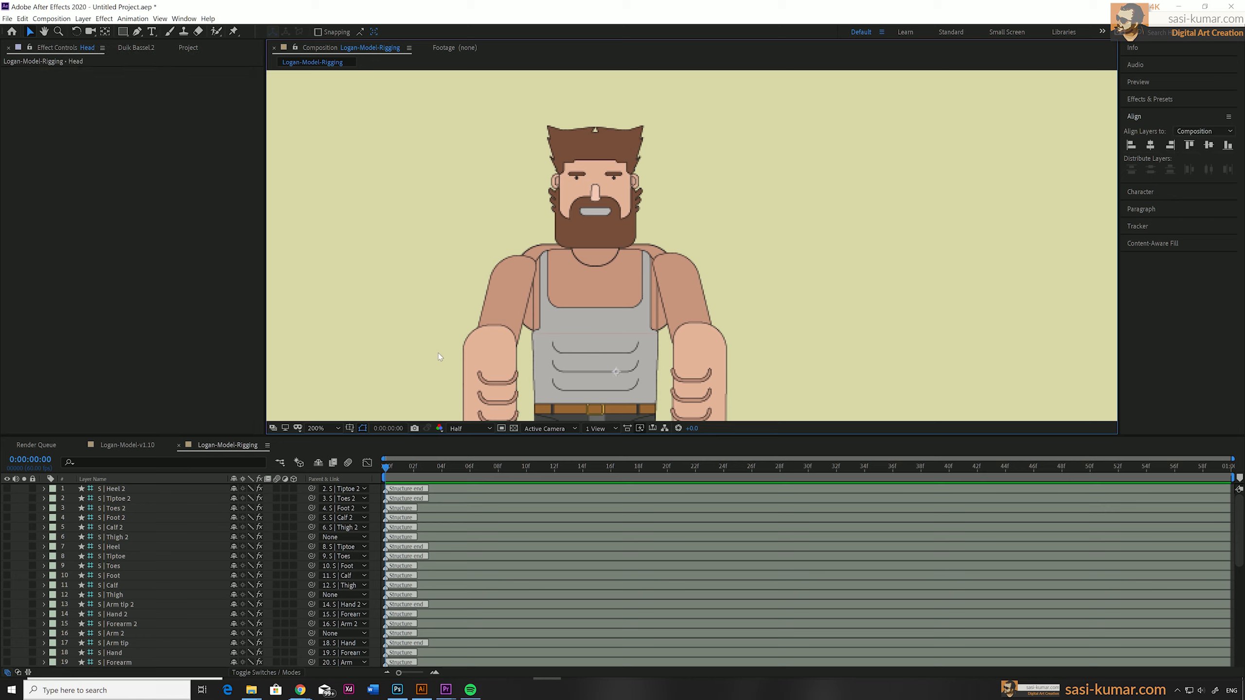
{"action": "scroll", "coordinate": [380, 628], "scroll_direction": "down", "scroll_amount": 9}
{"action": "scroll", "coordinate": [380, 627], "scroll_direction": "up", "scroll_amount": 3}
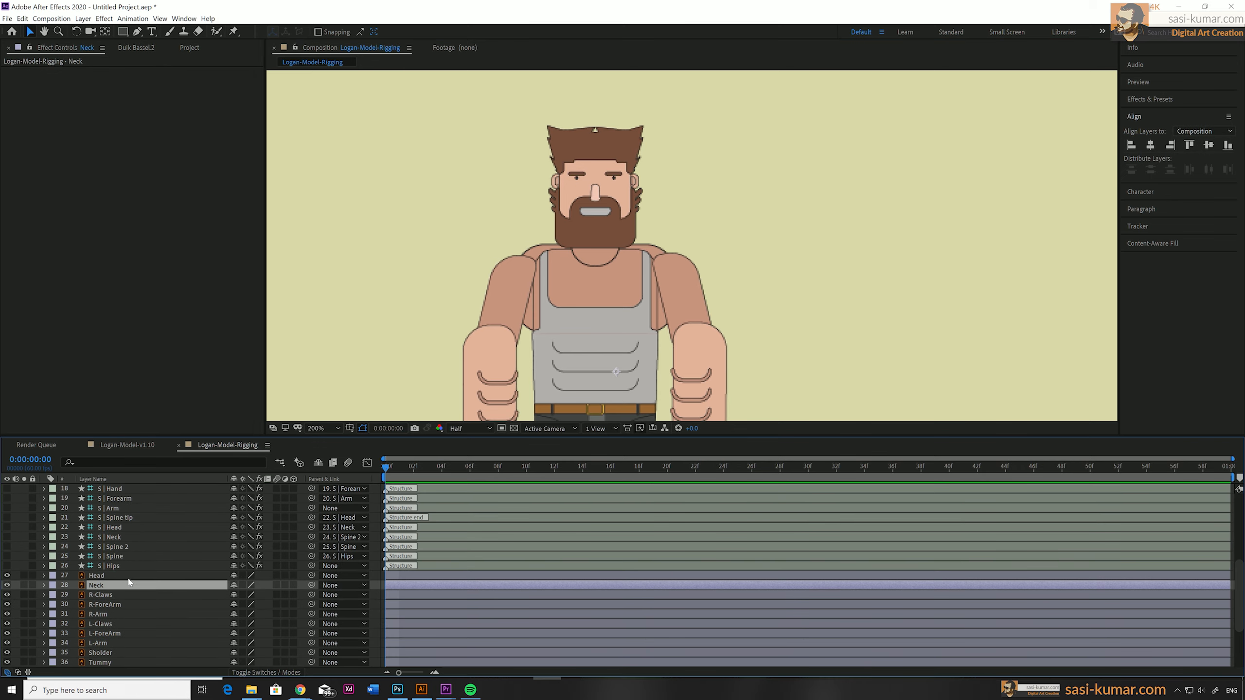
{"action": "left_click", "coordinate": [106, 37]}
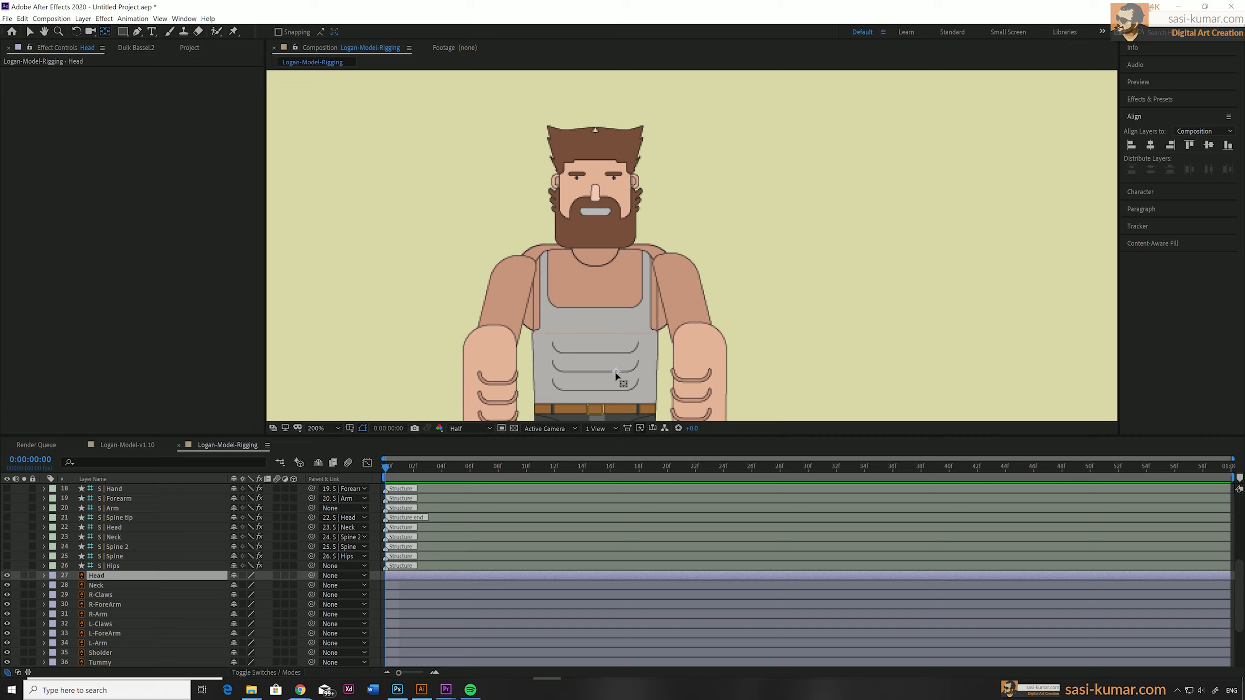
{"action": "left_click_drag", "start_coordinate": [619, 372], "coordinate": [595, 251]}
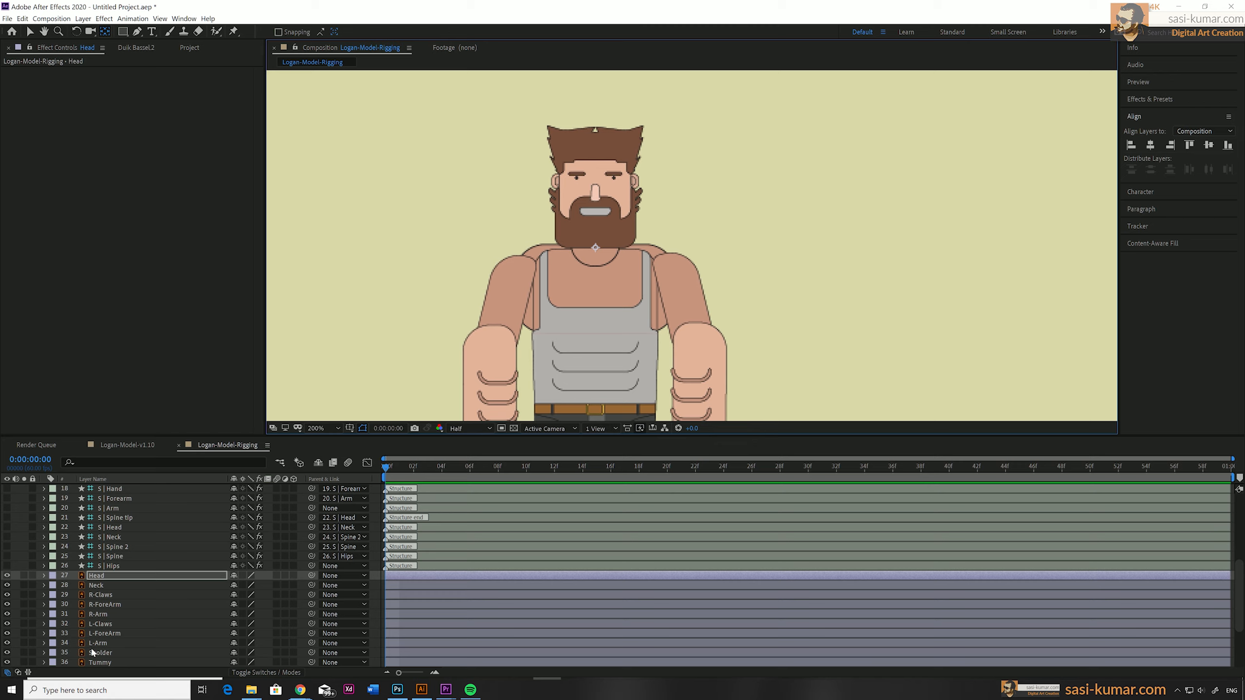
{"action": "left_click", "coordinate": [123, 587]}
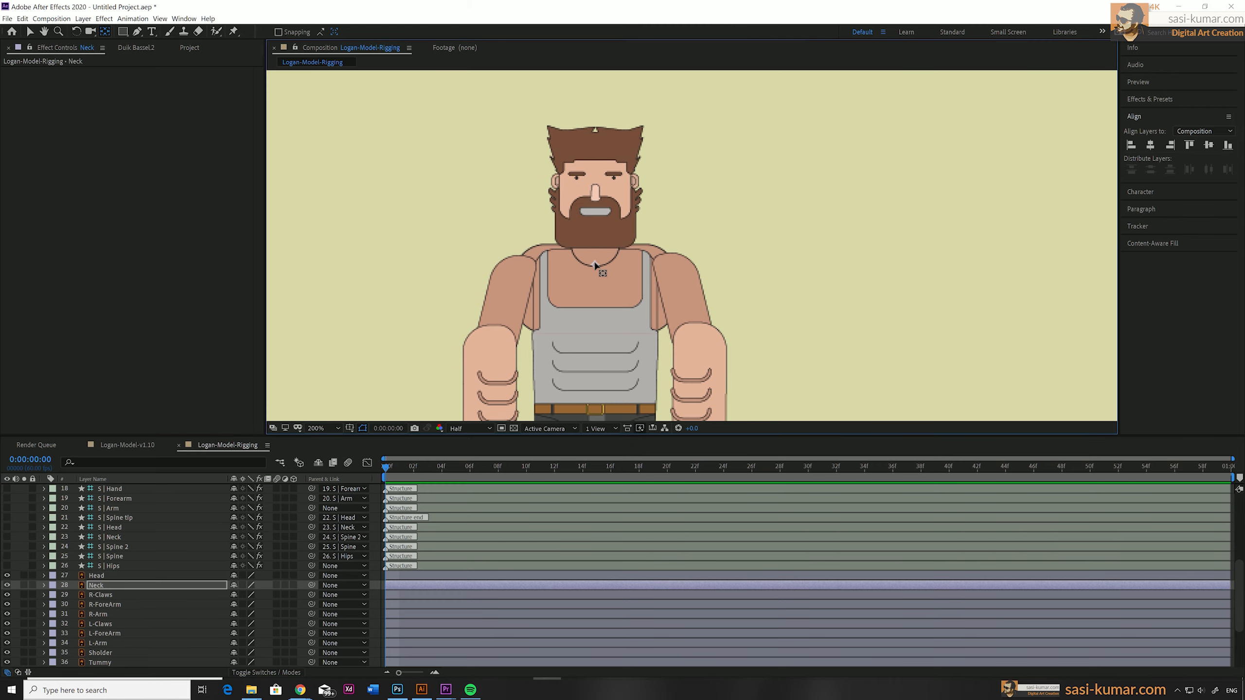
Place the R-Arm layer's anchor point at the shoulder joint where the upper arm meets the torso.
{"action": "left_click", "coordinate": [127, 603]}
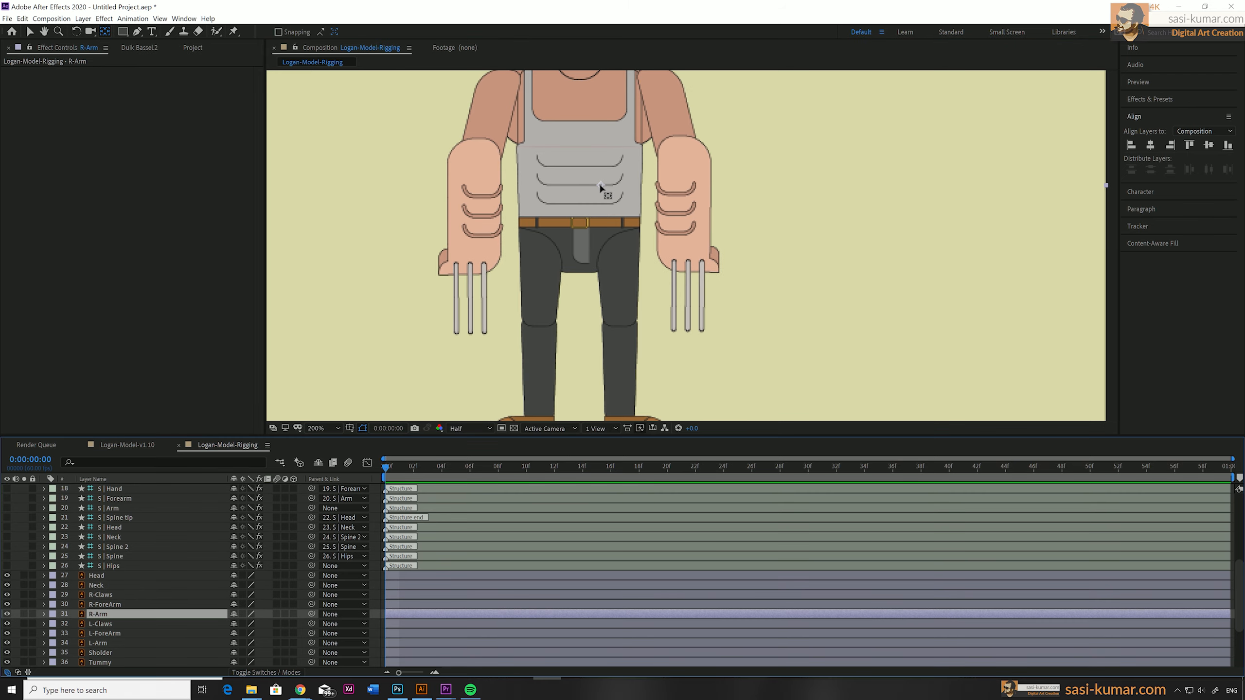
{"action": "left_click_drag", "start_coordinate": [601, 186], "coordinate": [646, 89]}
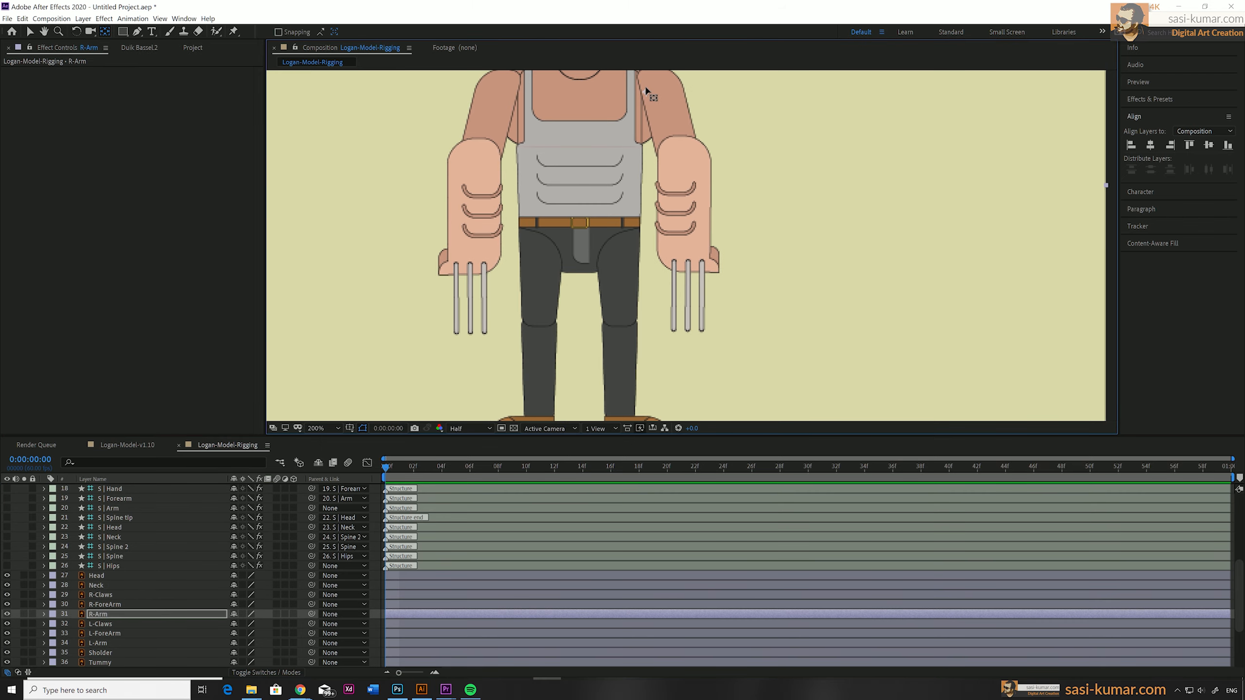
{"action": "key", "text": "h"}
{"action": "left_click_drag", "start_coordinate": [653, 203], "coordinate": [618, 309]}
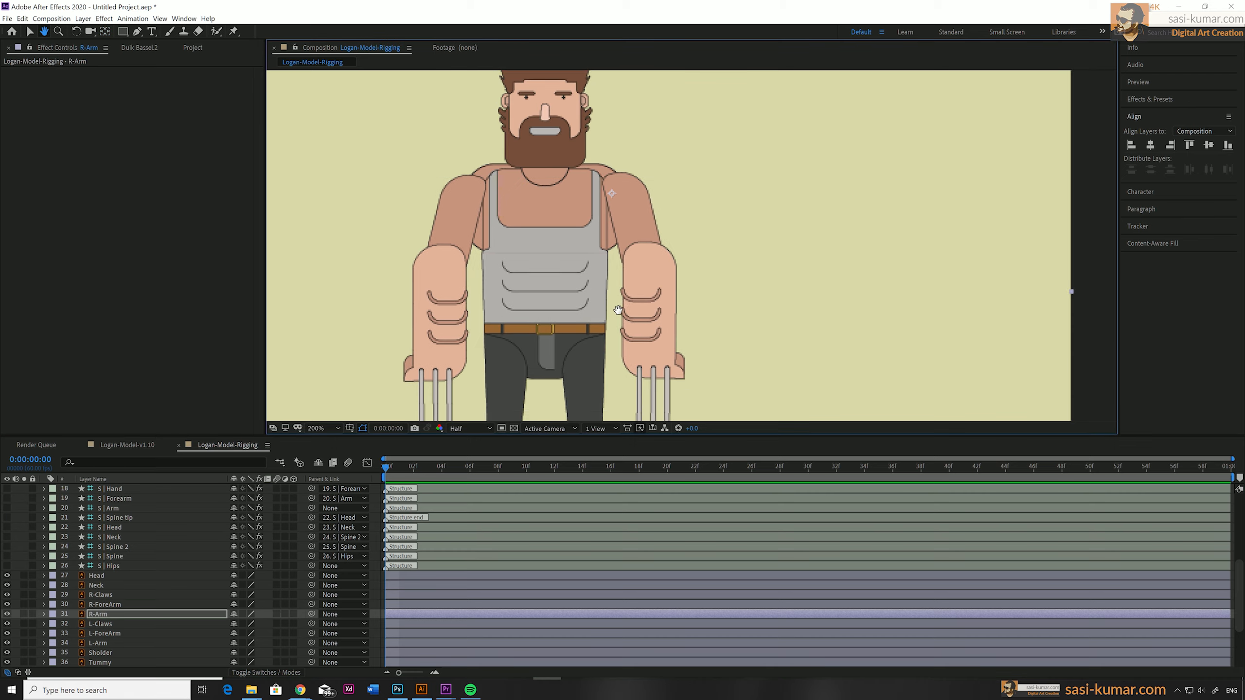
{"action": "key", "text": "y"}
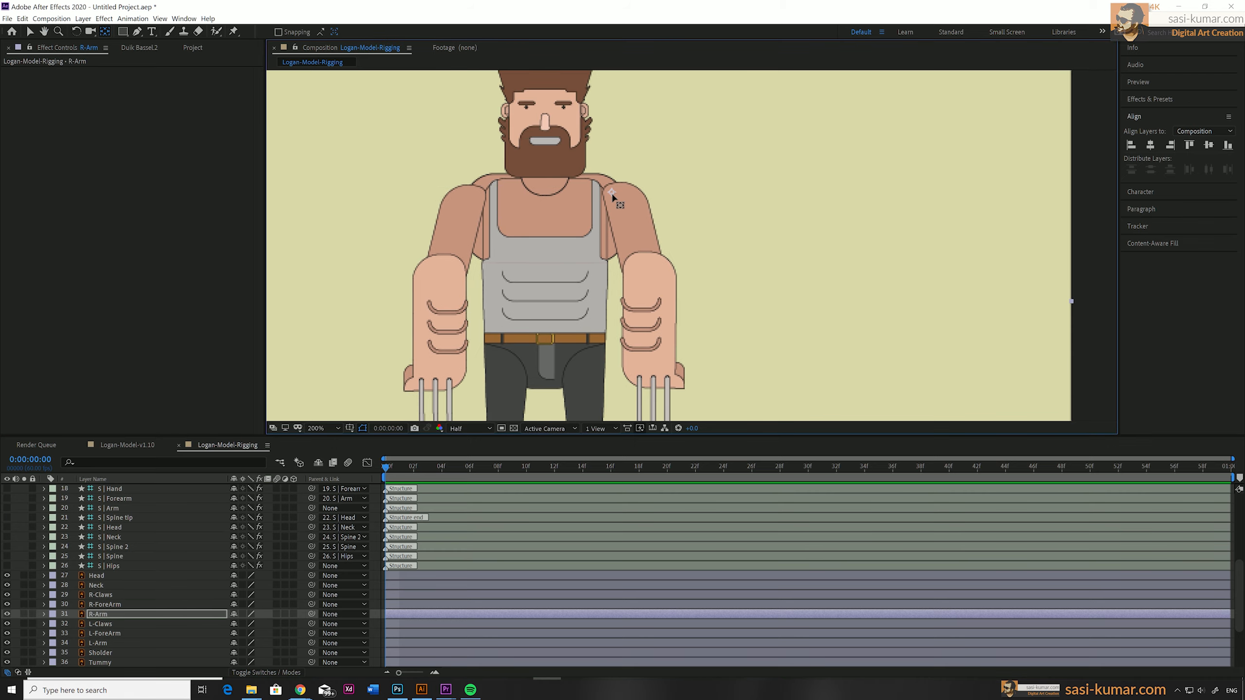
Move the anchor points of the L-ForeArm and R-ForeArm layers to their elbows.
{"action": "left_click", "coordinate": [113, 633]}
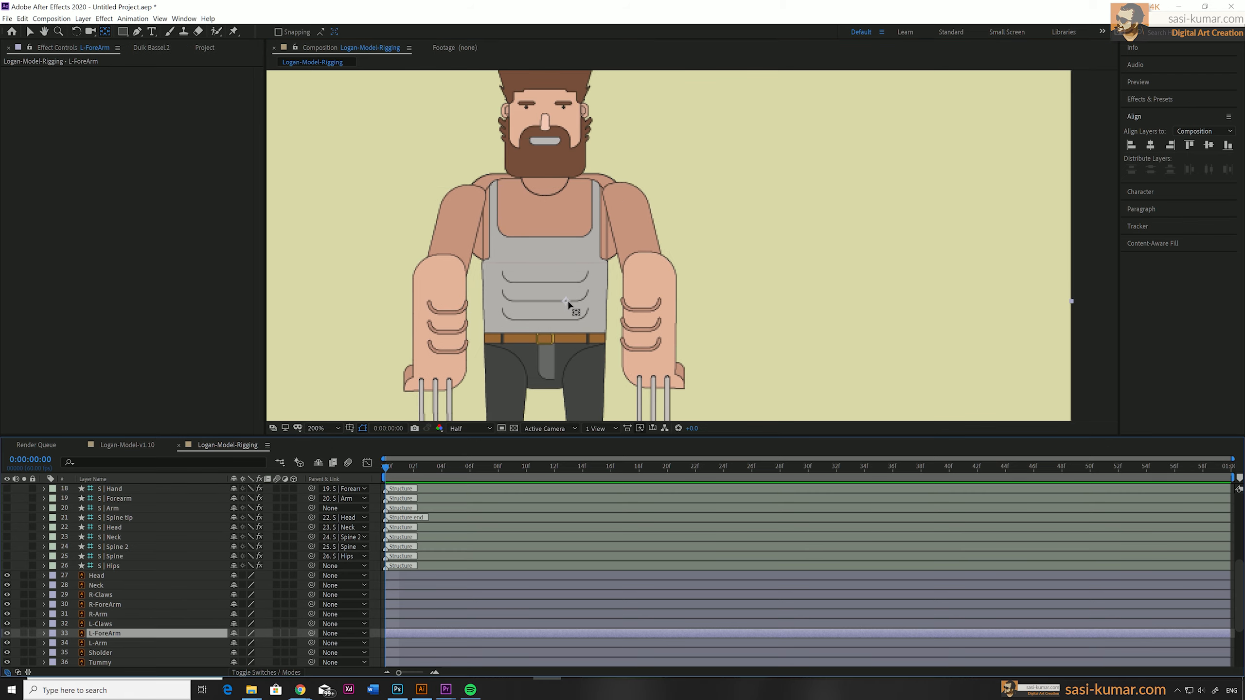
{"action": "left_click_drag", "start_coordinate": [567, 302], "coordinate": [450, 264]}
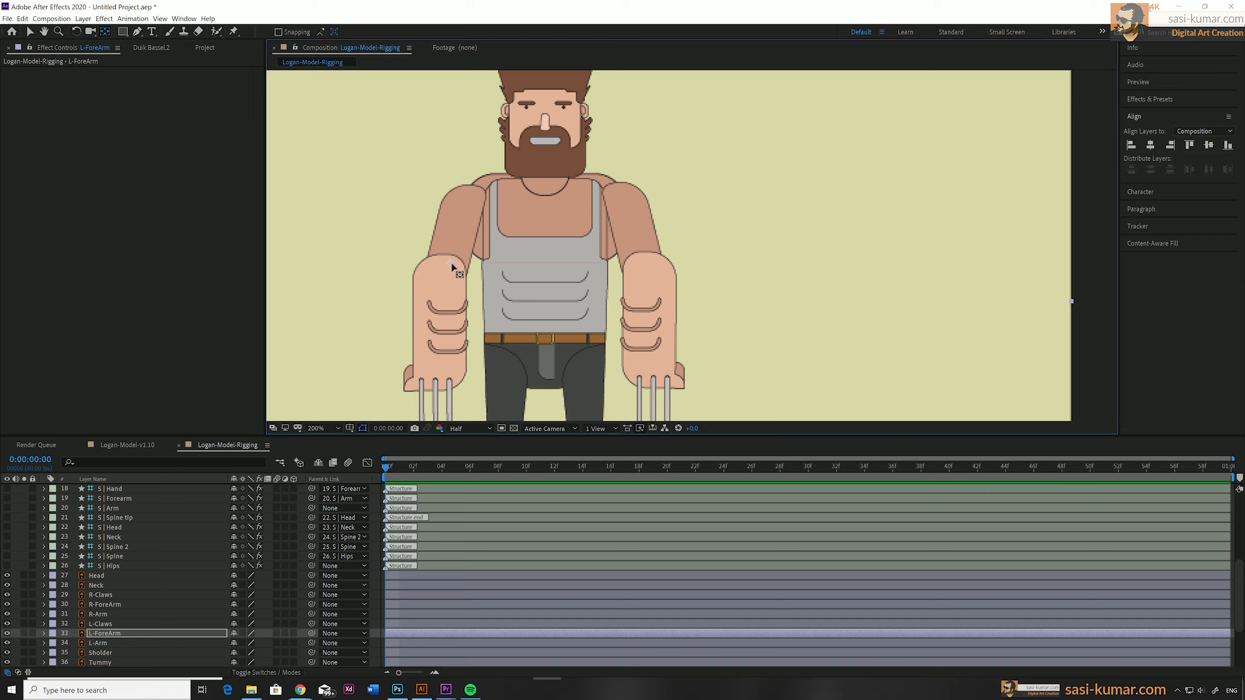
{"action": "left_click", "coordinate": [108, 605]}
{"action": "left_click_drag", "start_coordinate": [655, 374], "coordinate": [637, 267]}
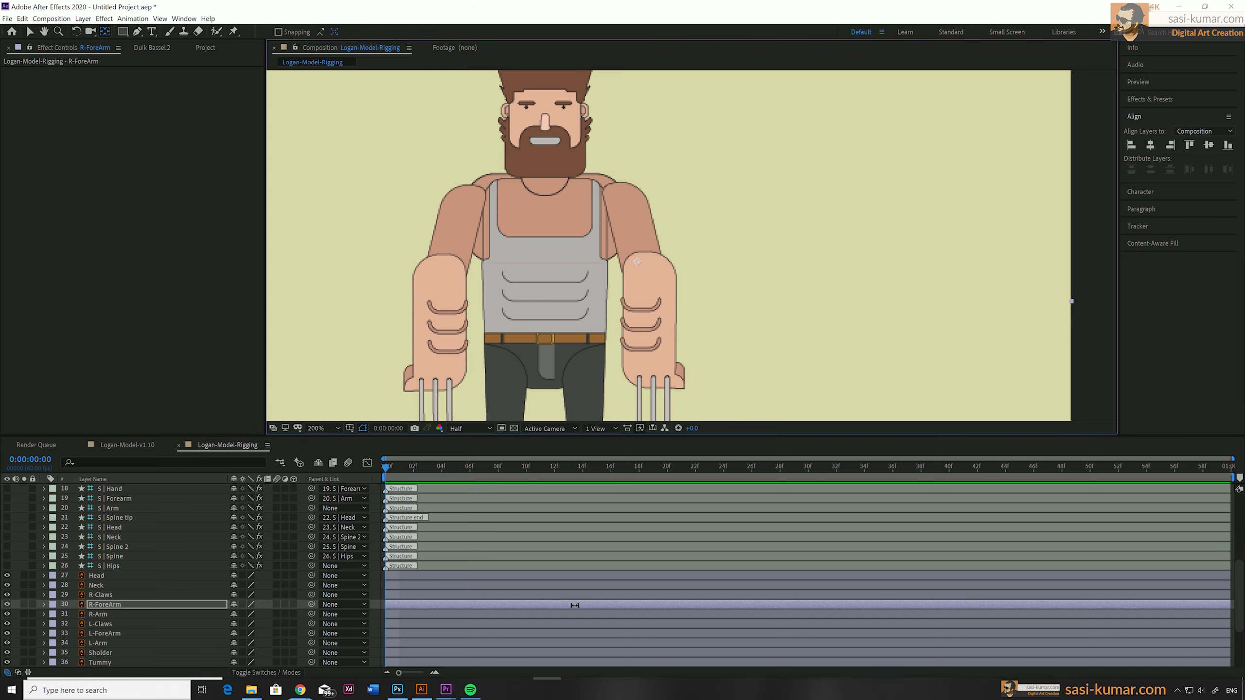
Move the L-Arm anchor point to its shoulder and fit the Sholder and Tummy anchor points to the torso's centre line.
{"action": "left_click", "coordinate": [109, 644]}
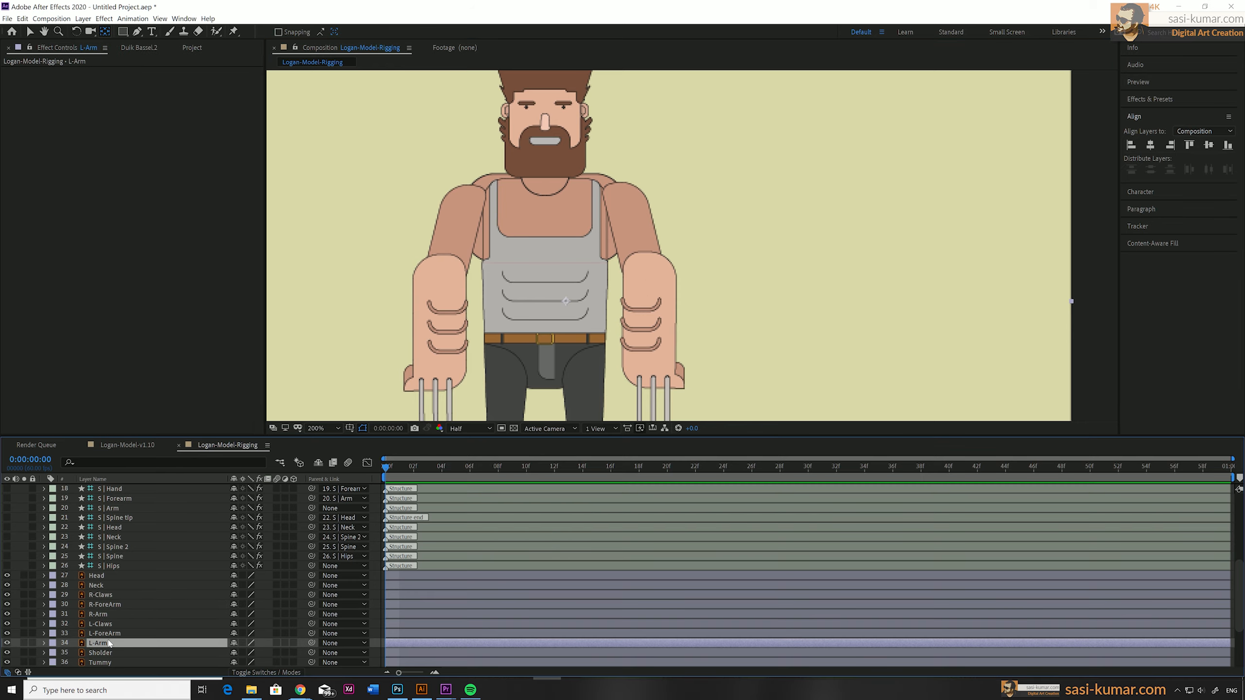
{"action": "left_click", "coordinate": [103, 652]}
{"action": "scroll", "coordinate": [535, 196], "scroll_direction": "down", "scroll_amount": 3}
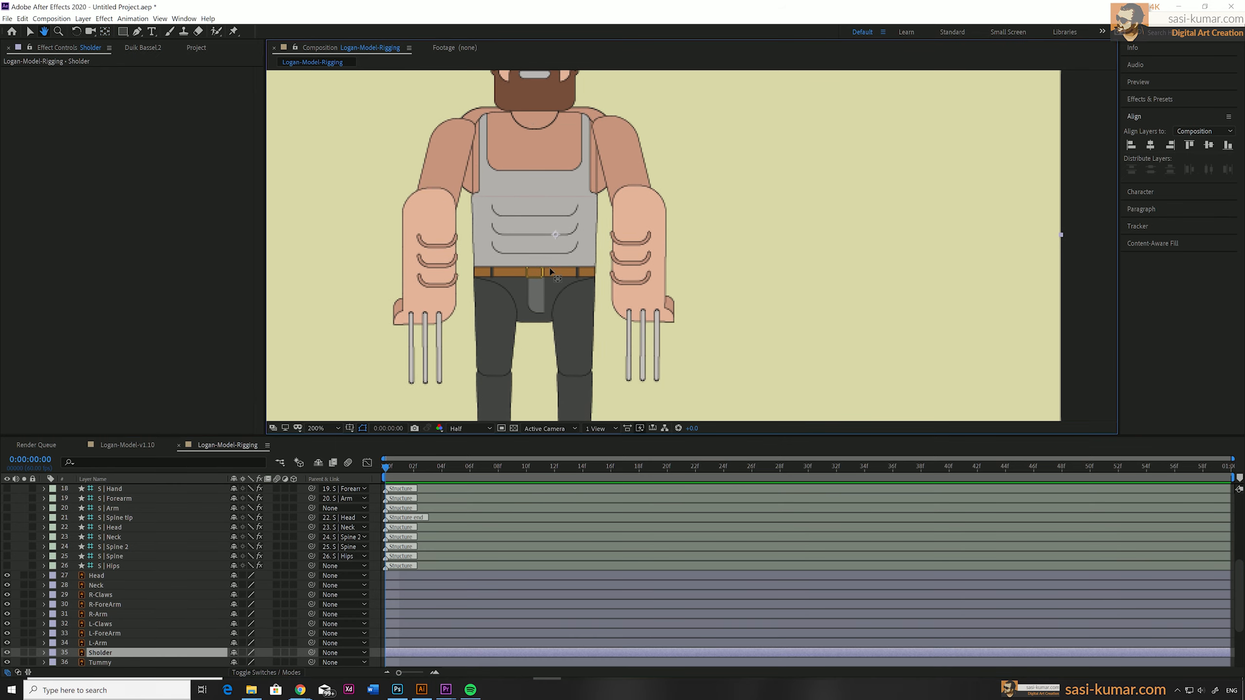
{"action": "key", "text": "ctrl+Down"}
{"action": "key", "text": "ctrl+Down"}
Place the anchor points of R-Tight, R-Shoes and R-Calf at that leg's hip, ankle and knee.
{"action": "scroll", "coordinate": [535, 255], "scroll_direction": "down", "scroll_amount": 4}
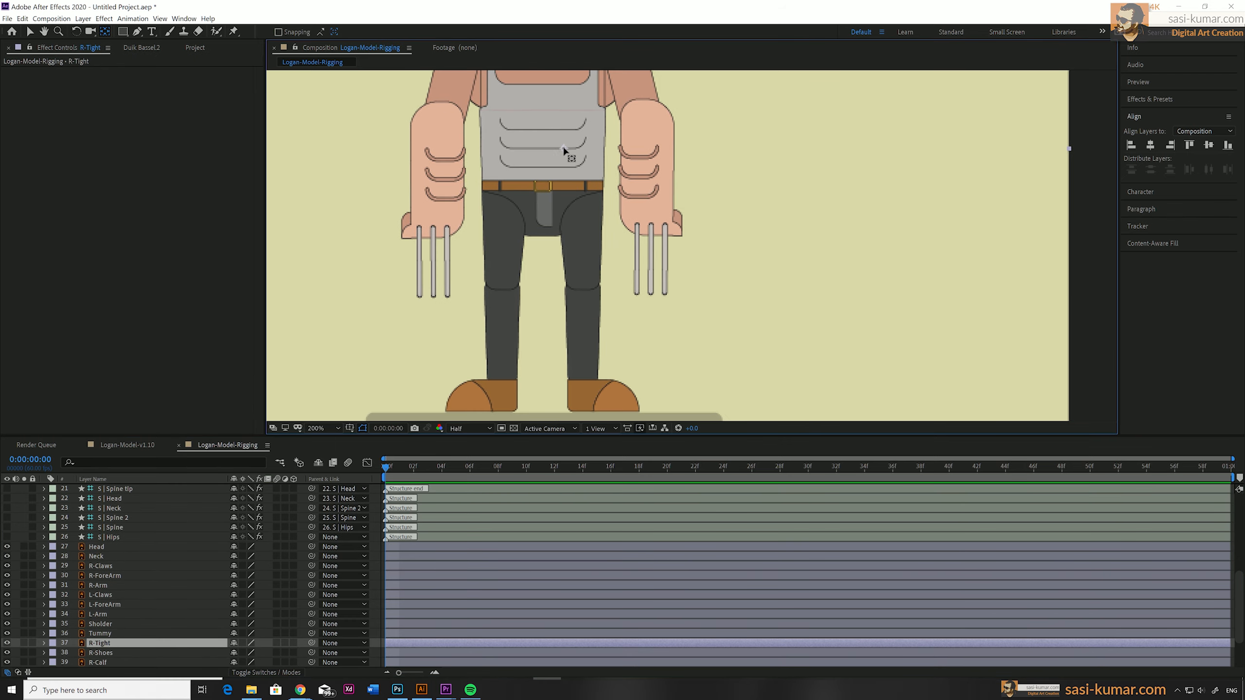
{"action": "scroll", "coordinate": [582, 381], "scroll_direction": "down", "scroll_amount": 1}
{"action": "key", "text": "ctrl+Down"}
{"action": "key", "text": "ctrl+Down"}
{"action": "key", "text": "ctrl+Down"}
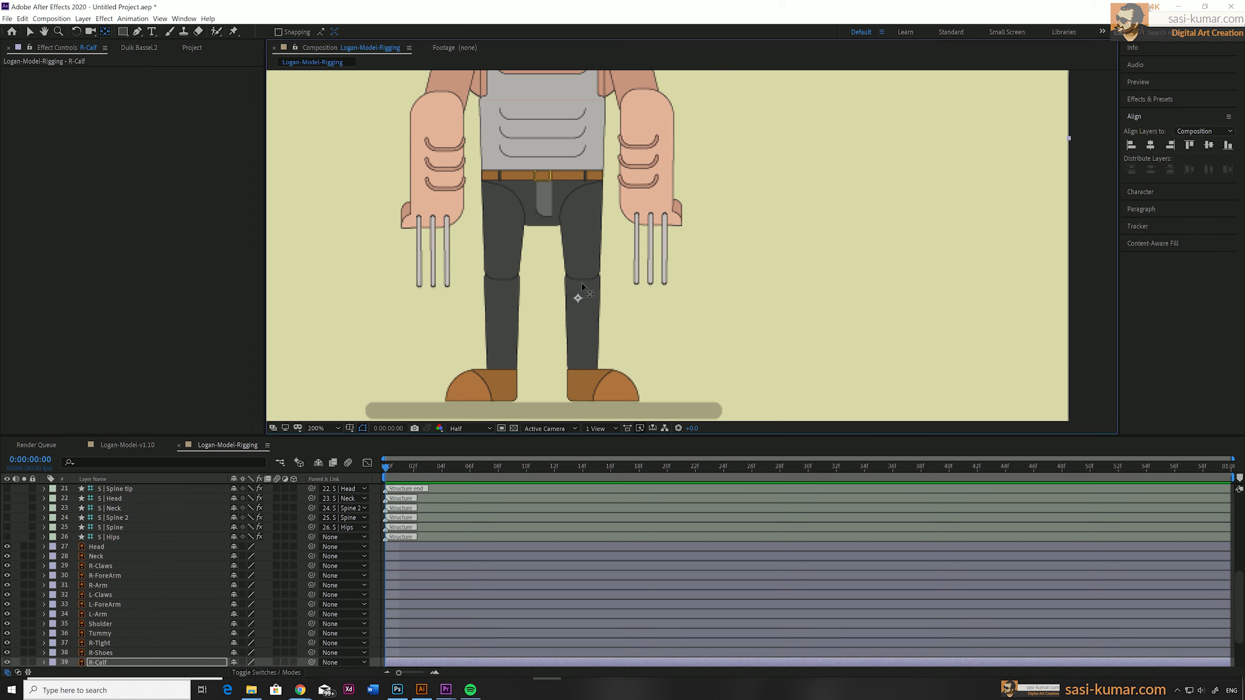
Place the L-Tight, L-Shoes and L-Calf anchor points at hip, ankle and knee, and centre those of Hip and Shadow on their artwork.
{"action": "key", "text": "ctrl+Down"}
{"action": "key", "text": "ctrl+Down"}
{"action": "key", "text": "ctrl+Down"}
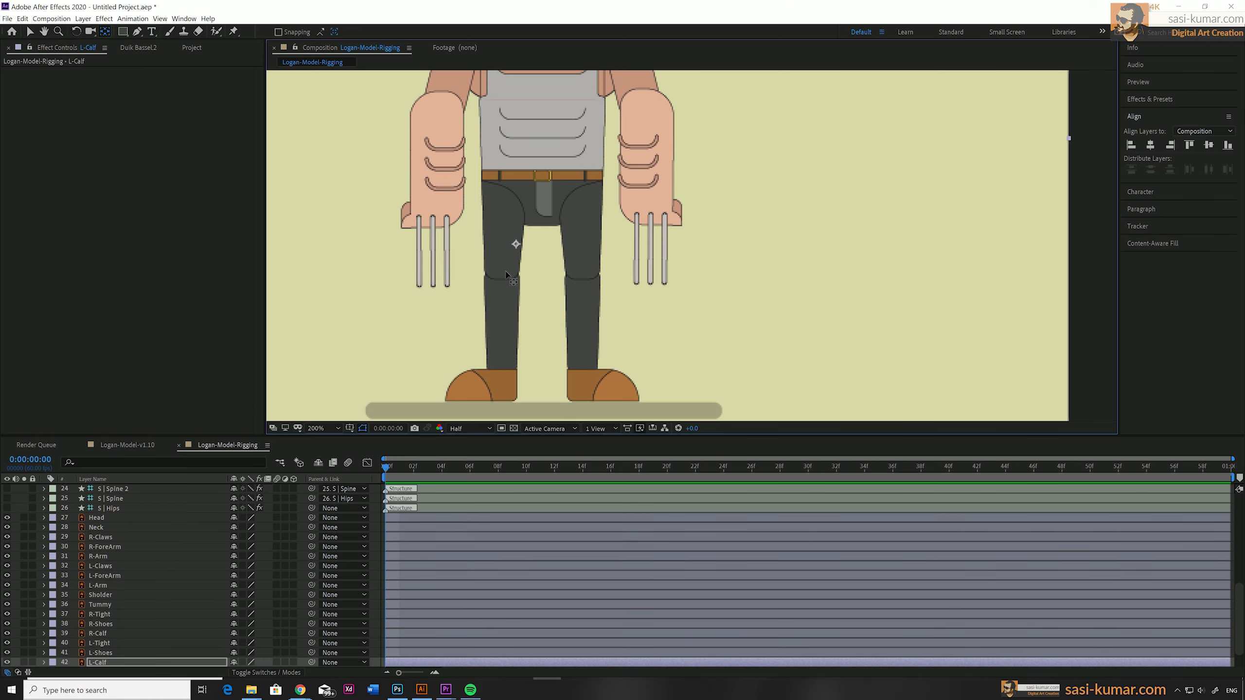
{"action": "key", "text": "ctrl+Down"}
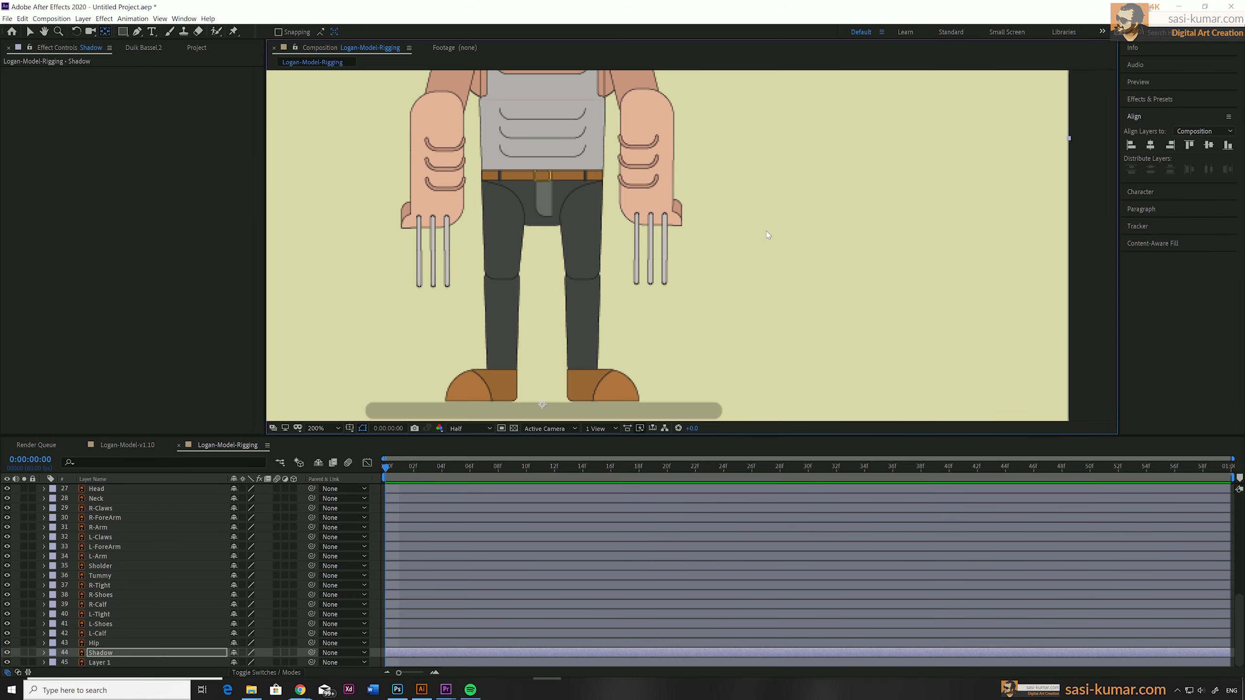
Set the composition view to 100% and enlarge the timeline area to list the structure and artwork layers together.
{"action": "key", "text": "slash"}
{"action": "left_click_drag", "start_coordinate": [552, 435], "coordinate": [549, 287]}
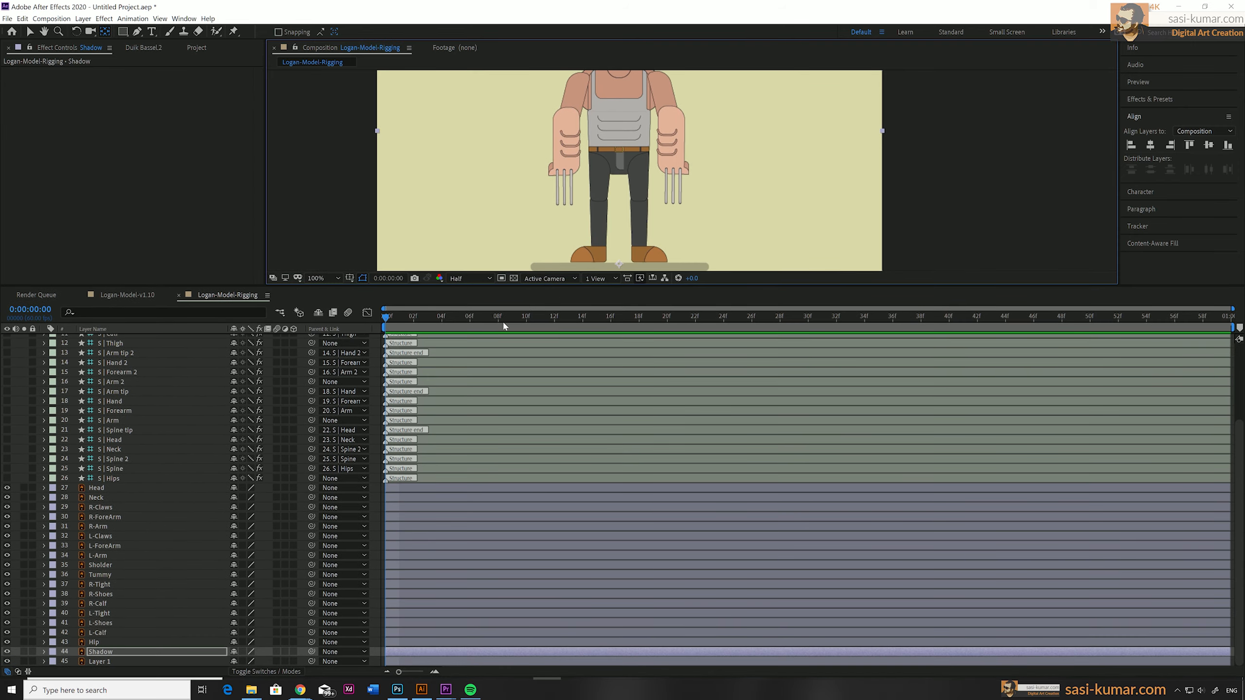
{"action": "scroll", "coordinate": [412, 422], "scroll_direction": "up", "scroll_amount": 3}
{"action": "left_click_drag", "start_coordinate": [515, 192], "coordinate": [516, 189]}
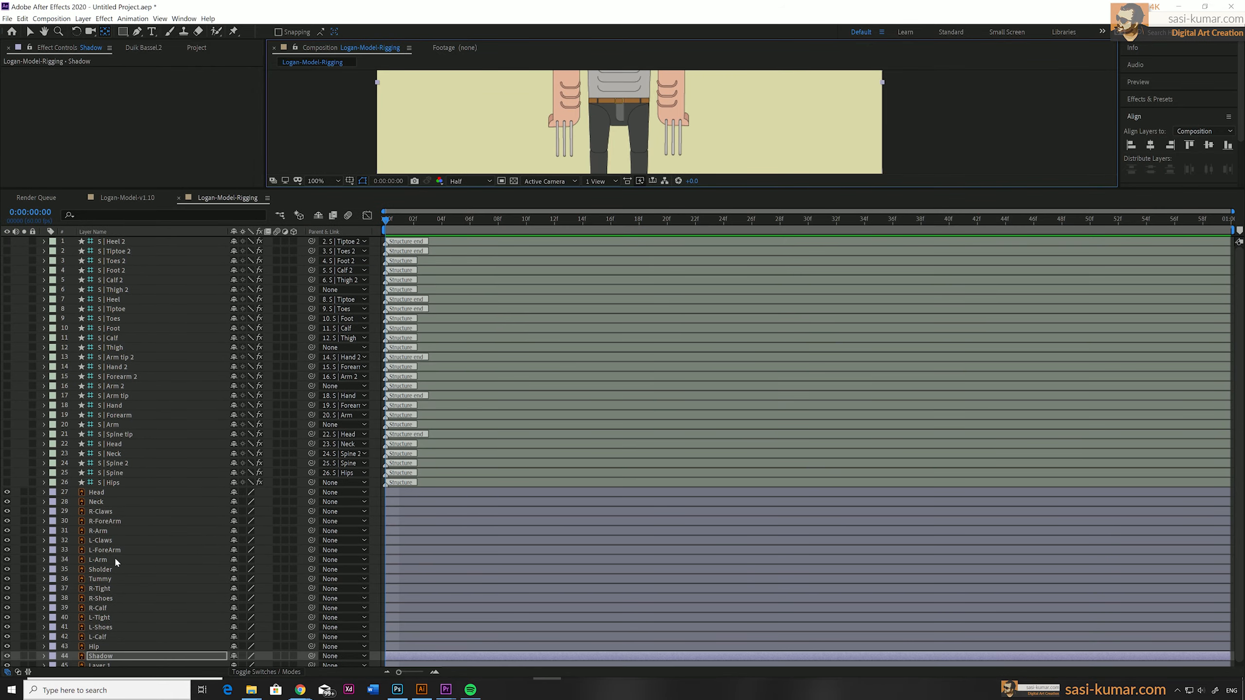
Parent the Head artwork layer to the S | Head structure and the Neck layer to S | Neck.
{"action": "left_click", "coordinate": [99, 493]}
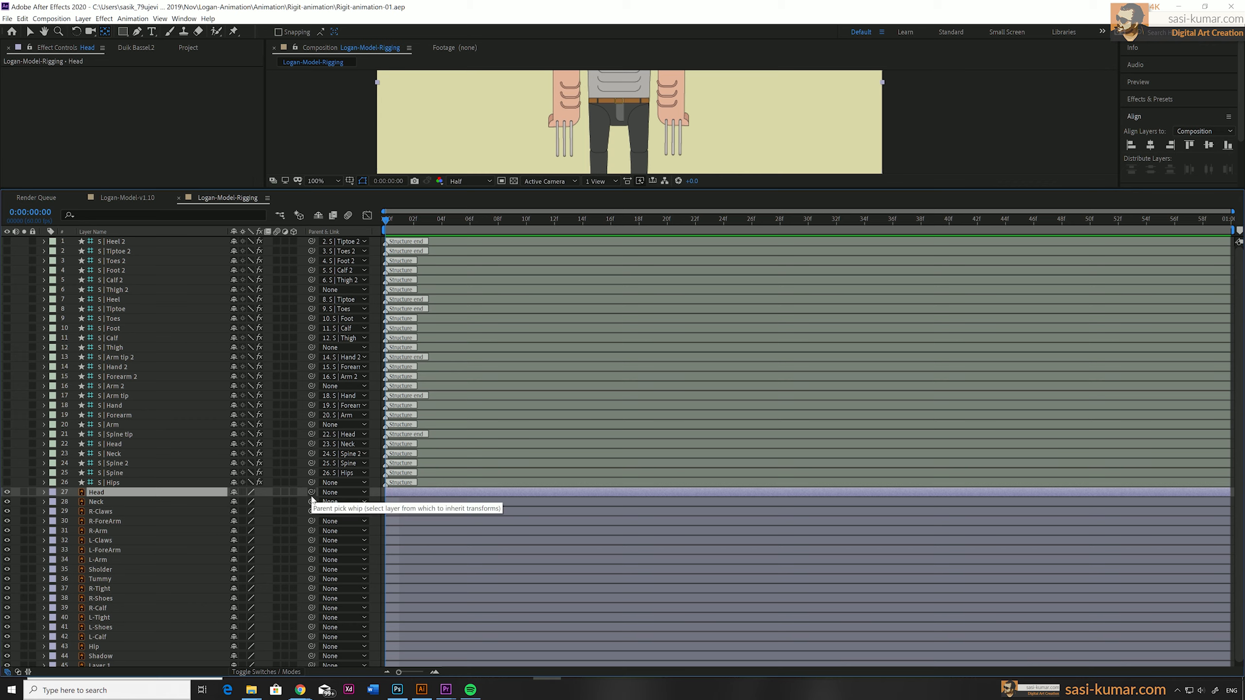
{"action": "left_click_drag", "start_coordinate": [311, 492], "coordinate": [179, 444]}
{"action": "left_click", "coordinate": [119, 503]}
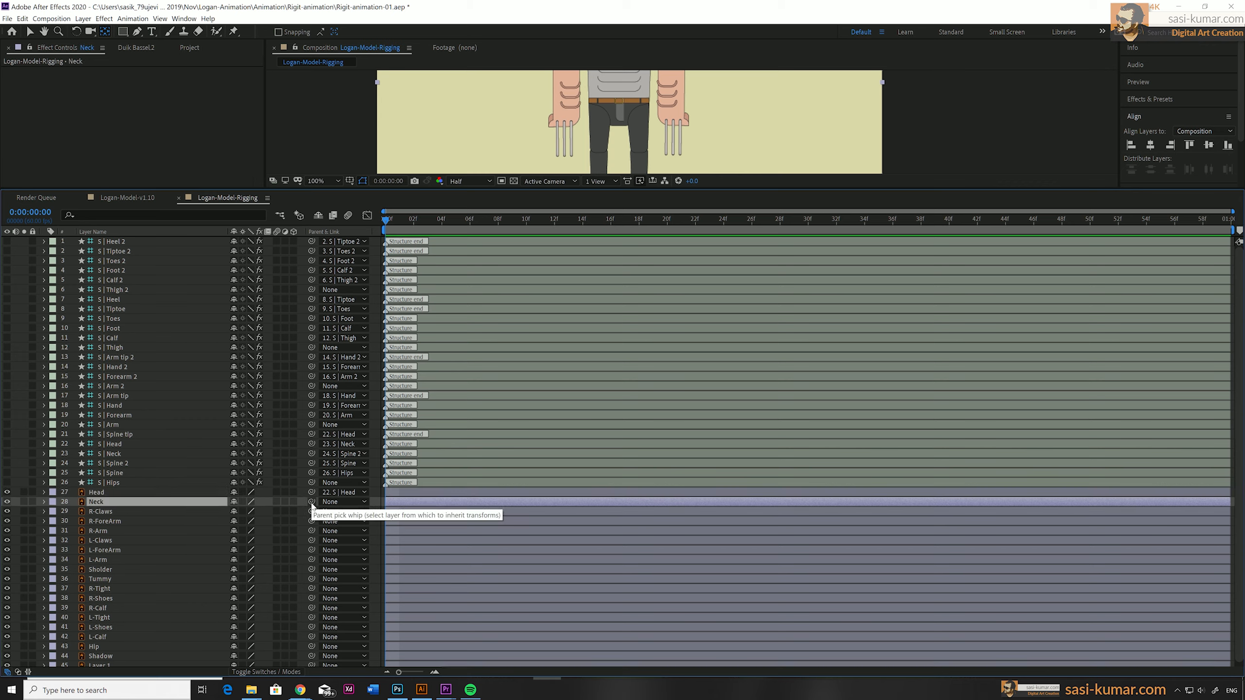
{"action": "left_click_drag", "start_coordinate": [312, 501], "coordinate": [186, 454]}
Parent R-Claws, R-ForeArm and R-Arm to Hand 2, Forearm 2 and Arm 2, and L-Claws, L-ForeArm and L-Arm to Hand, Forearm and Arm.
{"action": "left_click", "coordinate": [157, 514]}
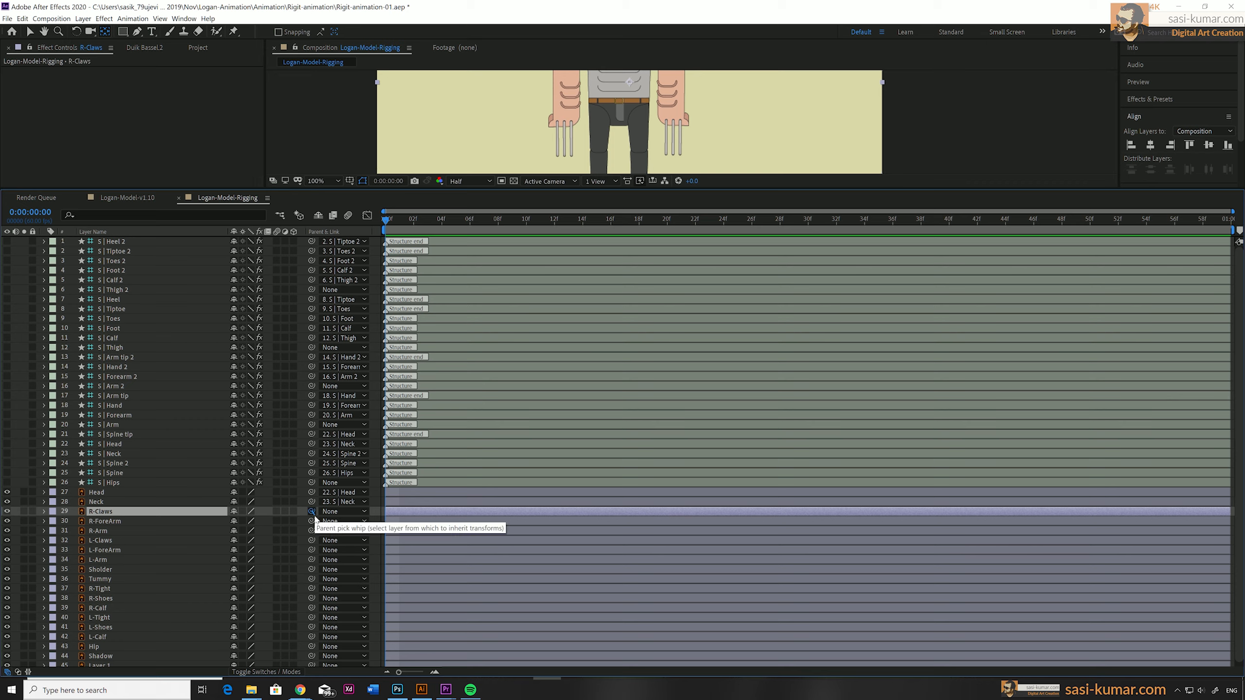
{"action": "left_click_drag", "start_coordinate": [311, 512], "coordinate": [190, 368]}
{"action": "left_click", "coordinate": [144, 523]}
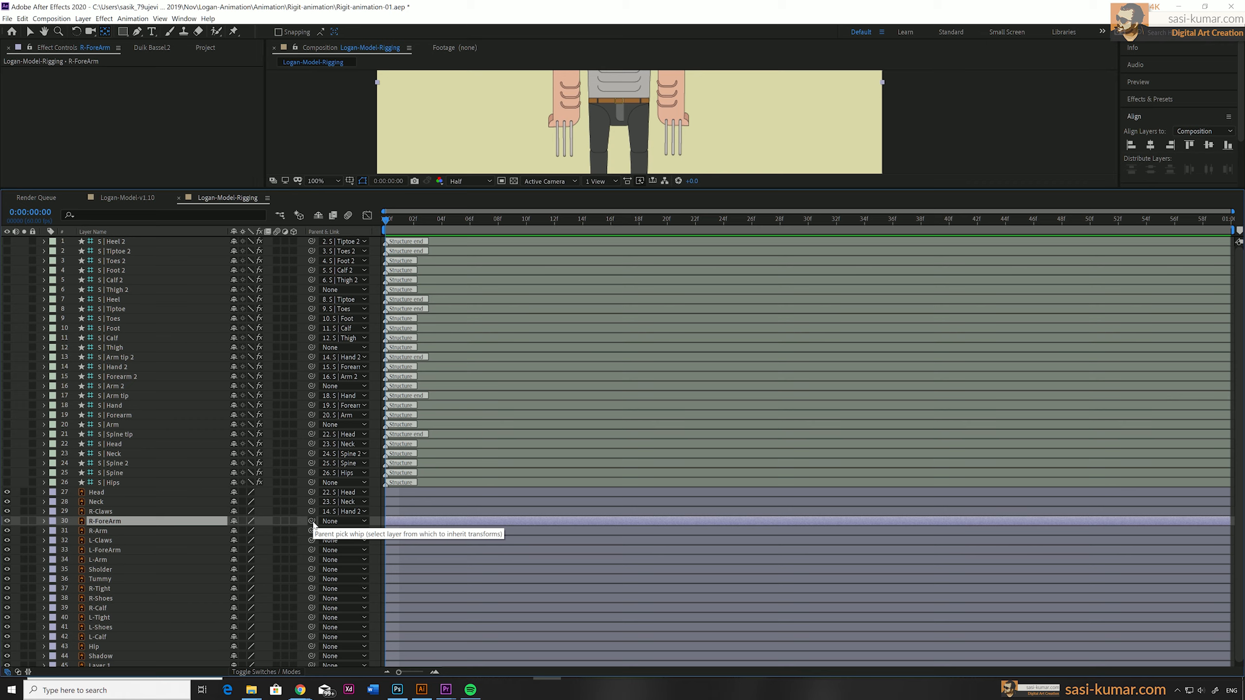
{"action": "left_click_drag", "start_coordinate": [273, 505], "coordinate": [161, 388]}
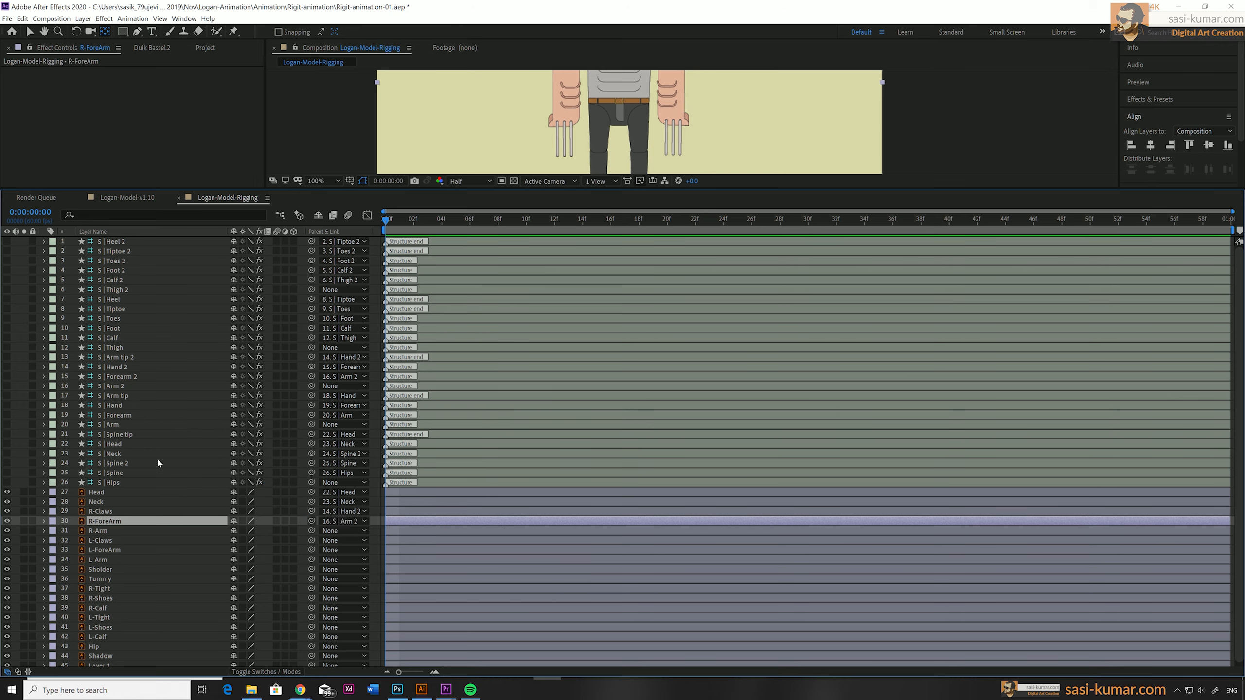
{"action": "left_click_drag", "start_coordinate": [313, 524], "coordinate": [162, 377]}
{"action": "left_click", "coordinate": [135, 532]}
{"action": "left_click_drag", "start_coordinate": [311, 532], "coordinate": [162, 386]}
{"action": "left_click_drag", "start_coordinate": [312, 540], "coordinate": [169, 407]}
{"action": "left_click_drag", "start_coordinate": [311, 550], "coordinate": [159, 415]}
Check which part of the torso S | Spine covers, and parent Sholder to S | Spine 2 and Tummy to S | Spine.
{"action": "left_click", "coordinate": [132, 568]}
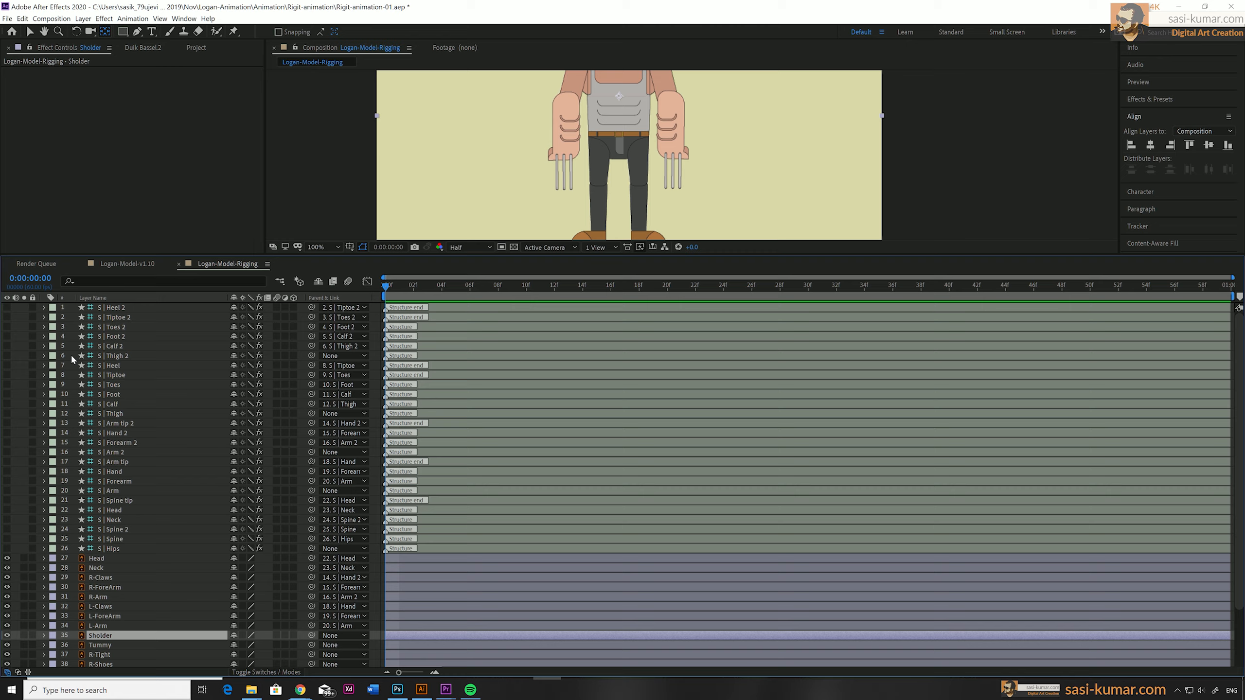
{"action": "left_click", "coordinate": [6, 539]}
{"action": "left_click", "coordinate": [7, 539]}
{"action": "left_click_drag", "start_coordinate": [312, 636], "coordinate": [152, 529]}
{"action": "left_click_drag", "start_coordinate": [311, 645], "coordinate": [147, 539]}
Parent R-Tight to S | Thigh 2, R-Shoes to S | Foot 2 and R-Calf to S | Calf 2.
{"action": "left_click", "coordinate": [130, 655]}
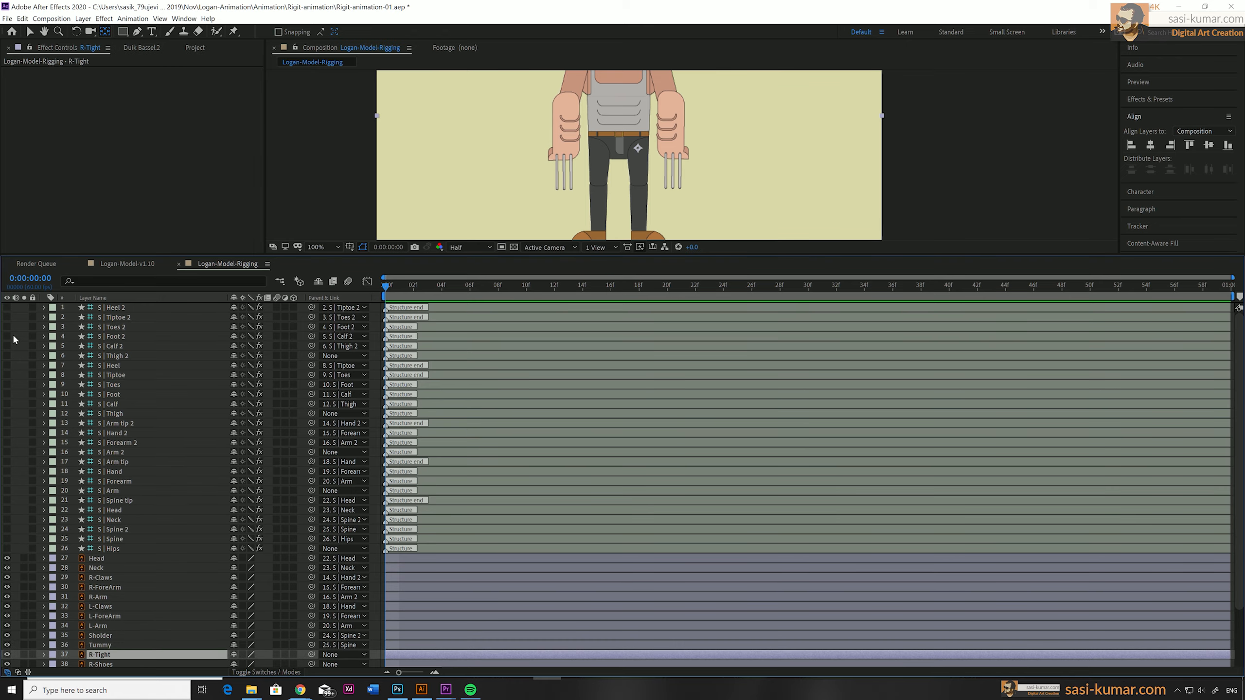
{"action": "left_click_drag", "start_coordinate": [312, 655], "coordinate": [118, 356]}
{"action": "scroll", "coordinate": [167, 642], "scroll_direction": "down", "scroll_amount": 1}
{"action": "left_click", "coordinate": [157, 633]}
{"action": "left_click_drag", "start_coordinate": [311, 634], "coordinate": [115, 452]}
{"action": "scroll", "coordinate": [153, 649], "scroll_direction": "down", "scroll_amount": 1}
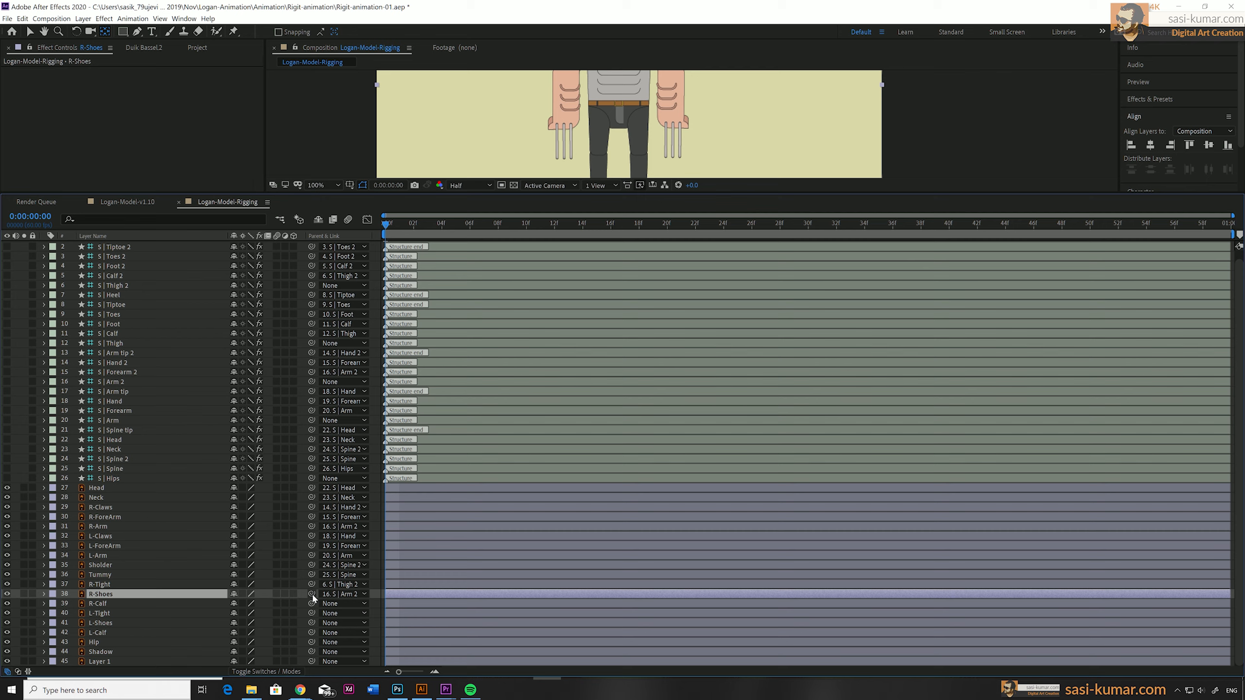
{"action": "left_click", "coordinate": [99, 603]}
{"action": "left_click_drag", "start_coordinate": [312, 594], "coordinate": [113, 343]}
Parent L-Tight, L-Shoes and L-Calf to the Thigh, Foot and Calf structures, and the Hip artwork to S | Hips.
{"action": "left_click", "coordinate": [98, 613]}
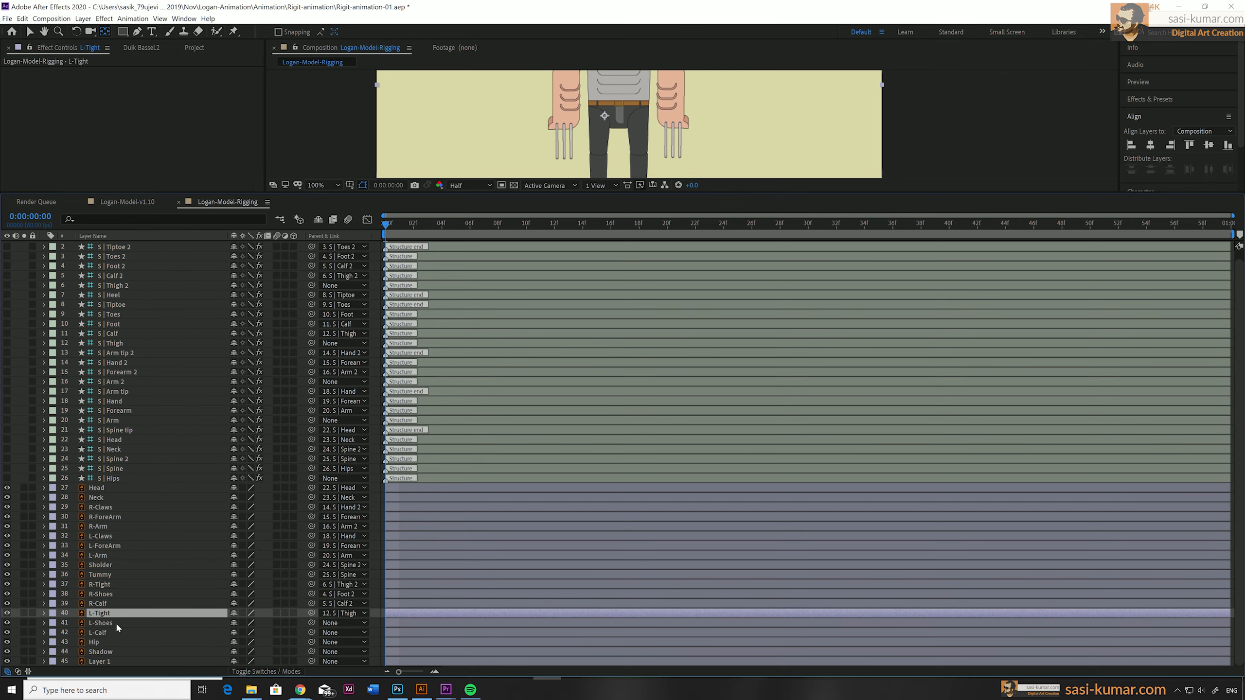
{"action": "left_click", "coordinate": [118, 623]}
{"action": "left_click_drag", "start_coordinate": [311, 623], "coordinate": [110, 334]}
{"action": "left_click", "coordinate": [103, 633]}
{"action": "left_click", "coordinate": [98, 642]}
{"action": "left_click_drag", "start_coordinate": [311, 642], "coordinate": [113, 478]}
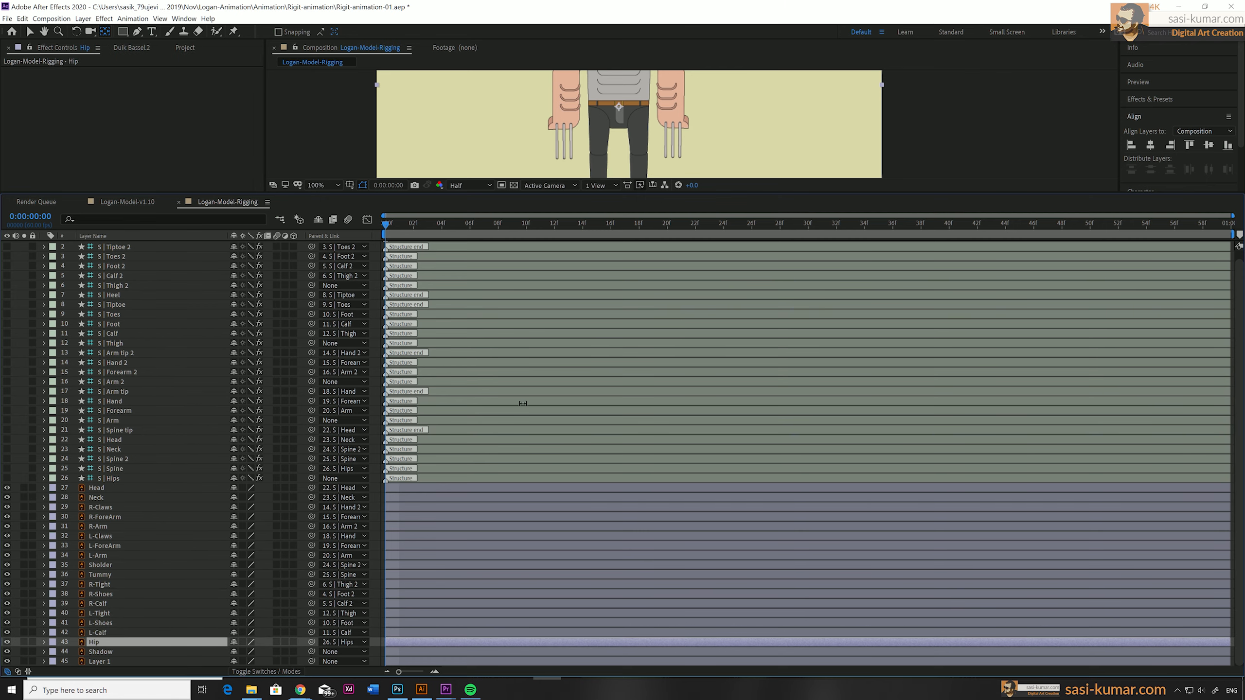
{"action": "left_click", "coordinate": [365, 517]}
{"action": "left_click", "coordinate": [324, 132]}
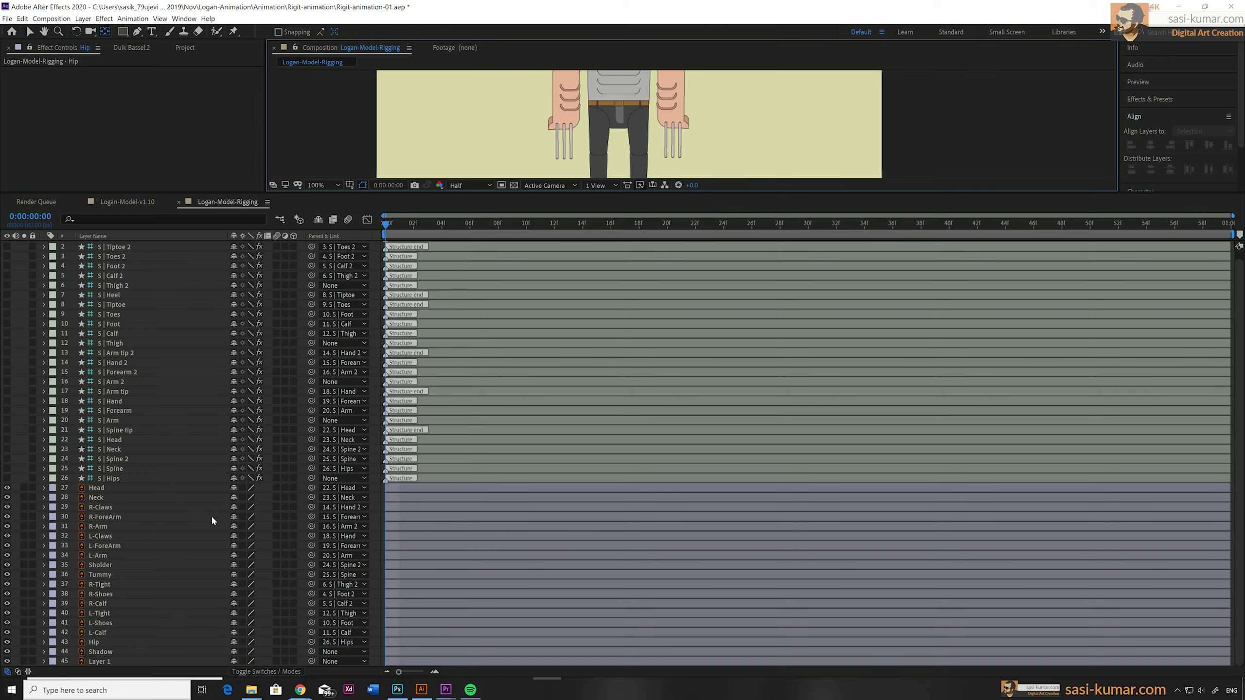
Show the structure layers from Hips through Tiptoe 2 again and enlarge the composition view to see the whole character.
{"action": "left_click_drag", "start_coordinate": [542, 194], "coordinate": [534, 351]}
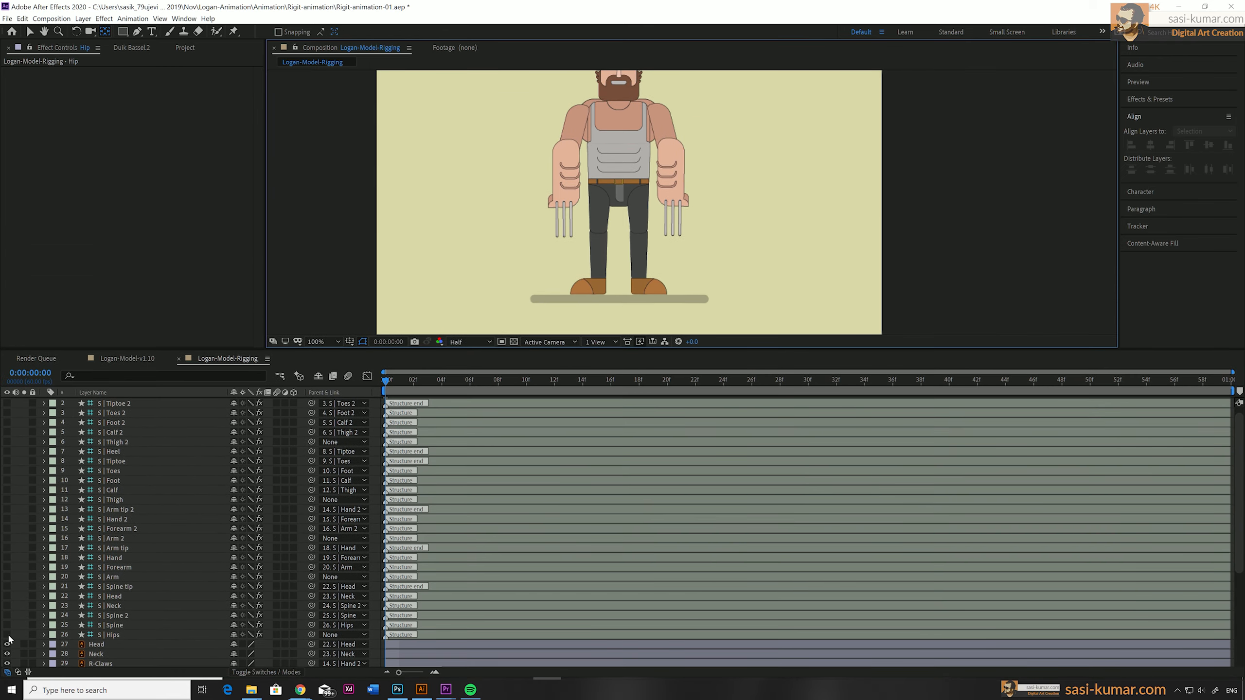
{"action": "left_click_drag", "start_coordinate": [7, 635], "coordinate": [7, 406]}
{"action": "scroll", "coordinate": [223, 452], "scroll_direction": "up", "scroll_amount": 2}
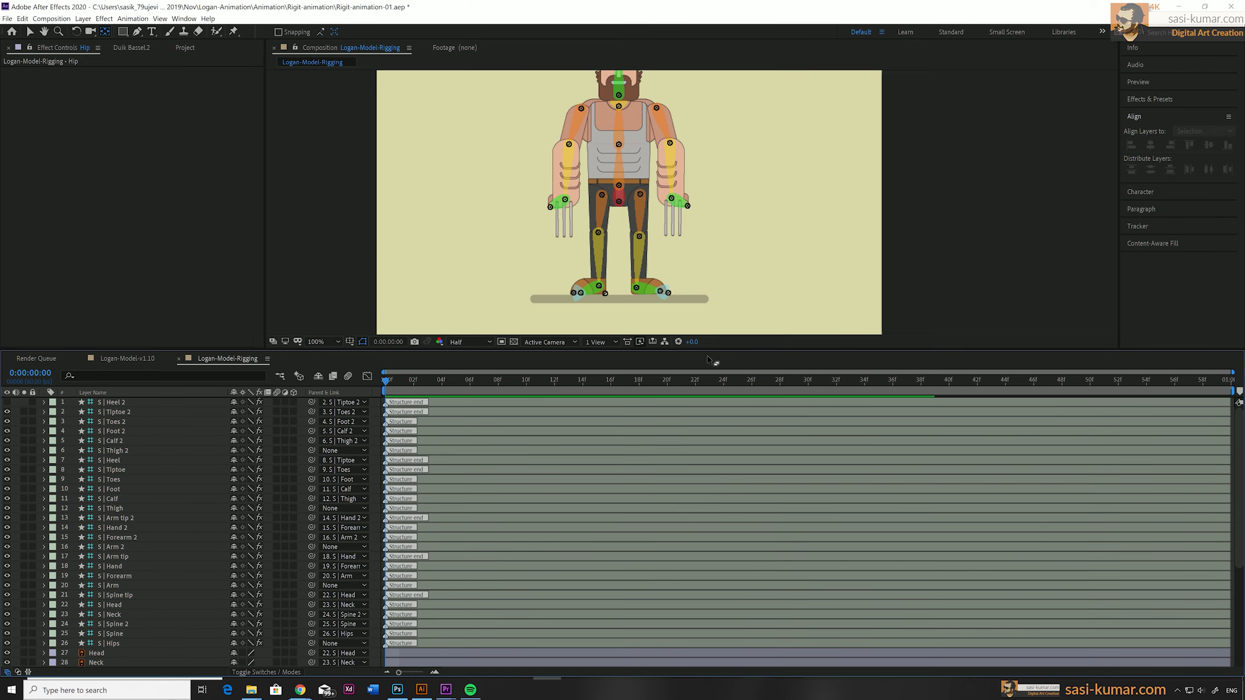
{"action": "left_click_drag", "start_coordinate": [712, 362], "coordinate": [722, 425]}
{"action": "left_click", "coordinate": [645, 305]}
{"action": "left_click", "coordinate": [717, 325]}
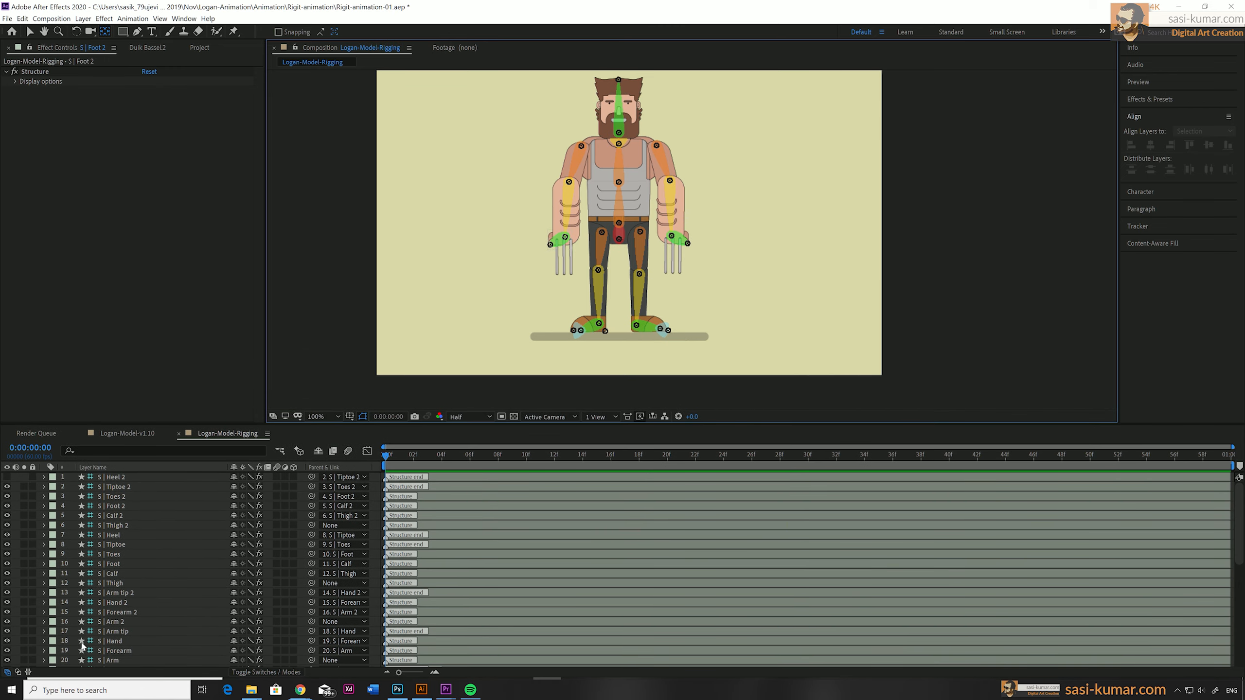
Select all structure layers from S | Heel 2 through S | Hips and apply Duik's Auto-rig & IK to them.
{"action": "left_click", "coordinate": [106, 478]}
{"action": "scroll", "coordinate": [105, 563], "scroll_direction": "down", "scroll_amount": 4}
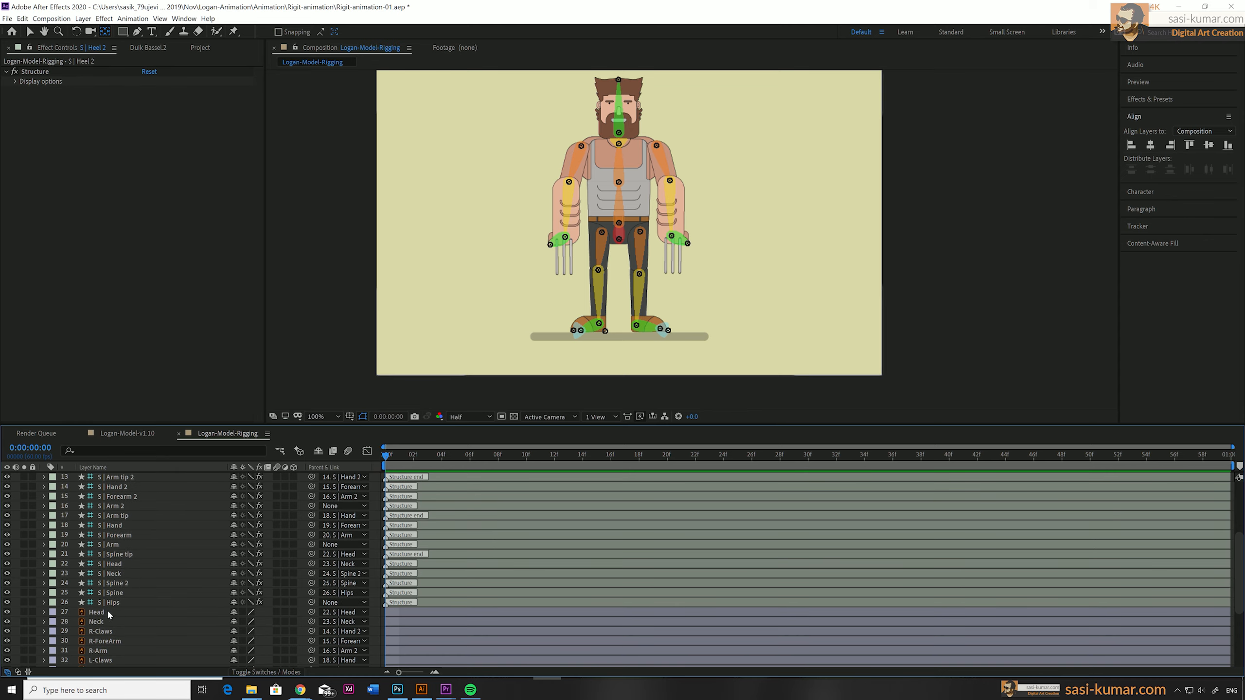
{"action": "left_click", "coordinate": [112, 609], "text": "shift"}
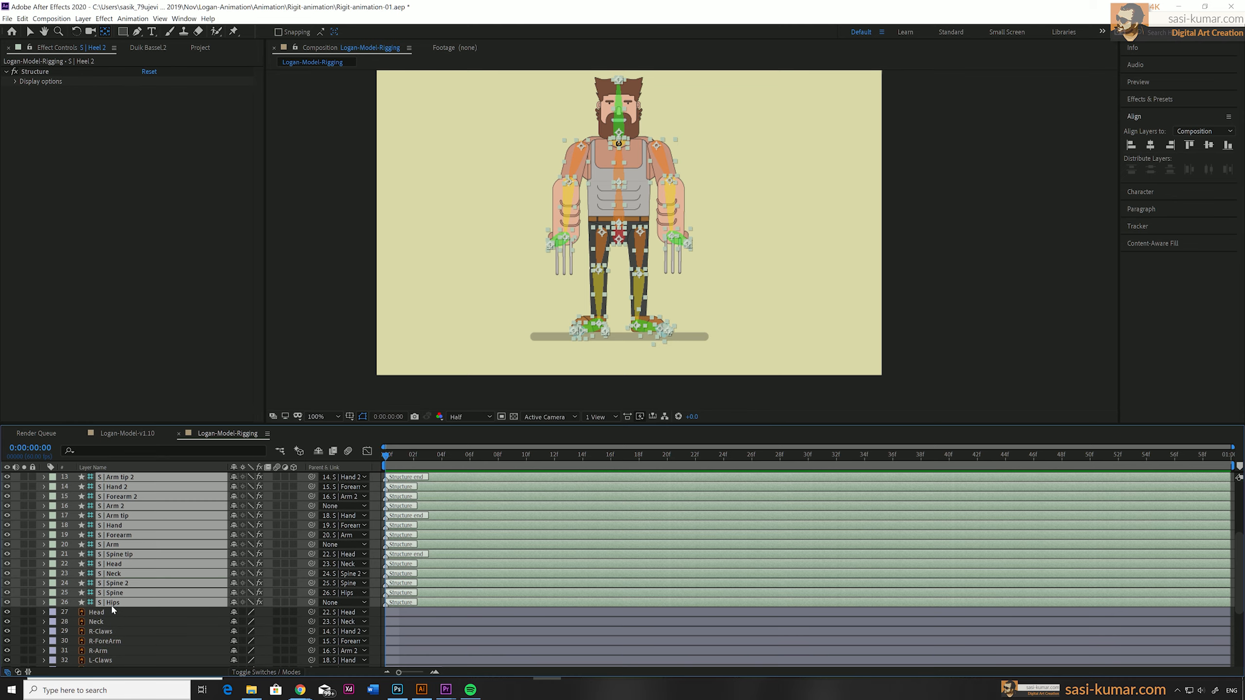
{"action": "left_click", "coordinate": [142, 48]}
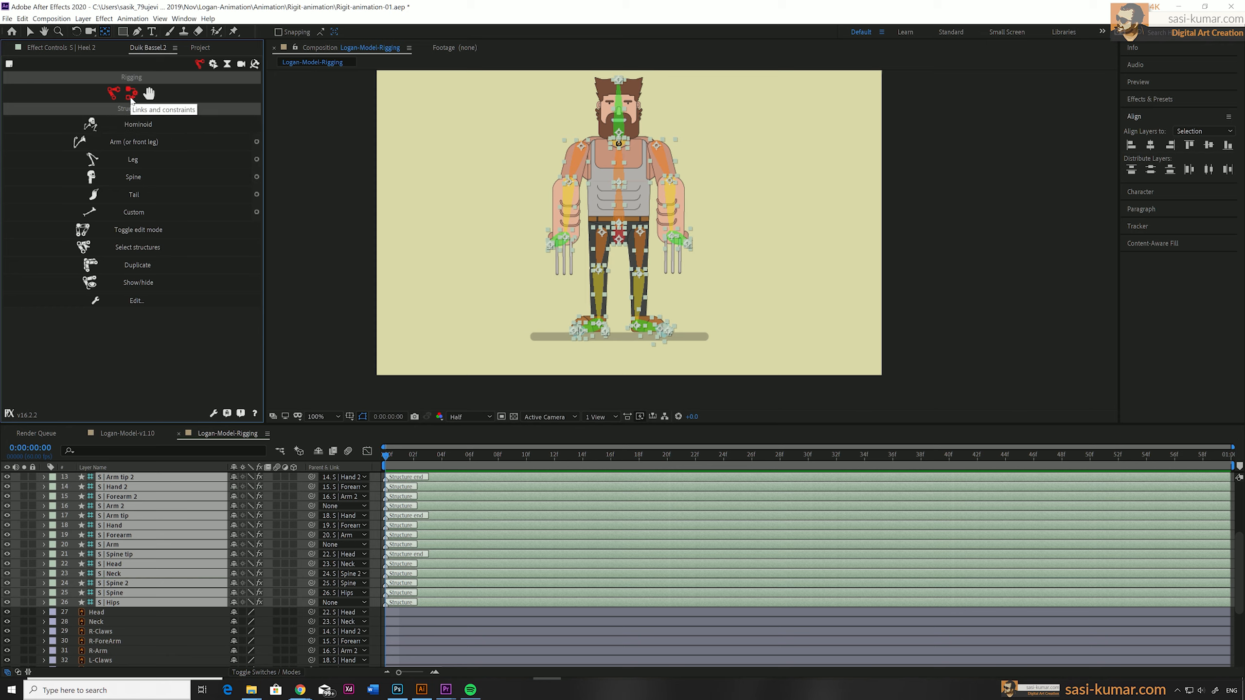
{"action": "left_click", "coordinate": [131, 95]}
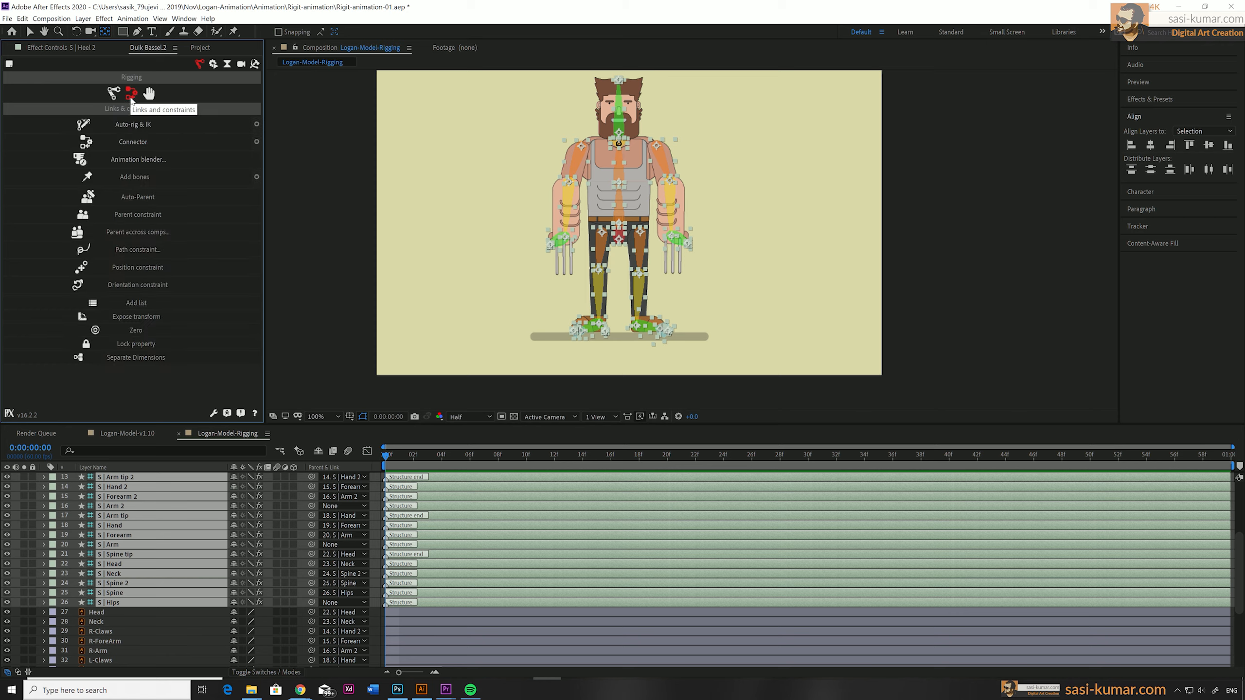
{"action": "left_click", "coordinate": [151, 124]}
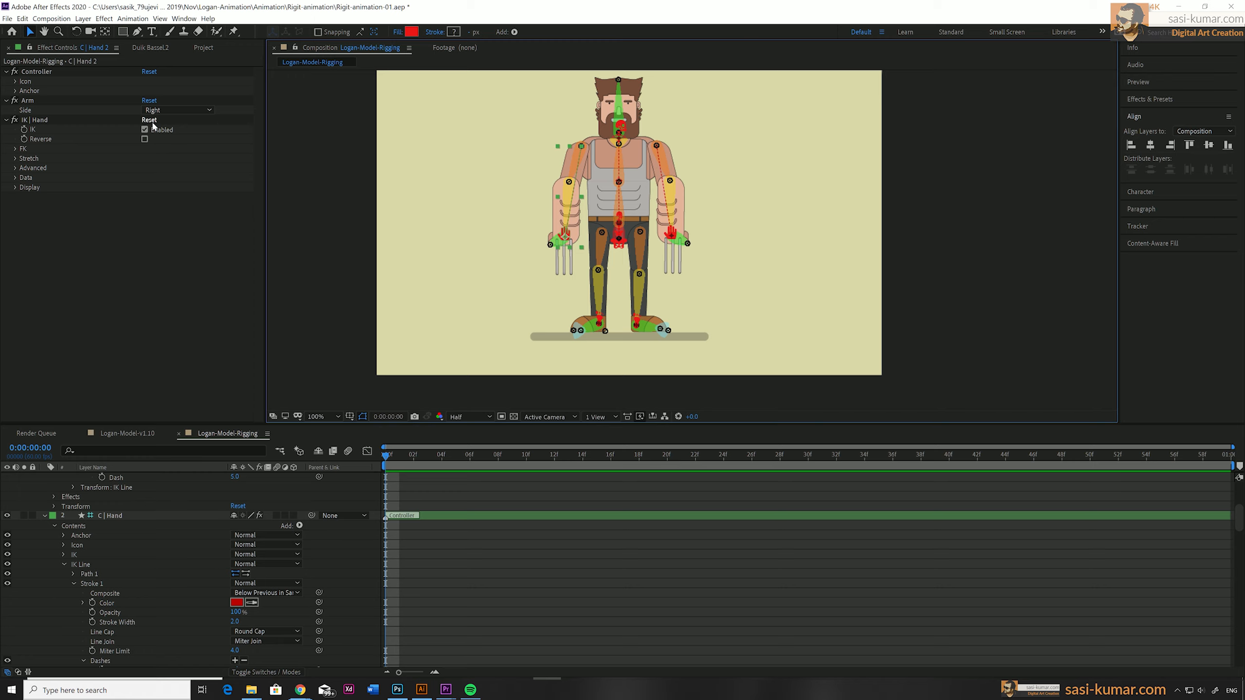
Test the rig by moving the hand and foot controllers one after another, undoing each move.
{"action": "left_click_drag", "start_coordinate": [672, 237], "coordinate": [682, 188]}
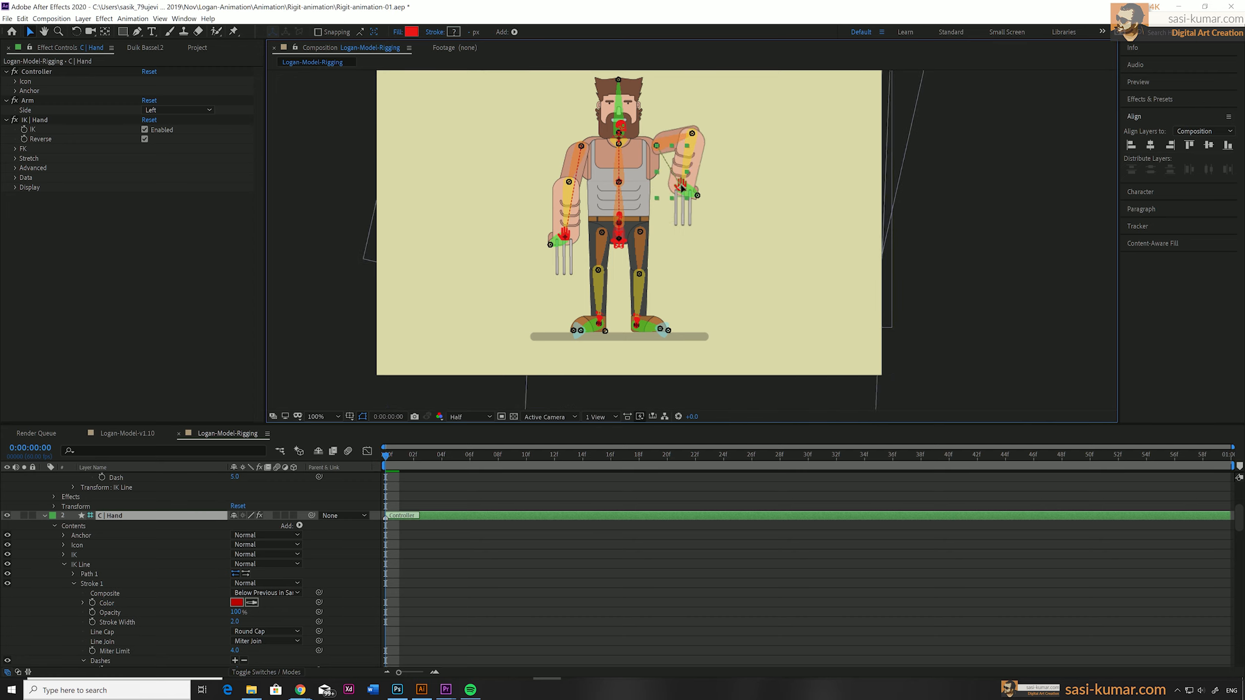
{"action": "key", "text": "ctrl+z"}
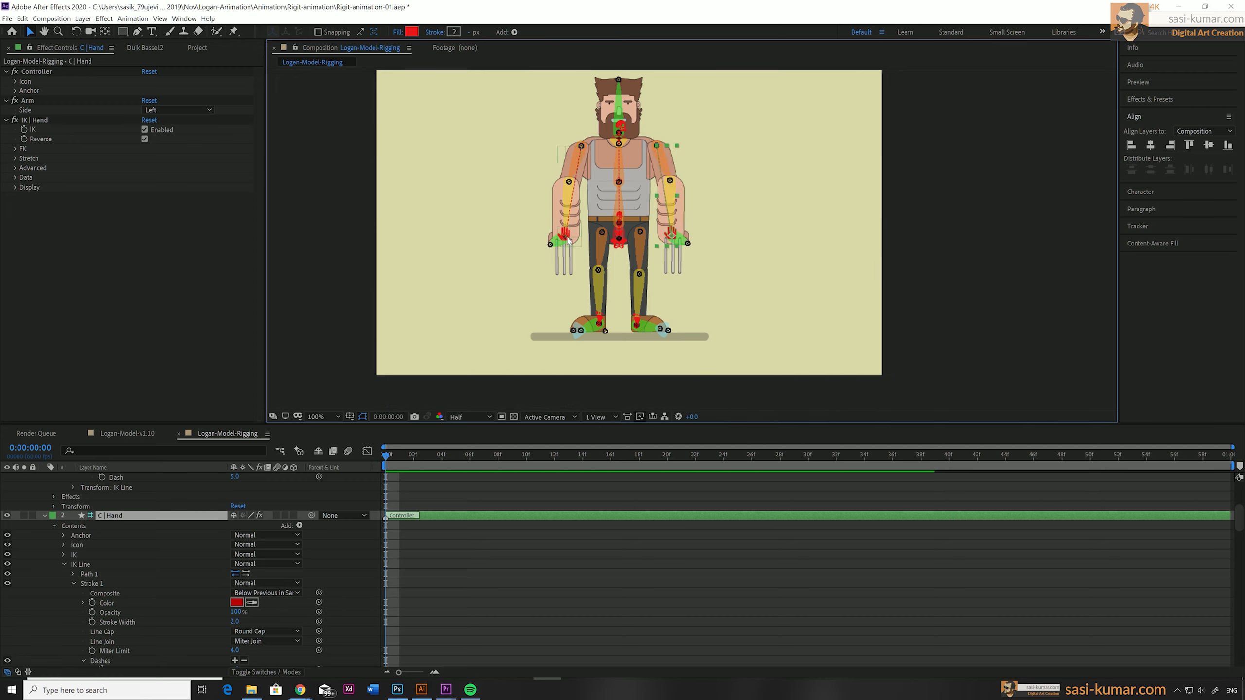
{"action": "left_click_drag", "start_coordinate": [569, 241], "coordinate": [536, 282]}
{"action": "key", "text": "ctrl+z"}
{"action": "left_click_drag", "start_coordinate": [599, 323], "coordinate": [653, 324]}
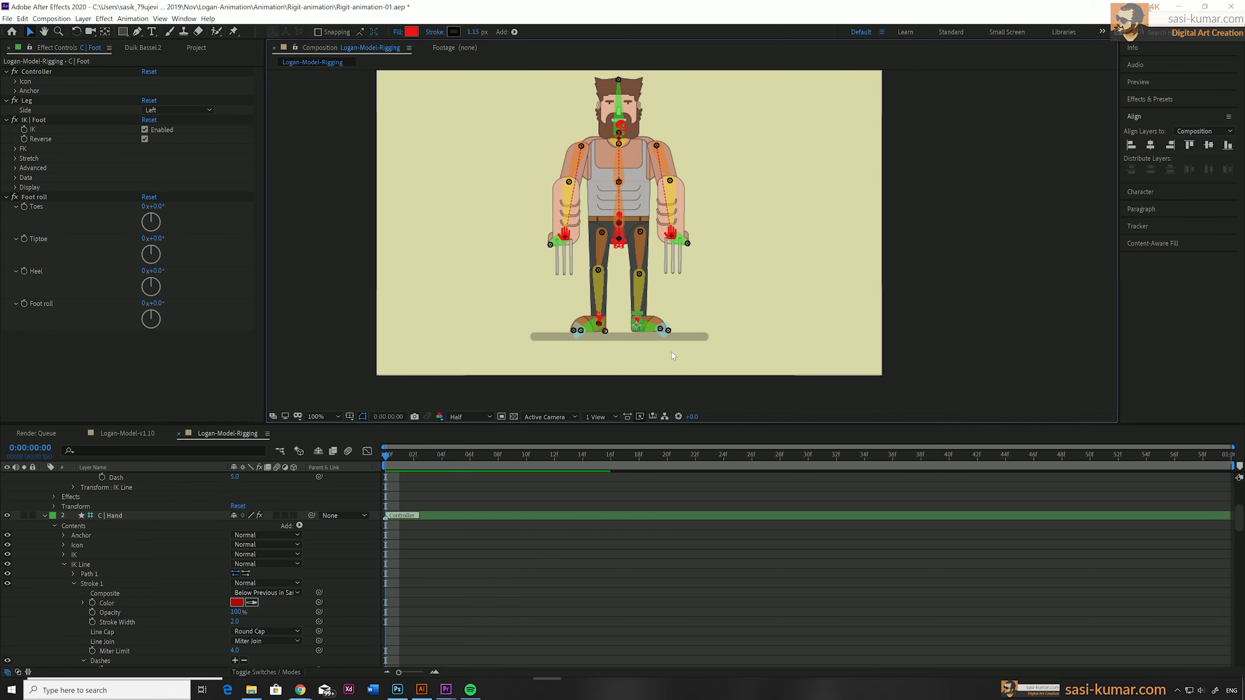
Collapse the expanded properties of the controller layers in the timeline.
{"action": "left_click", "coordinate": [43, 477]}
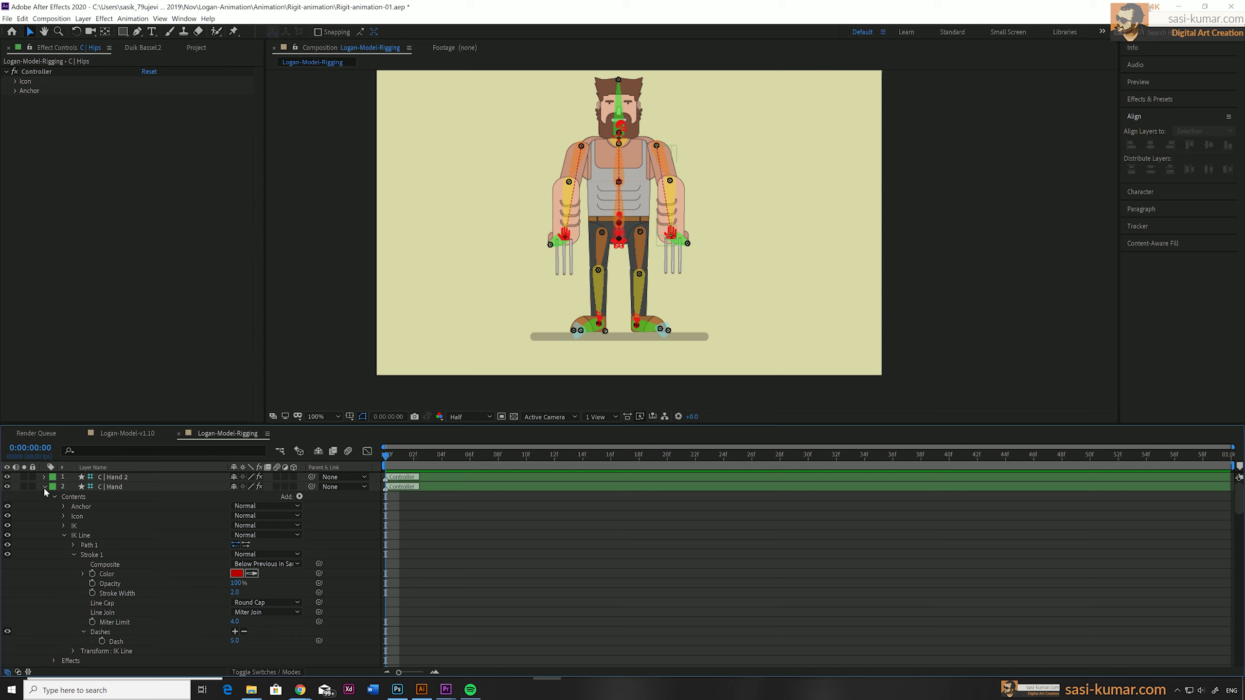
{"action": "left_click", "coordinate": [43, 486]}
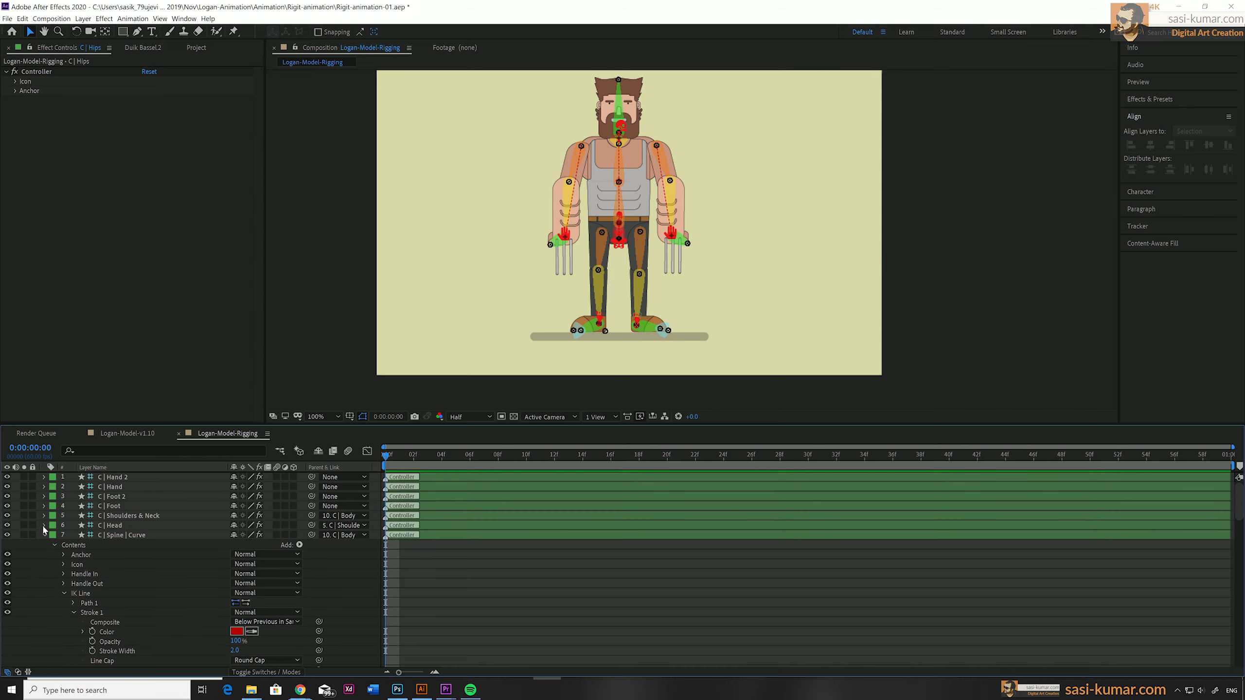
{"action": "left_click", "coordinate": [42, 534]}
{"action": "left_click", "coordinate": [42, 544]}
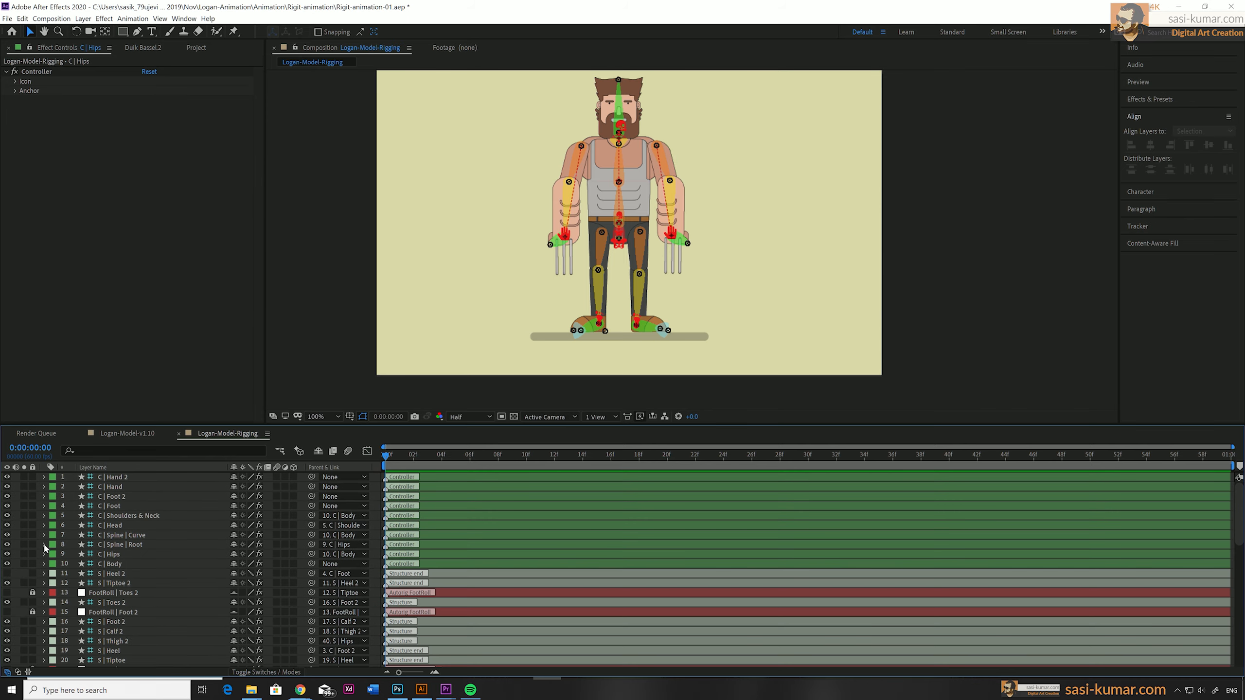
Mark the structure layers from S | Heel 2 through S | Hips as shy, hide shy layers in the timeline and clear the selection.
{"action": "left_click", "coordinate": [120, 573]}
{"action": "scroll", "coordinate": [123, 576], "scroll_direction": "down", "scroll_amount": 8}
{"action": "scroll", "coordinate": [122, 573], "scroll_direction": "down", "scroll_amount": 3}
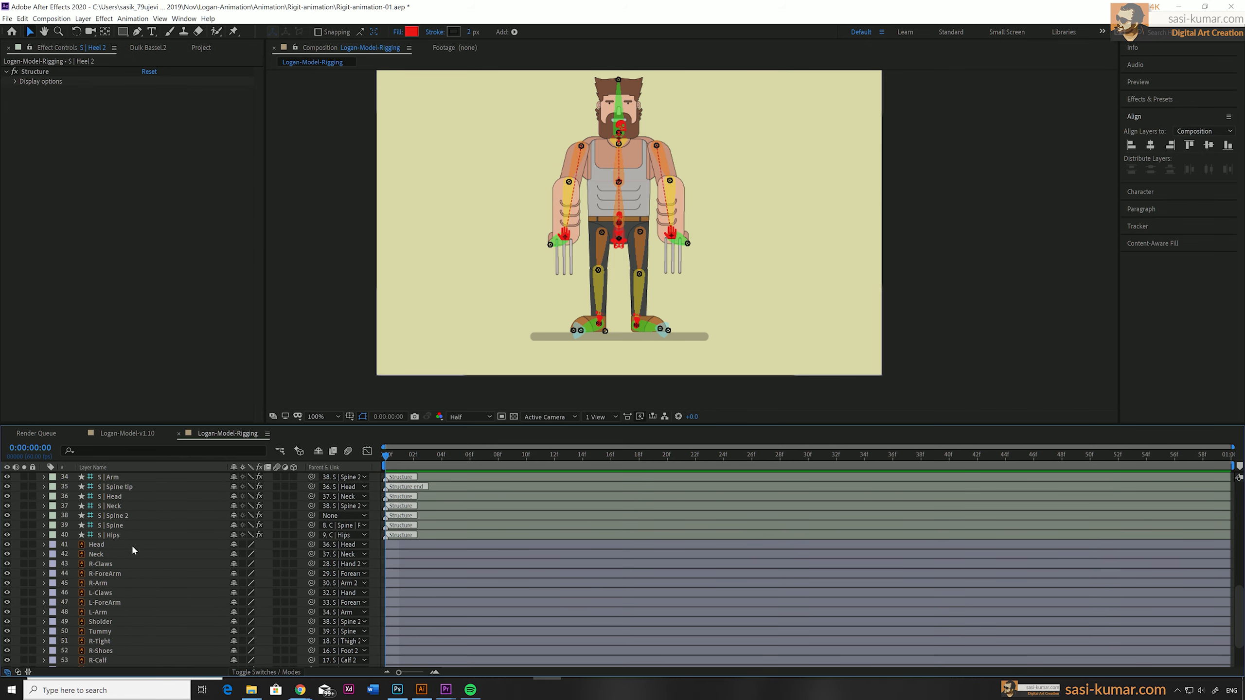
{"action": "left_click", "coordinate": [136, 538], "text": "shift"}
{"action": "scroll", "coordinate": [136, 537], "scroll_direction": "up", "scroll_amount": 10}
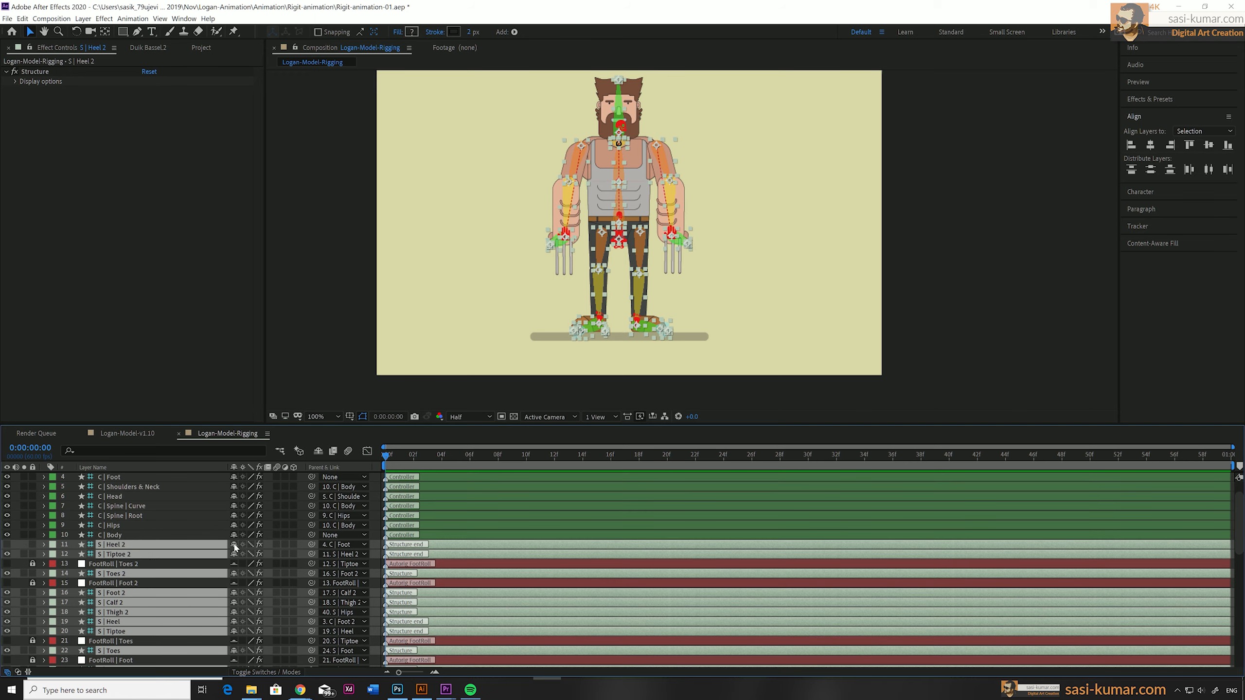
{"action": "left_click", "coordinate": [235, 545]}
{"action": "left_click", "coordinate": [318, 450]}
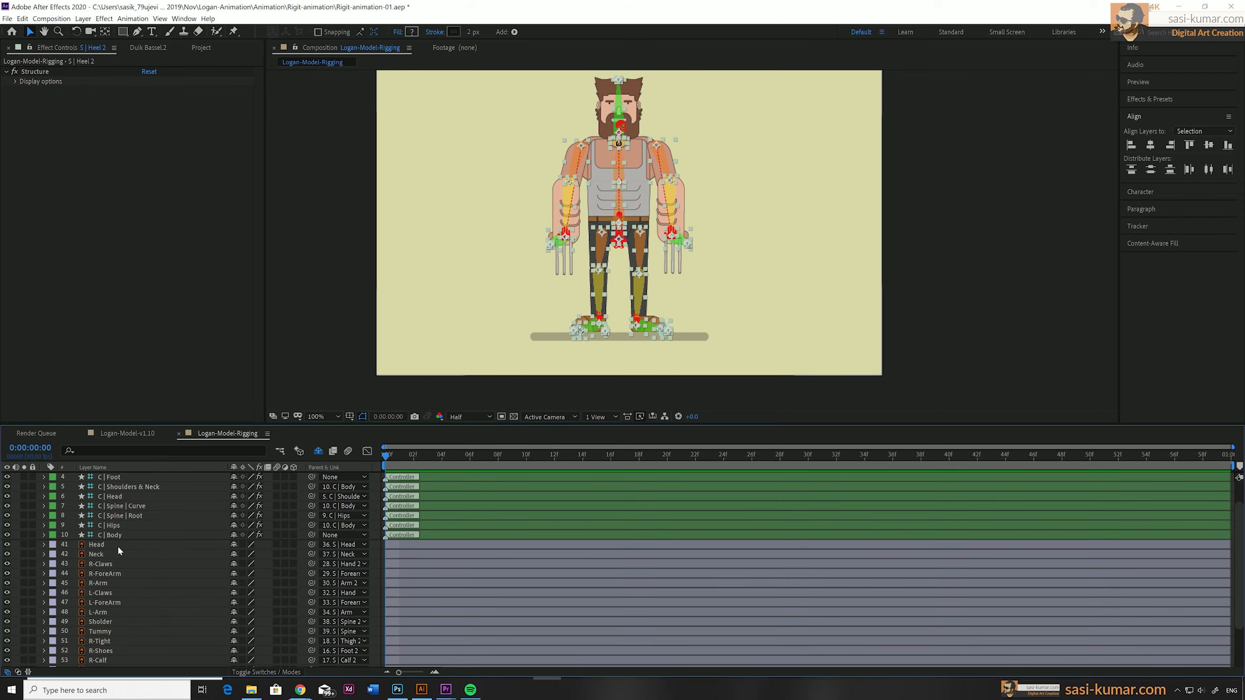
{"action": "left_click", "coordinate": [935, 218]}
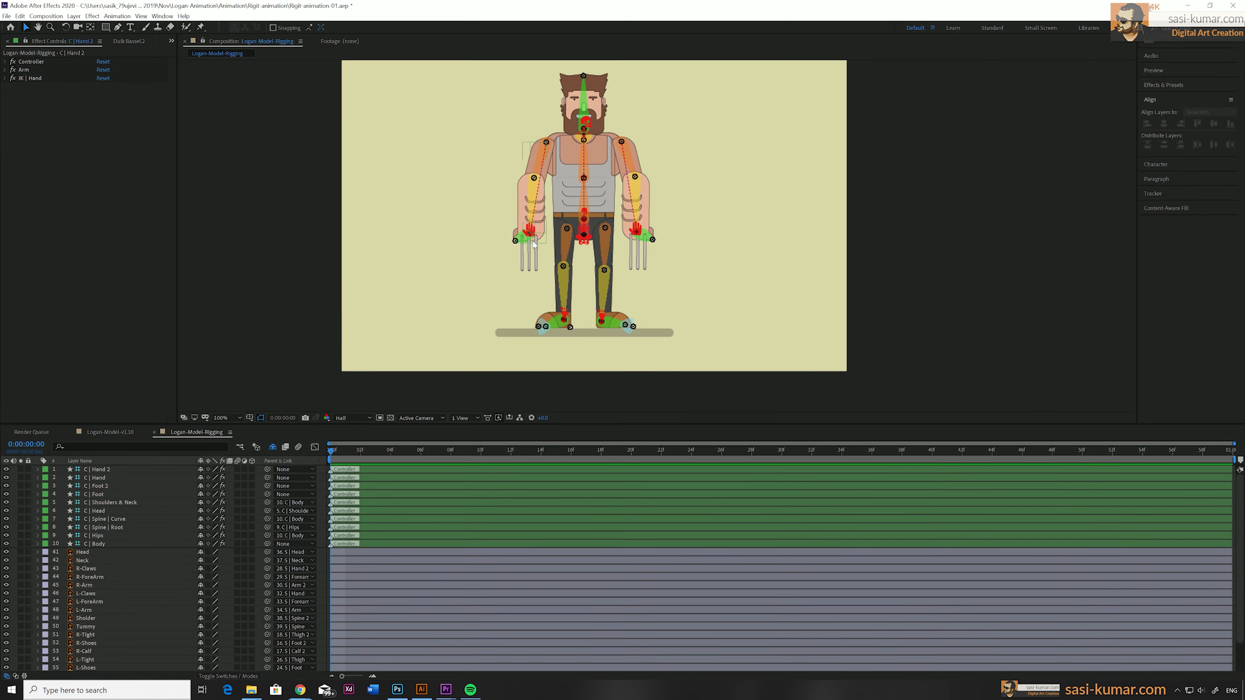
Pull the C | Hand 2 controller outward beyond the arm's reach and turn off Auto-Stretch in its IK | Hand effect.
{"action": "left_click", "coordinate": [500, 237]}
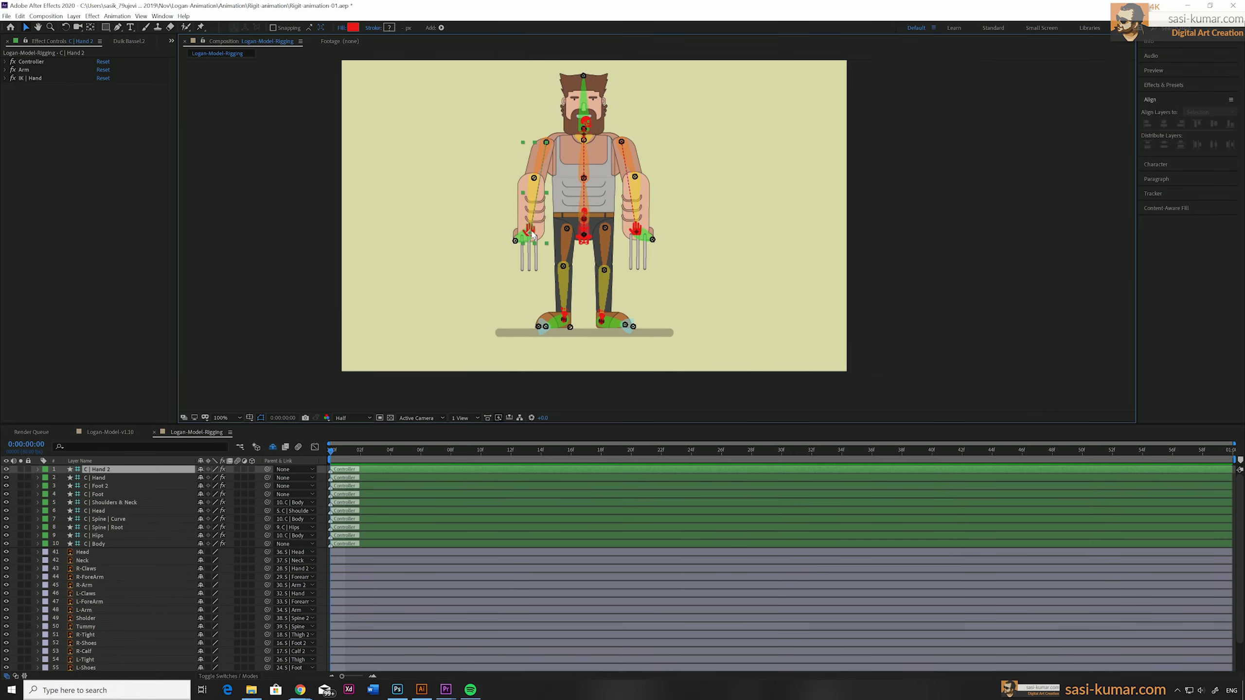
{"action": "left_click_drag", "start_coordinate": [500, 237], "coordinate": [381, 274]}
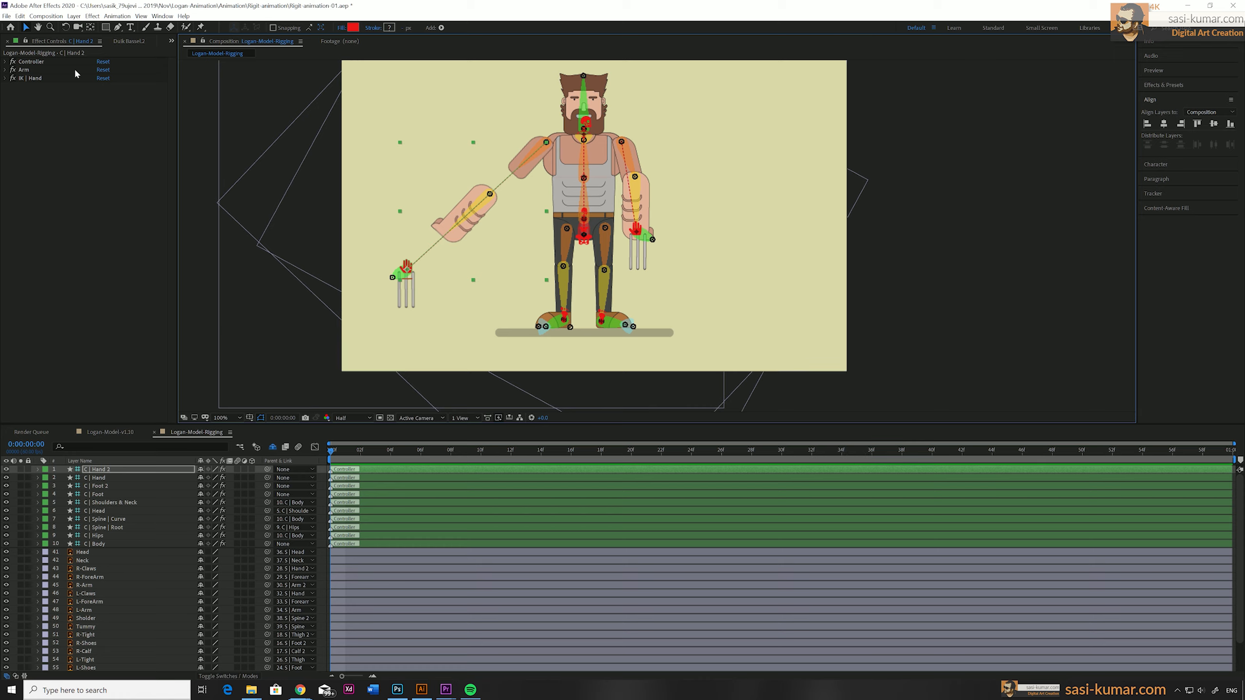
{"action": "left_click", "coordinate": [5, 79]}
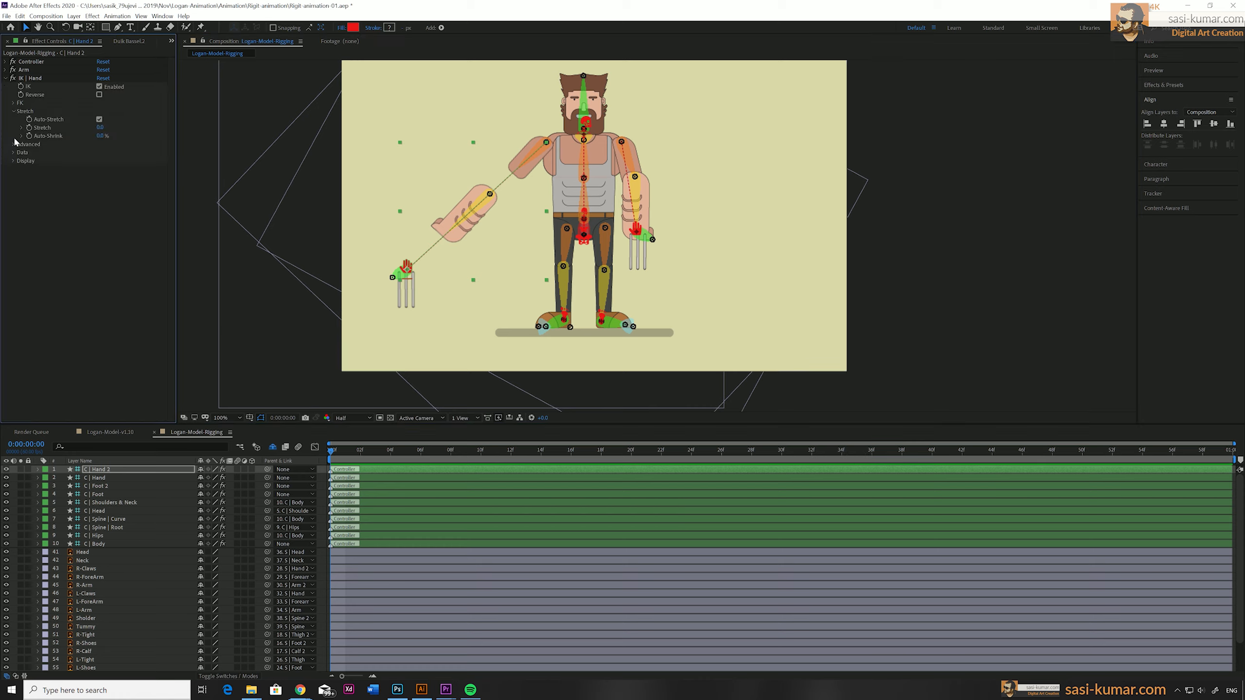
{"action": "left_click", "coordinate": [100, 120]}
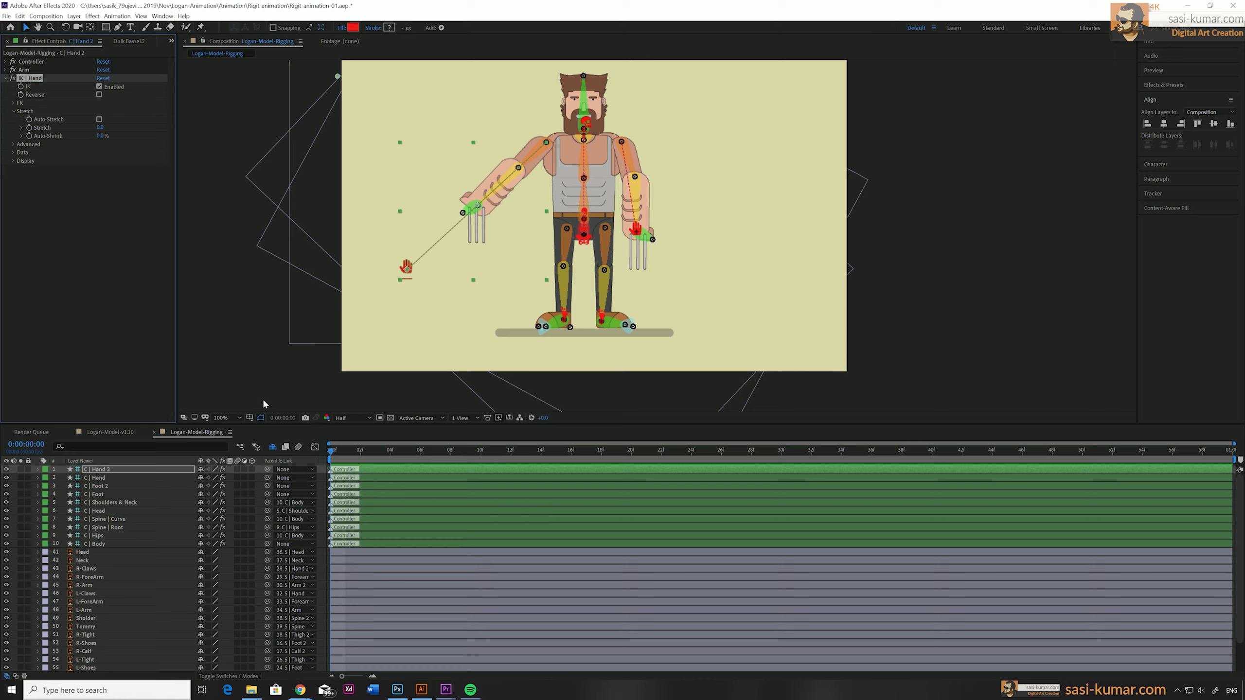
{"action": "left_click", "coordinate": [7, 80]}
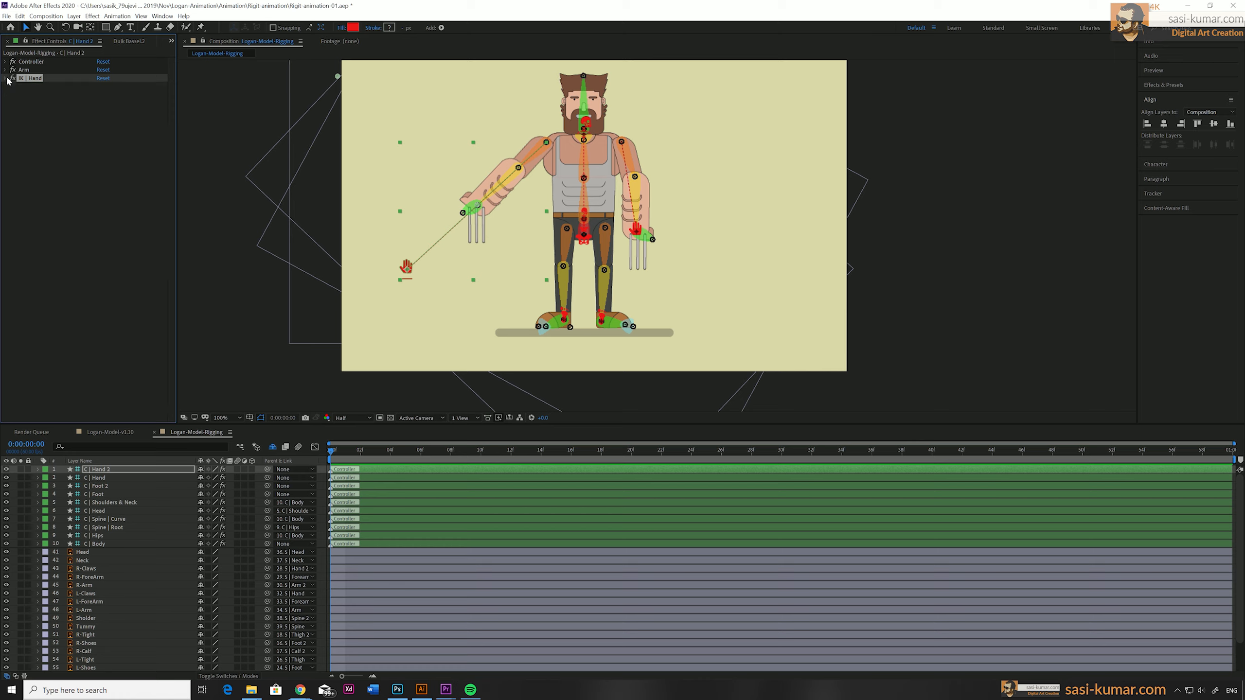
Pull the C | Hand controller outward, try toggling its IK and Reverse options, and turn off its Auto-Stretch.
{"action": "left_click", "coordinate": [638, 233]}
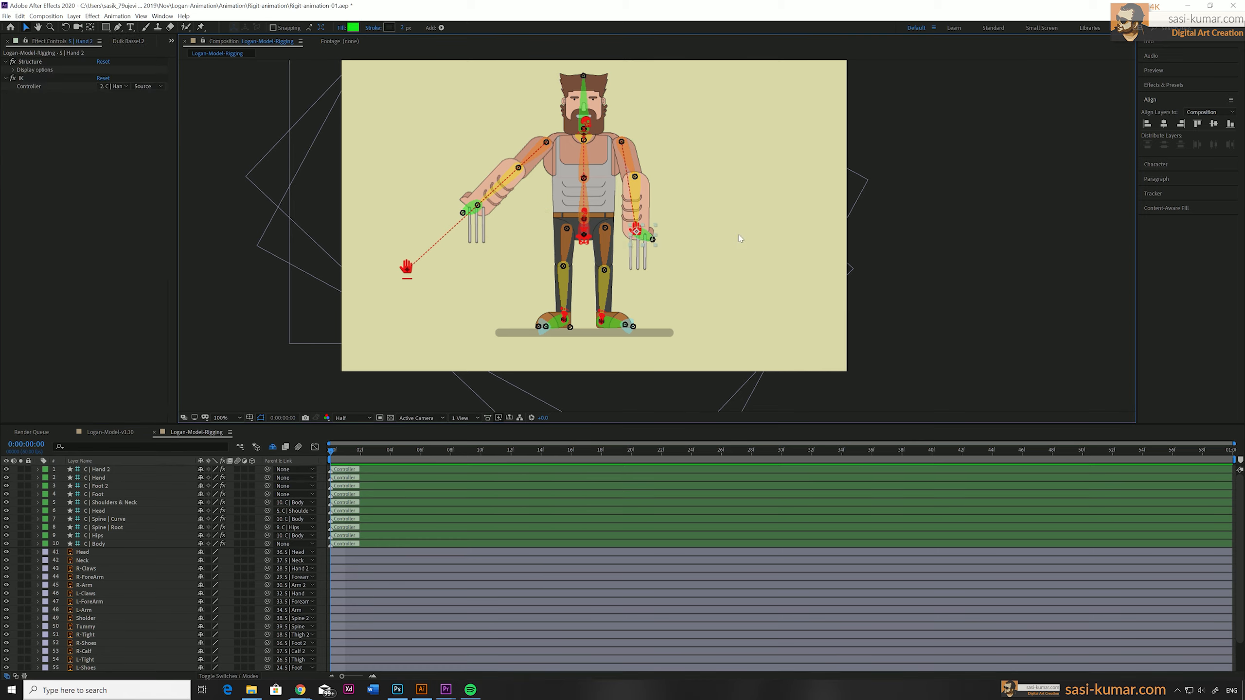
{"action": "left_click", "coordinate": [639, 235]}
{"action": "left_click", "coordinate": [638, 236]}
{"action": "left_click_drag", "start_coordinate": [638, 235], "coordinate": [763, 241]}
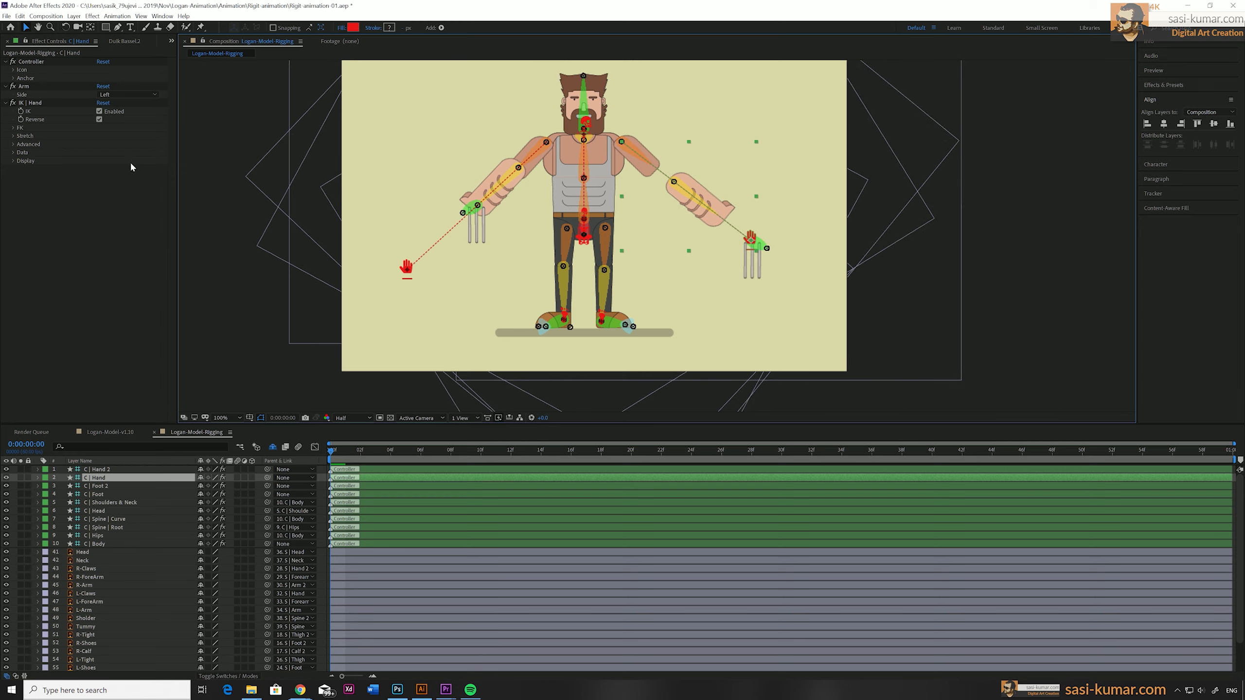
{"action": "left_click", "coordinate": [100, 111]}
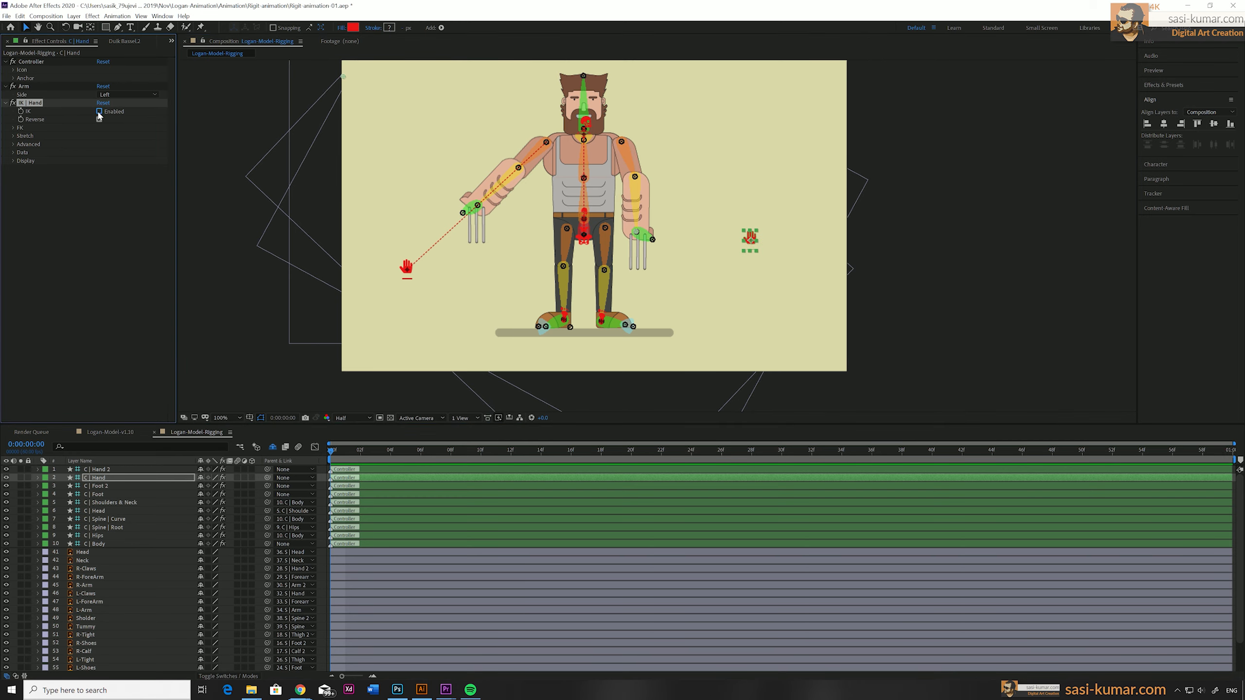
{"action": "left_click", "coordinate": [99, 111]}
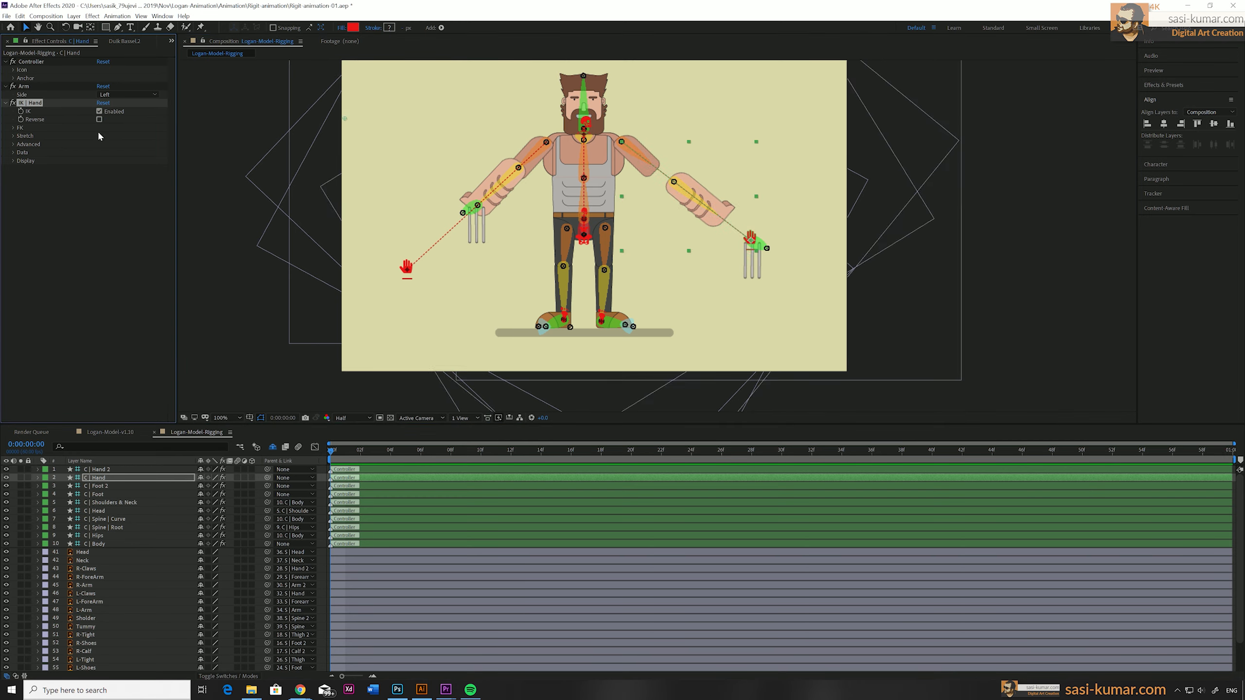
{"action": "left_click", "coordinate": [99, 119]}
{"action": "left_click", "coordinate": [13, 135]}
{"action": "left_click", "coordinate": [99, 144]}
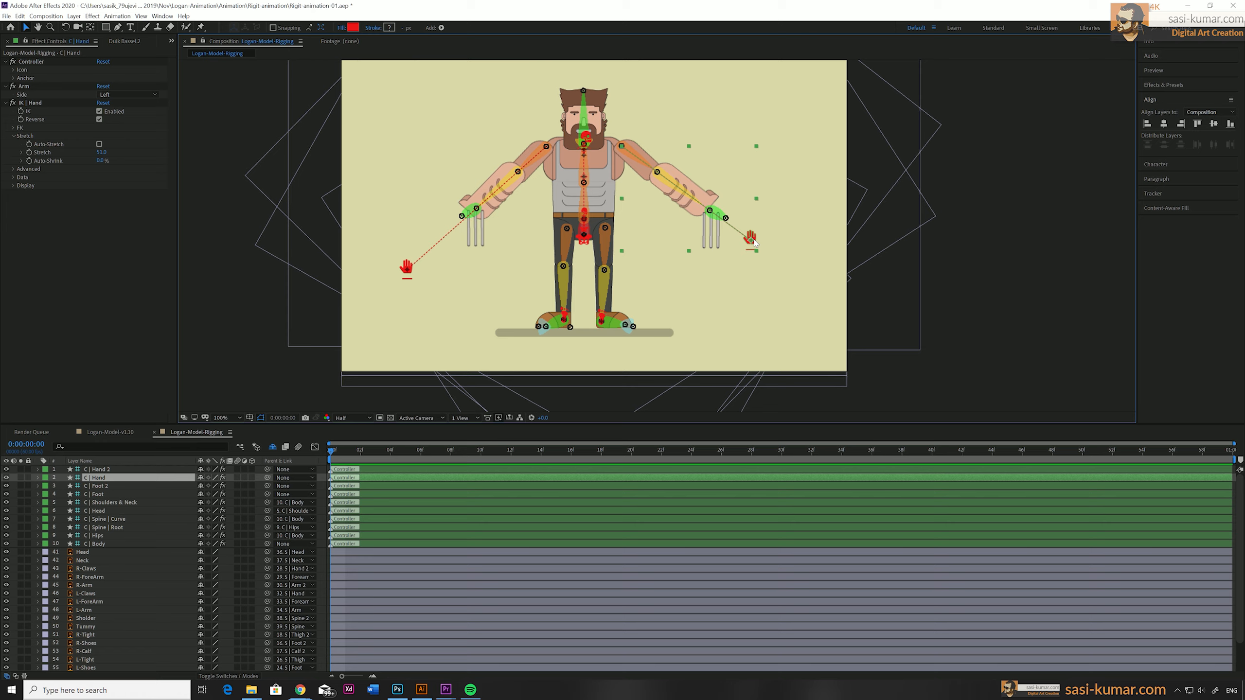
Test the arm bending by moving the C | Hand and C | Hand 2 controllers in beside the waist.
{"action": "left_click_drag", "start_coordinate": [754, 242], "coordinate": [632, 201]}
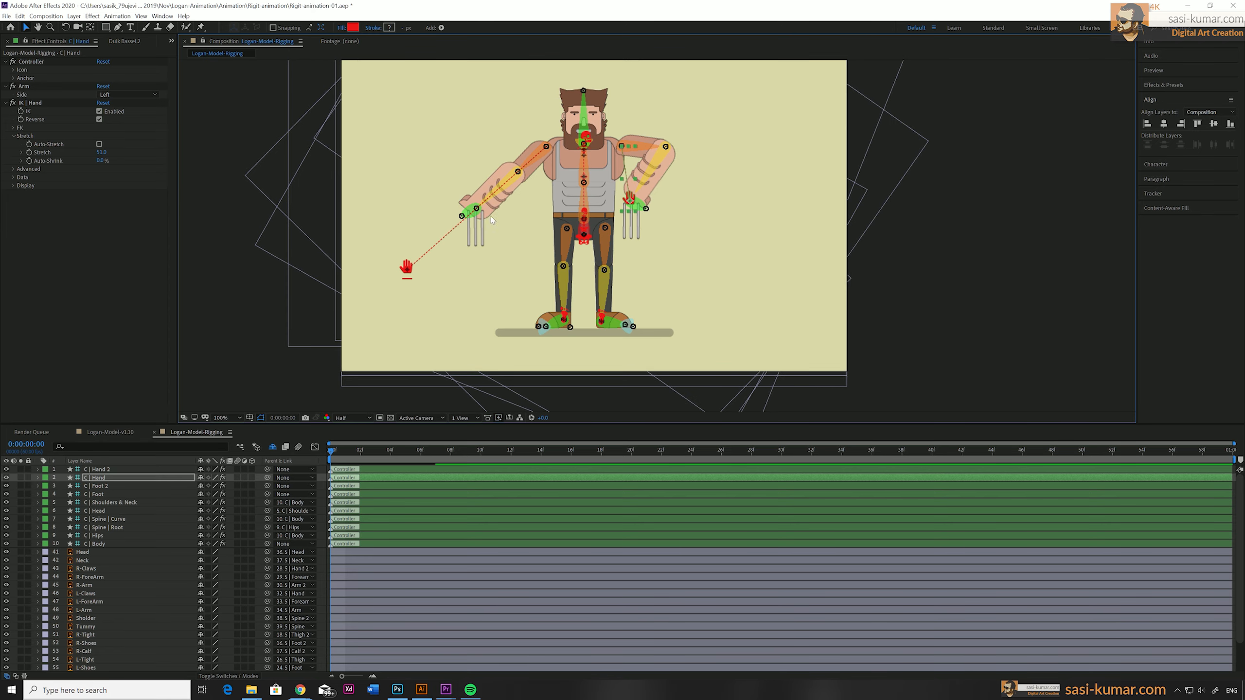
{"action": "left_click_drag", "start_coordinate": [408, 273], "coordinate": [538, 228]}
{"action": "left_click_drag", "start_coordinate": [628, 200], "coordinate": [622, 216]}
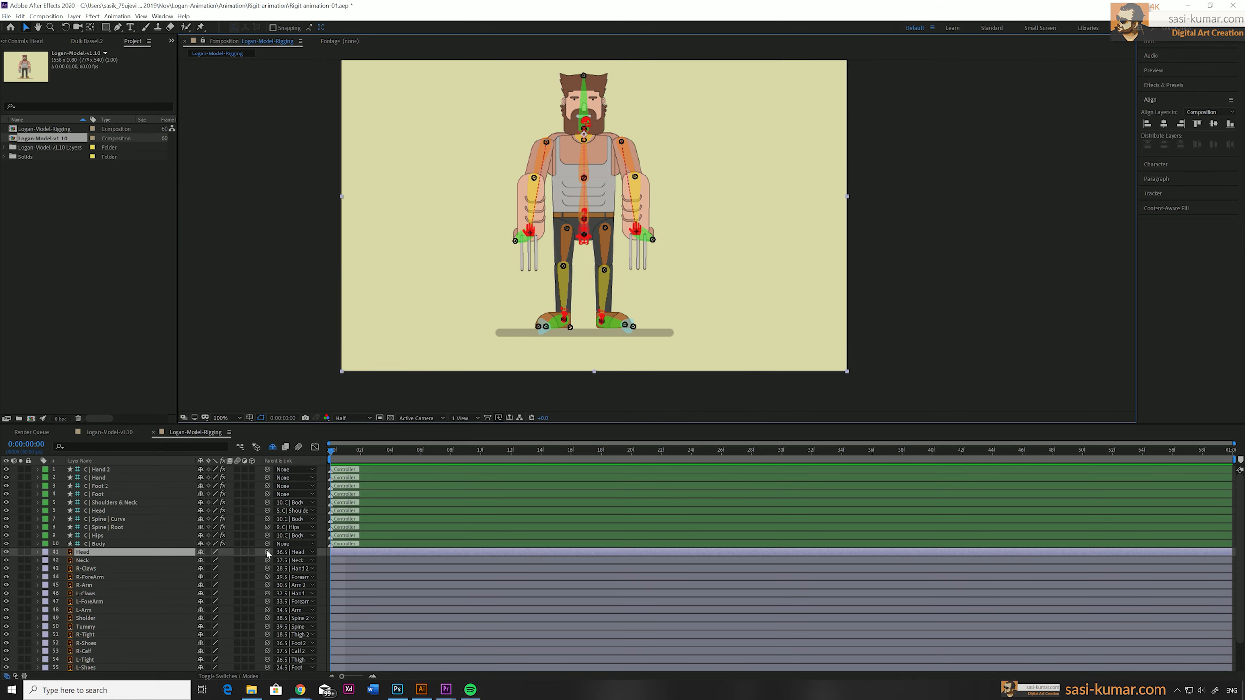
Parent R-Claws to R-ForeArm and L-Claws to L-ForeArm.
{"action": "left_click", "coordinate": [85, 568]}
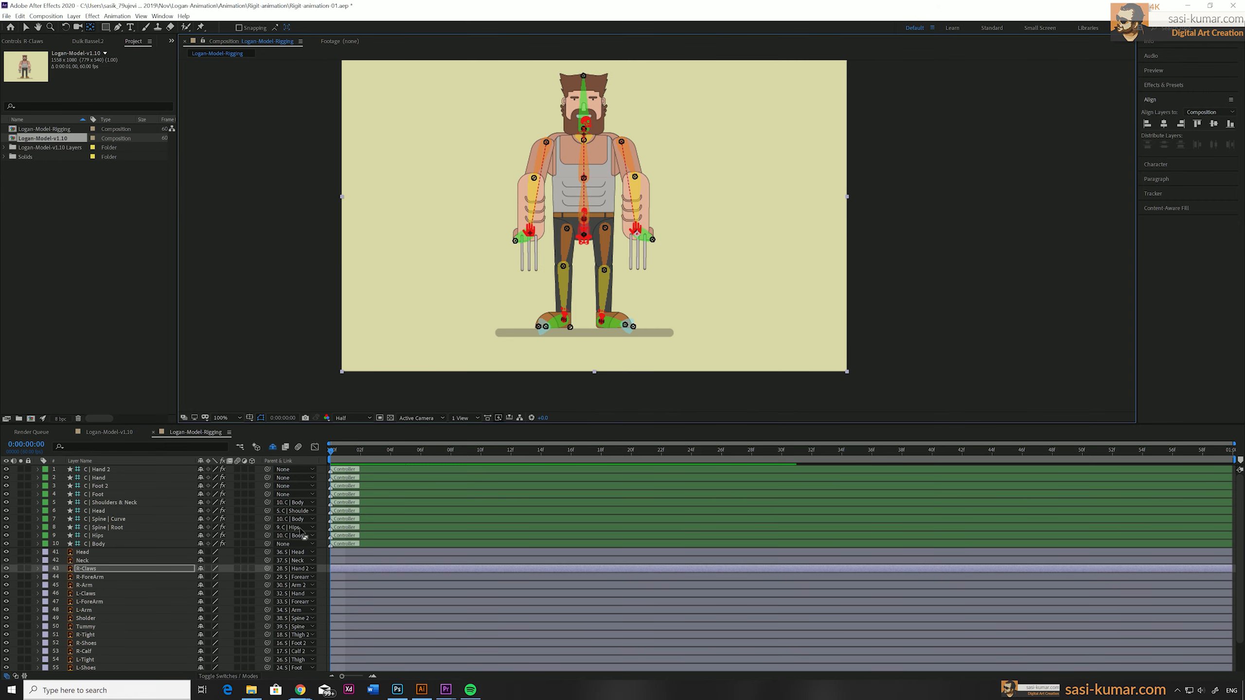
{"action": "left_click_drag", "start_coordinate": [267, 569], "coordinate": [90, 578]}
{"action": "left_click", "coordinate": [86, 593]}
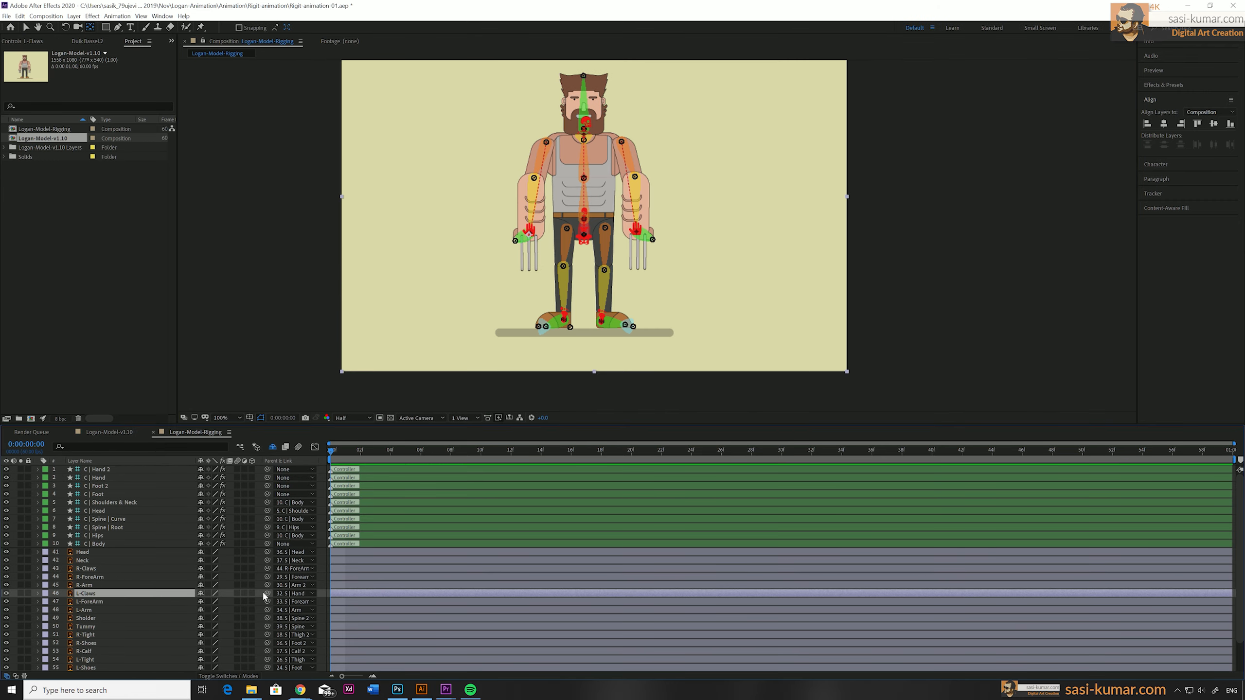
{"action": "left_click_drag", "start_coordinate": [267, 593], "coordinate": [89, 602]}
Unlink the scale proportions of L-Claws, set its vertical scale to 5% and keyframe the Scale.
{"action": "key", "text": "s"}
{"action": "left_click", "coordinate": [201, 601]}
{"action": "left_click_drag", "start_coordinate": [227, 601], "coordinate": [183, 602]}
{"action": "left_click", "coordinate": [226, 602]}
{"action": "type", "text": "5"}
{"action": "key", "text": "Return"}
{"action": "left_click", "coordinate": [62, 602]}
Copy the Scale keyframe of L-Claws to R-Claws.
{"action": "key", "text": "ctrl+c"}
{"action": "left_click", "coordinate": [88, 569]}
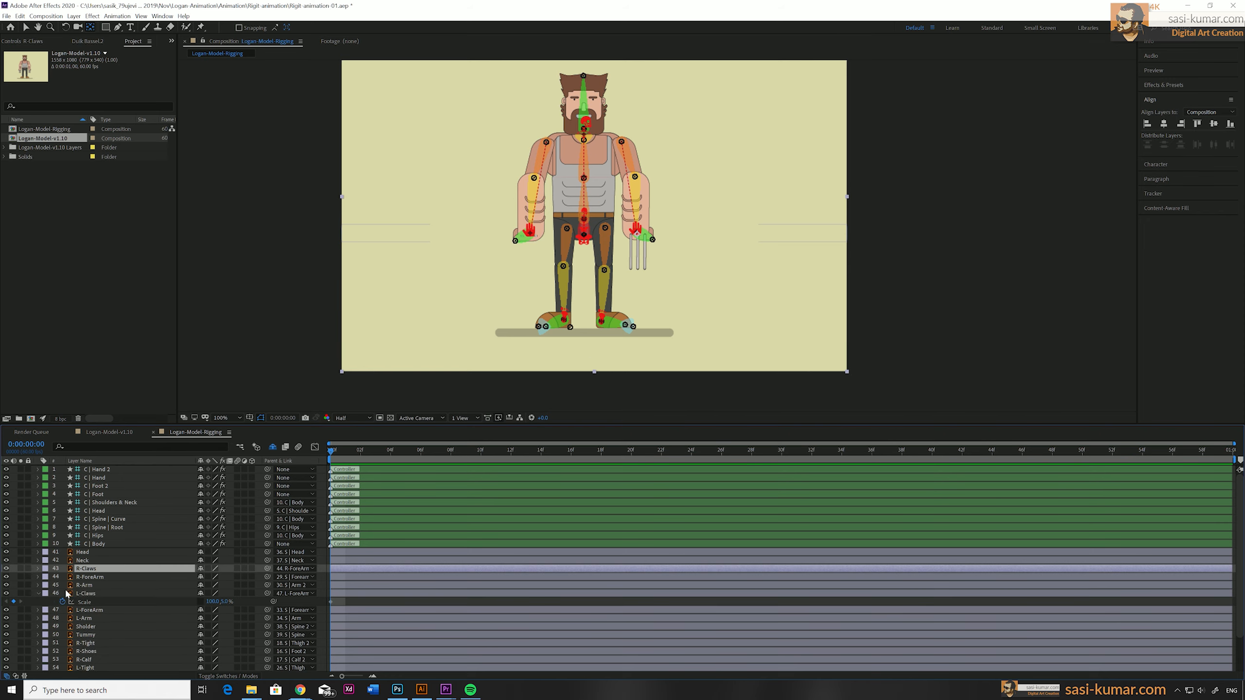
{"action": "key", "text": "ctrl+v"}
Keyframe the Position of C | Hips at the first frame and lower the hips to a Y value of about 89 at frame 16.
{"action": "left_click", "coordinate": [586, 240]}
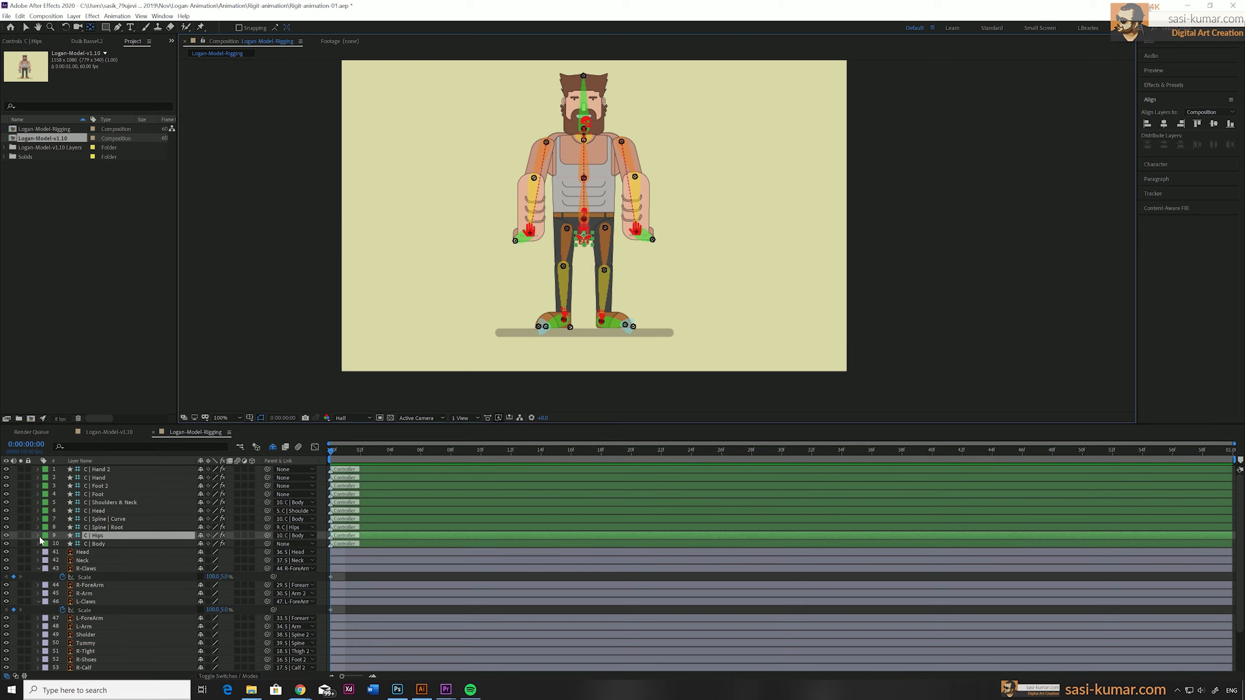
{"action": "left_click", "coordinate": [39, 536]}
{"action": "left_click", "coordinate": [46, 561]}
{"action": "left_click", "coordinate": [62, 577]}
{"action": "left_click_drag", "start_coordinate": [334, 452], "coordinate": [571, 453]}
{"action": "left_click_drag", "start_coordinate": [211, 577], "coordinate": [267, 573]}
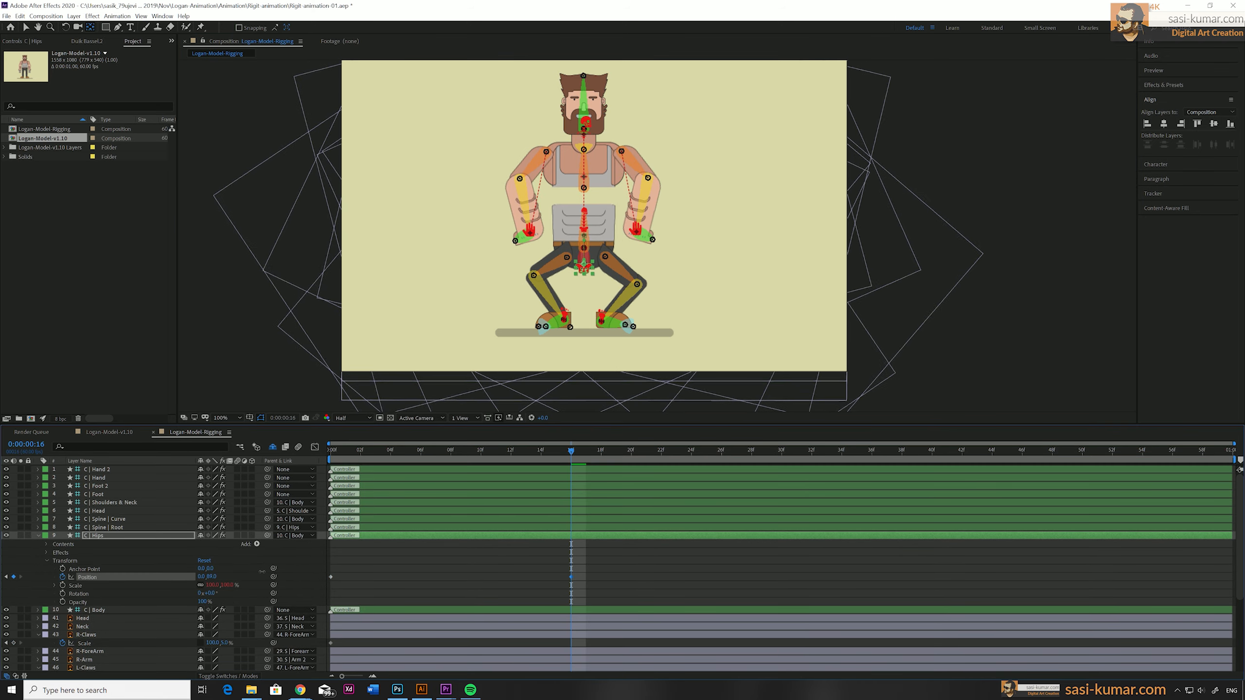
Add C | Hips Position keyframes with a Y value of about 73 at frame 42 and about 50 at frame 59.
{"action": "left_click_drag", "start_coordinate": [571, 453], "coordinate": [961, 456]}
{"action": "left_click_drag", "start_coordinate": [210, 577], "coordinate": [202, 577]}
{"action": "left_click_drag", "start_coordinate": [962, 452], "coordinate": [1221, 455]}
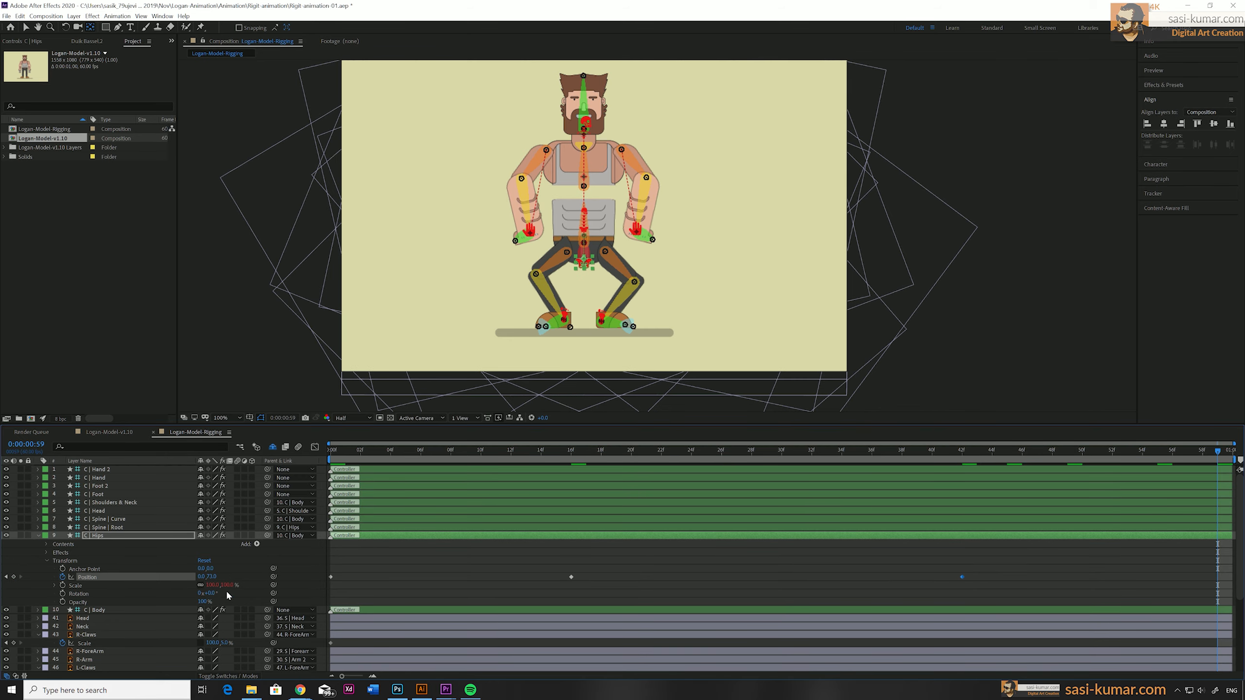
{"action": "left_click_drag", "start_coordinate": [211, 577], "coordinate": [202, 583]}
Keyframe the Position of C | Spine | Curve at the first frame and lower the curve controller at frame 16.
{"action": "left_click_drag", "start_coordinate": [332, 453], "coordinate": [484, 466]}
{"action": "left_click", "coordinate": [582, 193]}
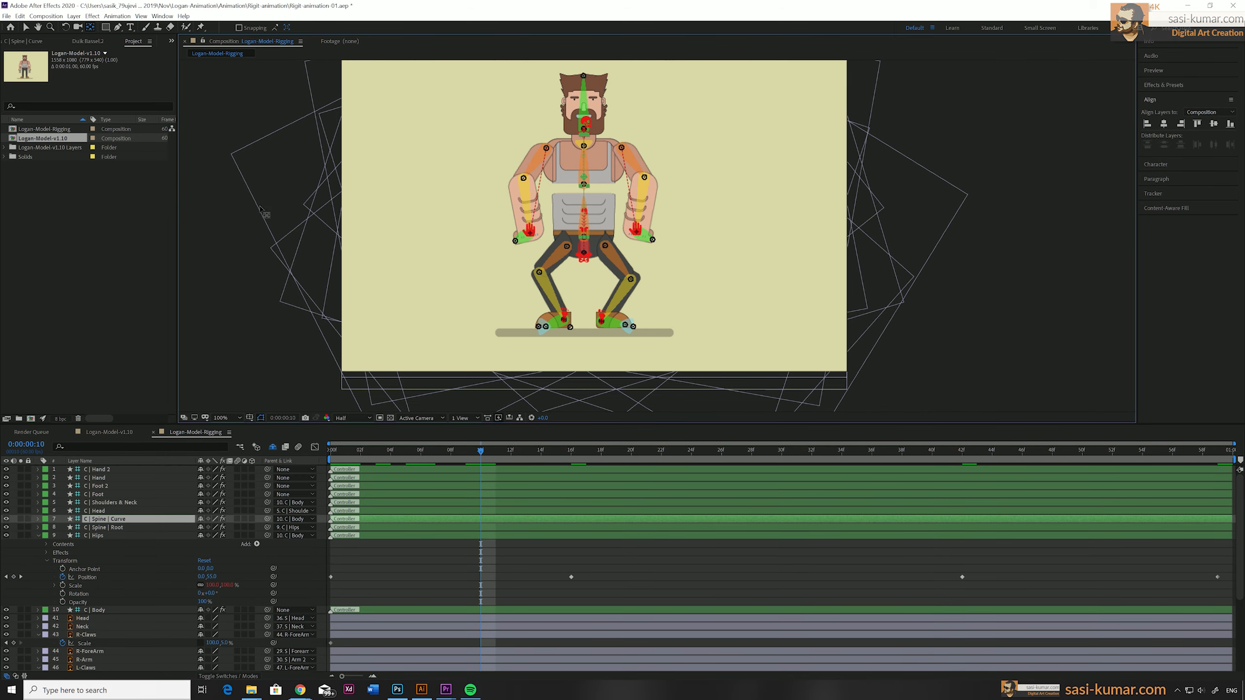
{"action": "key", "text": "F3"}
{"action": "left_click", "coordinate": [13, 112]}
{"action": "key", "text": "Home"}
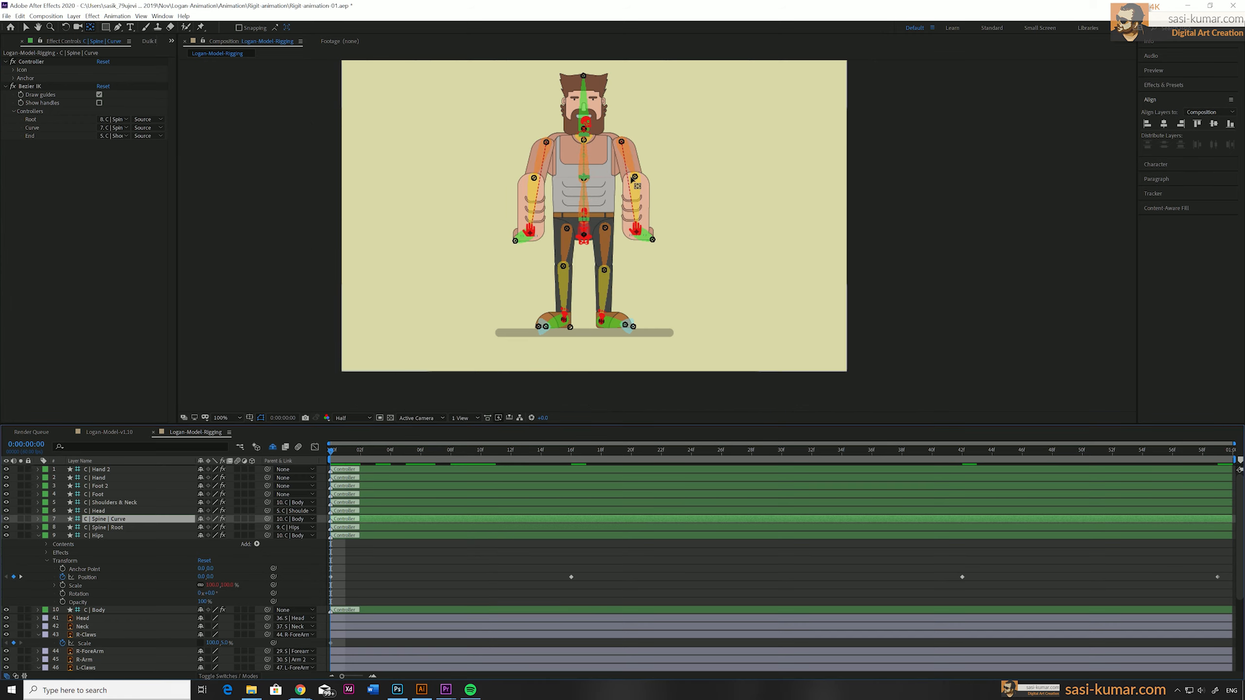
{"action": "key", "text": "alt+shift+p"}
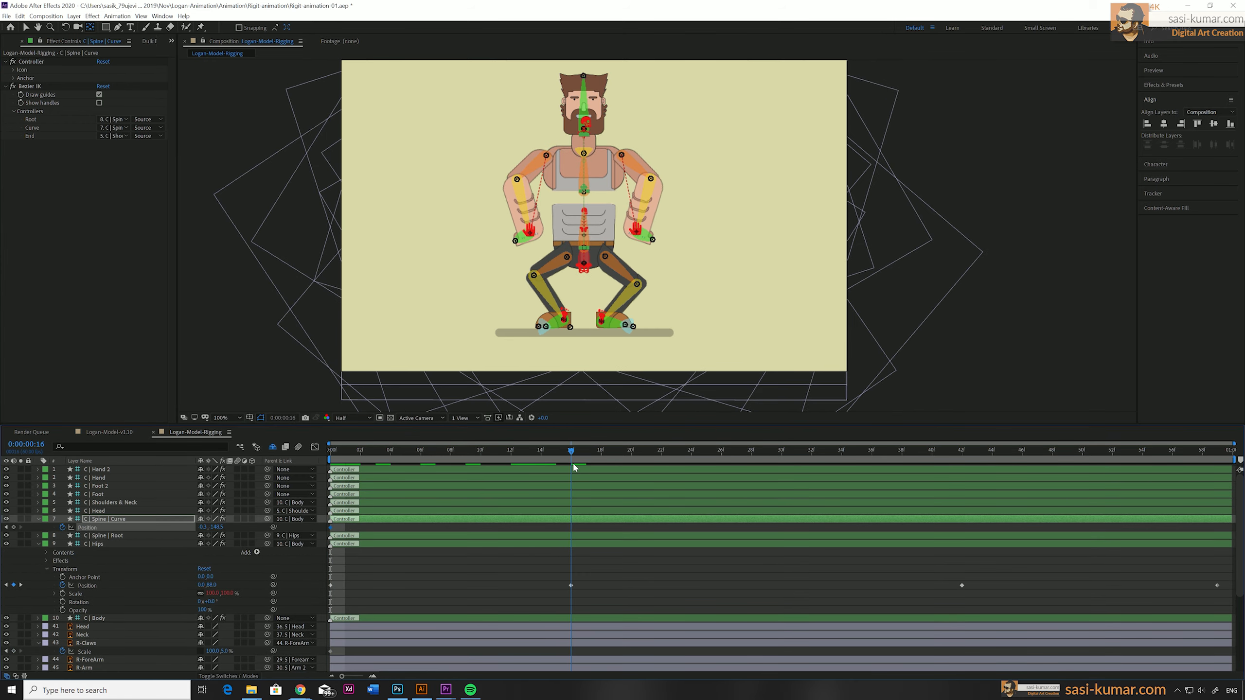
{"action": "key", "text": "space"}
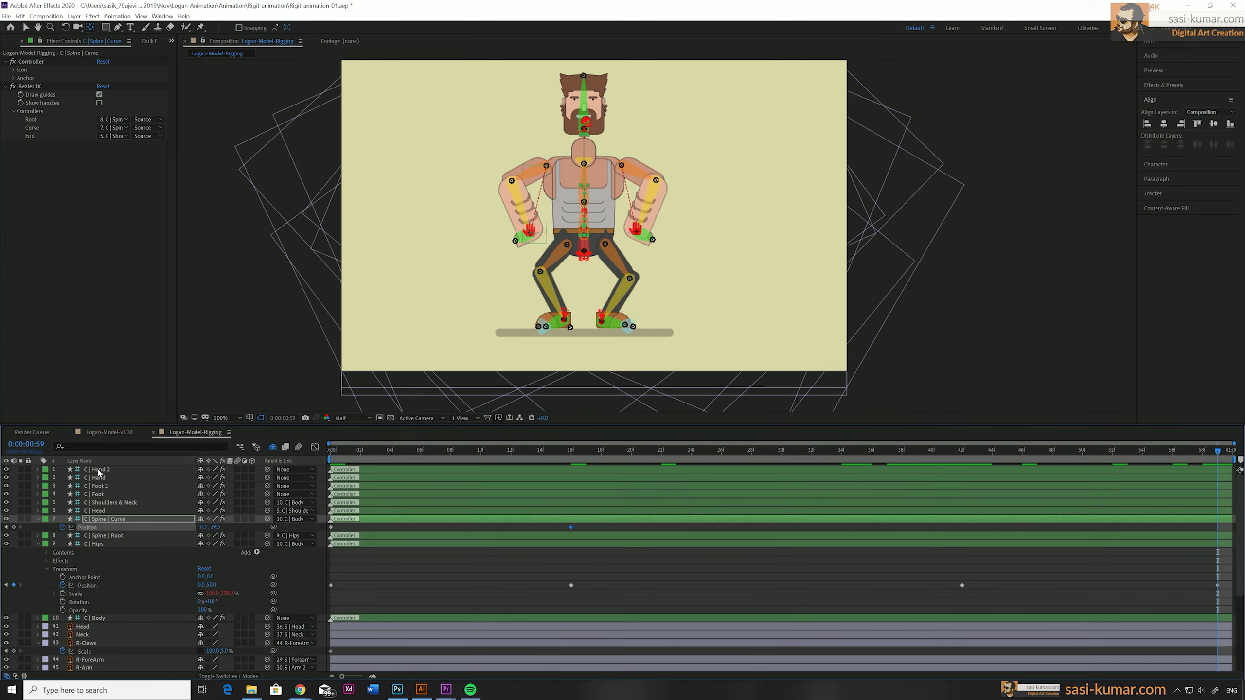
Keyframe the Position of C | Head at the first frame, lower the head at frame 16 and add another keyframe at frame 42.
{"action": "left_click", "coordinate": [96, 511]}
{"action": "left_click", "coordinate": [331, 451]}
{"action": "key", "text": "p"}
{"action": "left_click", "coordinate": [62, 520]}
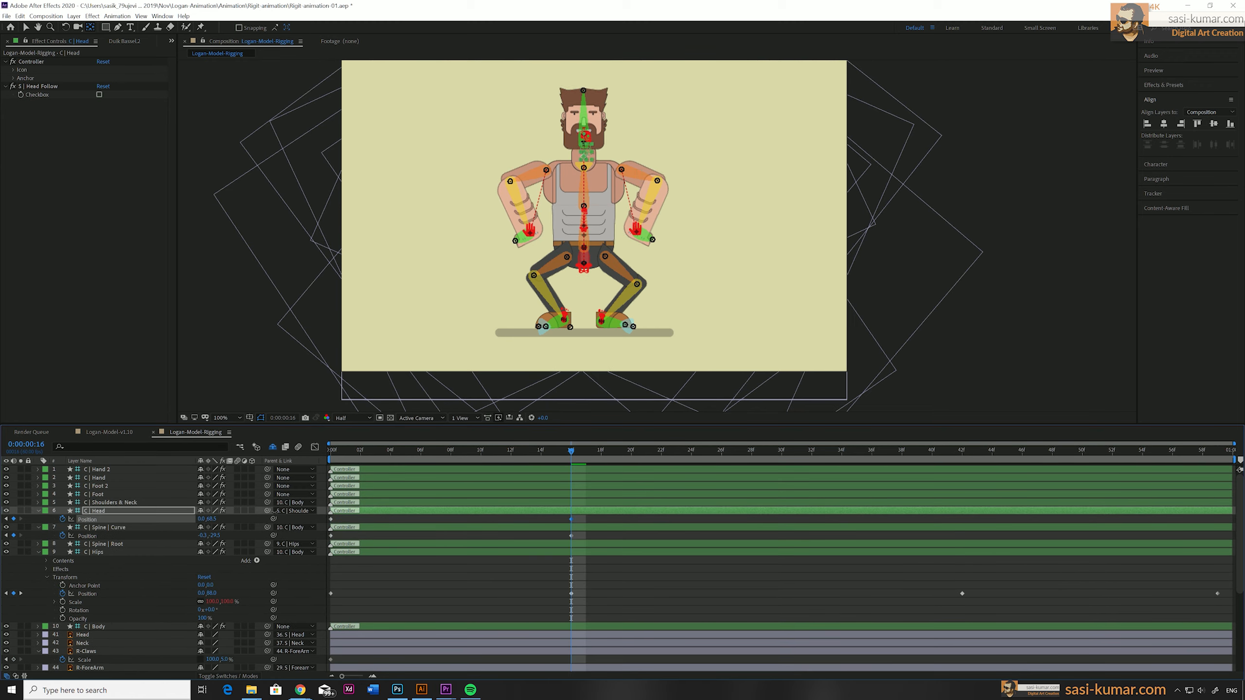
{"action": "key", "text": "k"}
{"action": "key", "text": "space"}
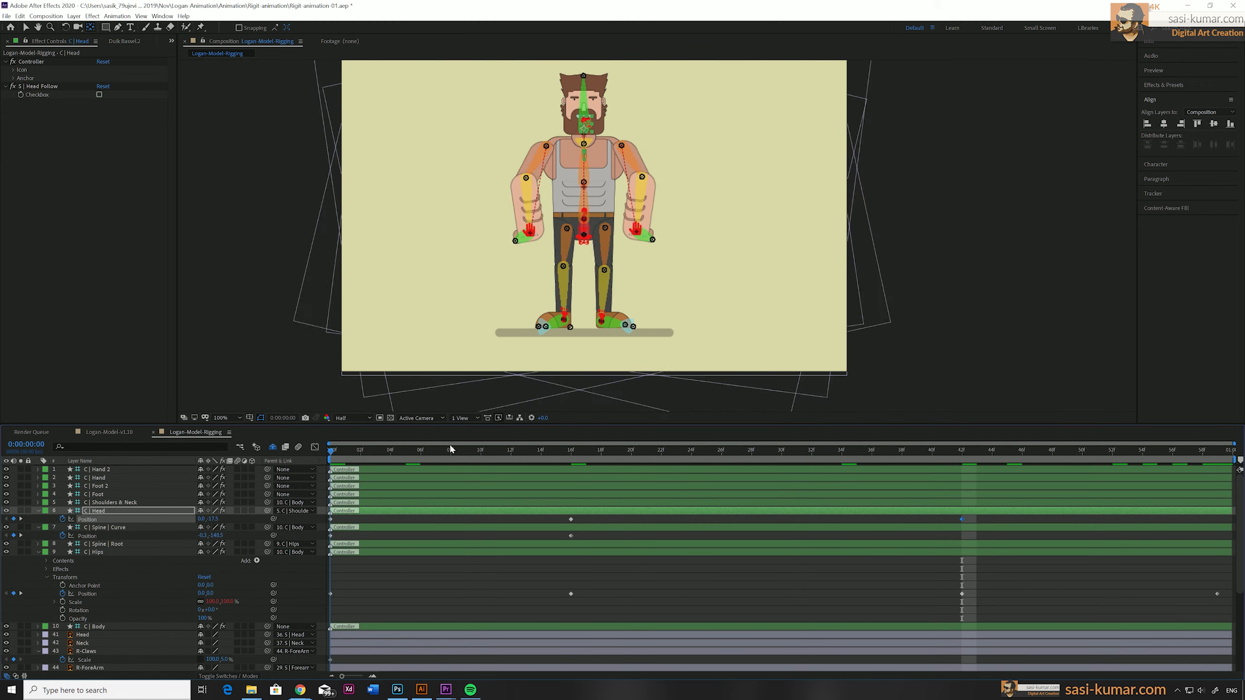
Keyframe the Position of C | Foot 2 at the first frame and raise the foot at frame 6.
{"action": "key", "text": "space"}
{"action": "key", "text": "j"}
{"action": "key", "text": "j"}
{"action": "left_click", "coordinate": [558, 328]}
{"action": "left_click", "coordinate": [564, 319]}
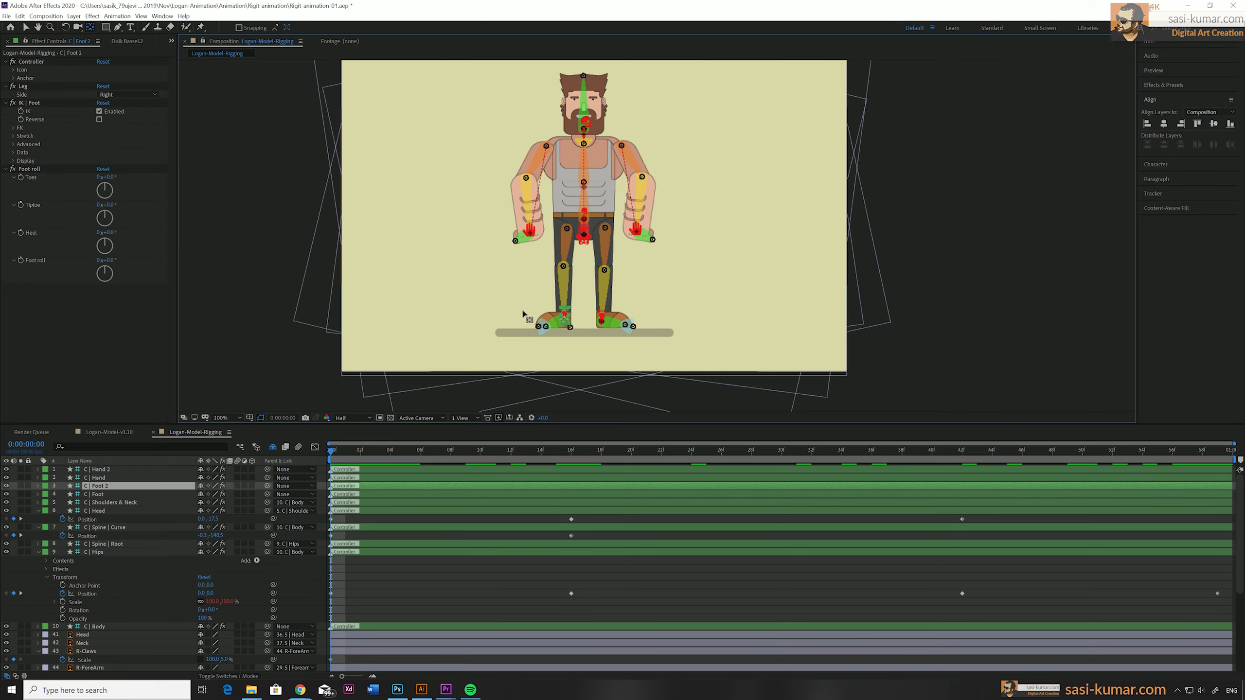
{"action": "key", "text": "p"}
{"action": "left_click", "coordinate": [62, 494]}
{"action": "left_click_drag", "start_coordinate": [331, 452], "coordinate": [421, 452]}
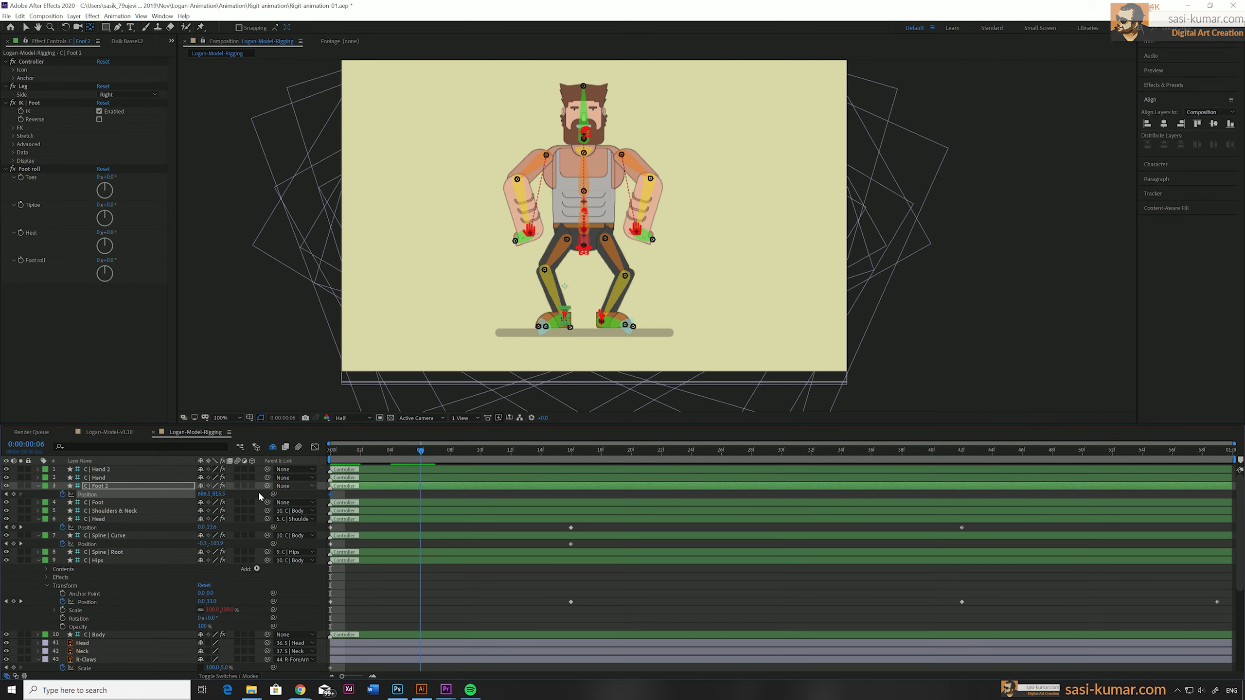
{"action": "left_click_drag", "start_coordinate": [220, 494], "coordinate": [208, 494]}
Plant C | Foot 2 further outward on the ground at frame 16 and retime its raised keyframe to frame 8.
{"action": "left_click_drag", "start_coordinate": [421, 451], "coordinate": [571, 452]}
{"action": "left_click_drag", "start_coordinate": [221, 494], "coordinate": [210, 495]}
{"action": "left_click_drag", "start_coordinate": [204, 494], "coordinate": [181, 495]}
{"action": "left_click_drag", "start_coordinate": [221, 494], "coordinate": [236, 495]}
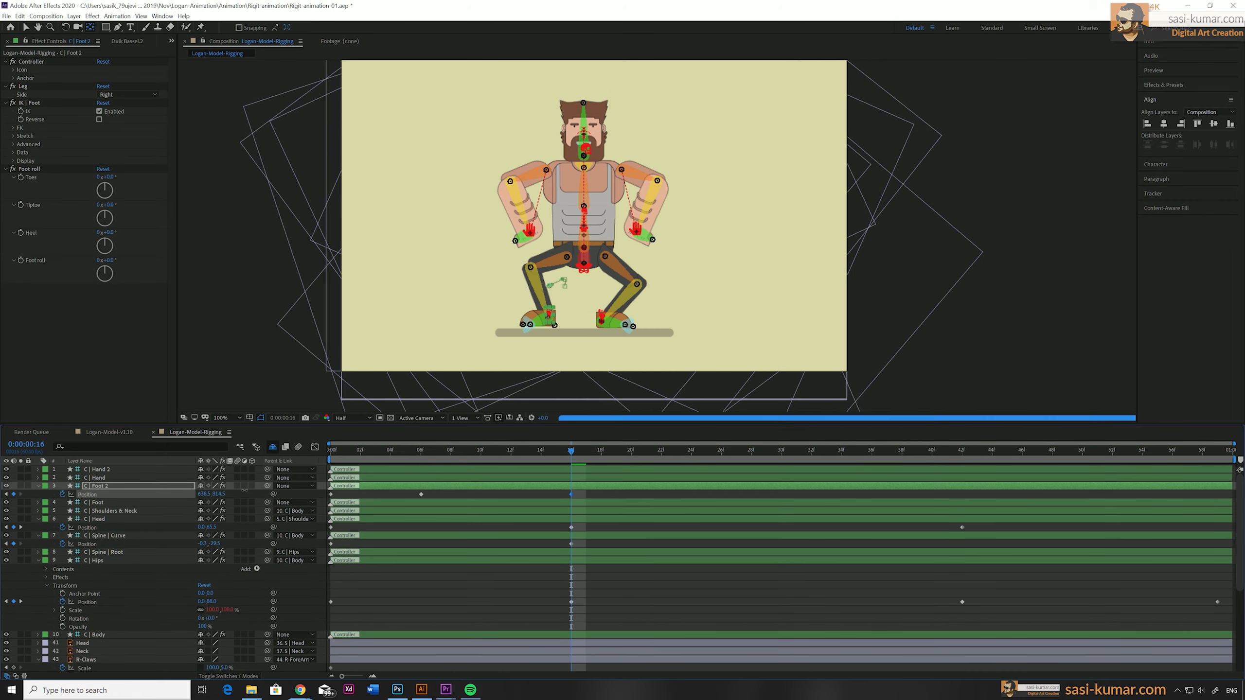
{"action": "left_click_drag", "start_coordinate": [422, 495], "coordinate": [450, 495]}
Keyframe the Position of C | Foot at frame 16, raise and shift it outward at frame 22, and plant it further outward at frame 26.
{"action": "left_click_drag", "start_coordinate": [331, 452], "coordinate": [661, 454]}
{"action": "left_click", "coordinate": [97, 503]}
{"action": "key", "text": "p"}
{"action": "left_click", "coordinate": [62, 510]}
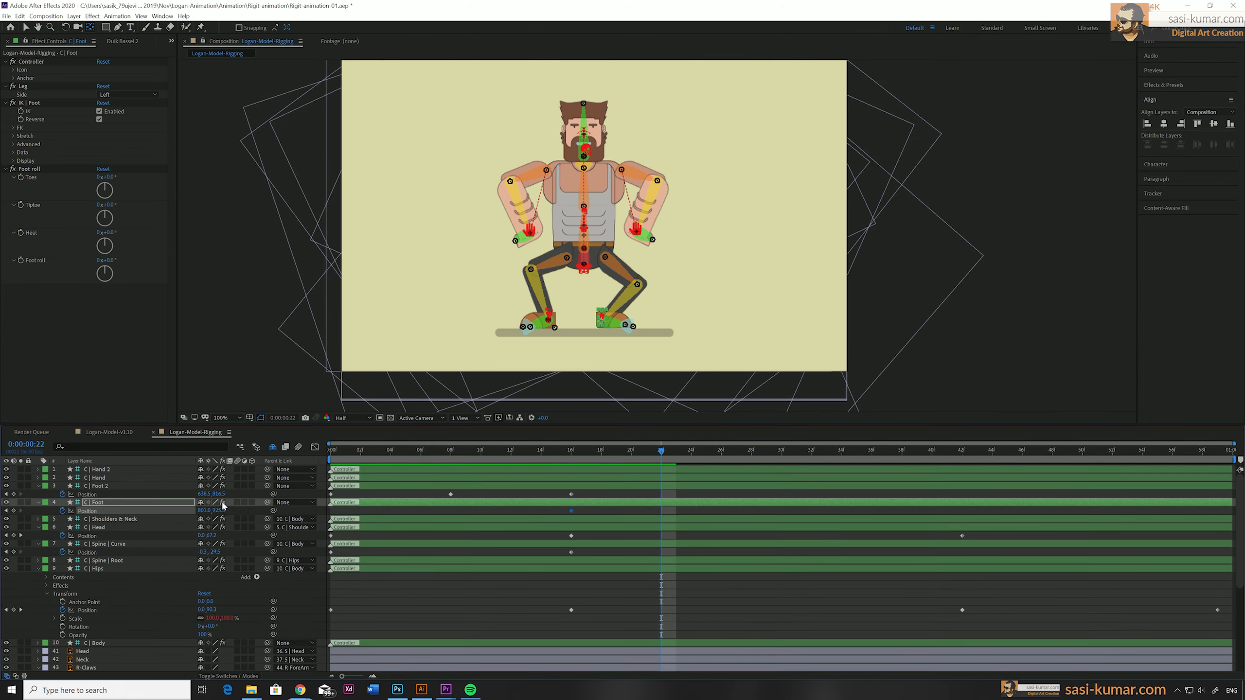
{"action": "left_click_drag", "start_coordinate": [220, 510], "coordinate": [227, 512]}
{"action": "left_click_drag", "start_coordinate": [661, 453], "coordinate": [722, 453]}
{"action": "left_click_drag", "start_coordinate": [220, 511], "coordinate": [234, 512]}
{"action": "key", "text": "space"}
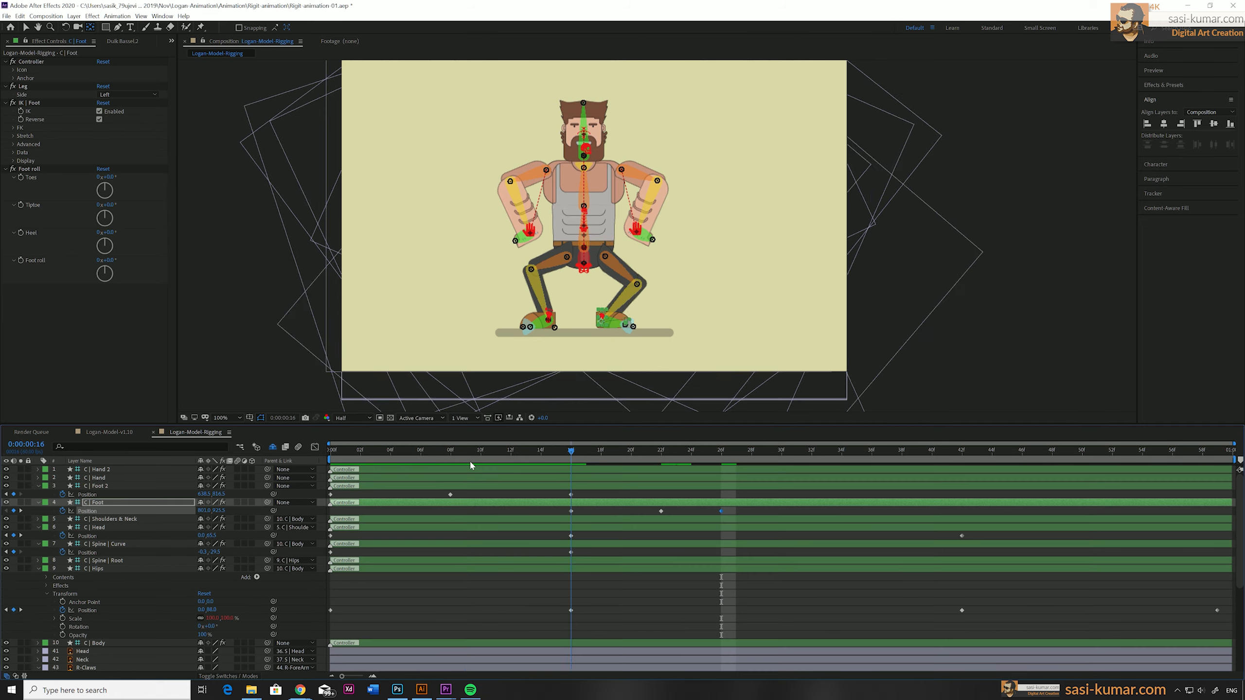
Keyframe the Position of C | Hand 2 at frame 8 and bring the hand up in front of the chest at frame 26.
{"action": "left_click", "coordinate": [534, 236]}
{"action": "key", "text": "p"}
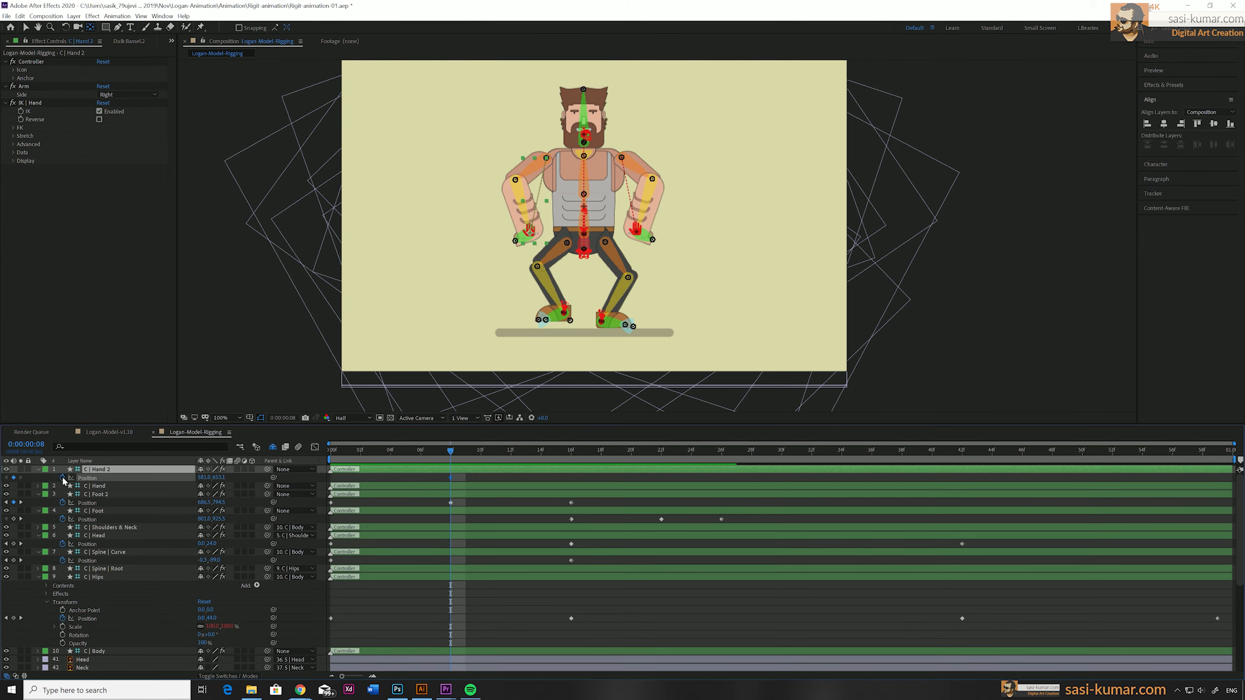
{"action": "left_click", "coordinate": [62, 477]}
{"action": "left_click_drag", "start_coordinate": [450, 452], "coordinate": [722, 461]}
{"action": "left_click_drag", "start_coordinate": [531, 234], "coordinate": [558, 195]}
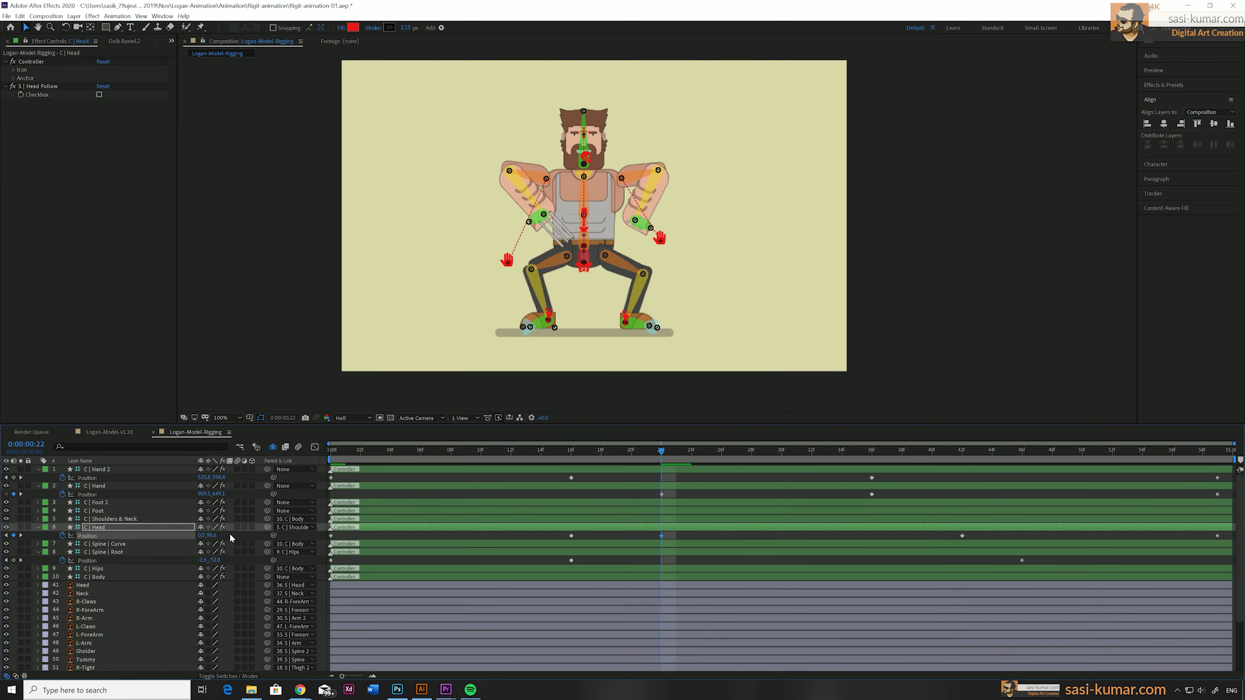
Preview the animation and collapse the expanded properties of the controller layers.
{"action": "key", "text": "space"}
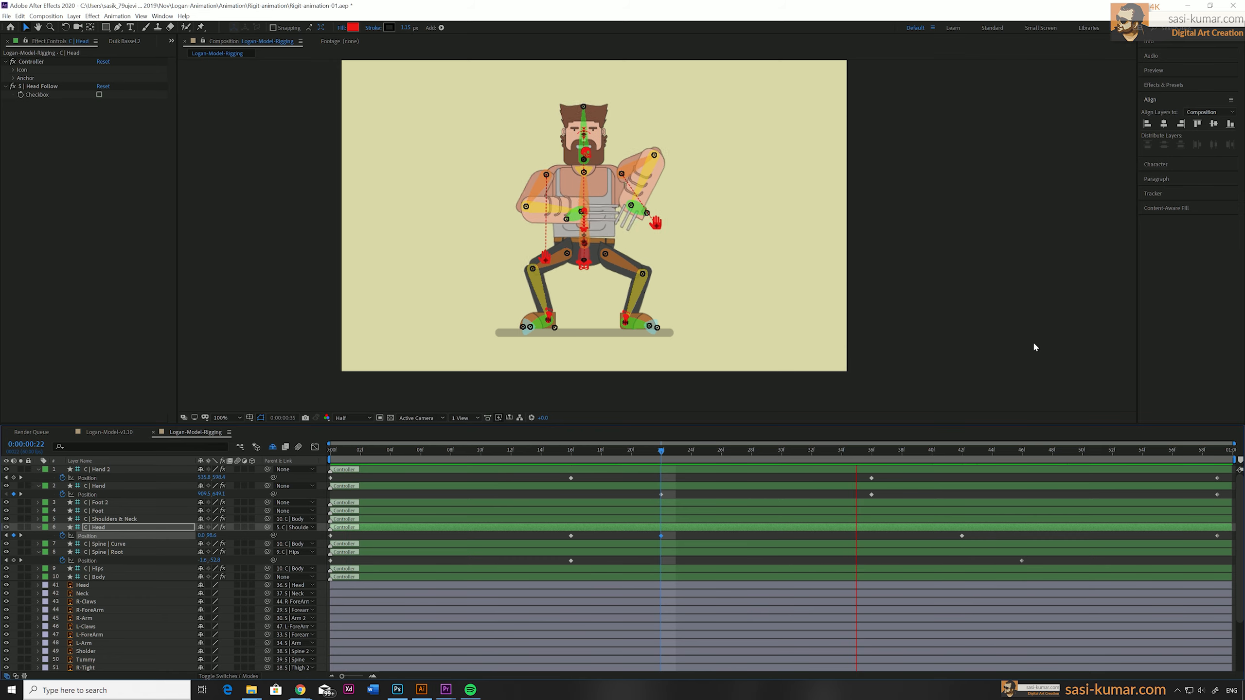
{"action": "left_click", "coordinate": [38, 469]}
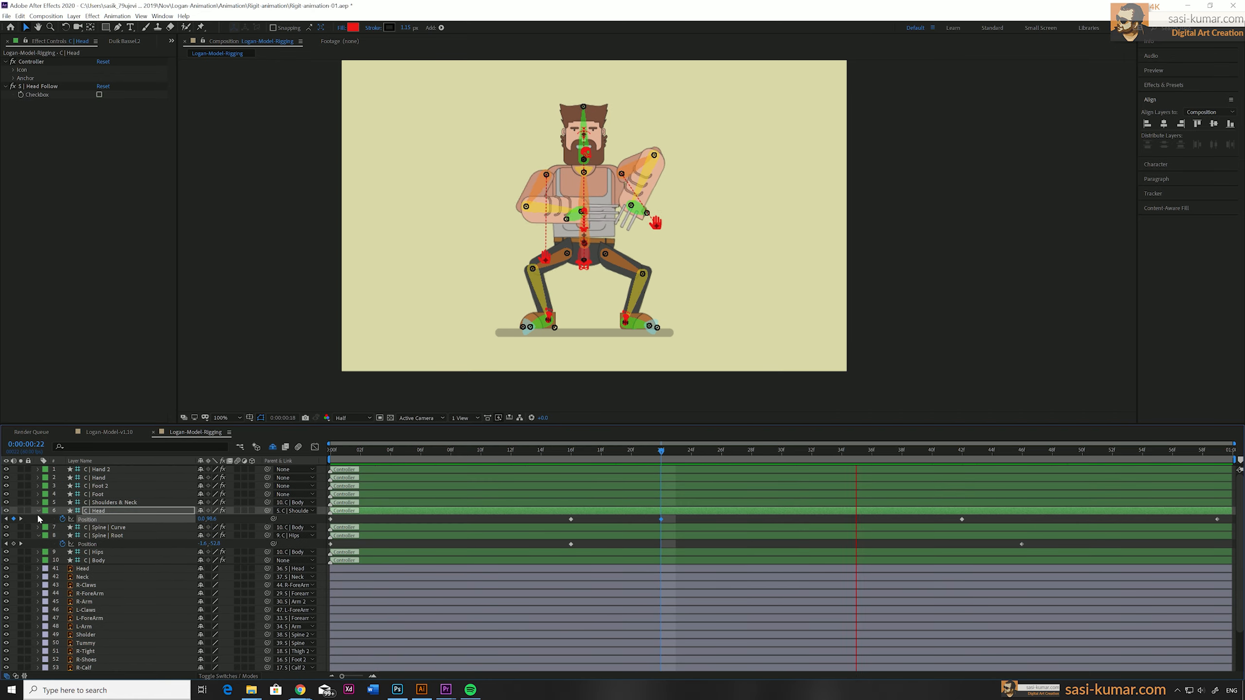
{"action": "left_click", "coordinate": [38, 512]}
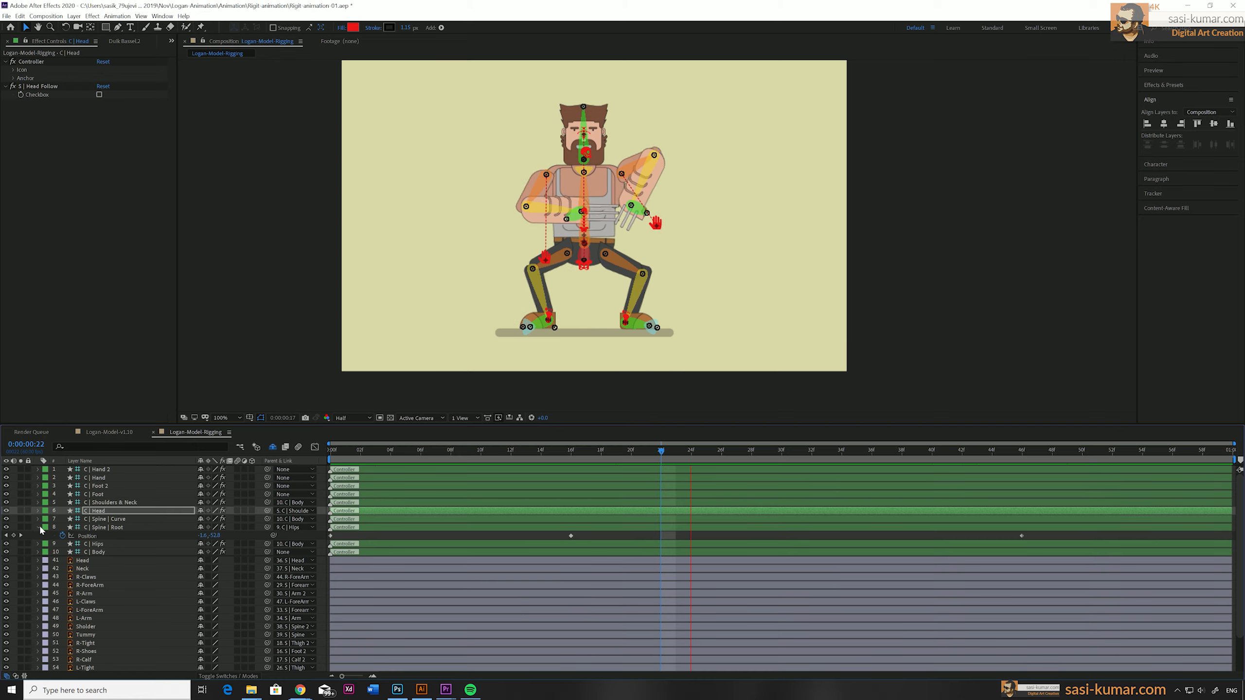
{"action": "left_click", "coordinate": [42, 527]}
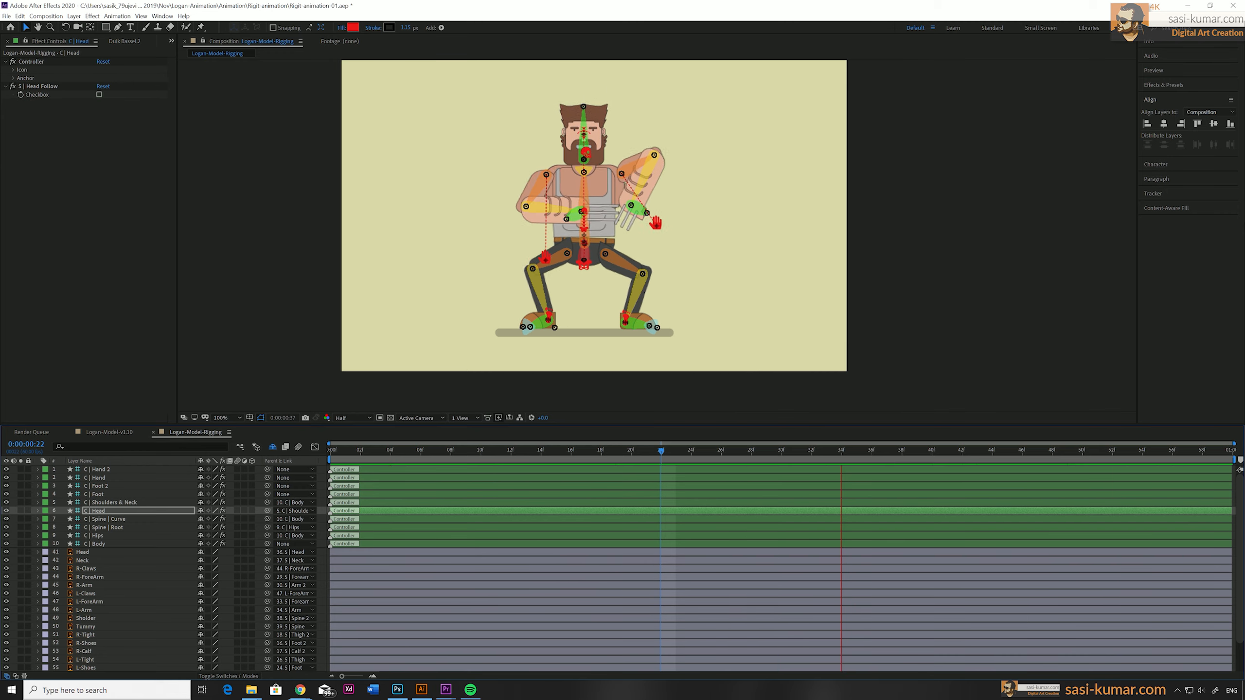
{"action": "key", "text": "space"}
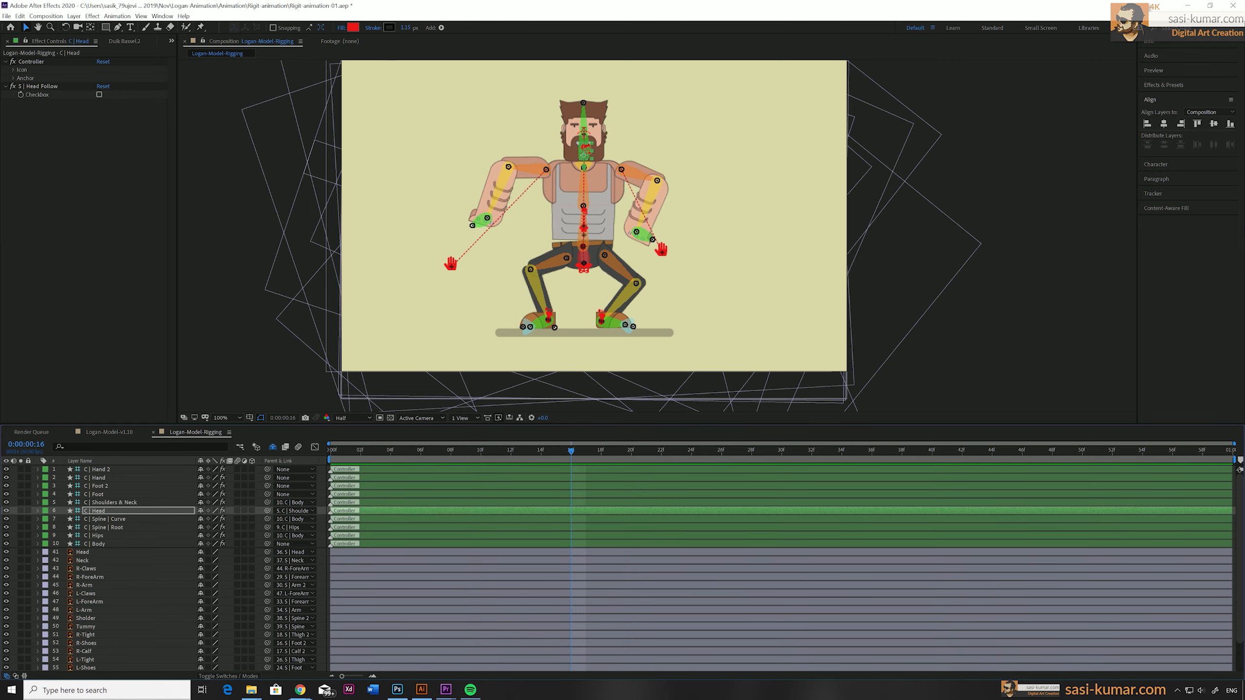